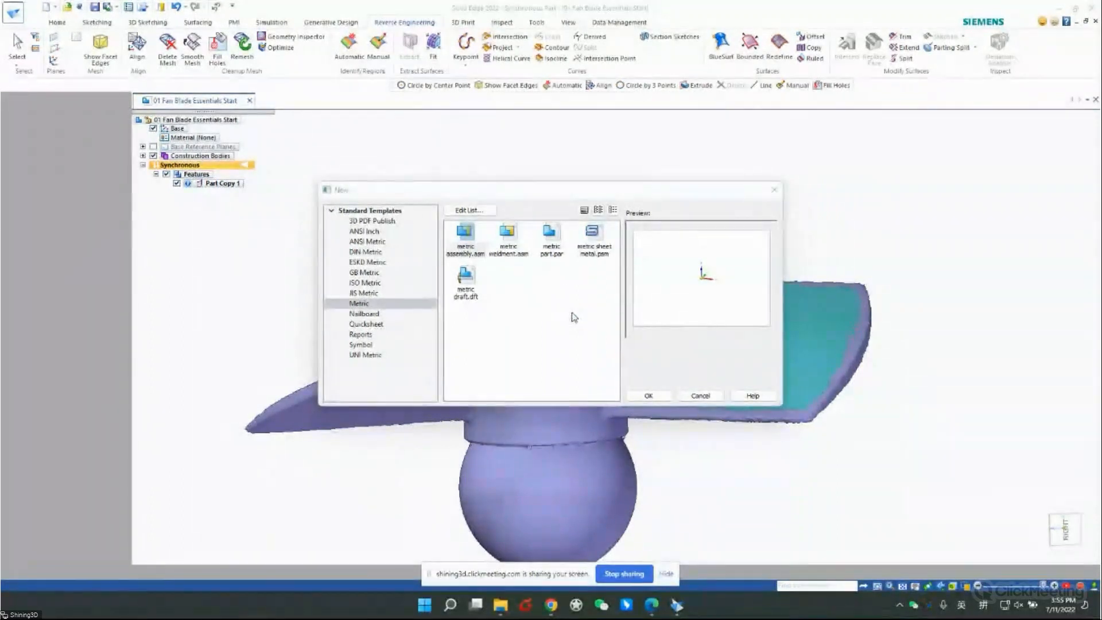
- Create a new part document for the imported mesh using the metric part.par template
click(554, 247)
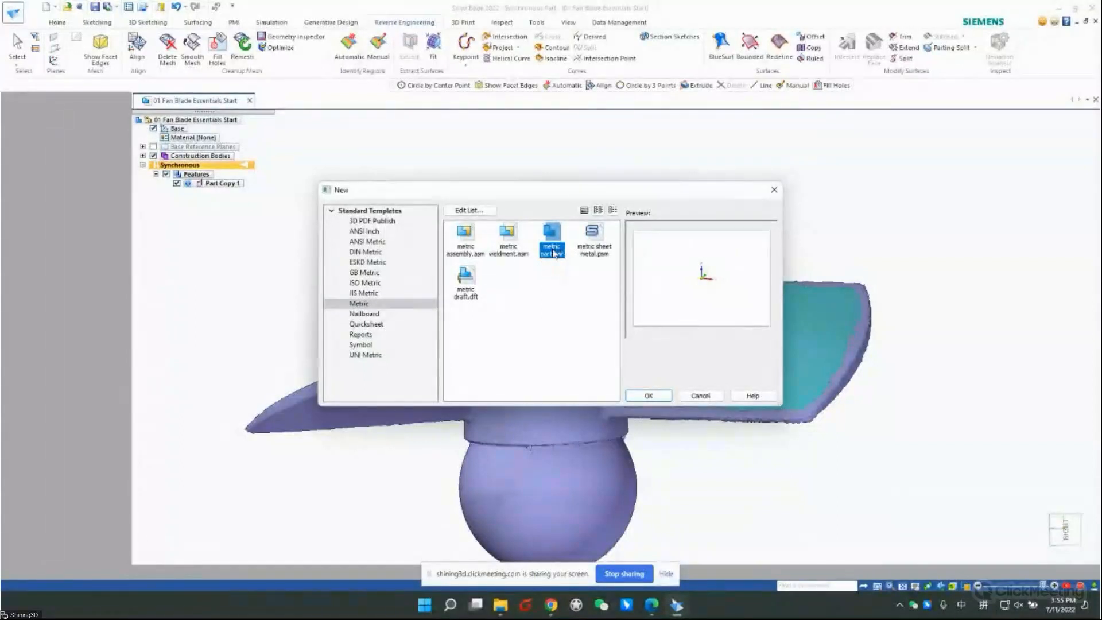
click(465, 241)
click(508, 238)
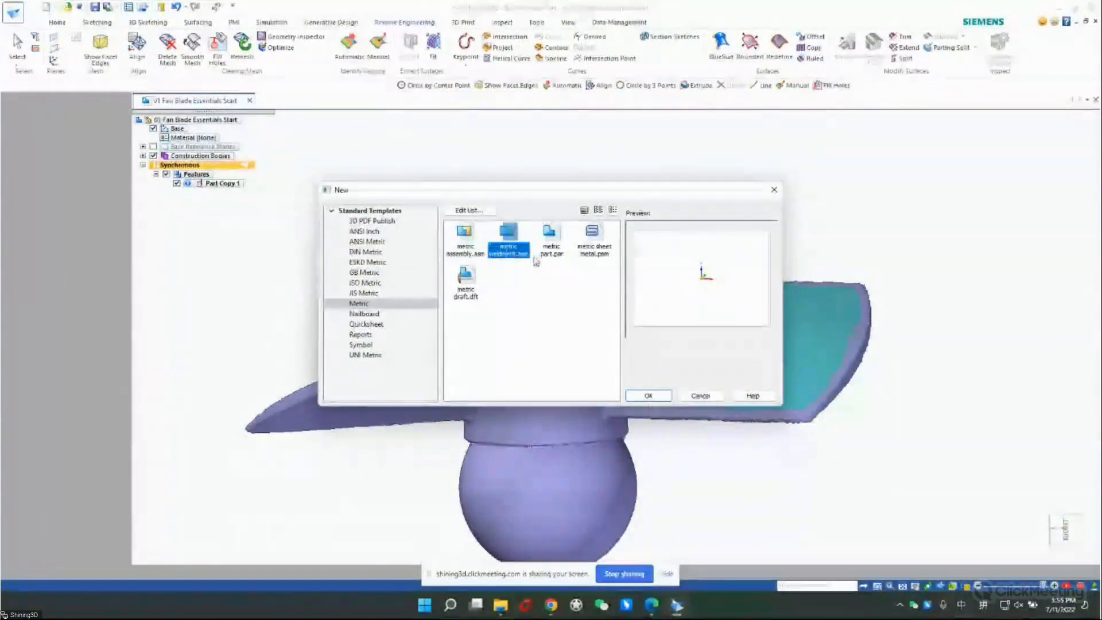
click(596, 242)
click(476, 293)
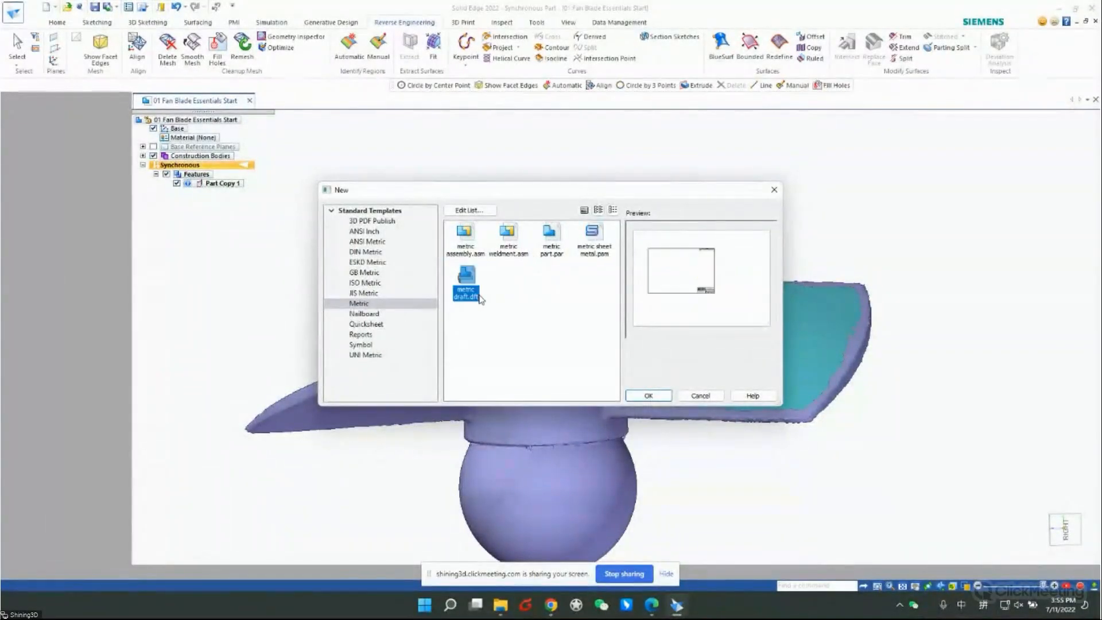
click(549, 242)
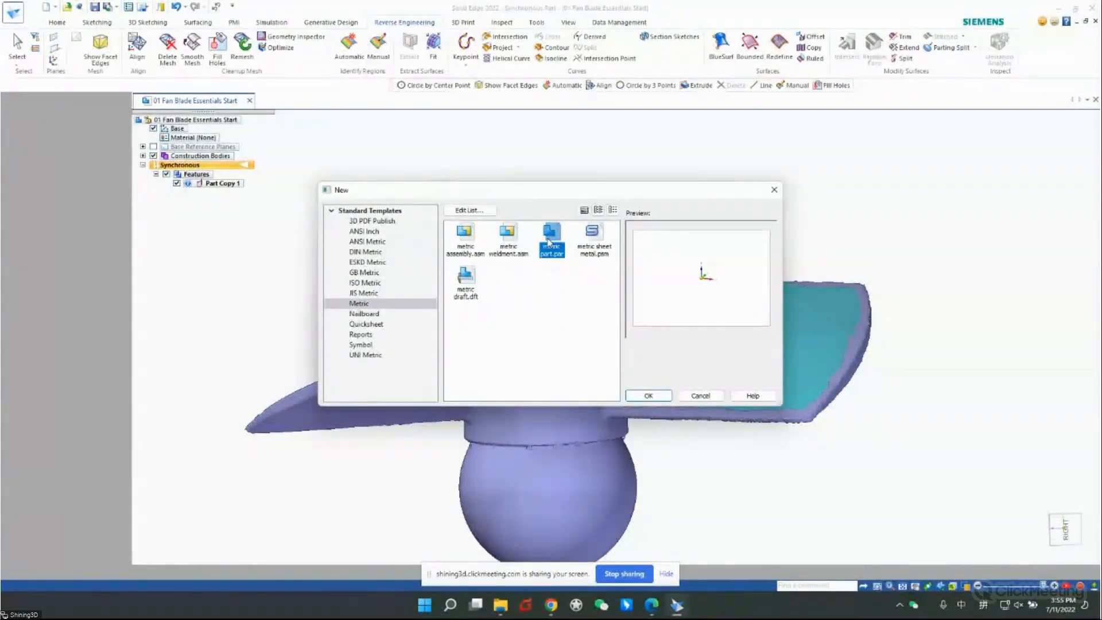
click(647, 396)
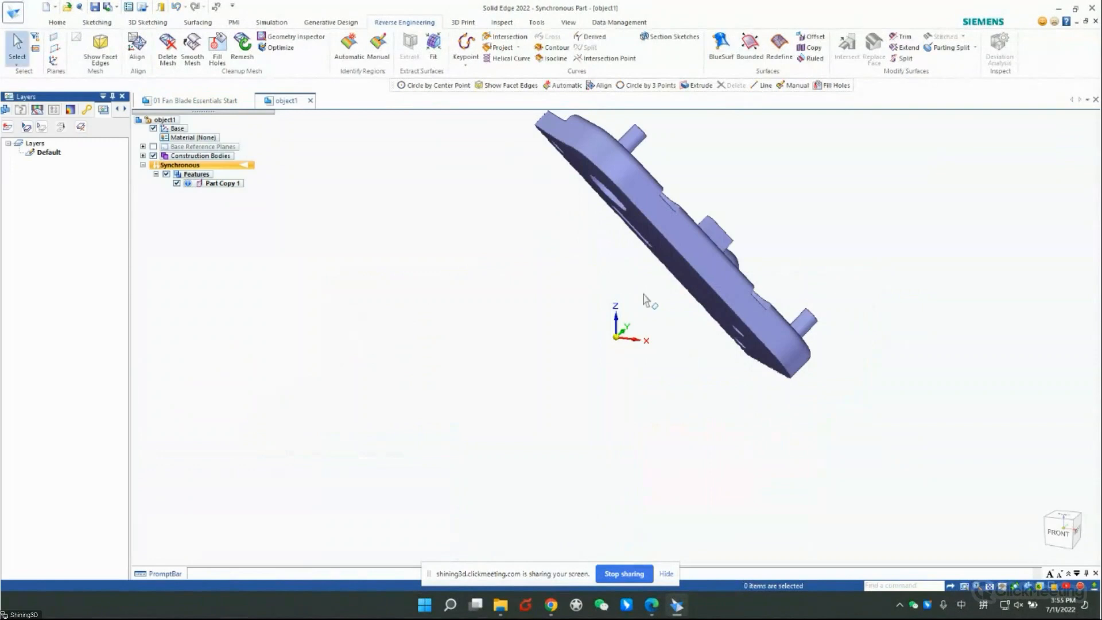
- Collapse the docked Layers pane and examine the imported plate mesh from the home view and its featured side
scroll(603, 396, down, 3)
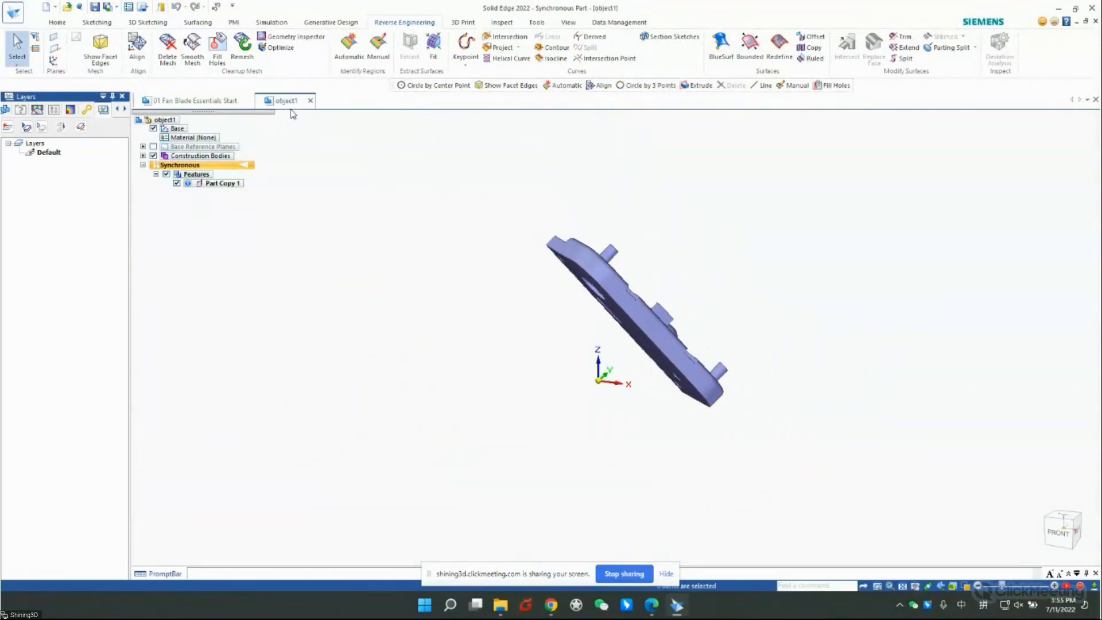
click(113, 96)
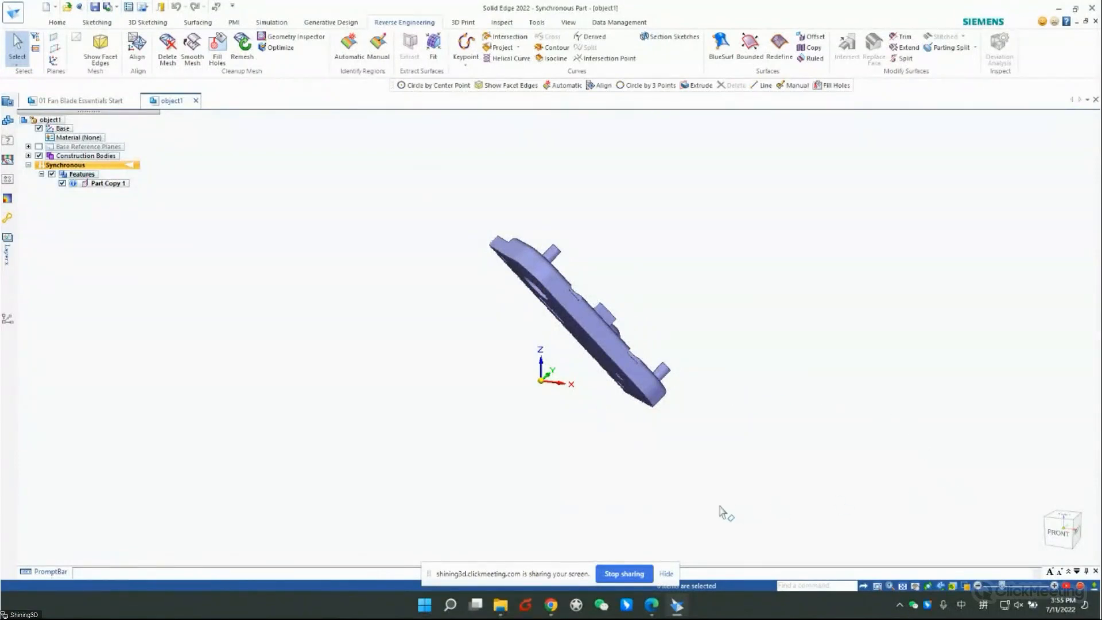
middle_drag(720, 330, 673, 287)
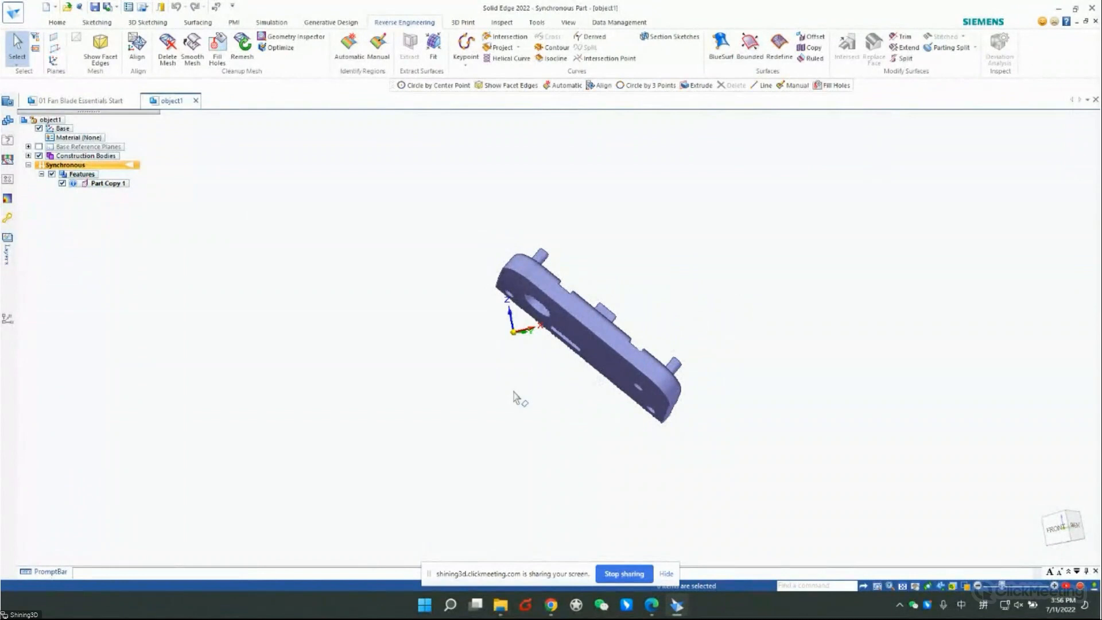
scroll(479, 405, down, 5)
scroll(966, 317, up, 3)
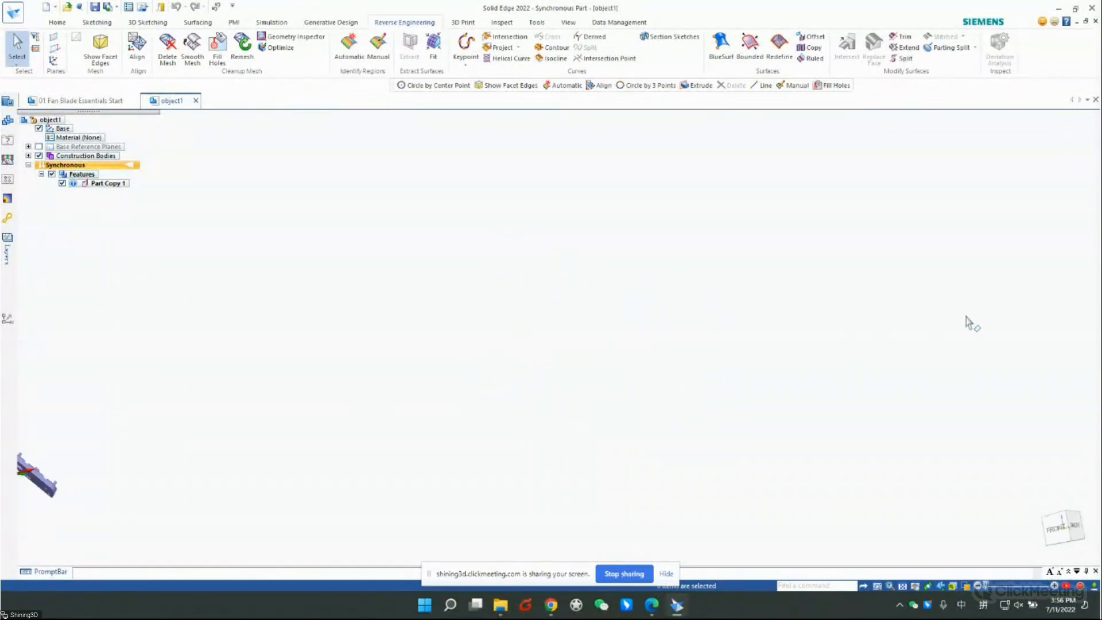
scroll(966, 317, up, 2)
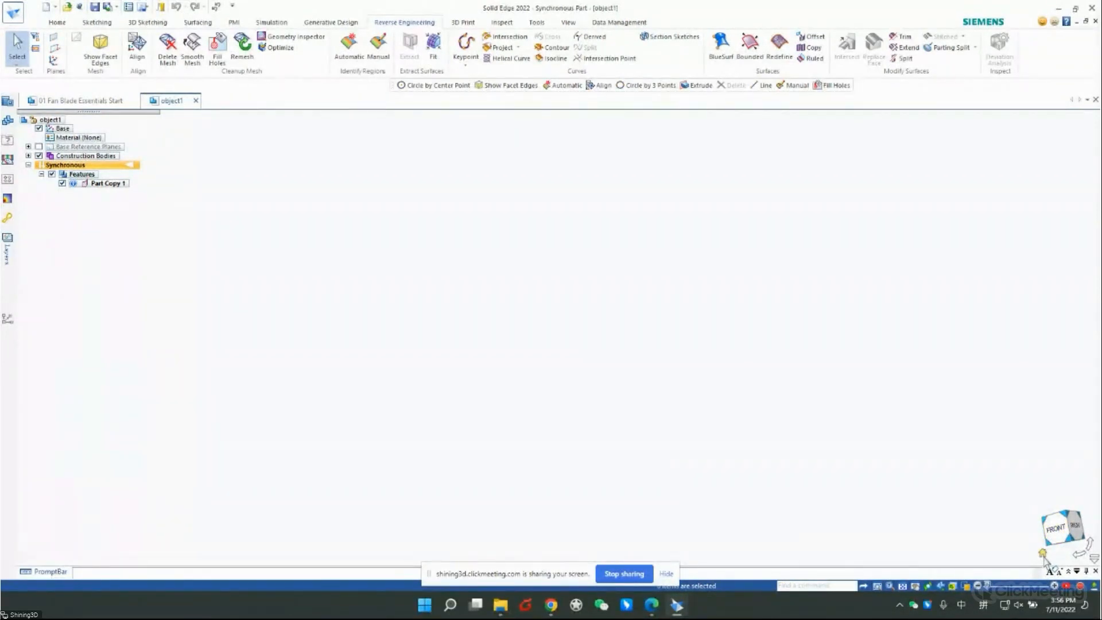
click(1043, 553)
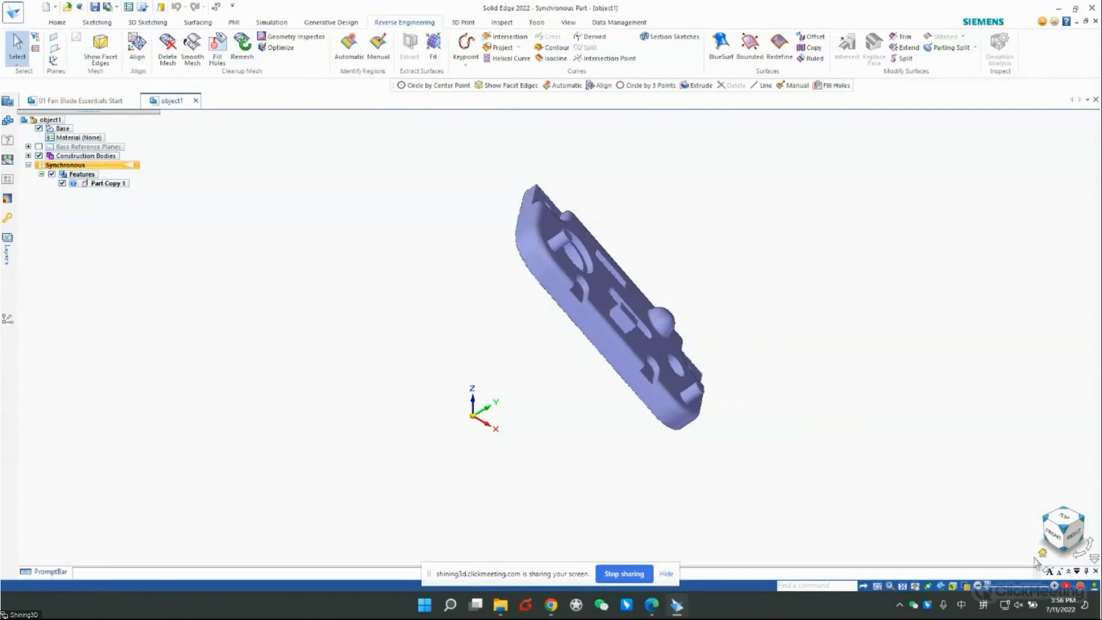
middle_drag(639, 263, 508, 404)
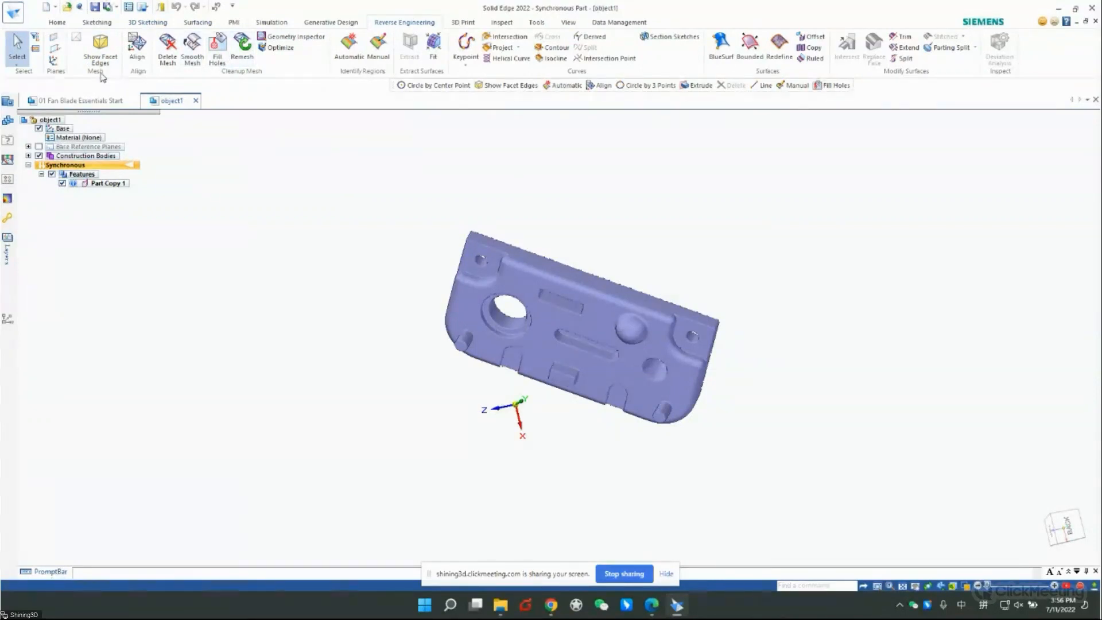
- Inspect all active models in the object1 document for faults with the Geometry Inspector, and close it
click(303, 39)
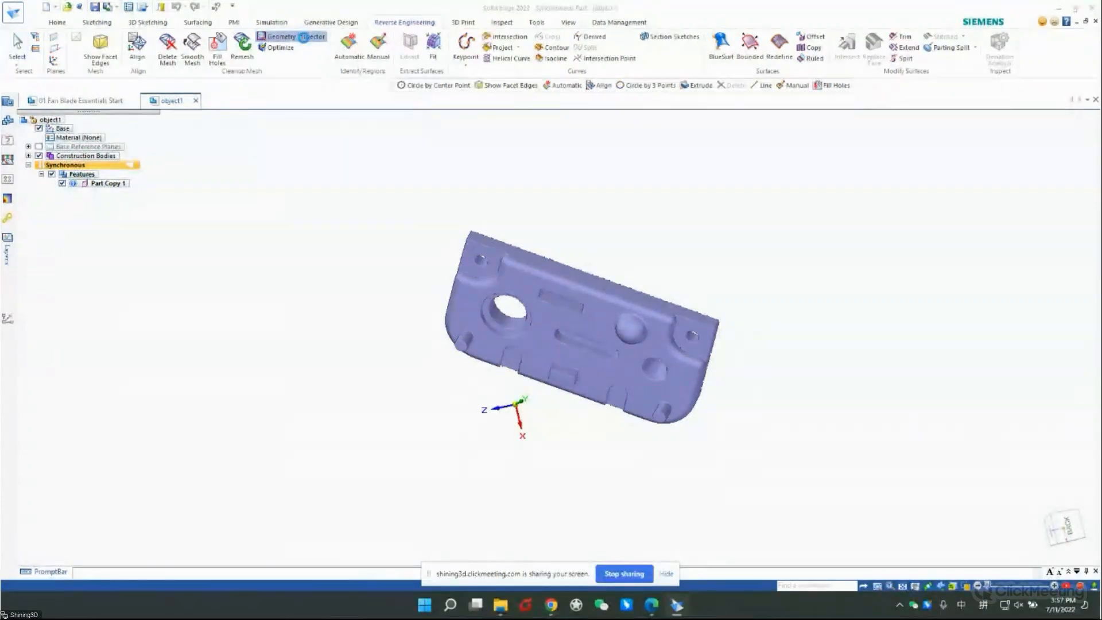
click(626, 117)
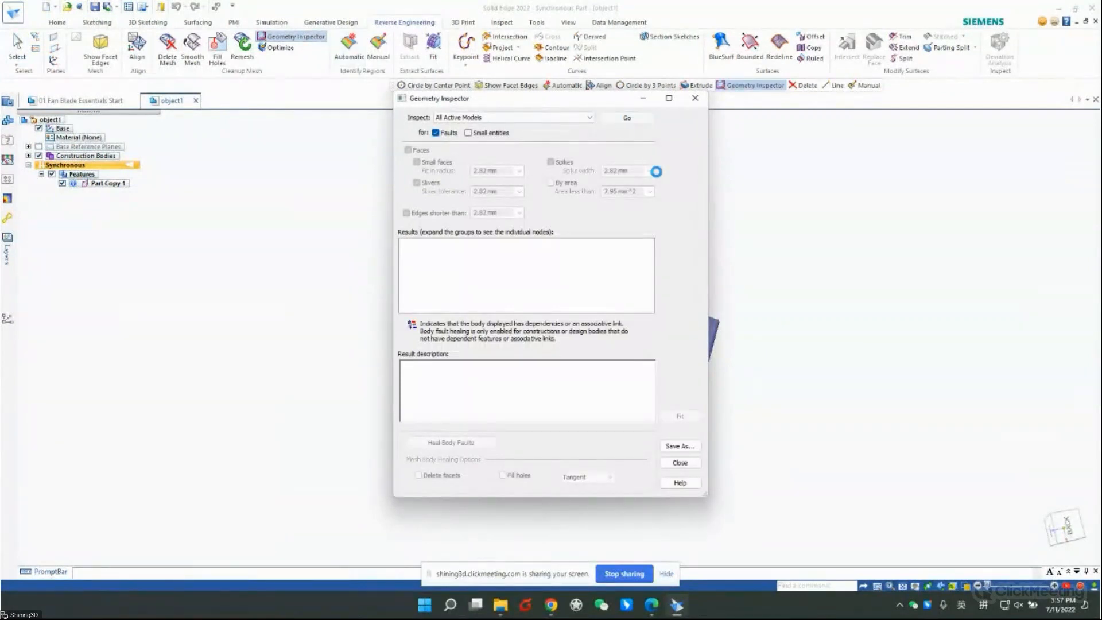
click(626, 118)
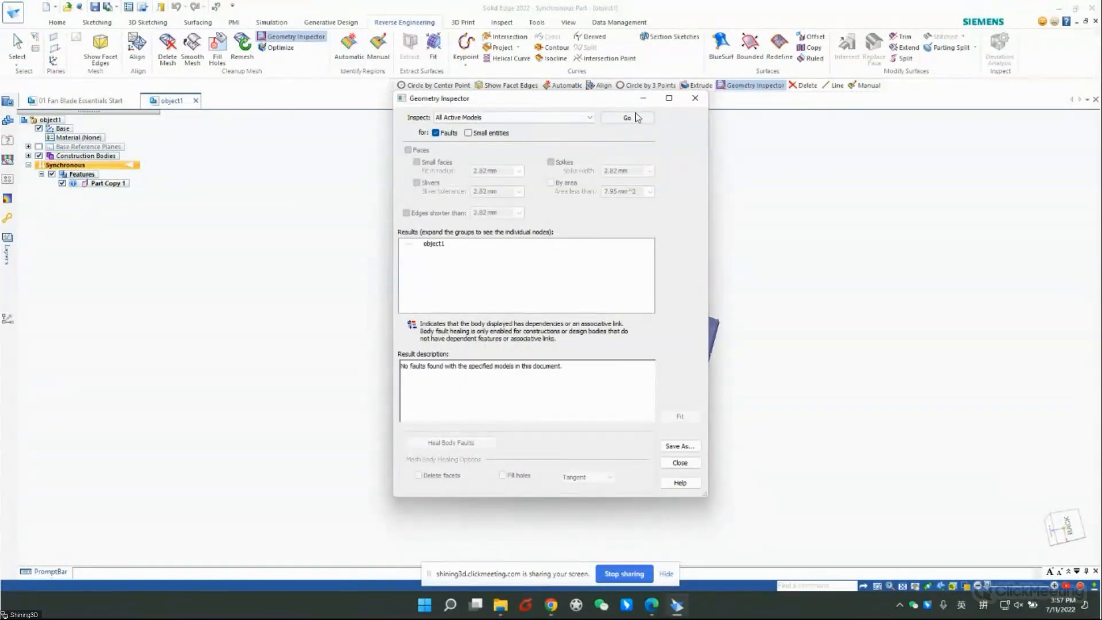
click(435, 243)
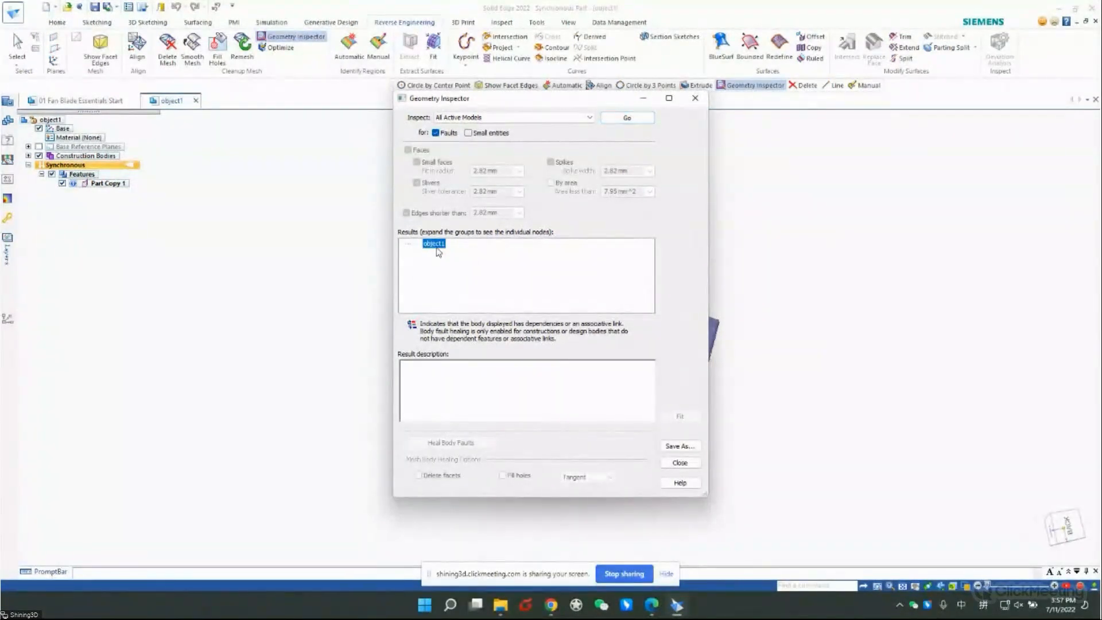
click(628, 117)
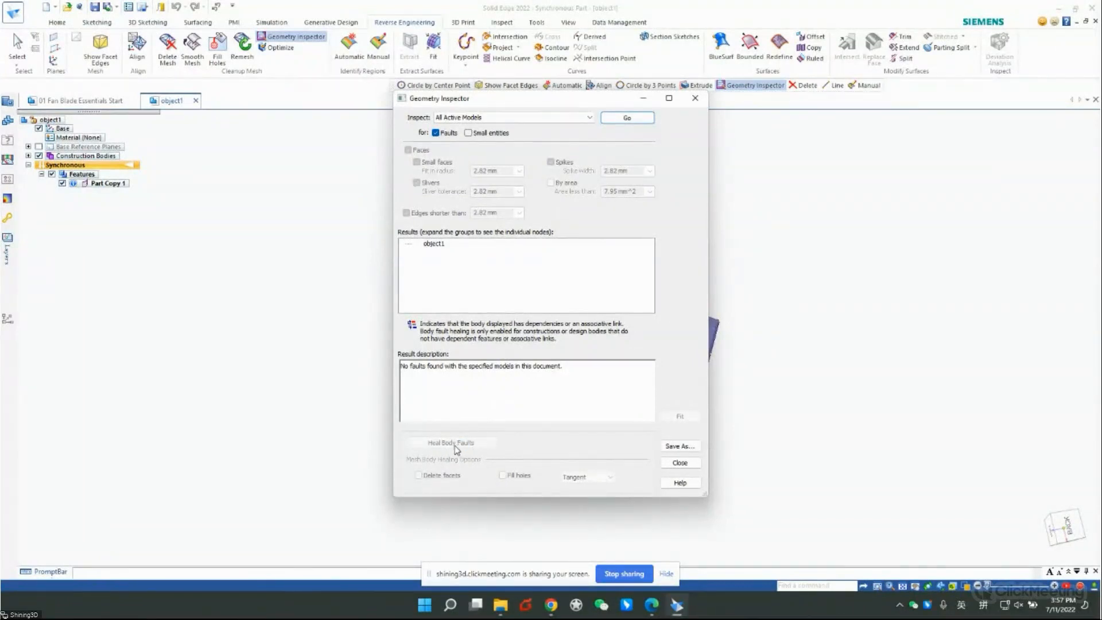
drag(556, 106, 377, 158)
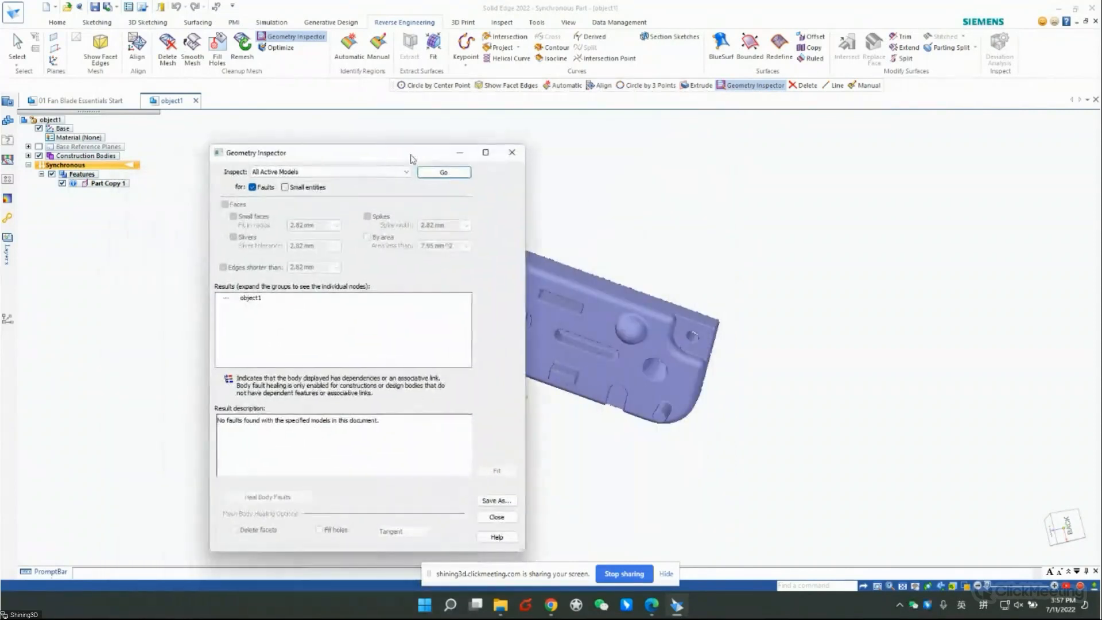
click(513, 154)
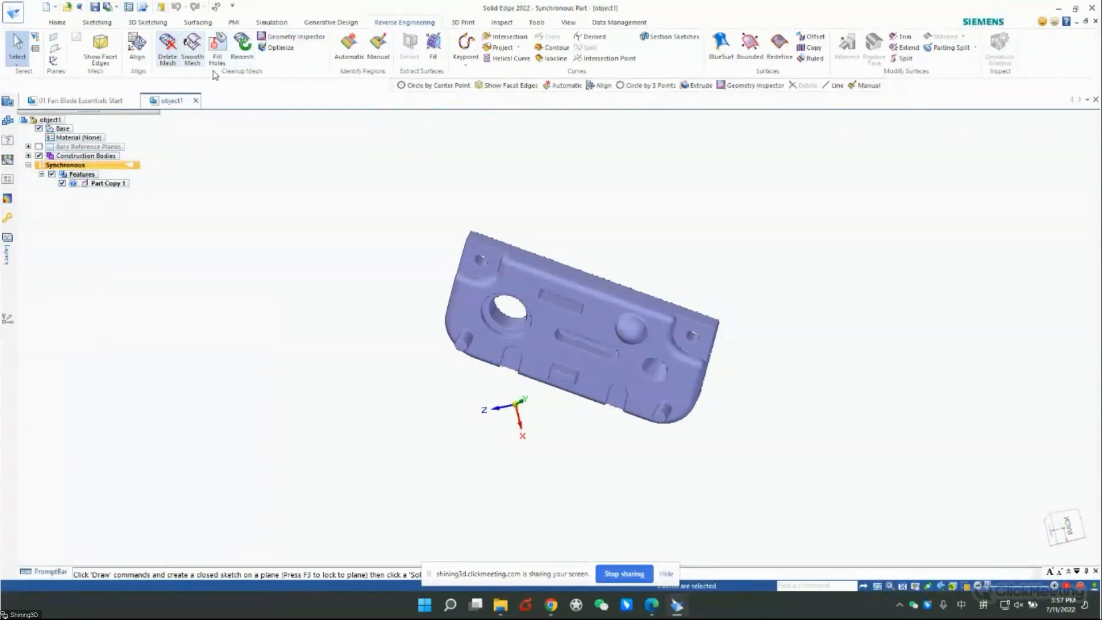
- Delete a small patch of mesh facets between the recessed slots and the dome on the plate
click(172, 56)
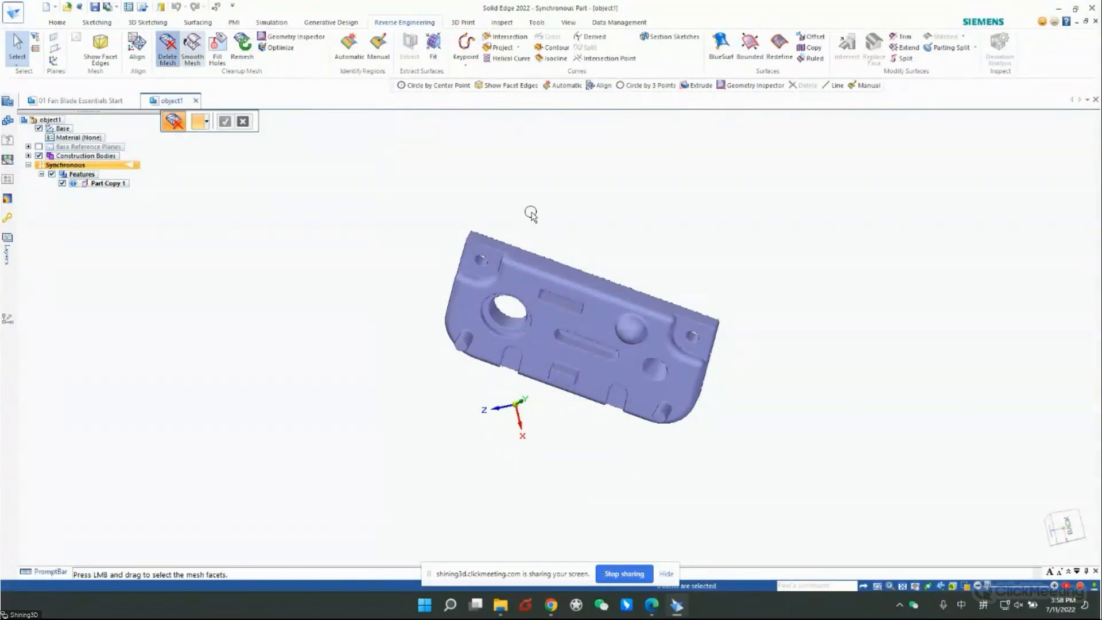
click(598, 326)
scroll(598, 326, down, 3)
scroll(598, 326, up, 8)
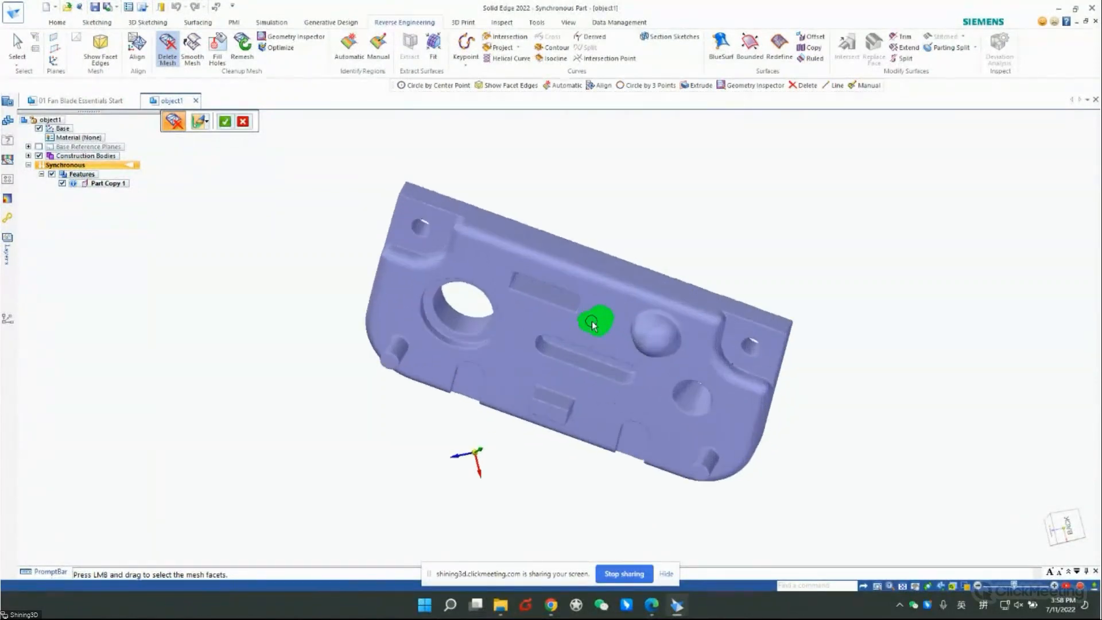
middle_drag(641, 275, 646, 196)
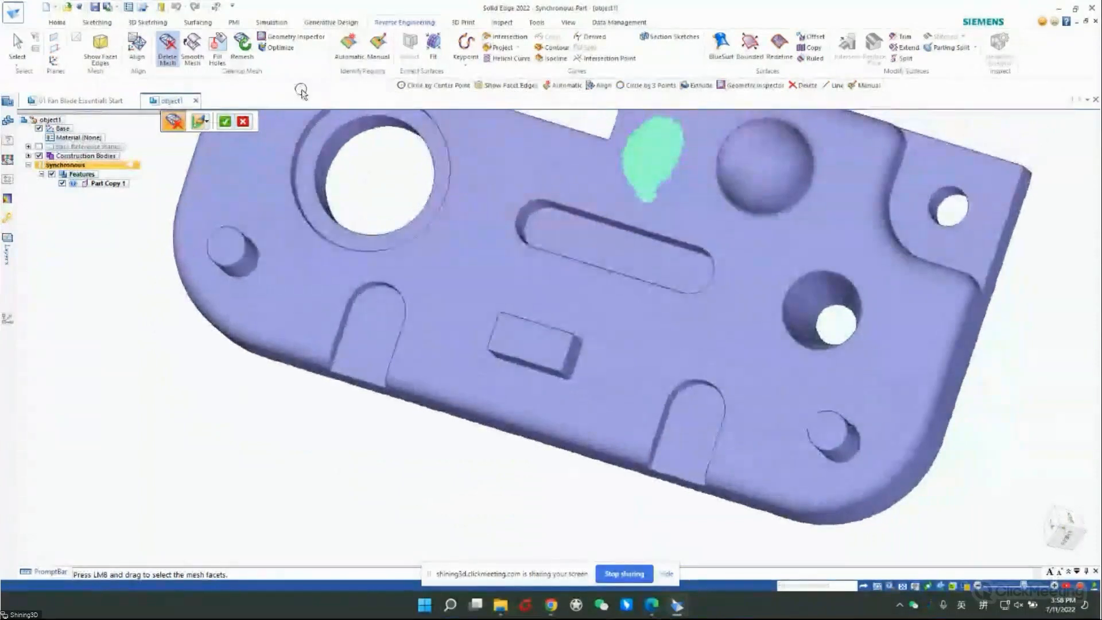
click(225, 121)
- In the 01 Fan Blade Essentials Start document, inspect all active models for faults and heal the body faults
click(90, 101)
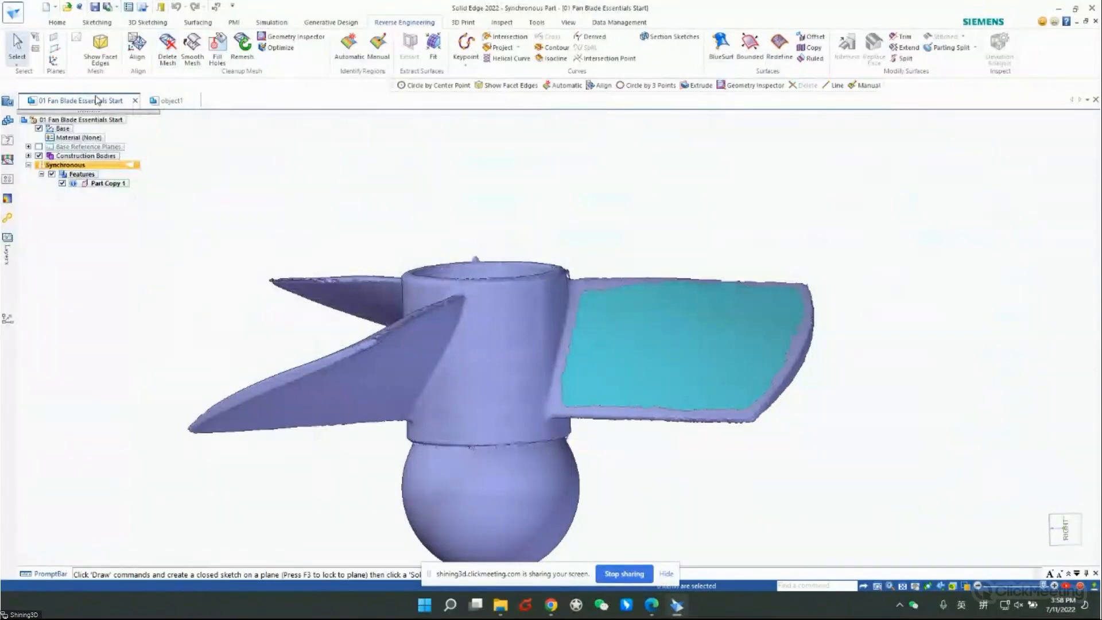
click(291, 36)
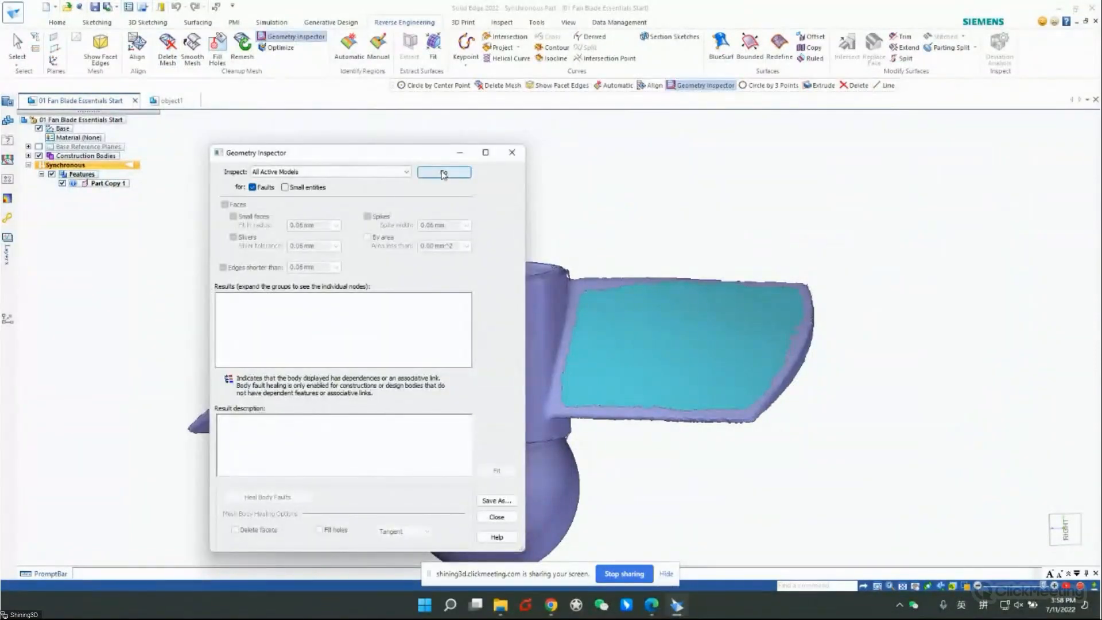
click(443, 173)
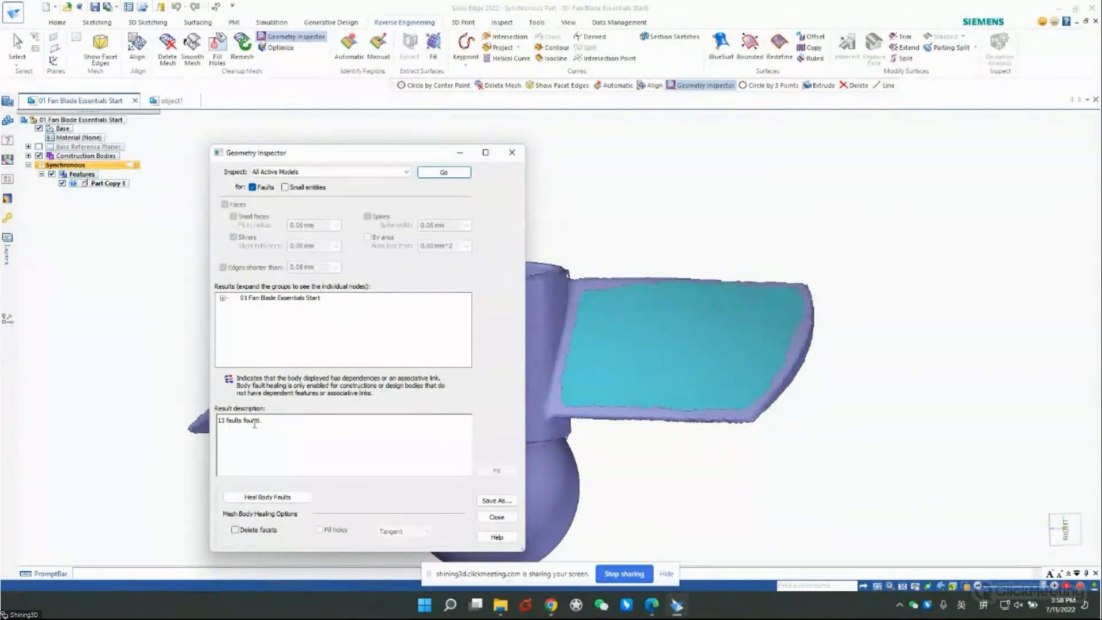
click(256, 498)
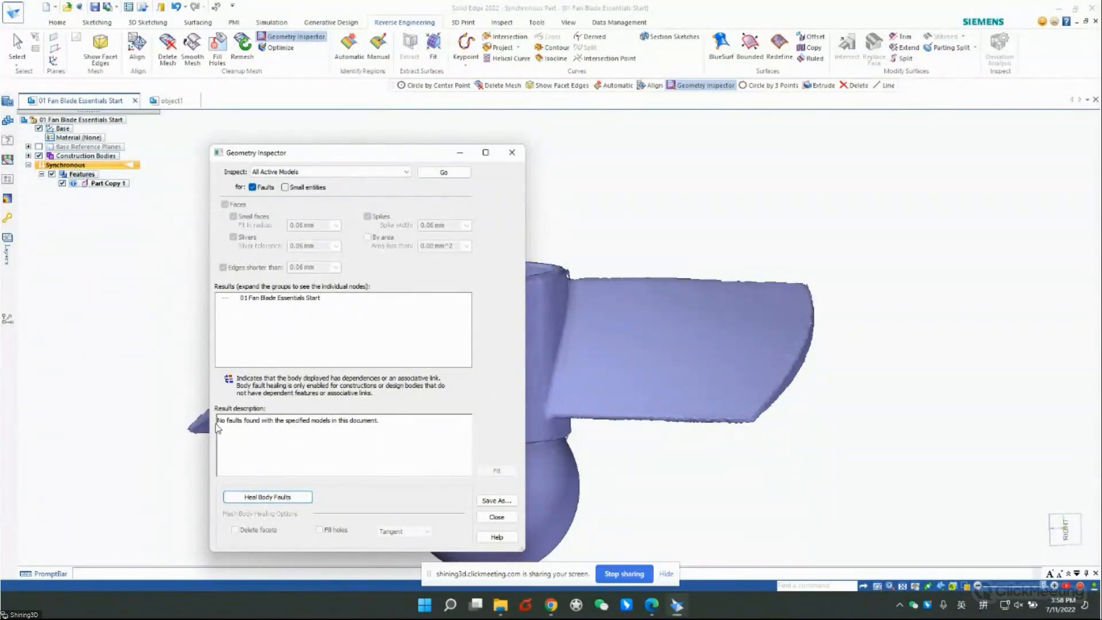
drag(219, 419, 361, 421)
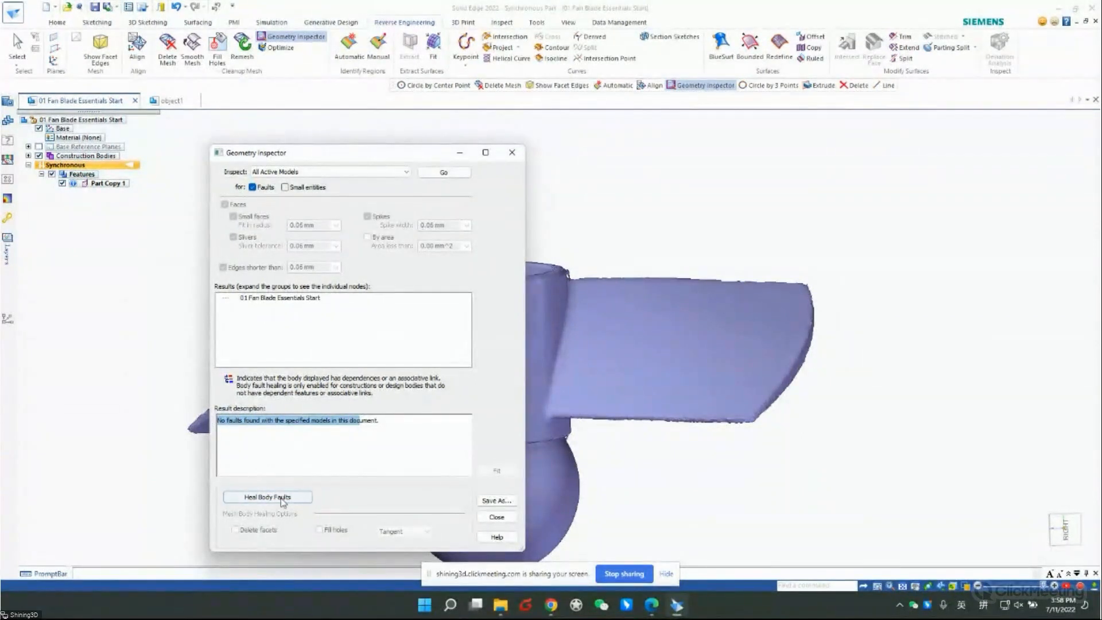
click(309, 451)
drag(381, 421, 200, 420)
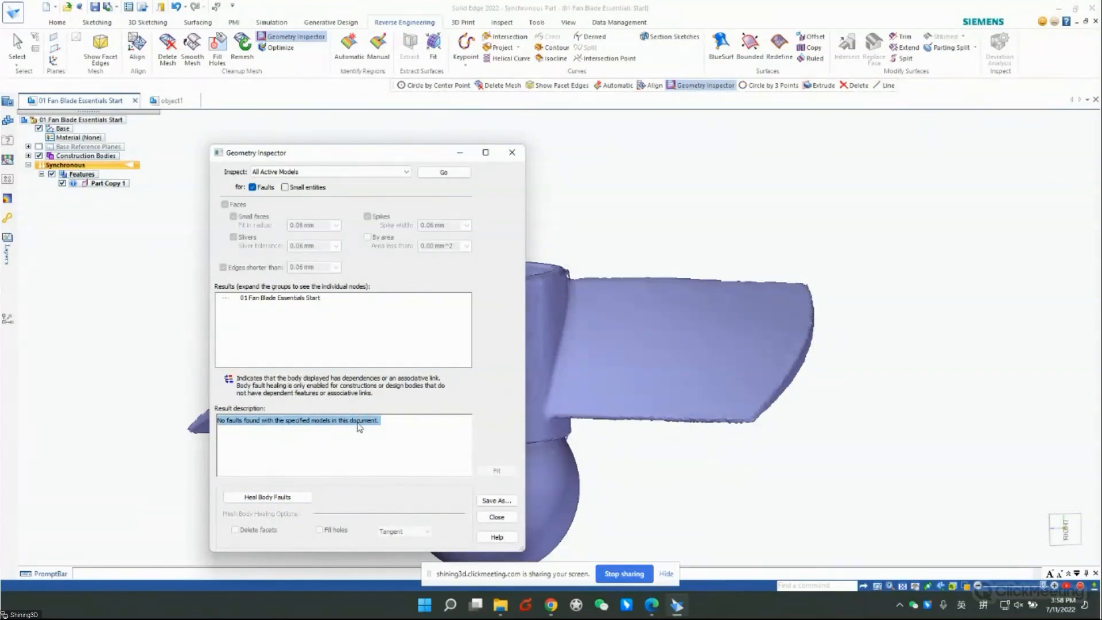
click(498, 518)
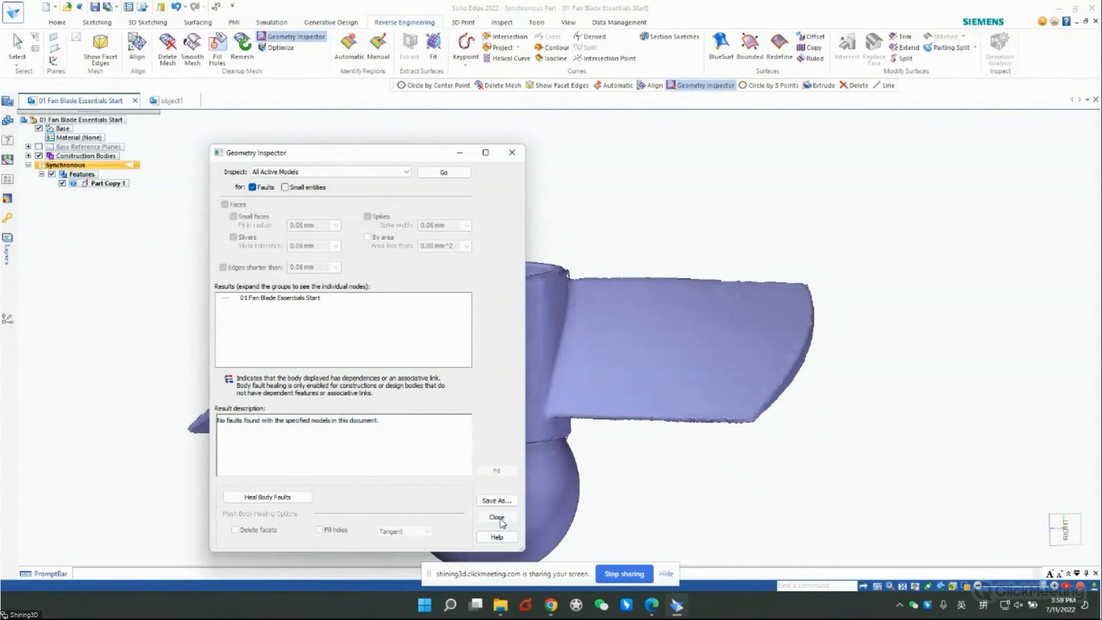
- Examine the fan mesh from several sides, covering the blades, the hub and the sphere with its stem below
middle_drag(503, 522, 652, 376)
scroll(652, 377, down, 2)
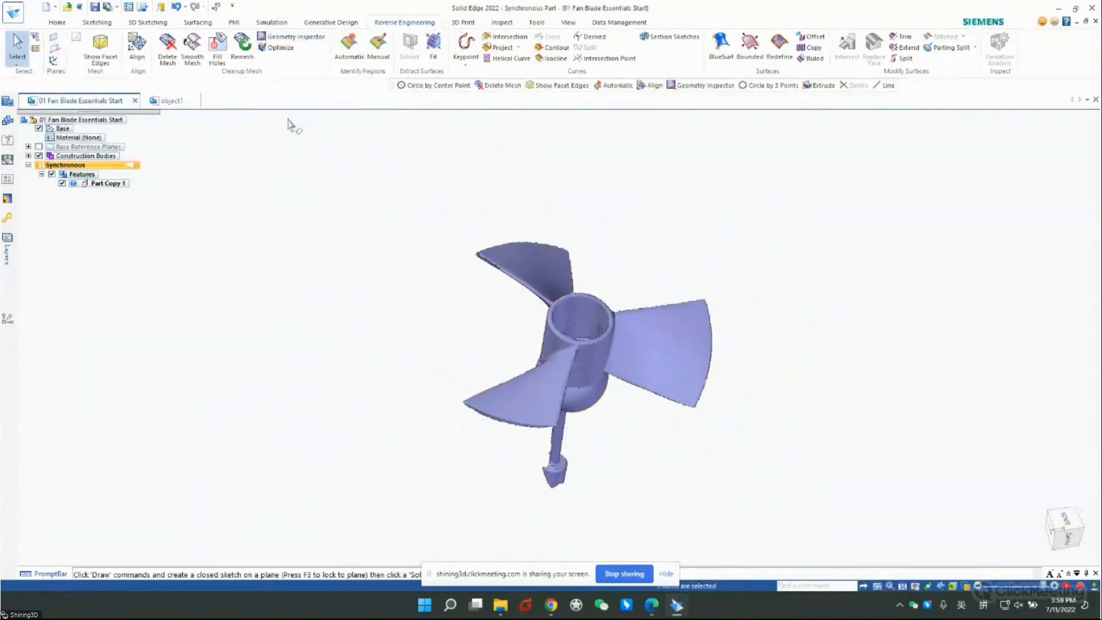
middle_drag(536, 328, 517, 187)
scroll(373, 178, down, 2)
scroll(466, 228, up, 5)
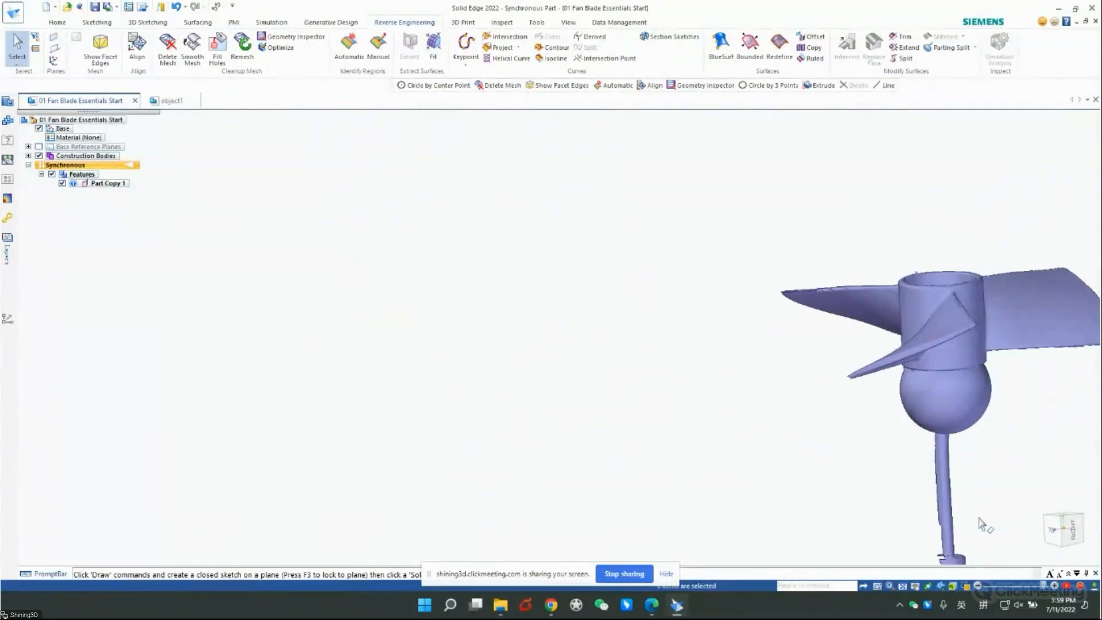
scroll(677, 364, down, 3)
scroll(789, 367, up, 8)
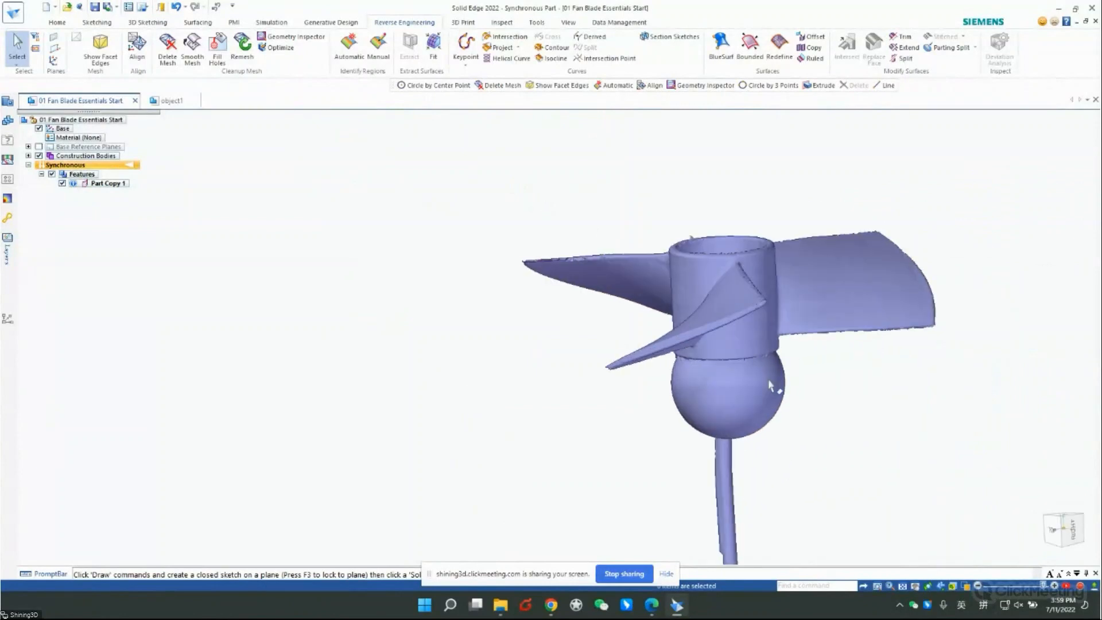
middle_drag(699, 431, 705, 367)
middle_drag(874, 185, 861, 229)
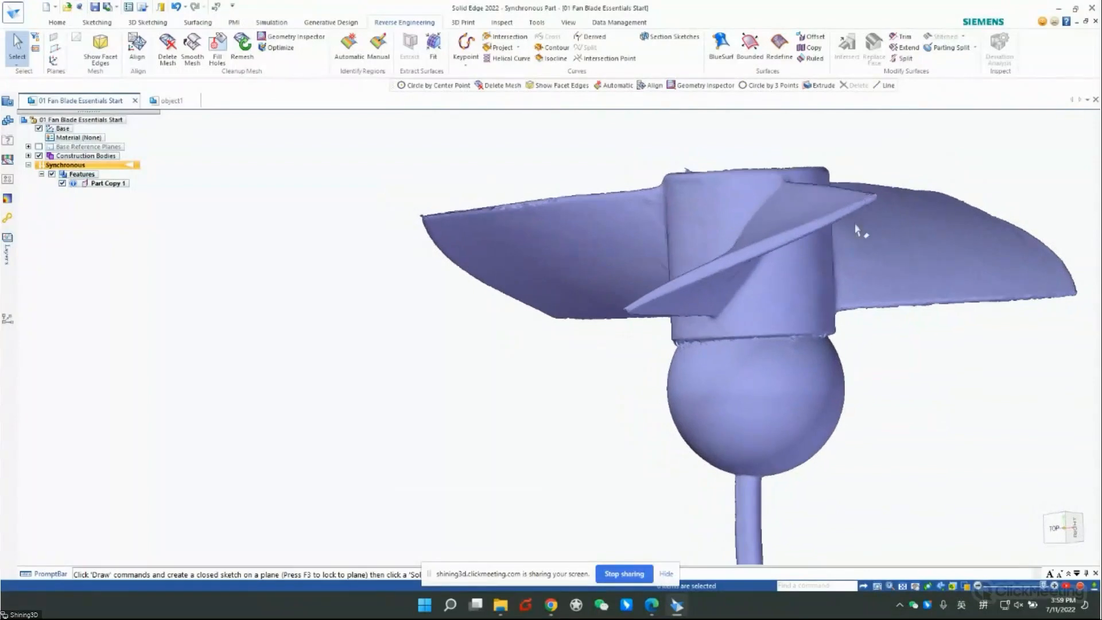
scroll(425, 276, down, 4)
scroll(560, 333, up, 4)
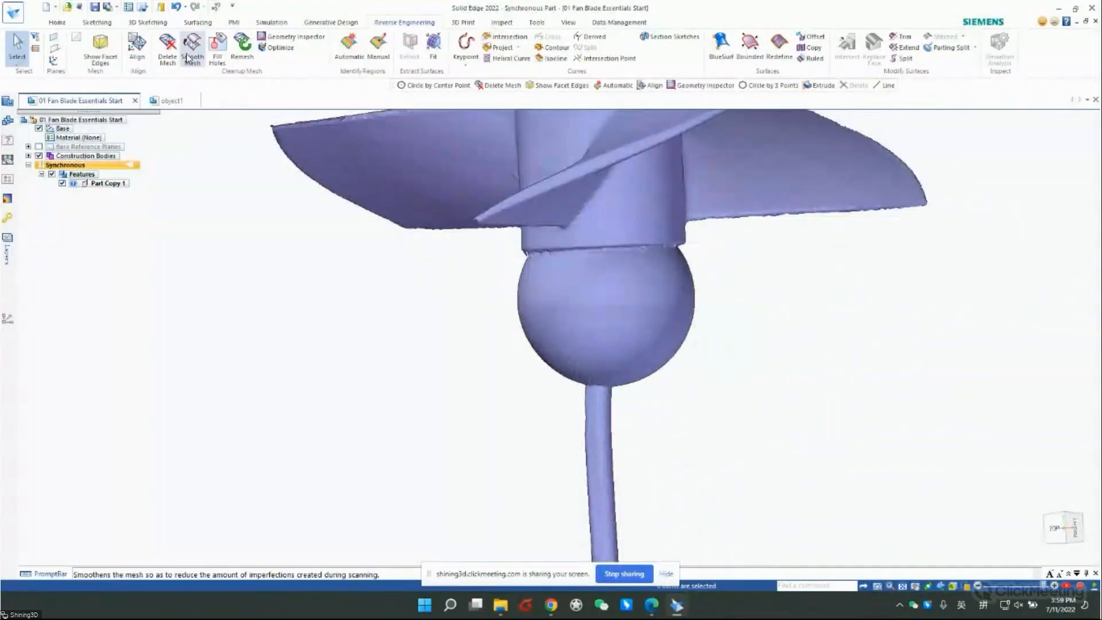
- Start the Delete Mesh command and brush-select a patch of facets on the sphere below the hub
click(169, 50)
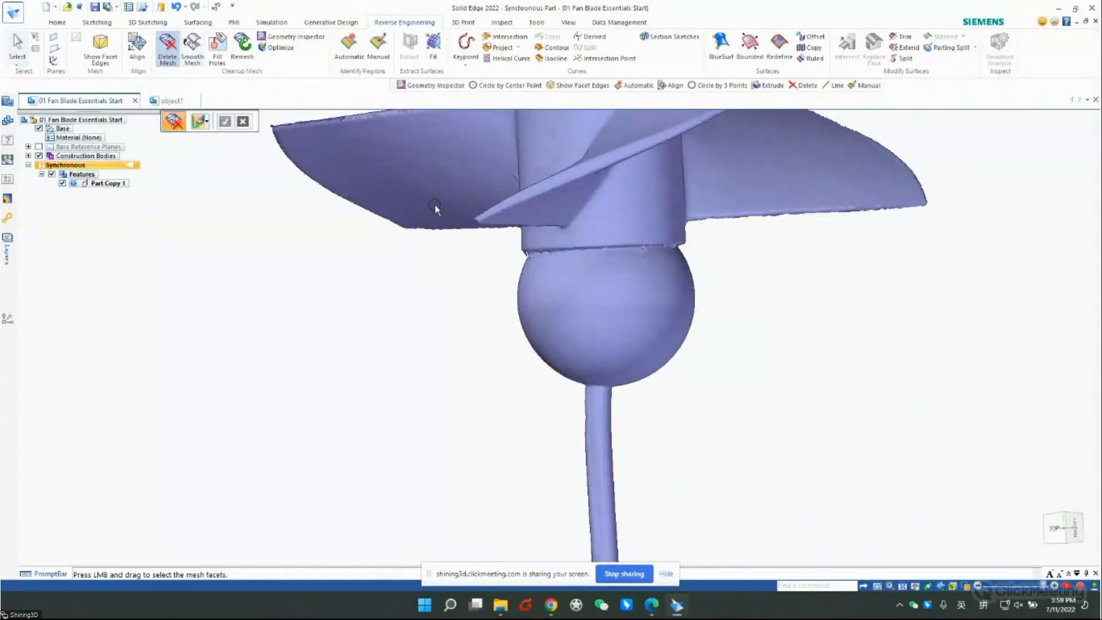
click(202, 122)
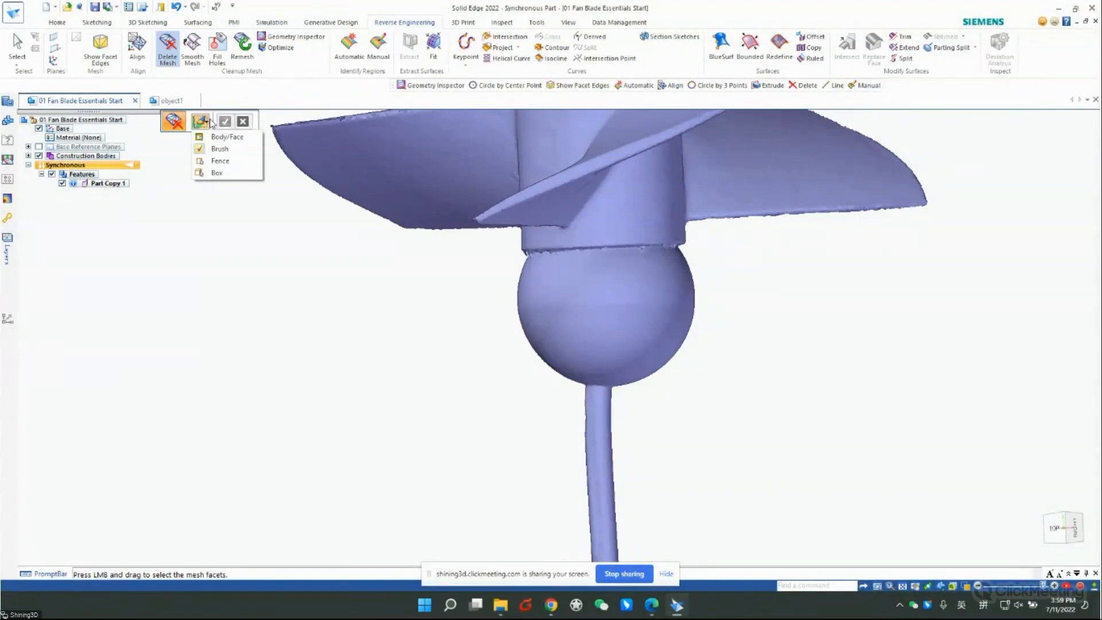
click(220, 149)
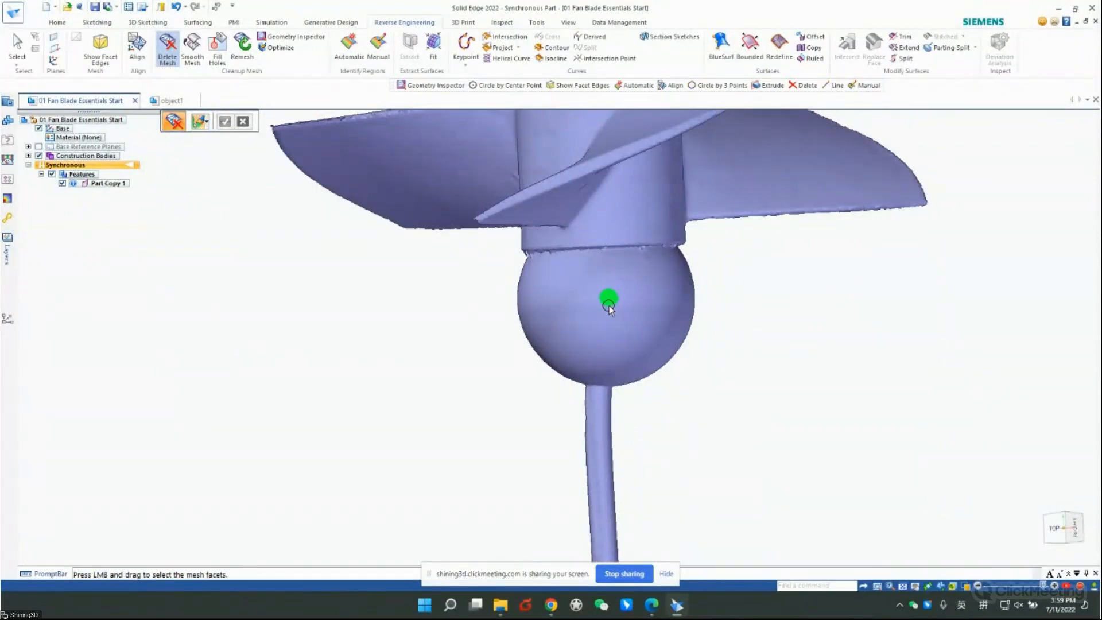
mouse_move(606, 328)
mouse_down()
mouse_move(642, 331)
mouse_move(618, 302)
mouse_move(644, 319)
mouse_move(631, 339)
mouse_move(601, 325)
mouse_up()
- Box-select the sphere and the whole stem below the fan hub and delete their mesh facets
click(202, 121)
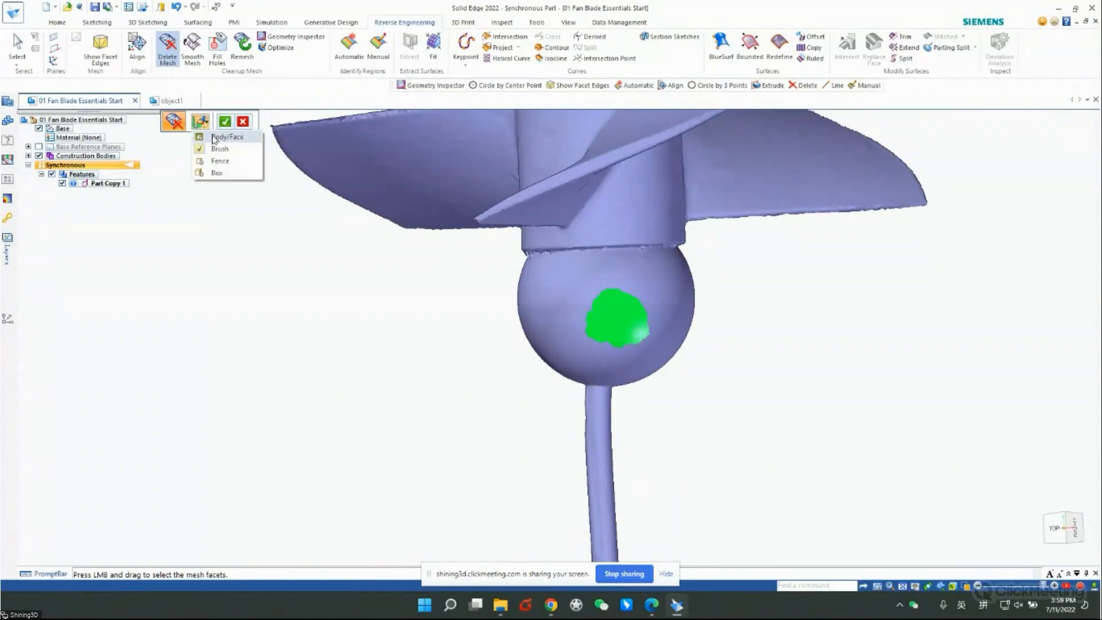
click(234, 172)
middle_drag(794, 443, 717, 390)
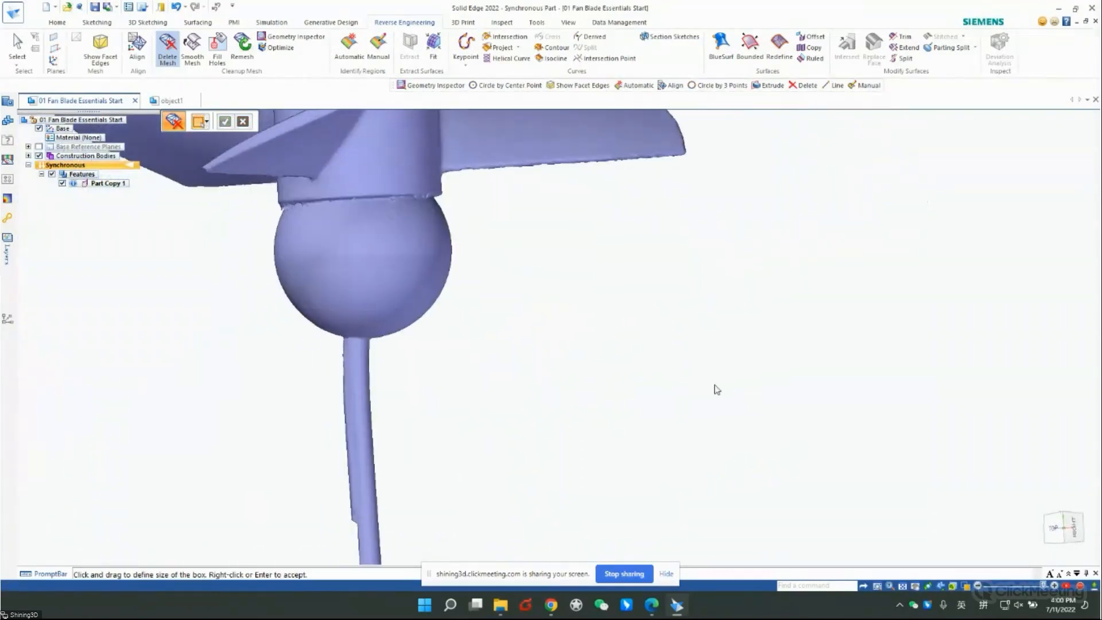
mouse_move(394, 231)
middle_down()
mouse_move(389, 251)
mouse_move(367, 222)
mouse_move(370, 189)
mouse_move(384, 238)
mouse_move(413, 233)
middle_up()
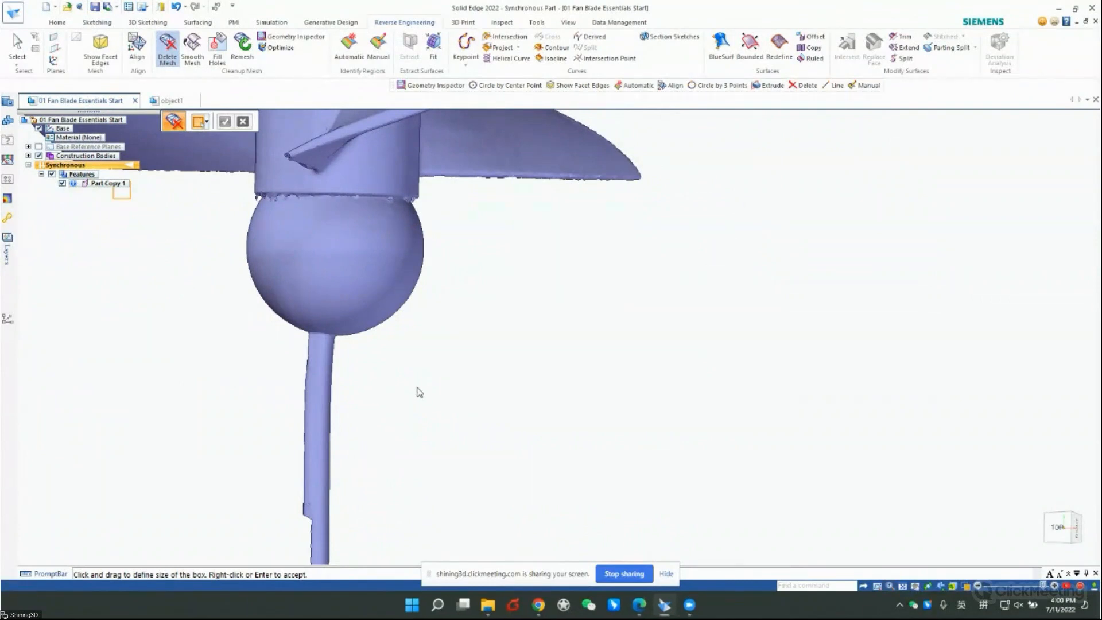
drag(131, 199, 544, 550)
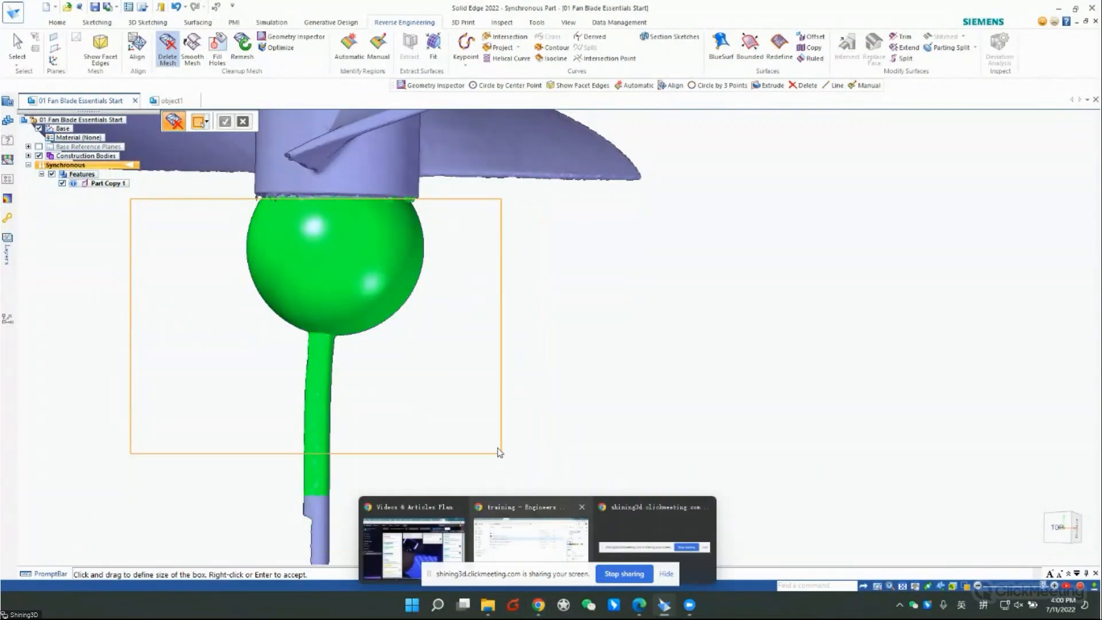
scroll(499, 451, down, 3)
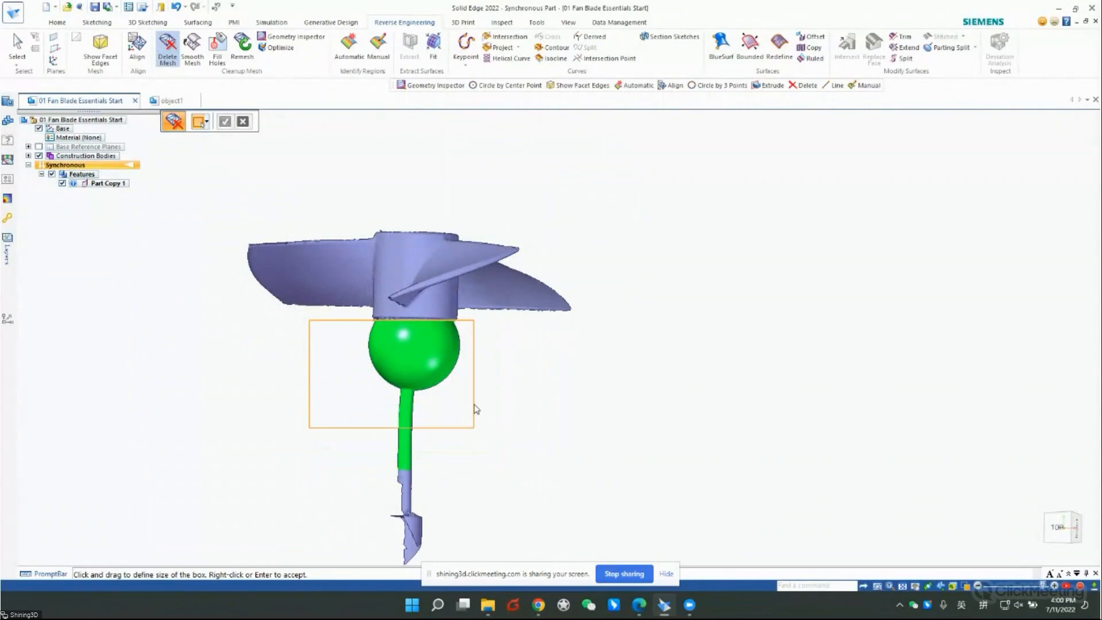
scroll(367, 155, down, 3)
drag(338, 238, 453, 381)
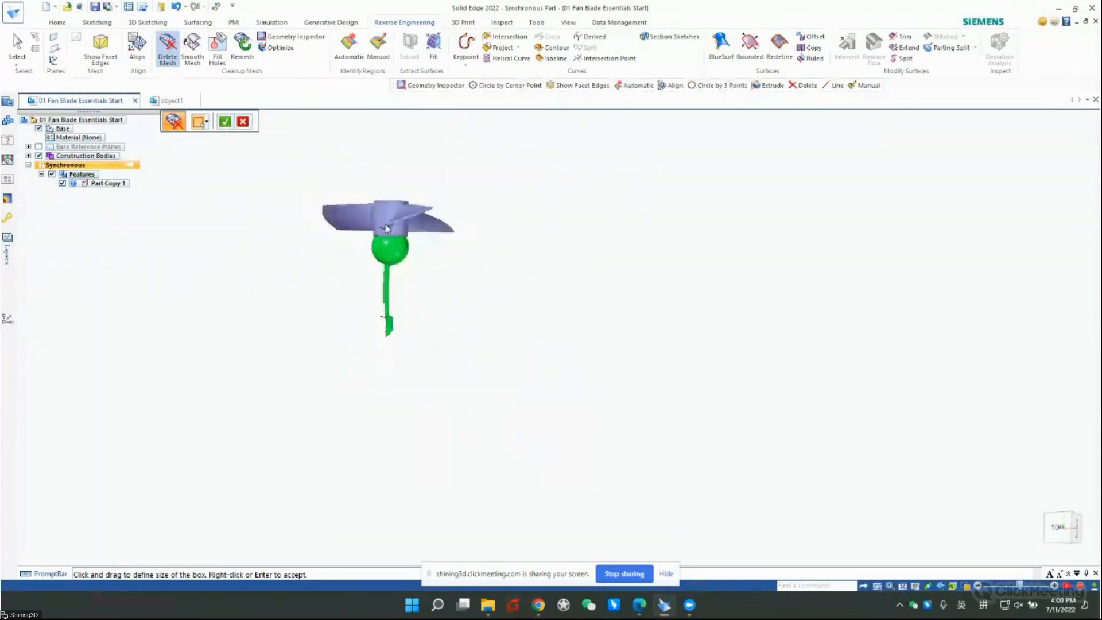
scroll(393, 224, up, 5)
middle_drag(508, 277, 280, 310)
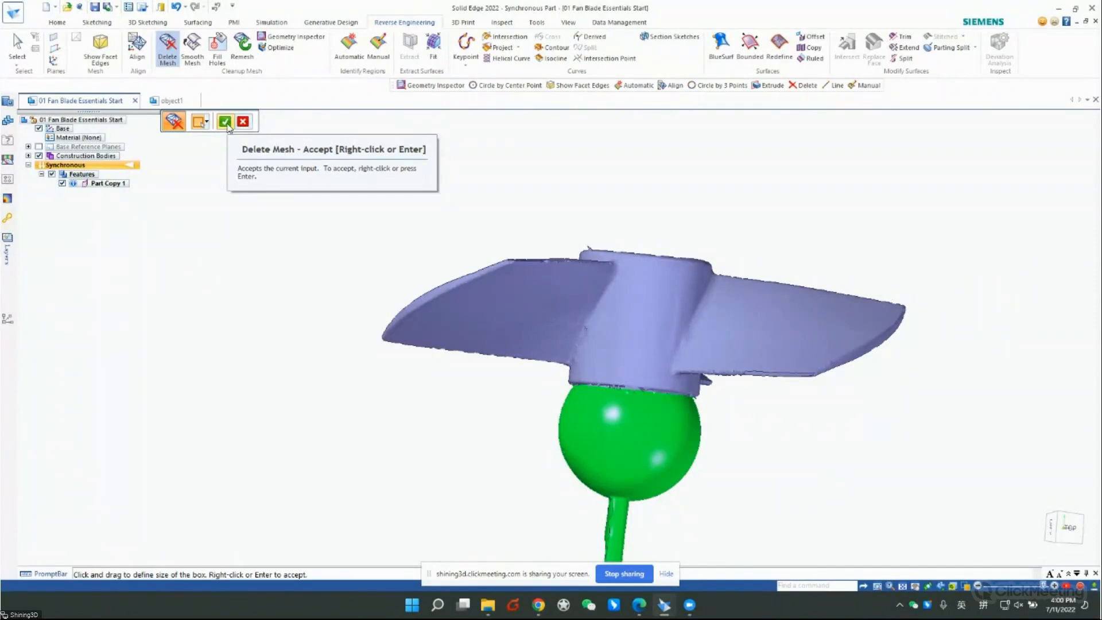
right_click(392, 179)
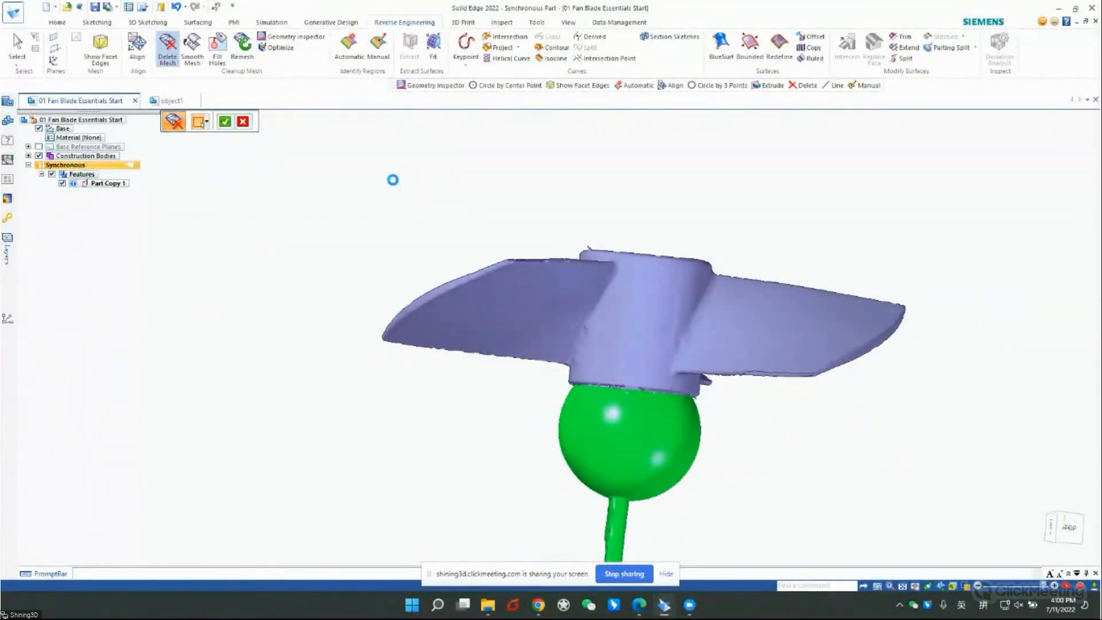
- Smooth a patch in the middle of one fan blade with Smooth Mesh, using Brush selection
middle_drag(708, 353, 669, 206)
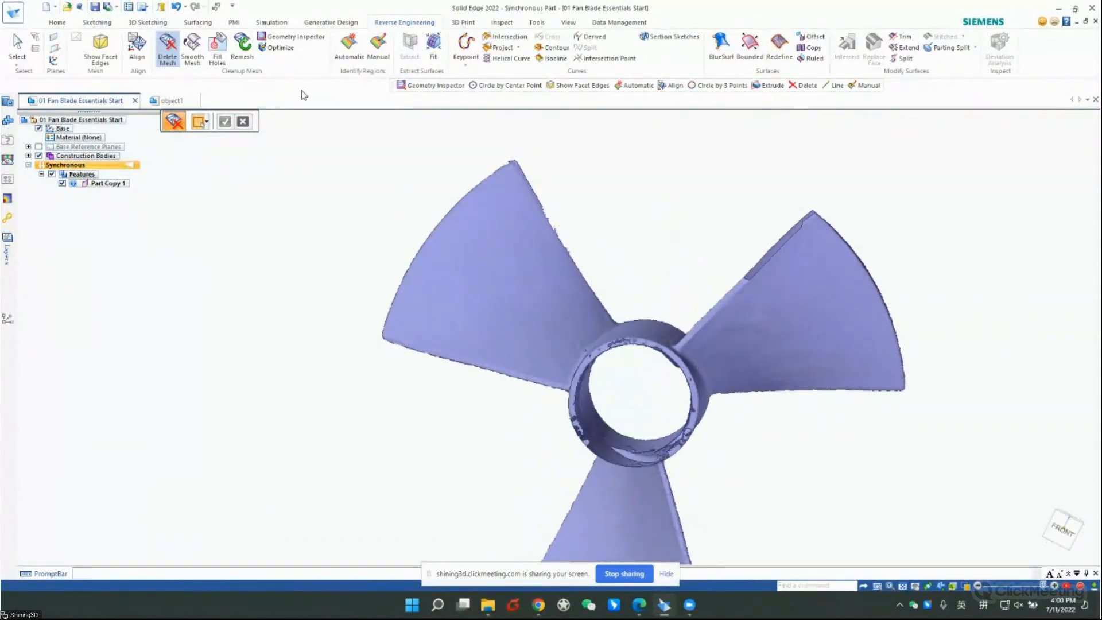
click(195, 48)
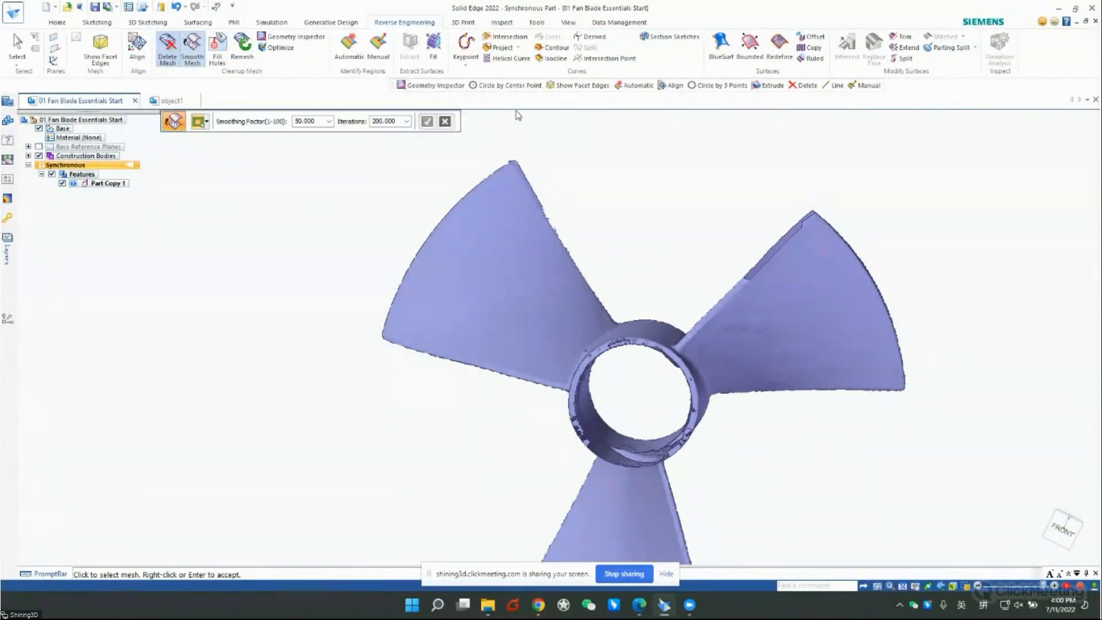
click(206, 122)
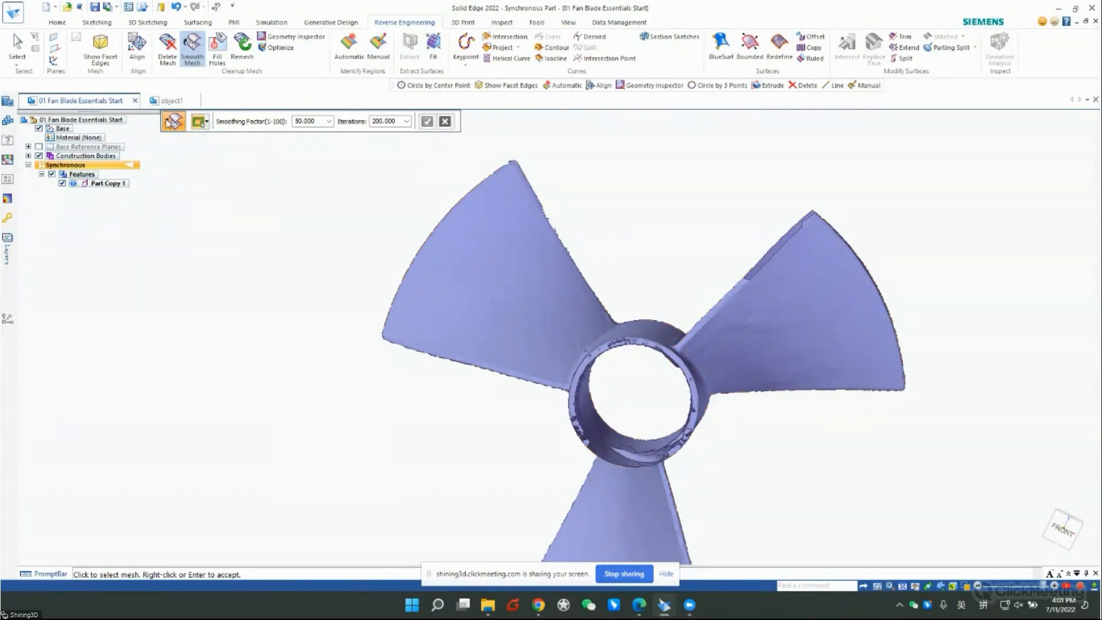
click(206, 122)
click(218, 149)
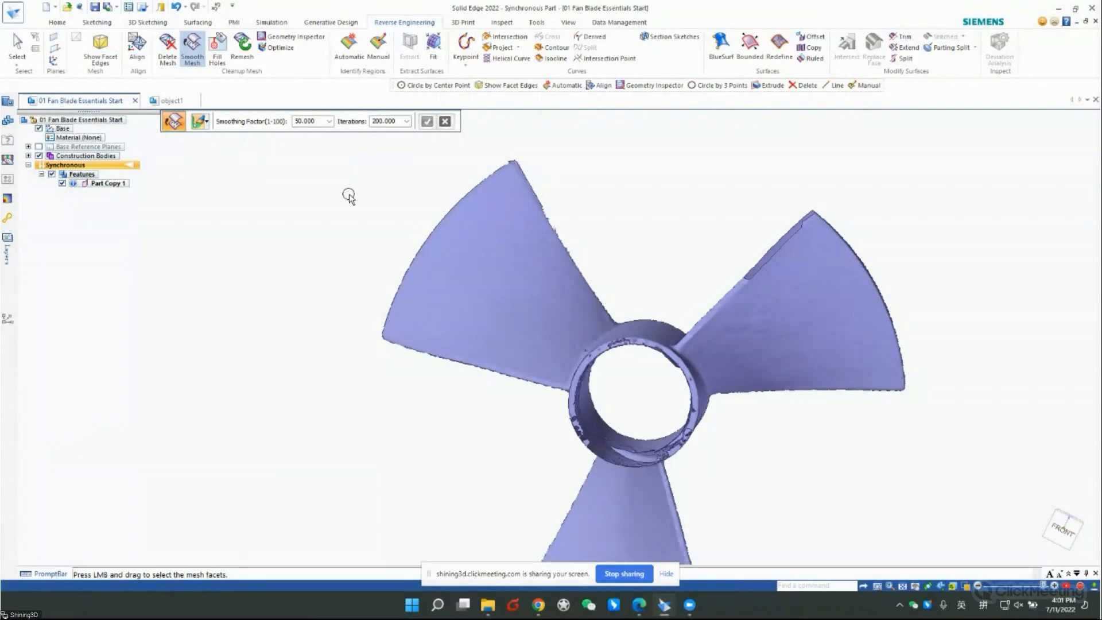
mouse_move(556, 301)
mouse_down()
mouse_move(507, 255)
mouse_move(509, 281)
mouse_move(542, 284)
mouse_up()
right_click(398, 155)
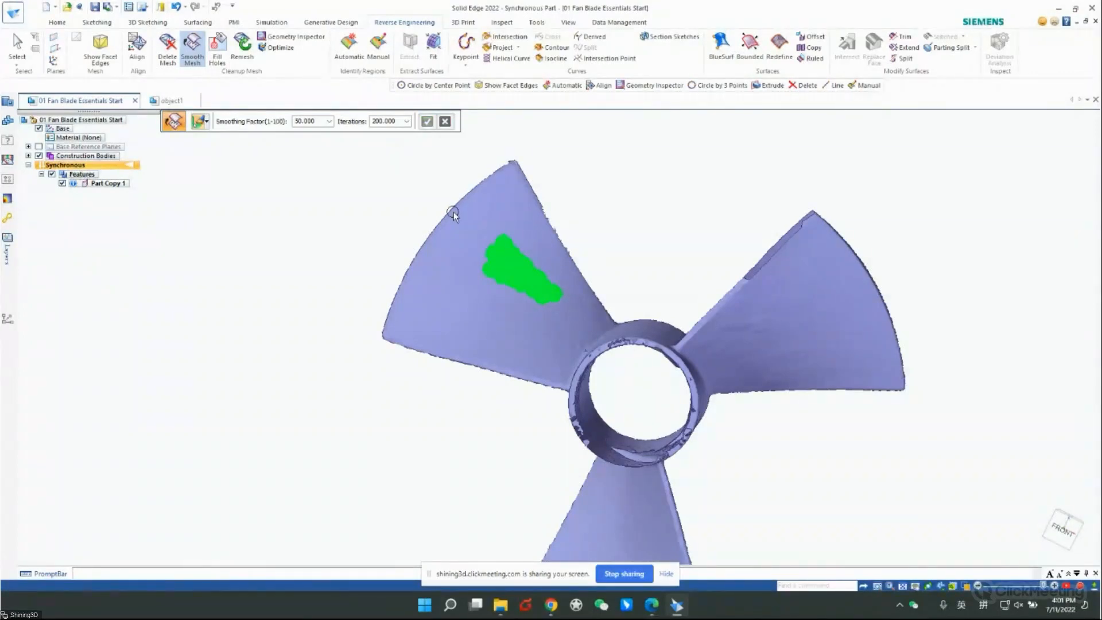
- Examine the surface of the fan blades and the ragged rim and inside of the hub up close
click(524, 292)
scroll(525, 294, down, 3)
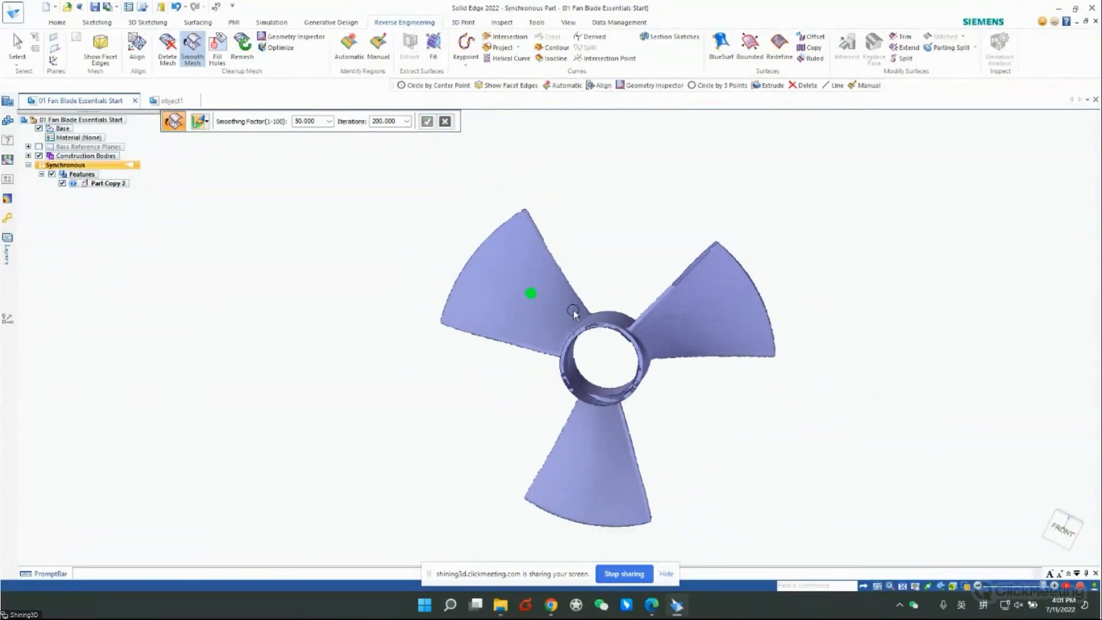
scroll(573, 310, up, 5)
scroll(658, 334, down, 2)
mouse_move(659, 335)
middle_down()
mouse_move(656, 368)
mouse_move(658, 357)
middle_up()
scroll(811, 286, down, 2)
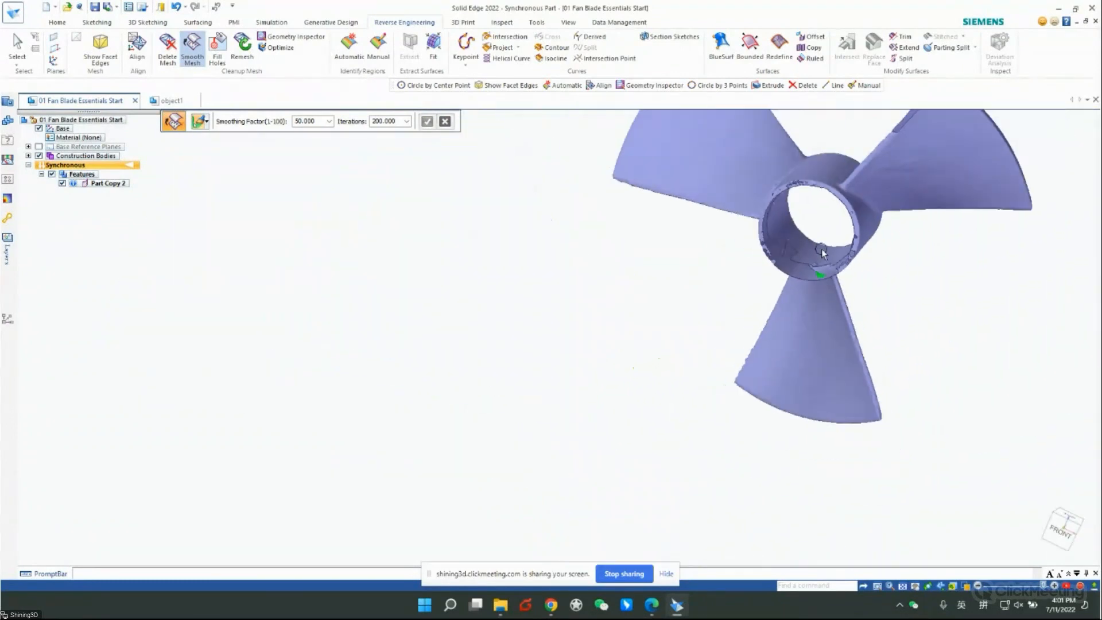
scroll(856, 173, up, 4)
middle_drag(942, 172, 959, 150)
scroll(806, 346, down, 4)
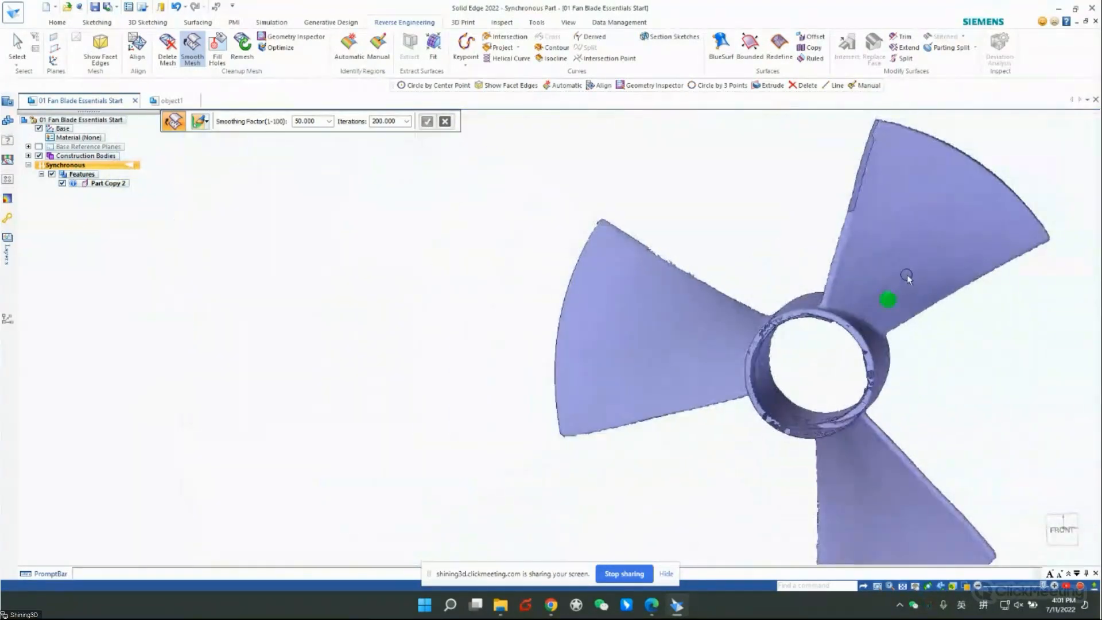
scroll(907, 249, up, 4)
mouse_move(865, 259)
middle_down()
mouse_move(821, 226)
mouse_move(828, 218)
mouse_move(765, 222)
middle_up()
- Smooth the entire fan mesh body using Body/Face selection
click(199, 121)
click(217, 136)
click(986, 230)
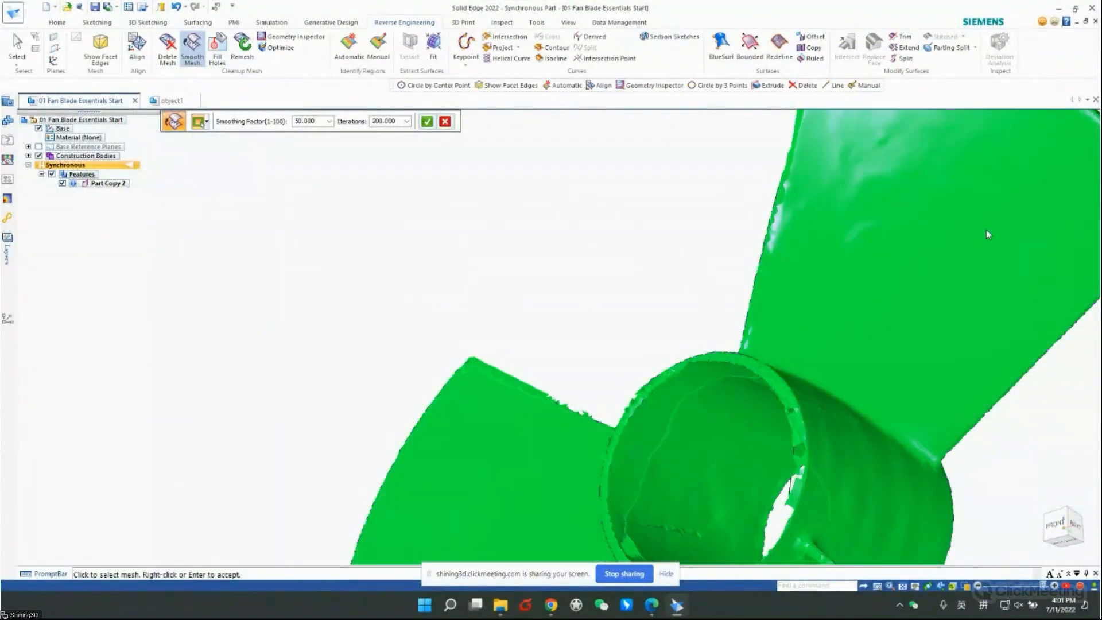
mouse_move(717, 276)
middle_down()
mouse_move(747, 293)
mouse_move(736, 284)
middle_up()
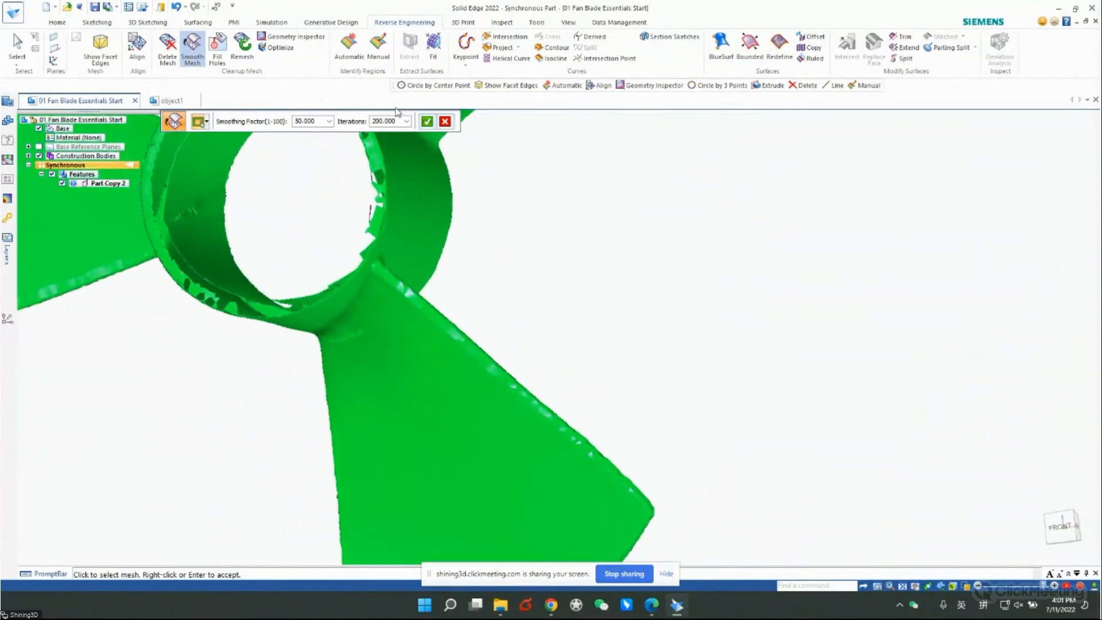
click(427, 121)
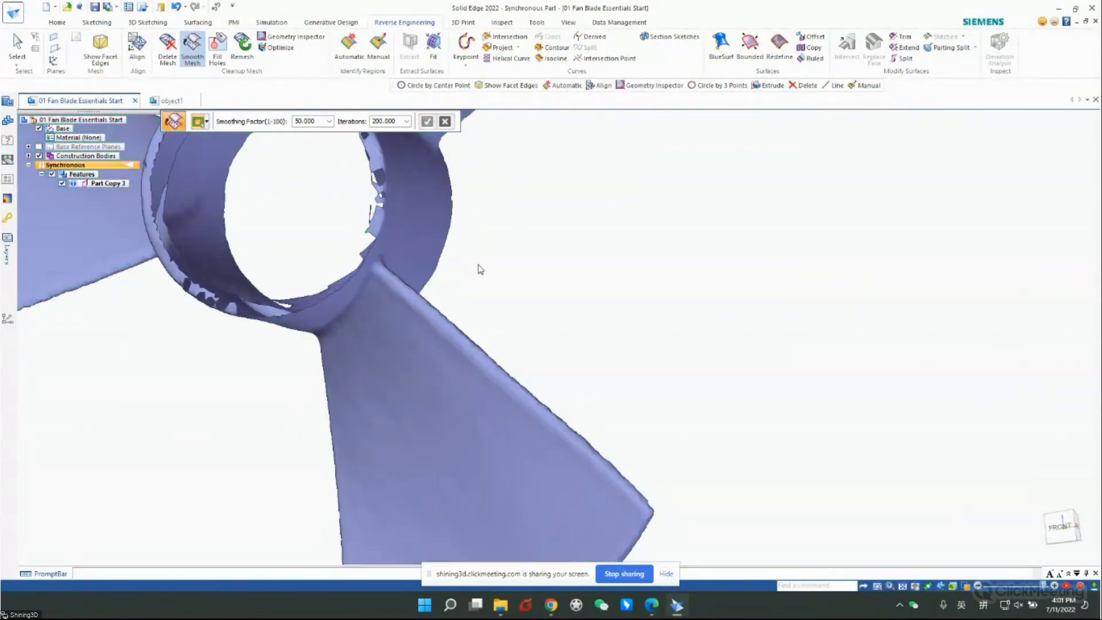
- Start the Fill Holes command and accept the fan's surface mesh body as the body to repair
scroll(494, 367, down, 2)
scroll(490, 243, down, 3)
scroll(467, 176, up, 6)
scroll(486, 222, down, 5)
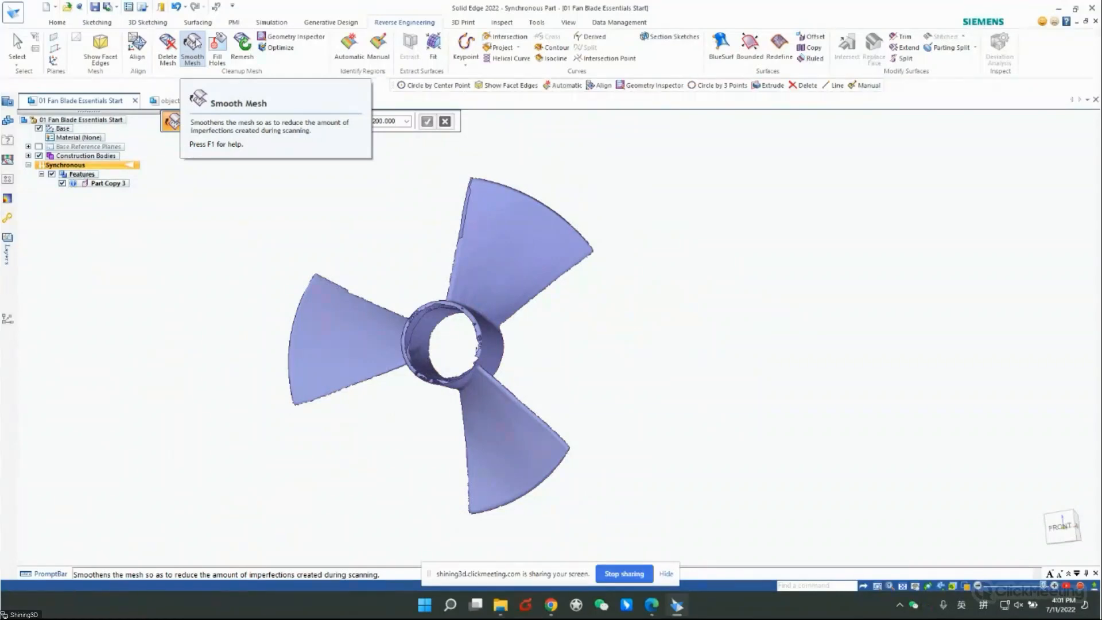
click(217, 49)
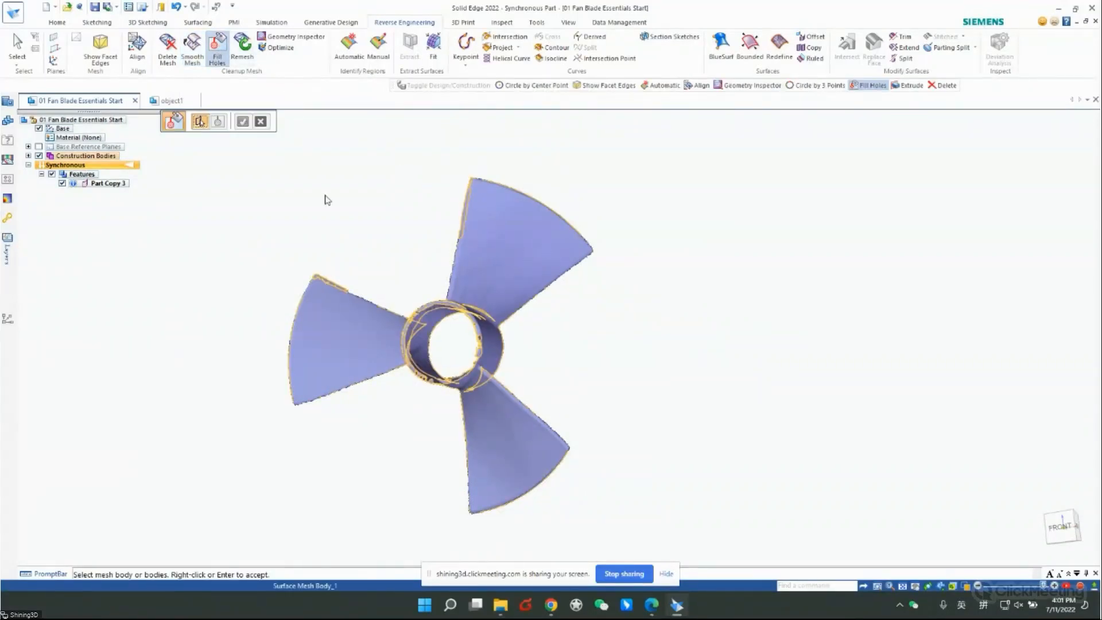
click(506, 241)
right_click(506, 241)
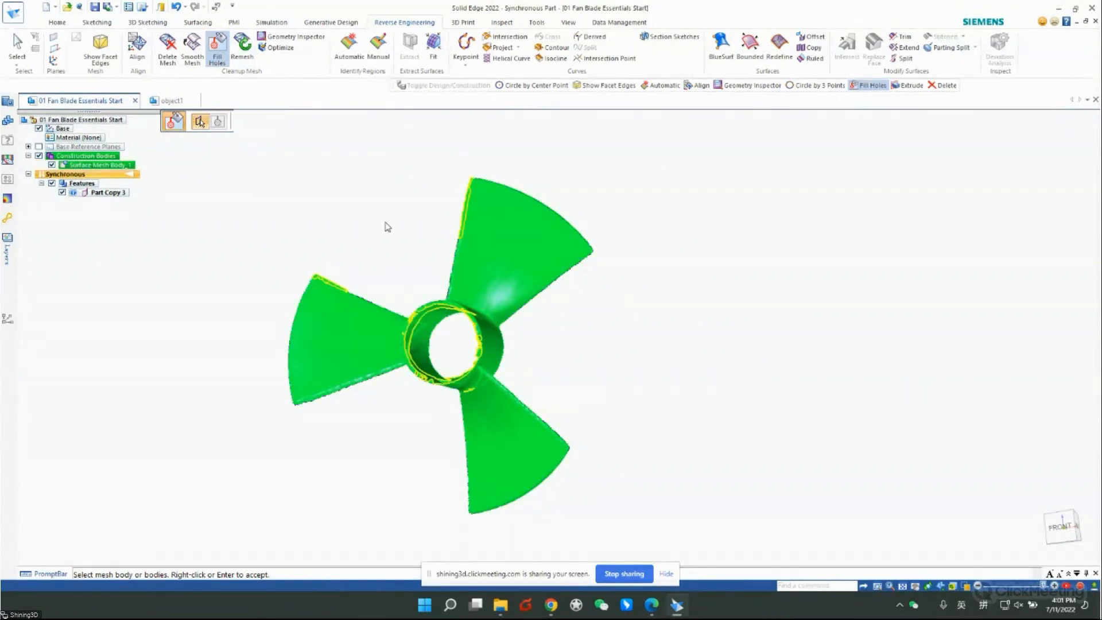
- Fill the small hole at the root of a blade beside the hub rim, using the Tangent fill option
middle_drag(486, 360, 486, 318)
scroll(473, 301, down, 3)
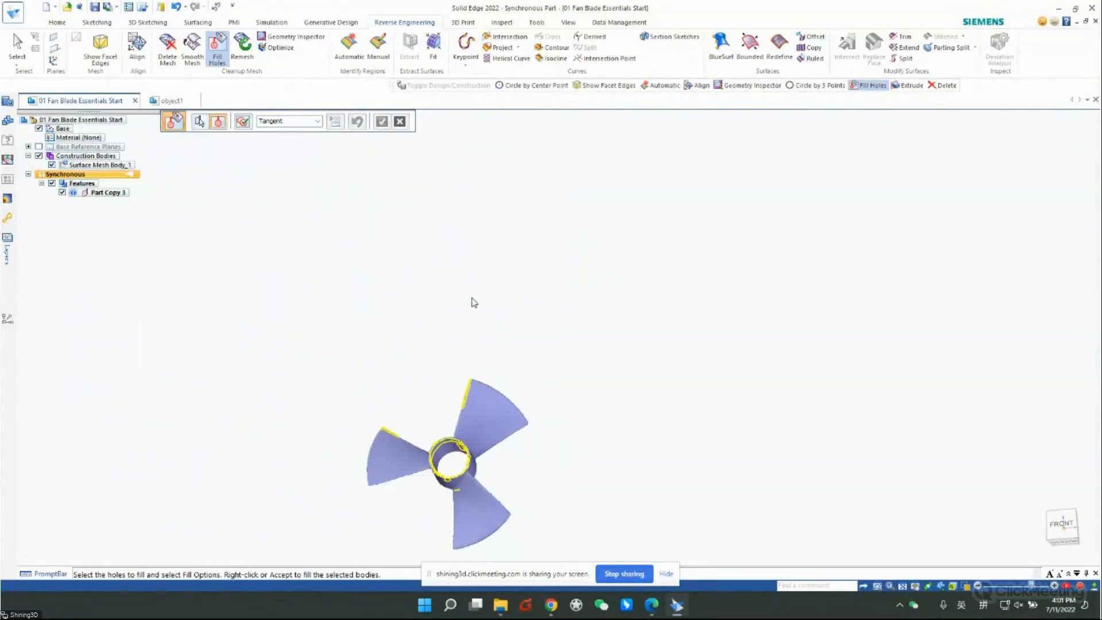
scroll(474, 302, down, 2)
scroll(488, 402, up, 6)
middle_drag(497, 427, 602, 247)
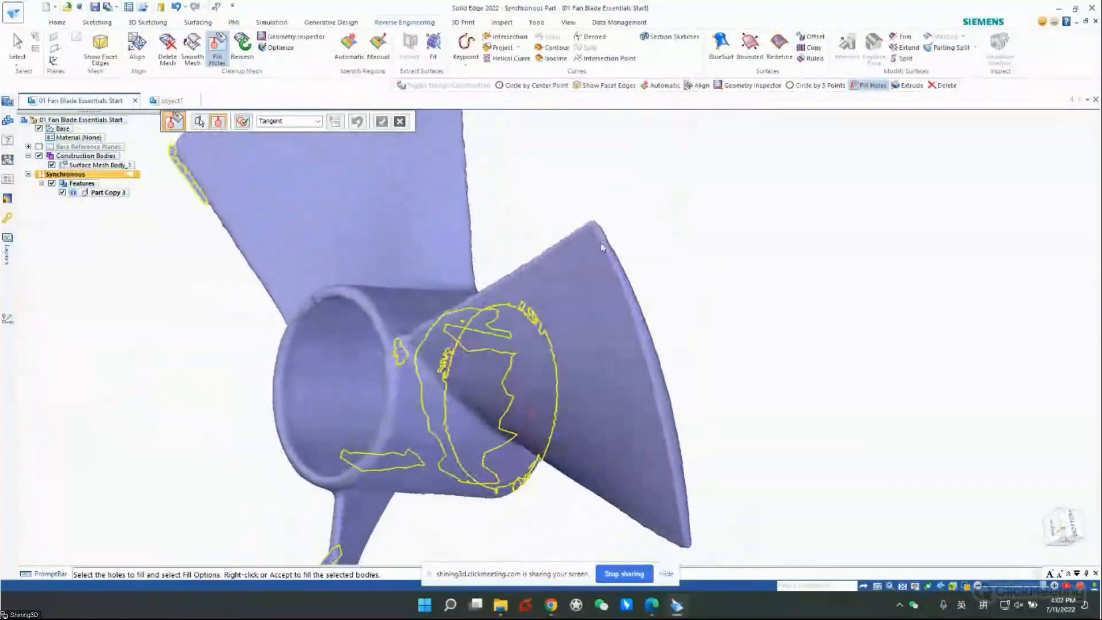
click(402, 353)
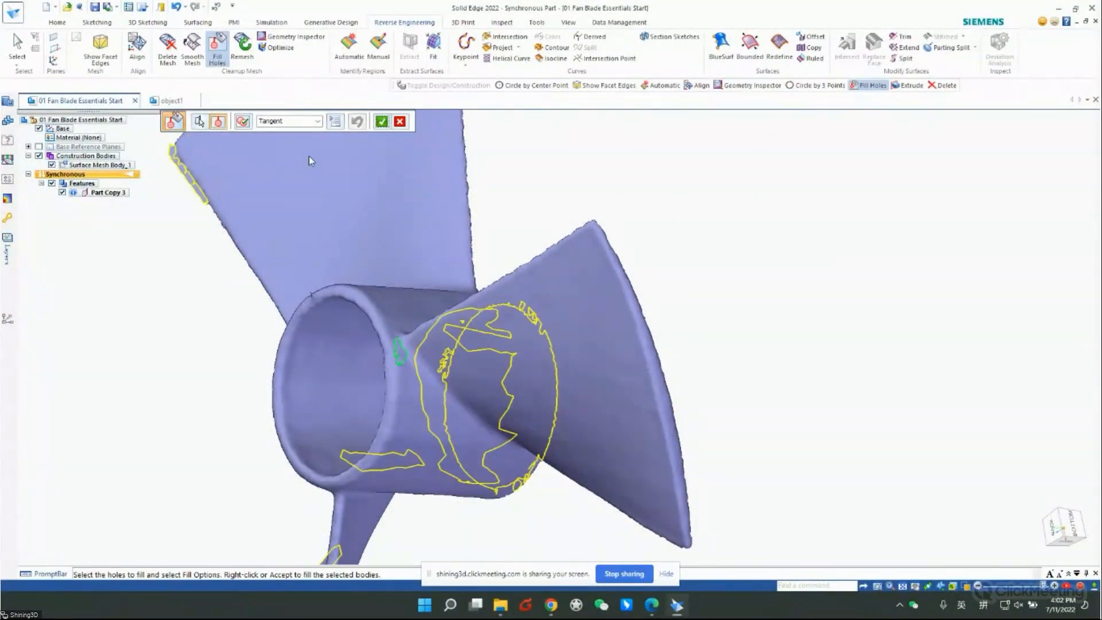
click(318, 123)
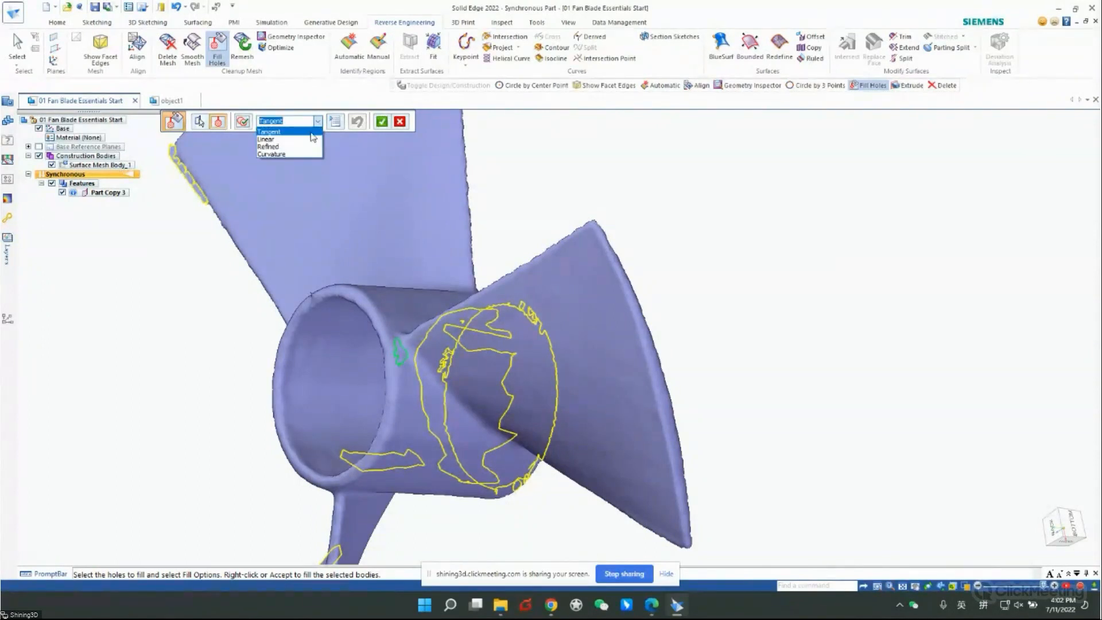
click(304, 132)
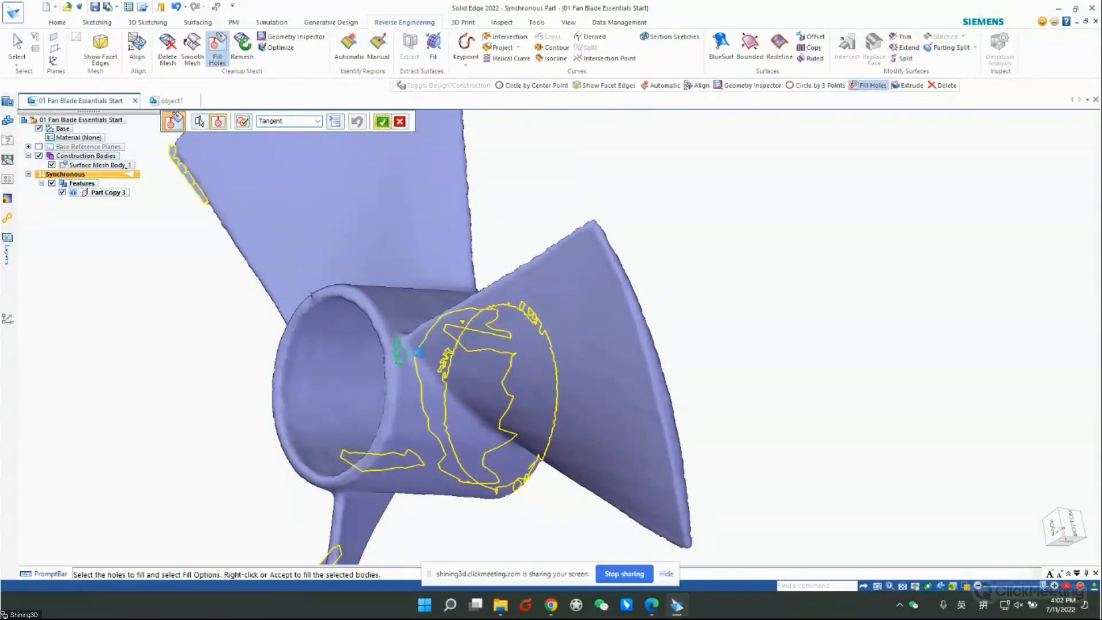
click(400, 349)
middle_drag(615, 279, 549, 256)
scroll(548, 256, down, 1)
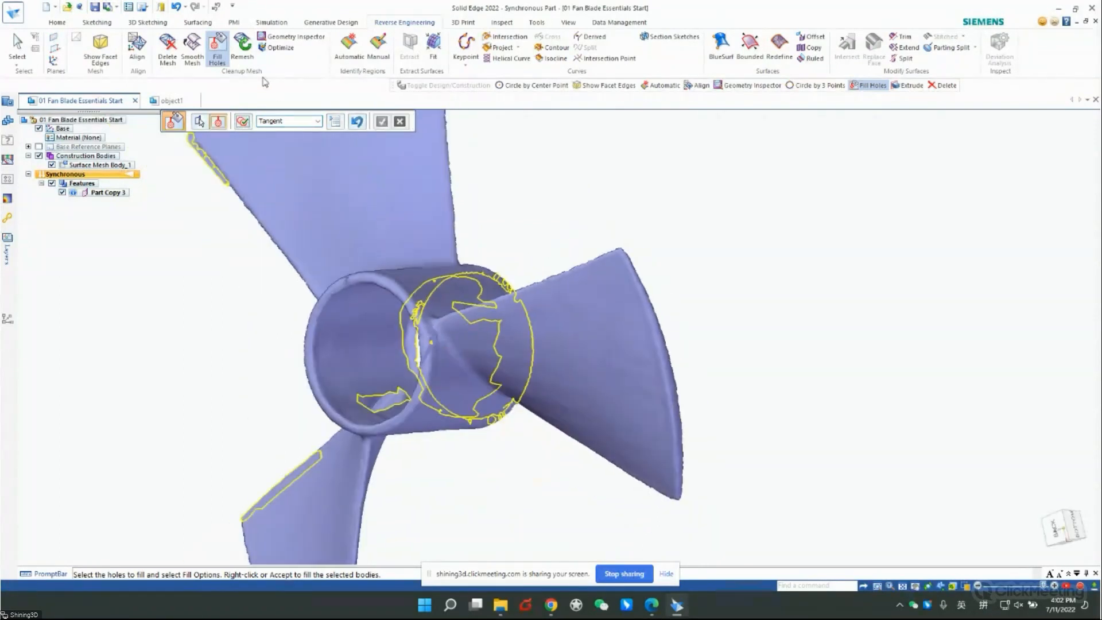
click(214, 44)
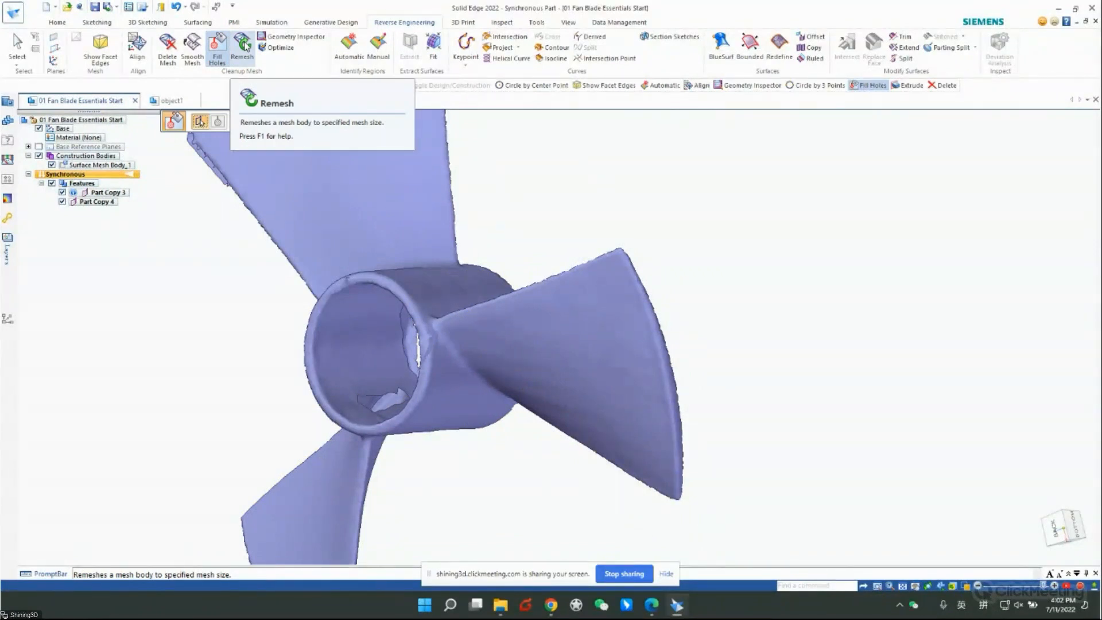
- Leave the Remesh command and undo the last hole fill on the fan mesh
click(245, 47)
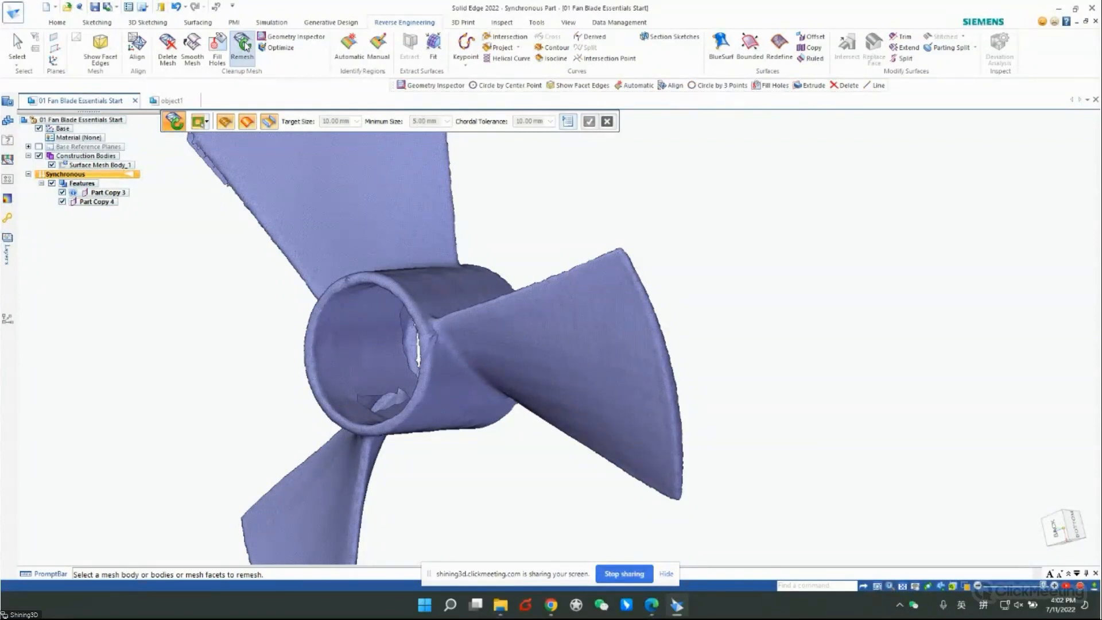
middle_drag(459, 299, 374, 206)
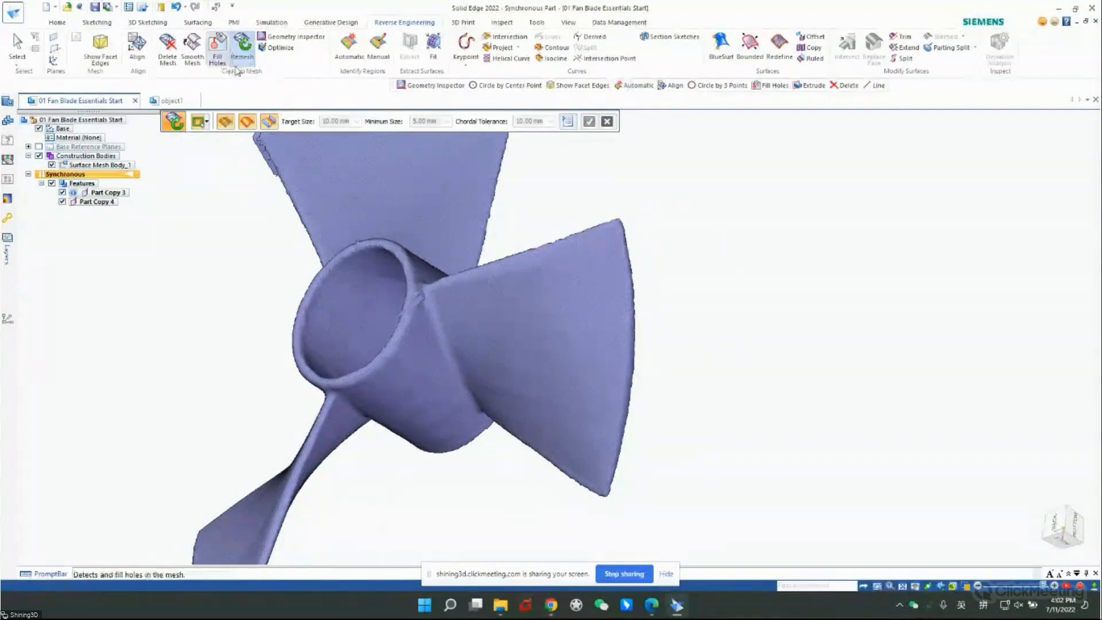
click(175, 9)
click(175, 9)
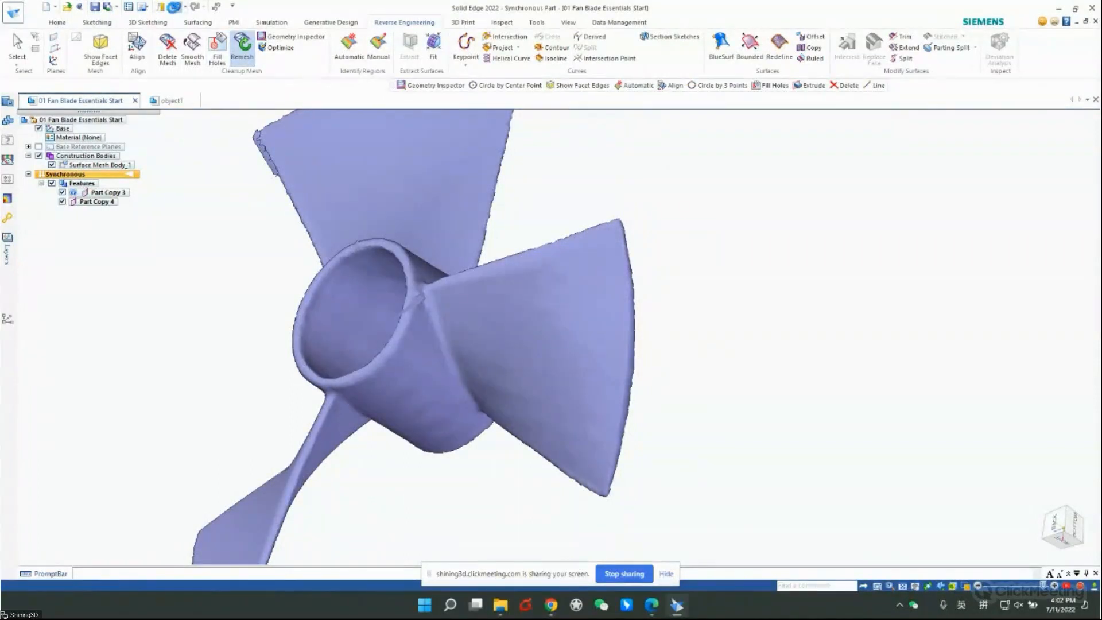
click(175, 8)
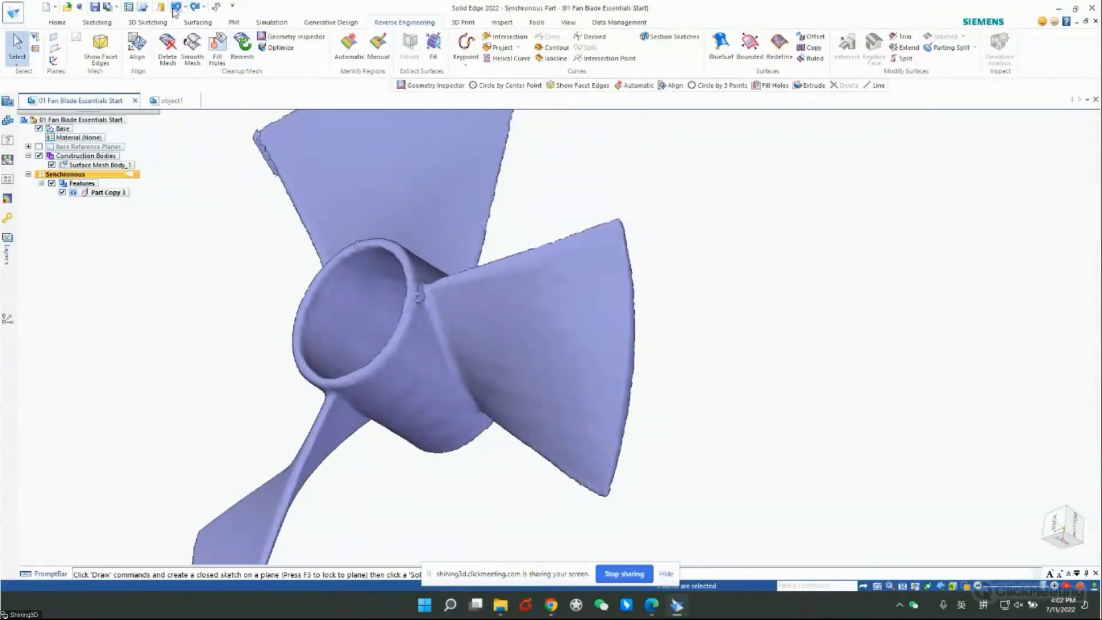
- Examine the hole at the blade root and the ragged openings inside the hub up close
scroll(459, 264, down, 2)
scroll(434, 298, up, 5)
middle_drag(435, 299, 368, 218)
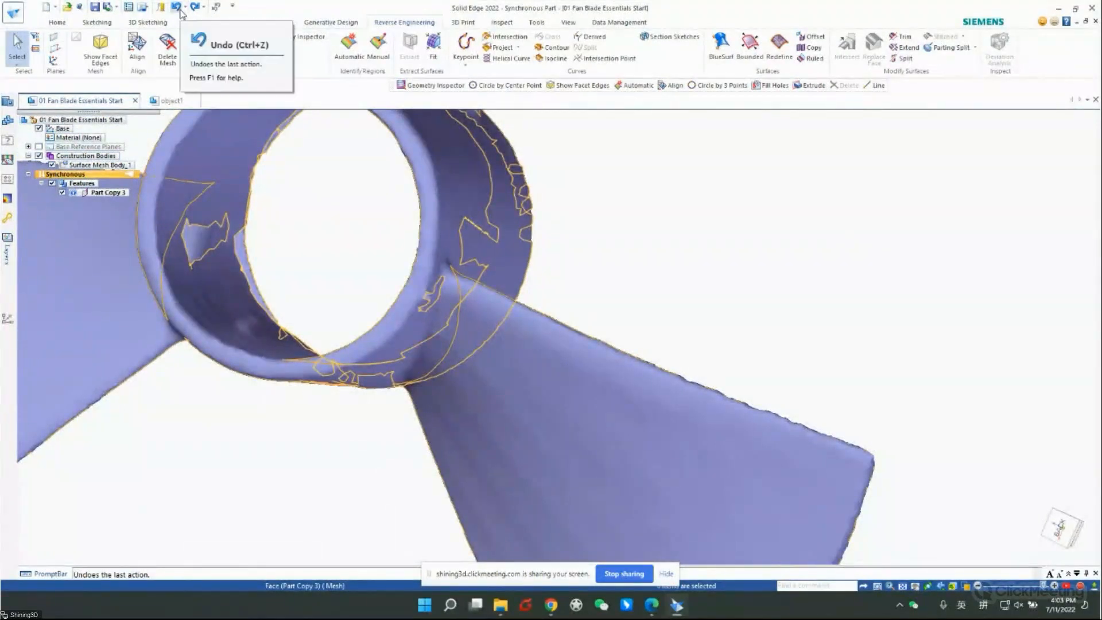
middle_drag(642, 309, 622, 328)
scroll(622, 330, down, 2)
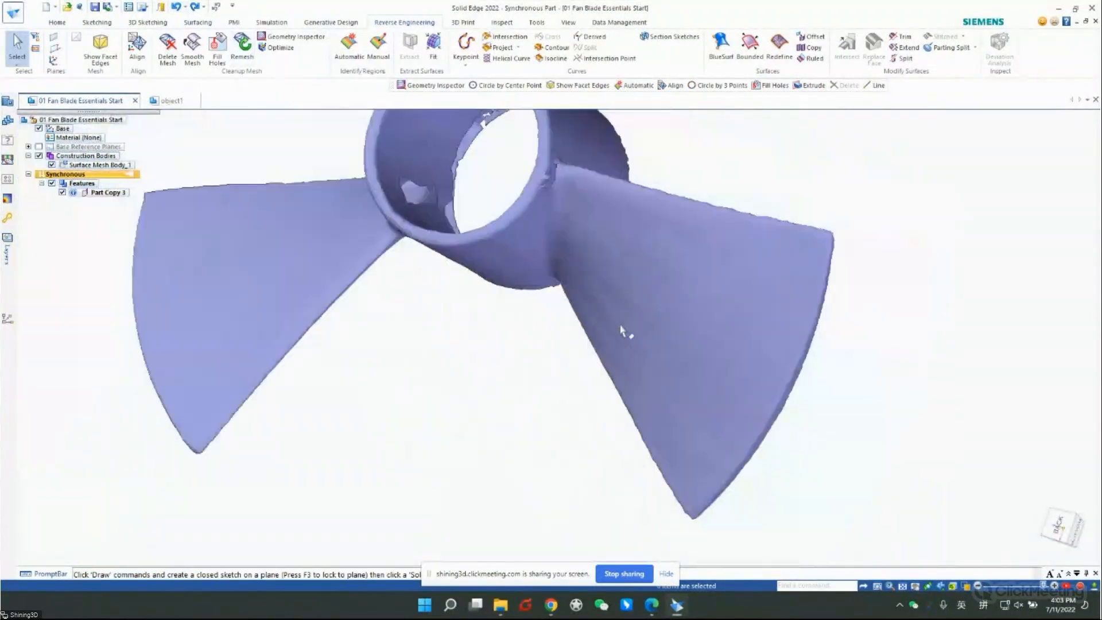
scroll(622, 330, down, 1)
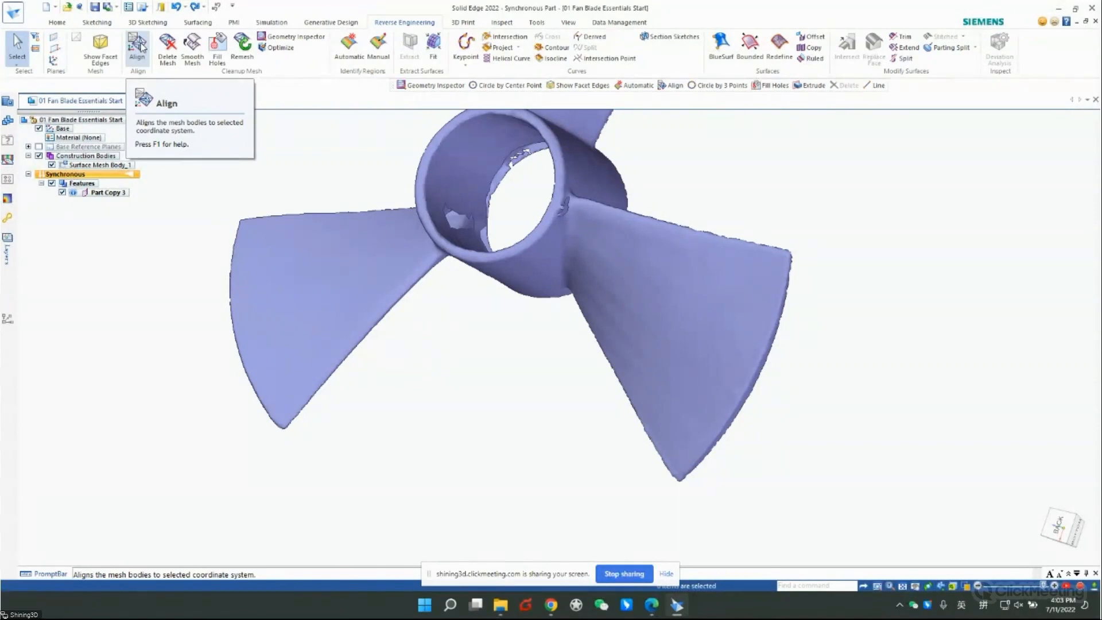
click(140, 45)
click(1054, 578)
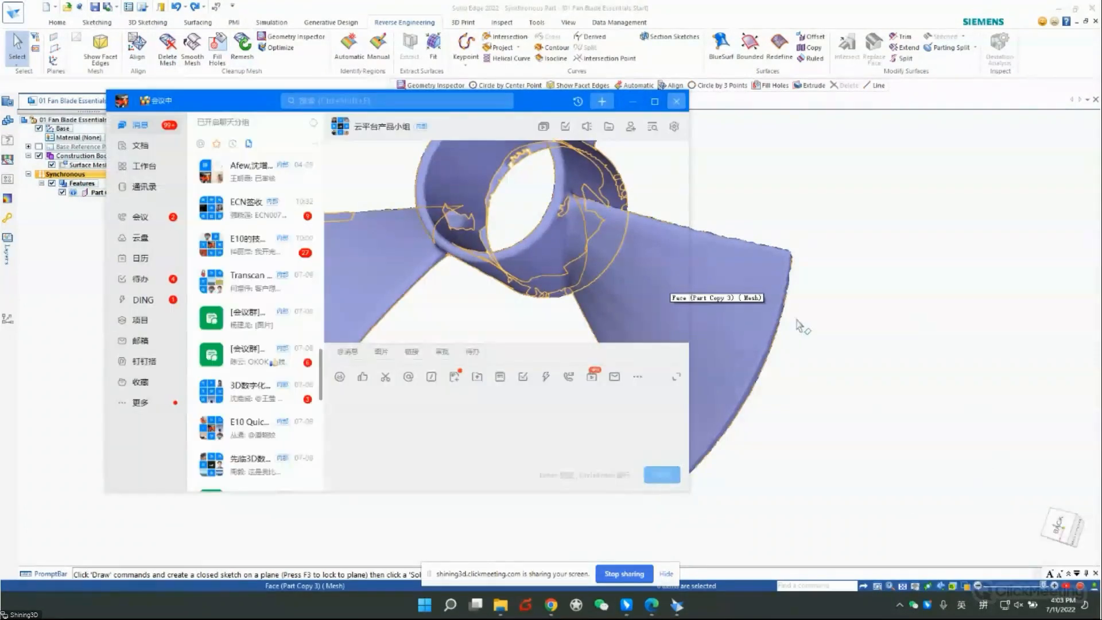
click(632, 102)
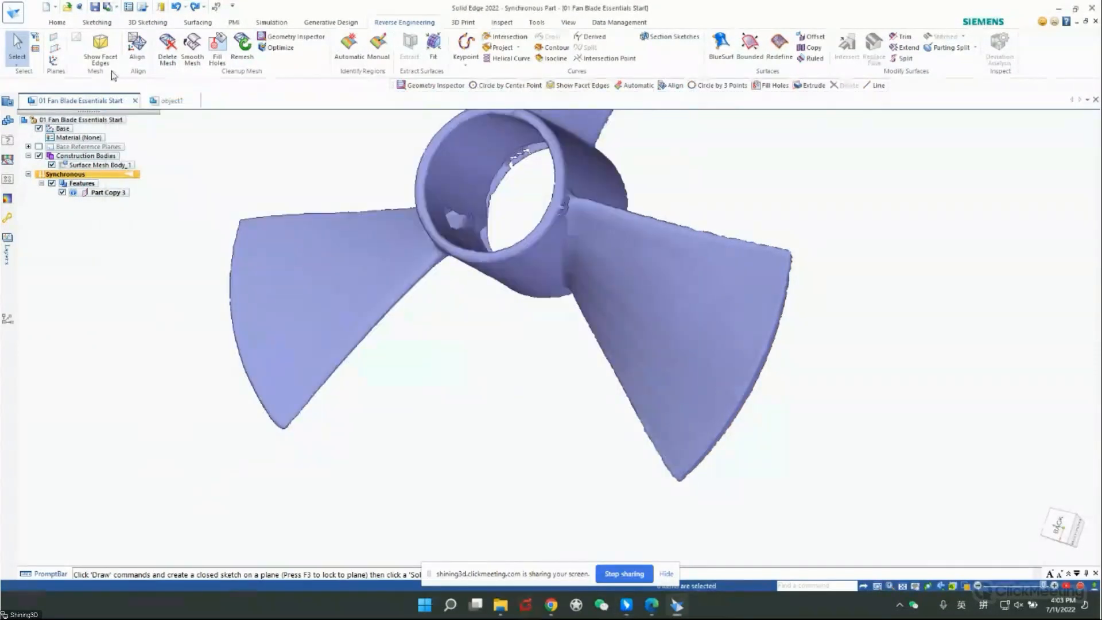
- Switch to the object1 document, start the Align command and accept the plate's surface mesh body as the body to align
click(172, 101)
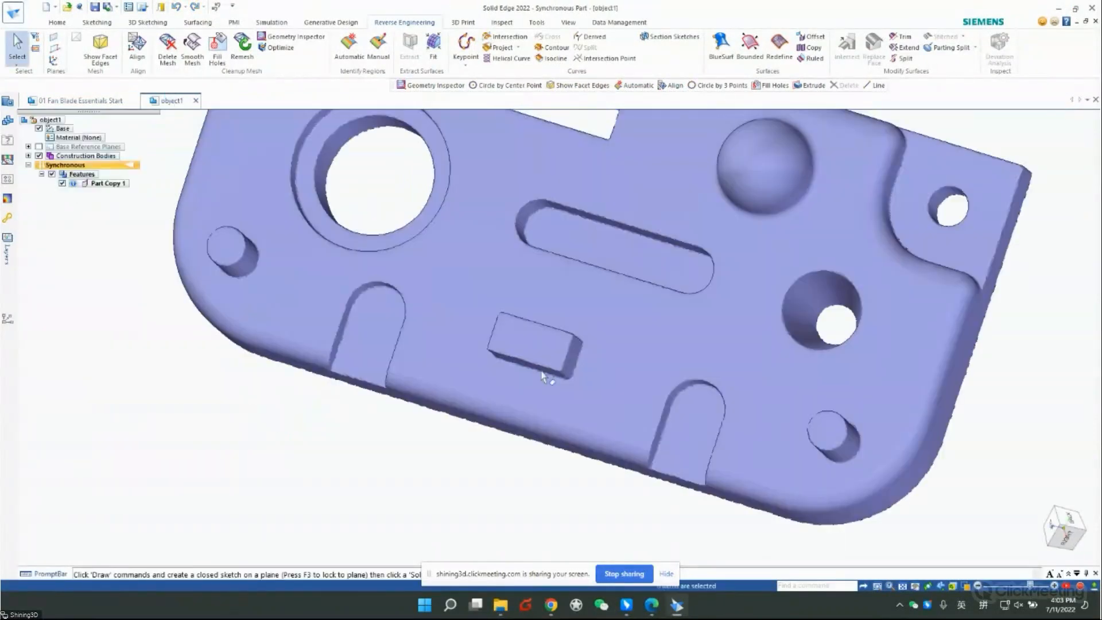
scroll(543, 376, down, 5)
middle_drag(570, 388, 687, 351)
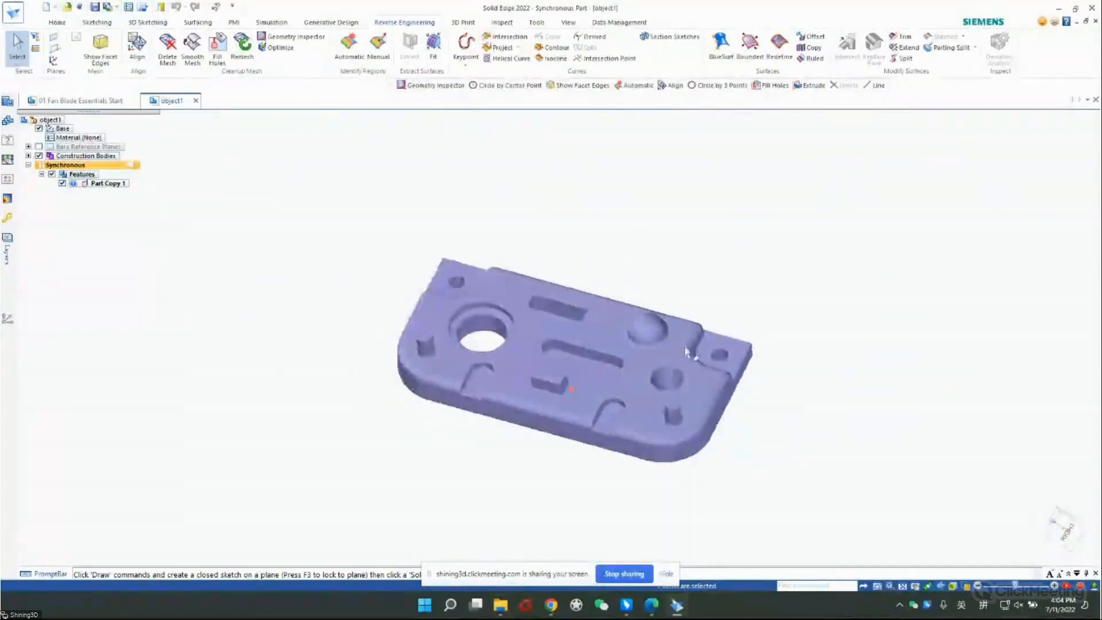
middle_drag(579, 291, 577, 319)
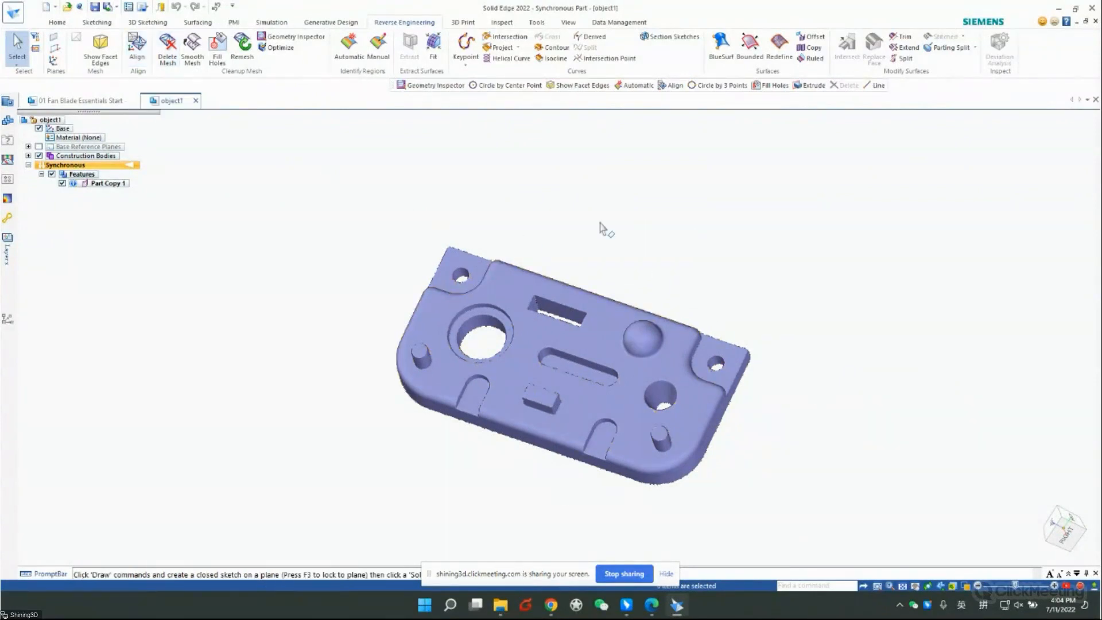
click(140, 51)
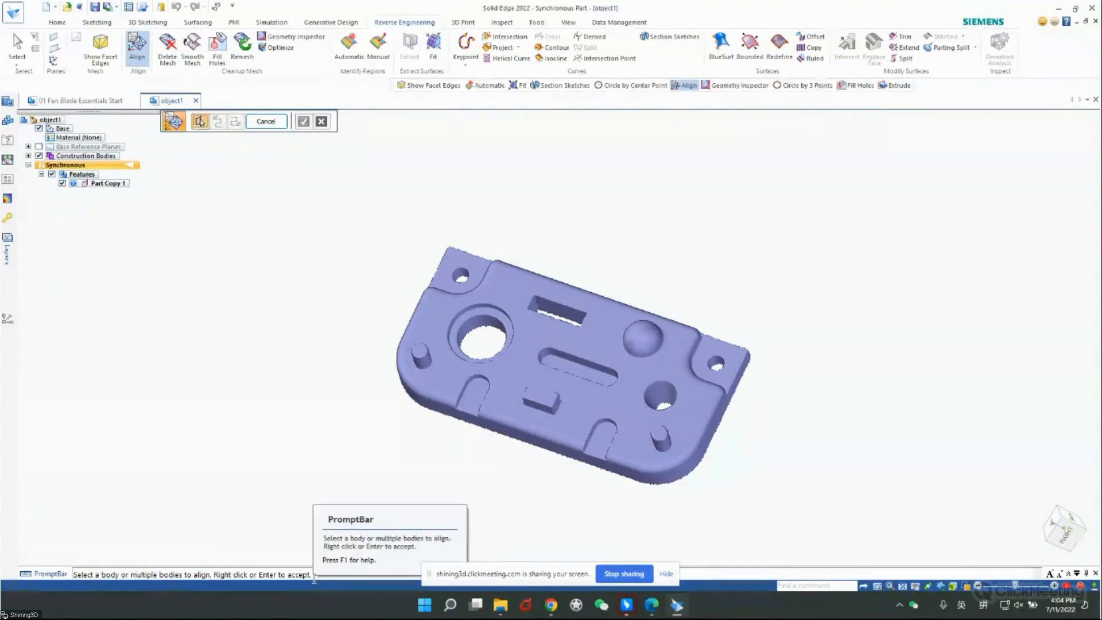
click(579, 343)
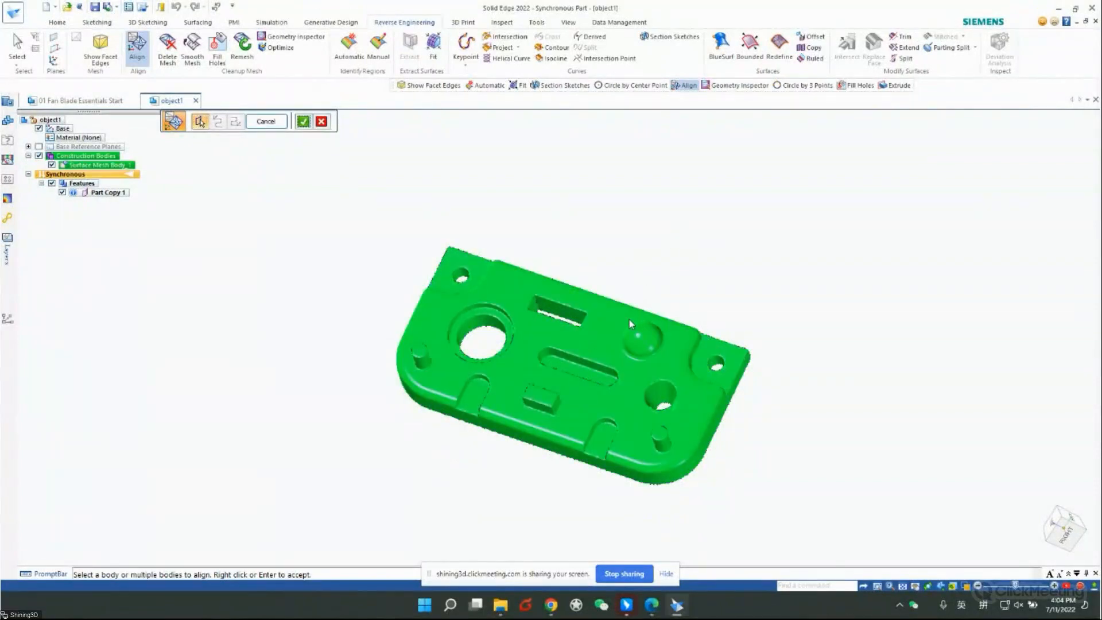
right_click(654, 209)
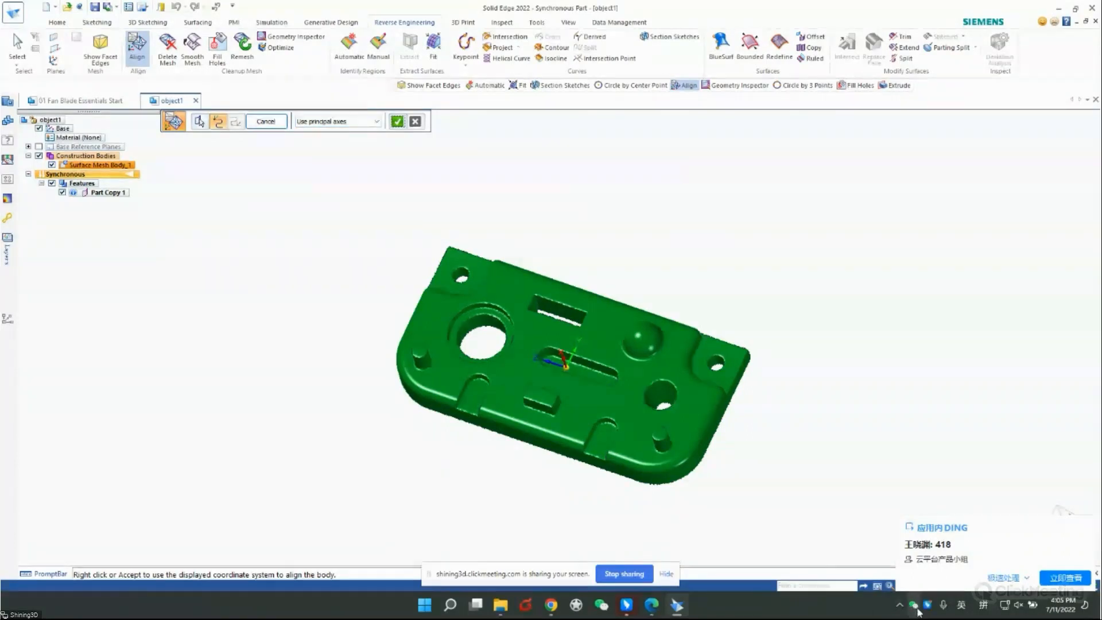
- Quit the DingTalk messenger running in the background
right_click(927, 606)
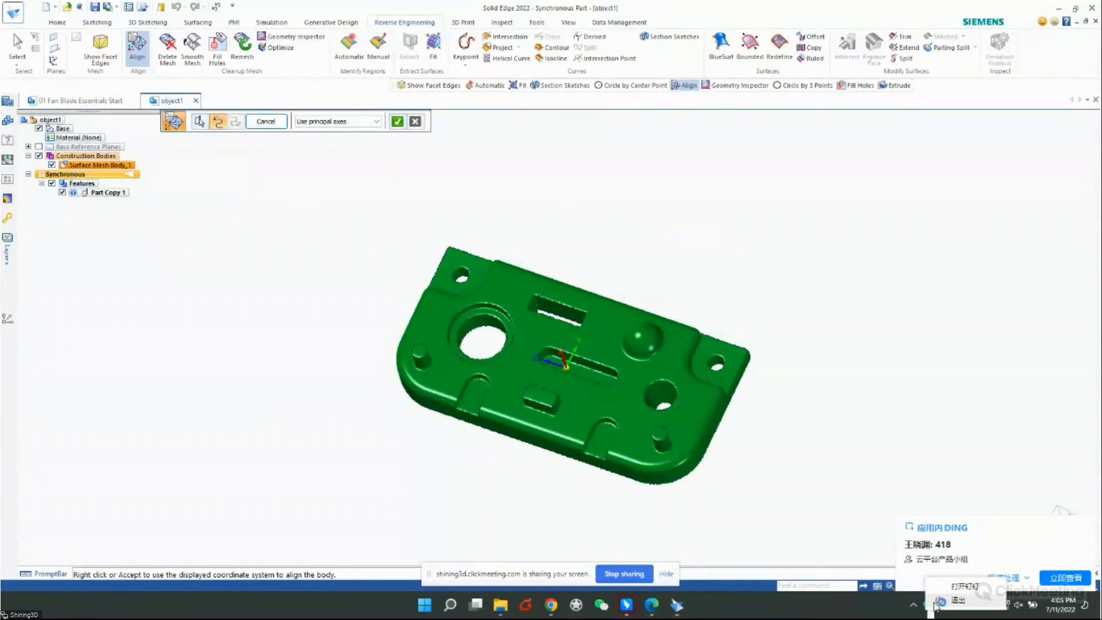
click(934, 601)
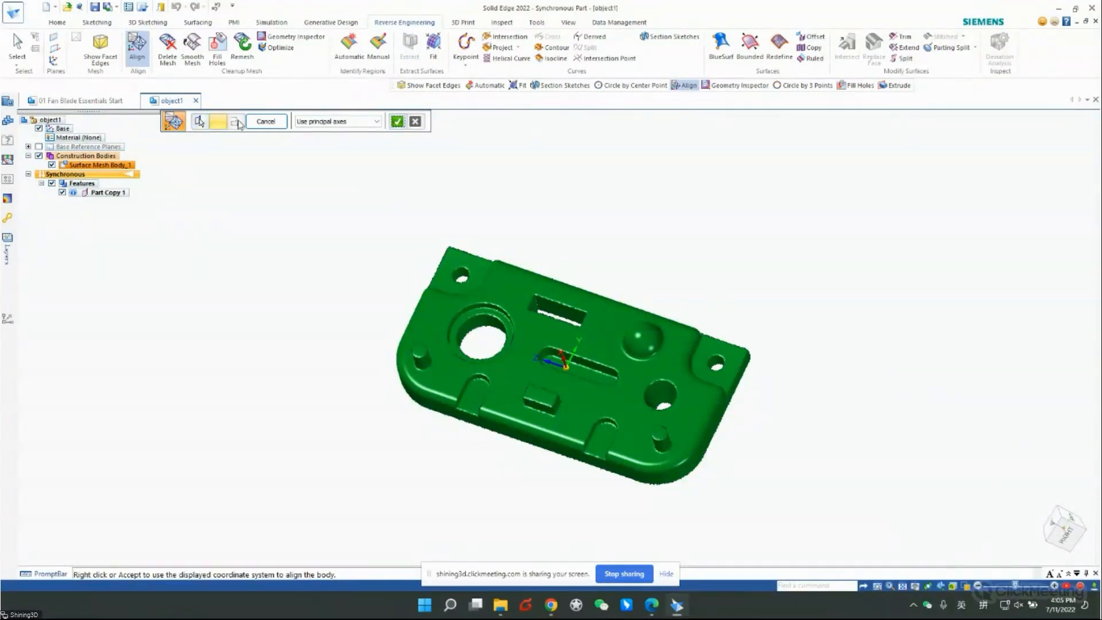
- Define the plate's source coordinate system for the alignment with Use principal axes and accept it
click(328, 122)
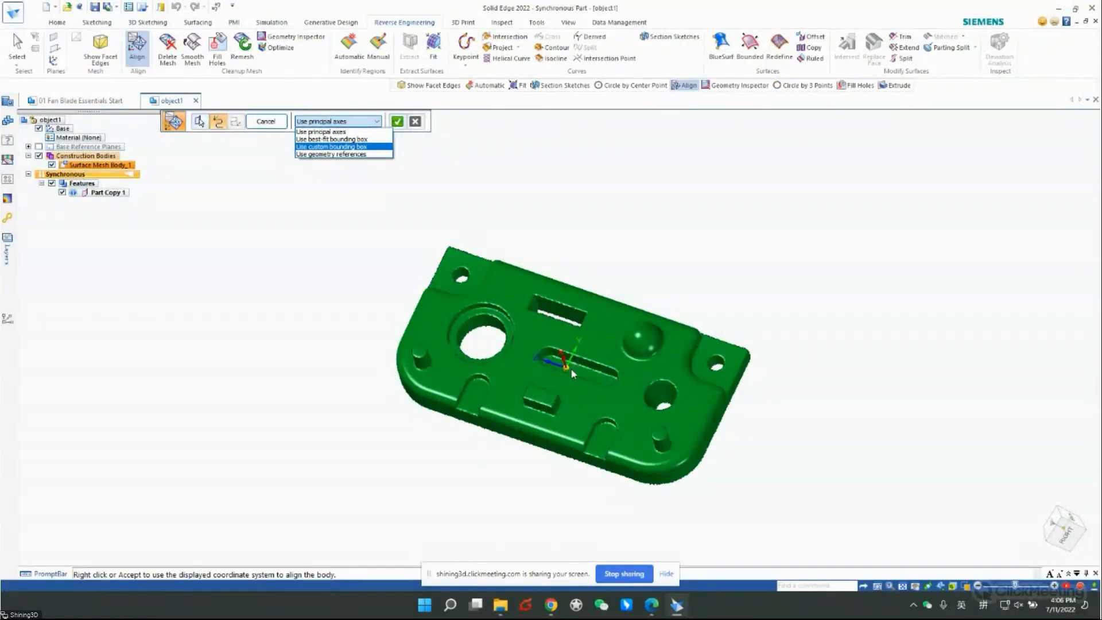
click(327, 132)
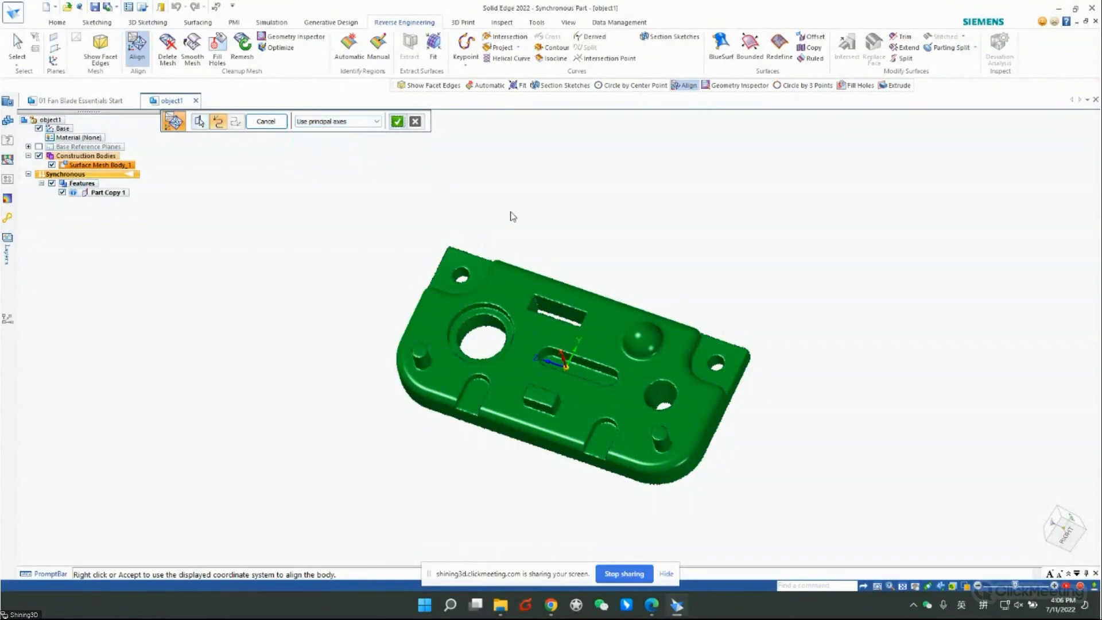
right_click(567, 389)
right_click(567, 389)
click(575, 389)
mouse_move(574, 385)
middle_down()
mouse_move(581, 311)
mouse_move(576, 380)
middle_up()
scroll(573, 382, up, 3)
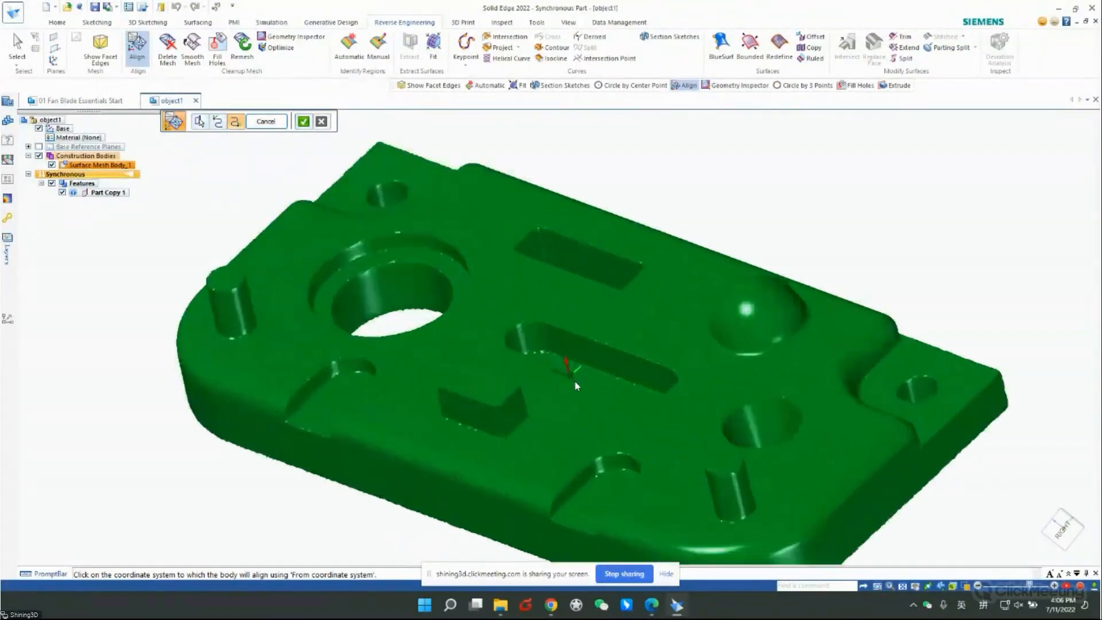
mouse_move(573, 375)
middle_down()
mouse_move(590, 427)
mouse_move(588, 409)
middle_up()
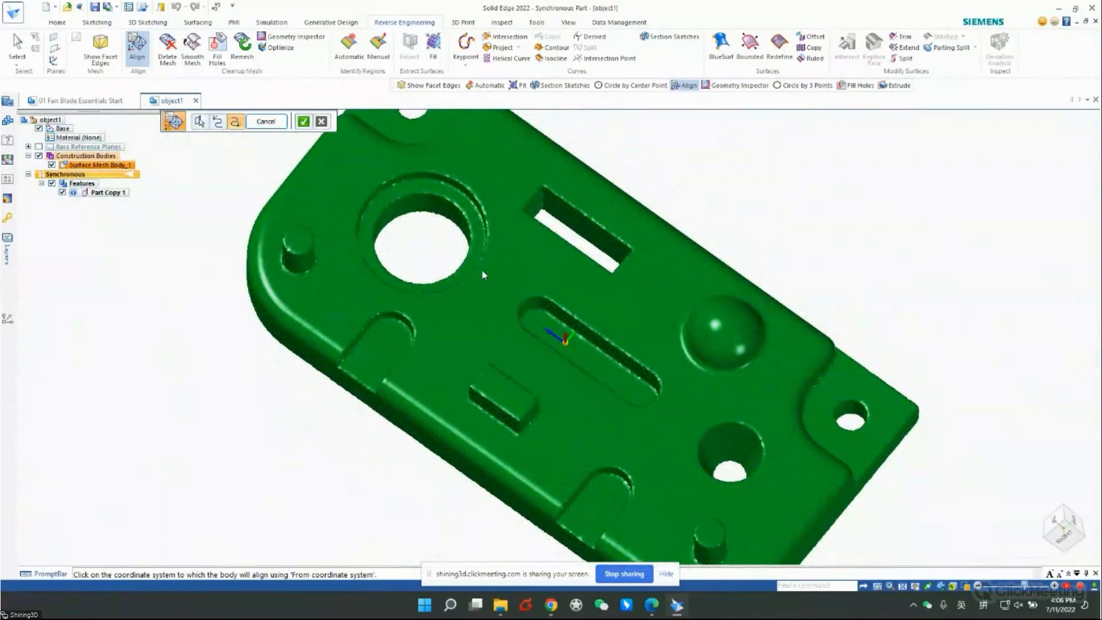
scroll(690, 373, down, 5)
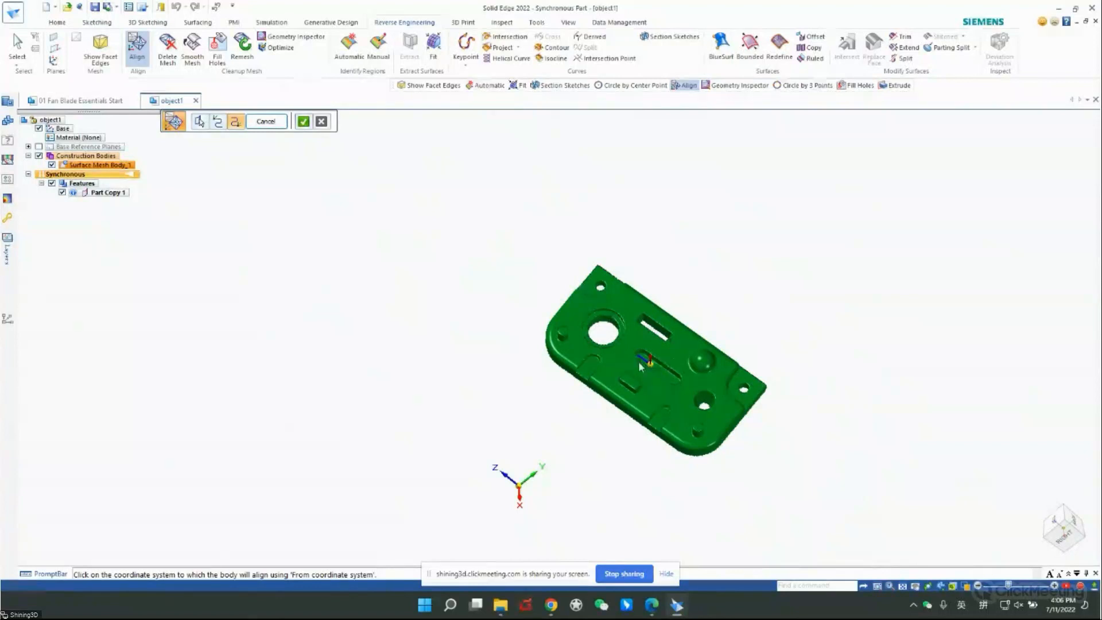
scroll(654, 366, down, 2)
scroll(651, 364, up, 2)
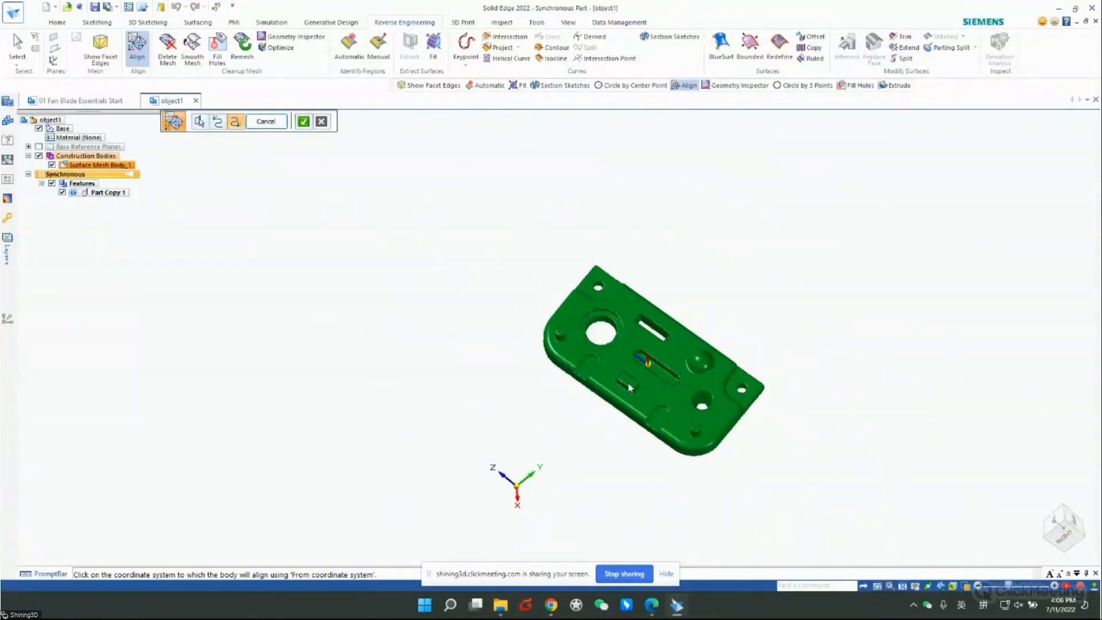
- Redefine the alignment's source coordinate system with Use best-fit bounding box and try to place it on the box
click(218, 121)
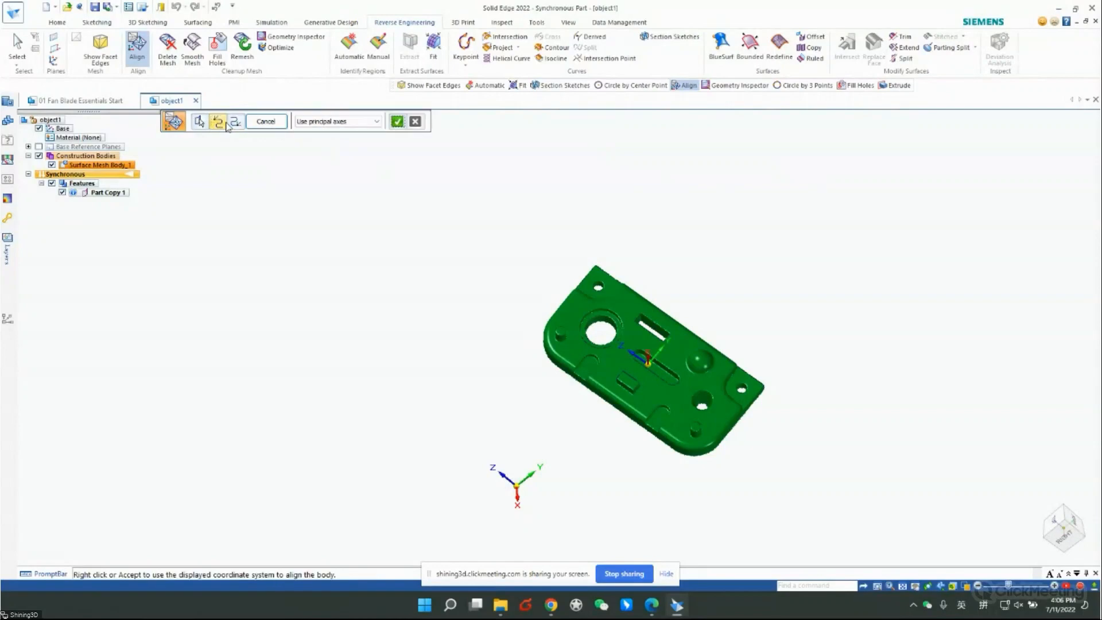
click(356, 122)
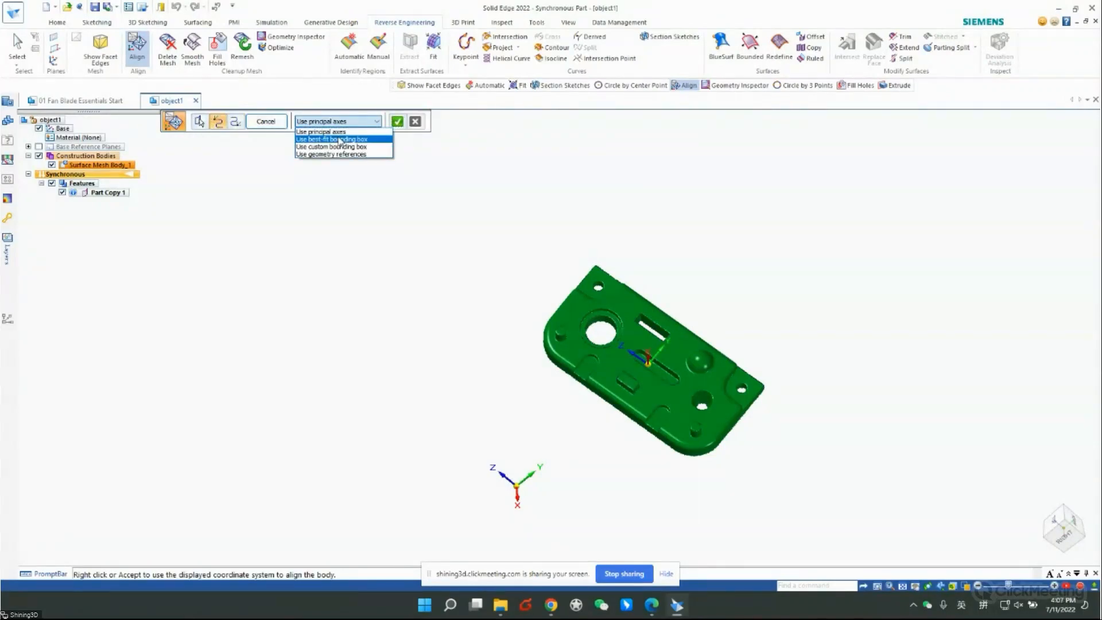
click(340, 139)
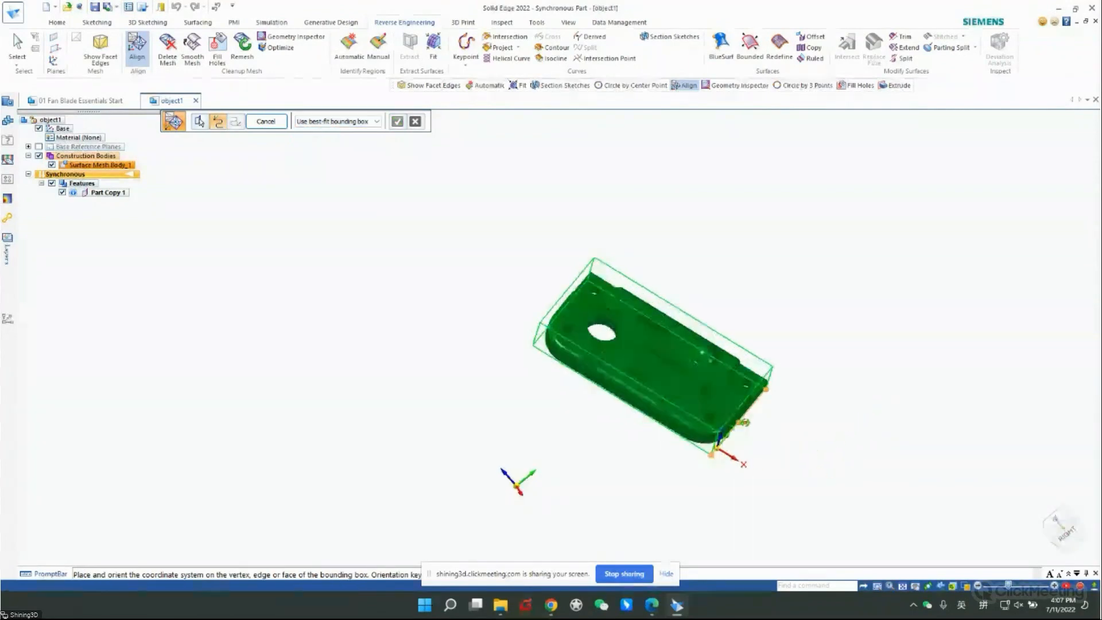
middle_drag(745, 422, 583, 388)
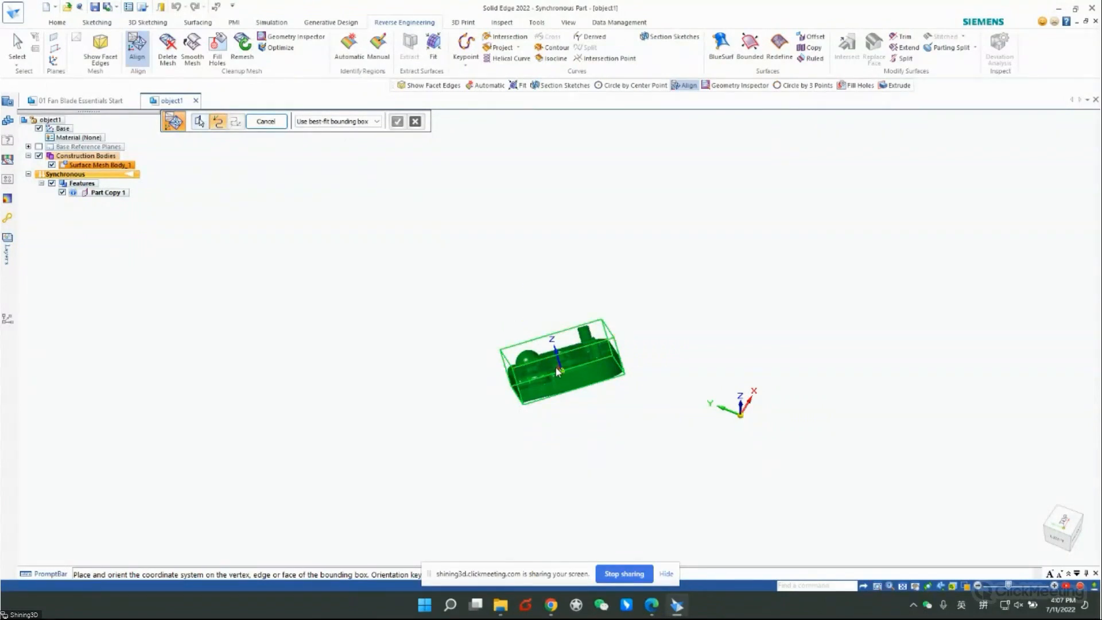
scroll(553, 370, up, 2)
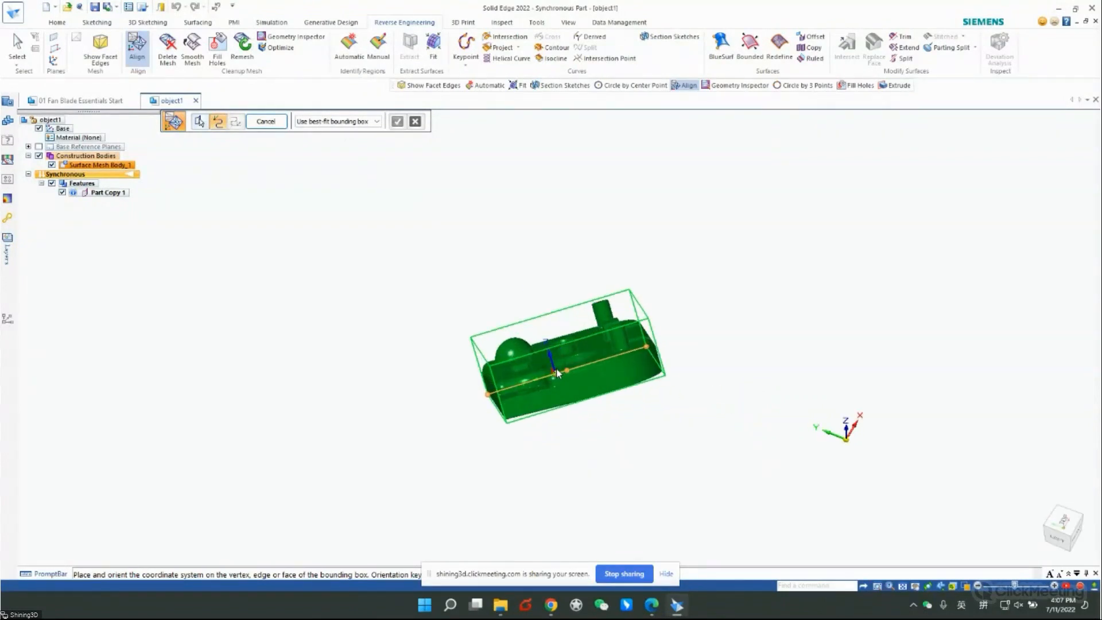
click(572, 405)
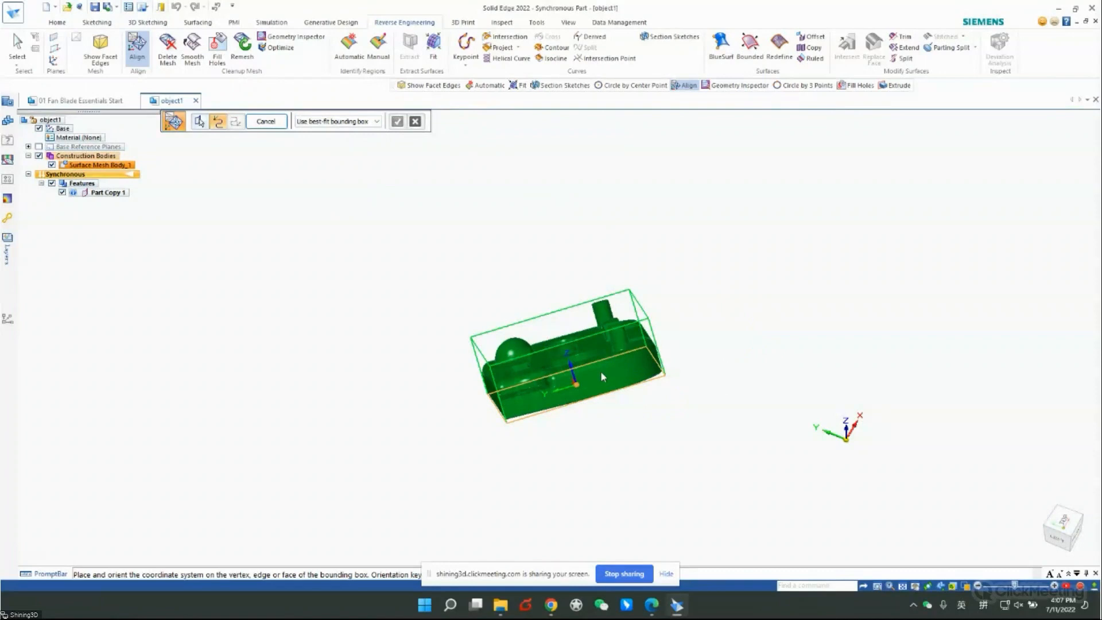
- Try out coordinate system positions on the bounding box's corners and edges, and review the other source definition methods
scroll(600, 370, up, 5)
mouse_move(601, 371)
middle_down()
mouse_move(562, 307)
mouse_move(649, 296)
mouse_move(630, 296)
middle_up()
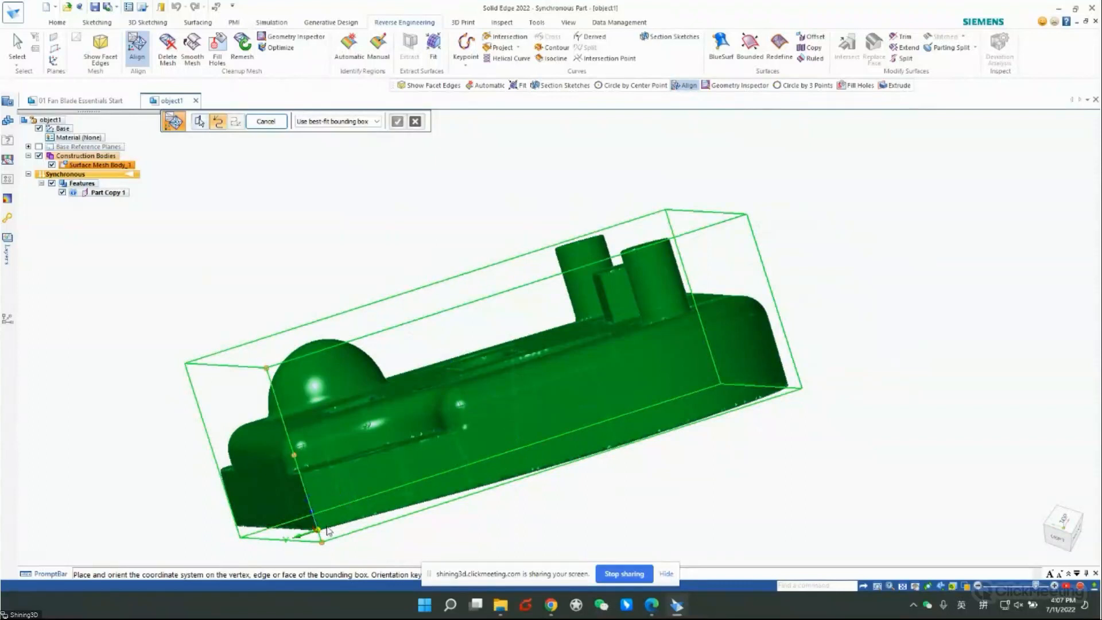
middle_drag(540, 435, 459, 437)
scroll(505, 437, down, 3)
scroll(459, 436, up, 3)
middle_drag(474, 434, 643, 393)
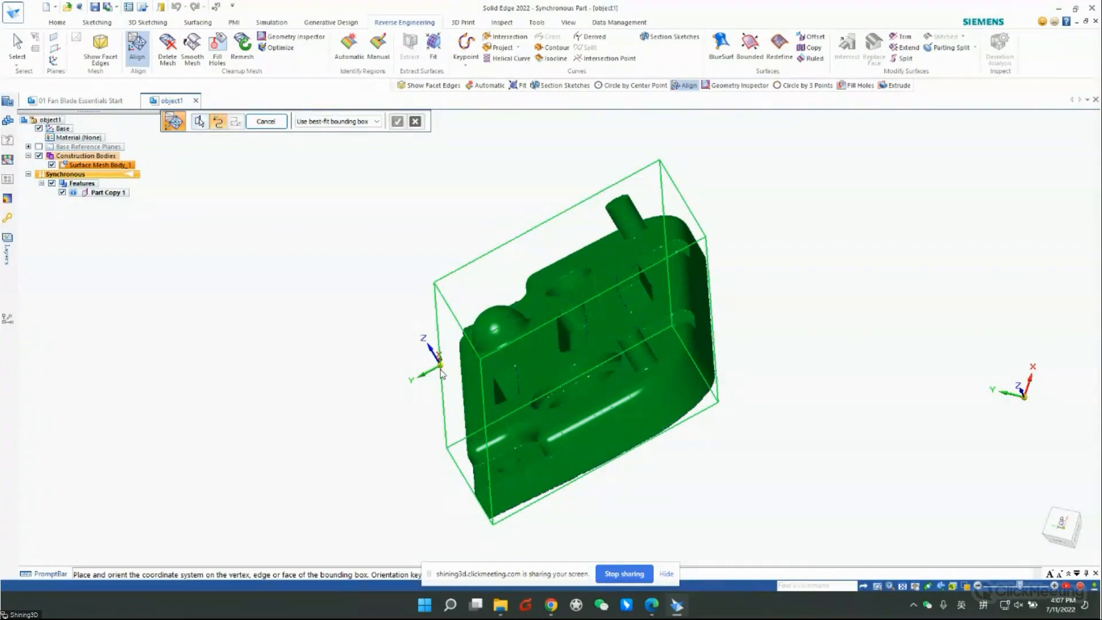
middle_drag(529, 331, 553, 212)
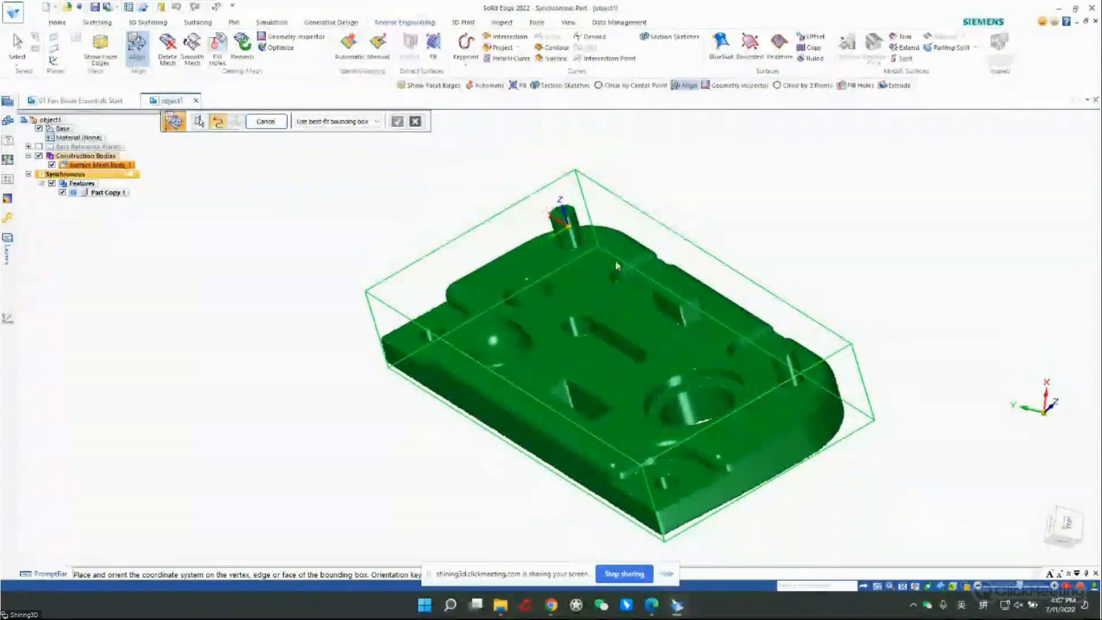
middle_drag(722, 284, 516, 390)
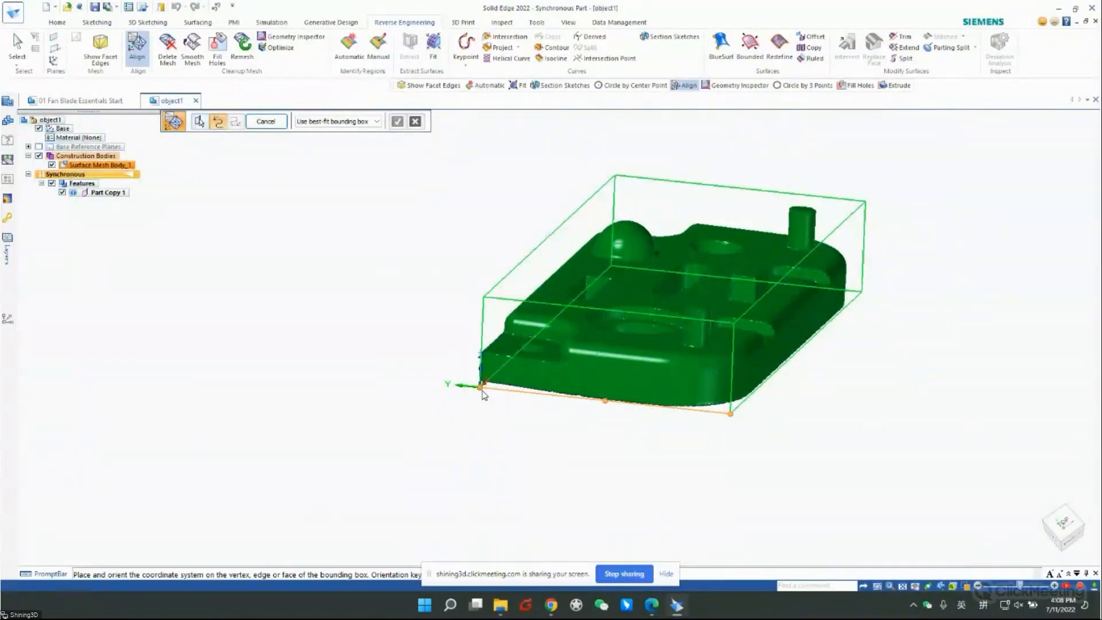
click(376, 121)
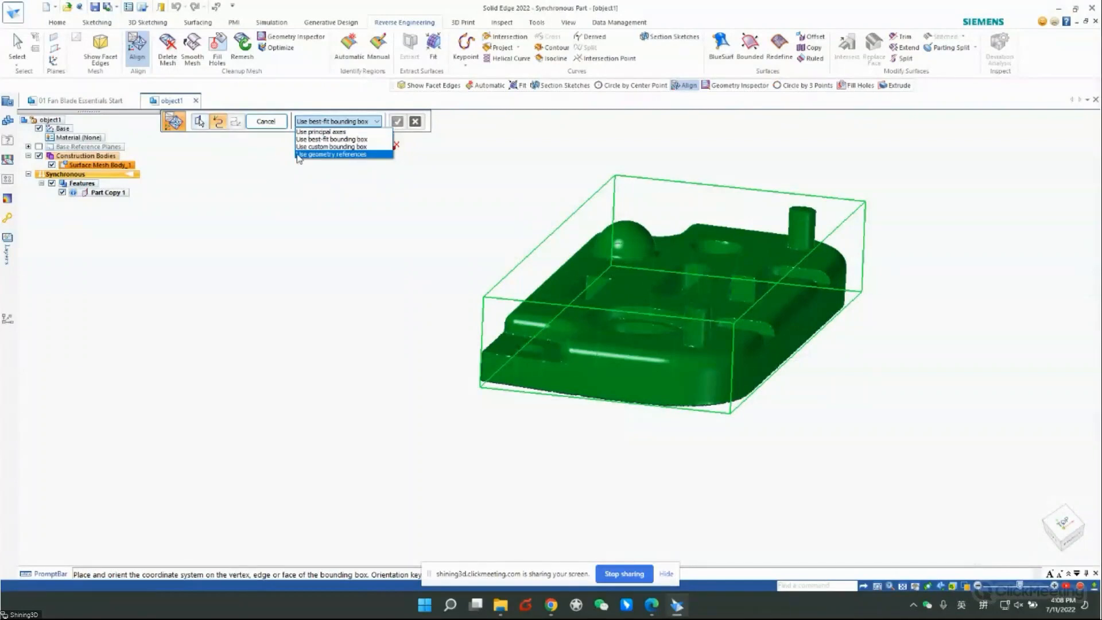
click(454, 200)
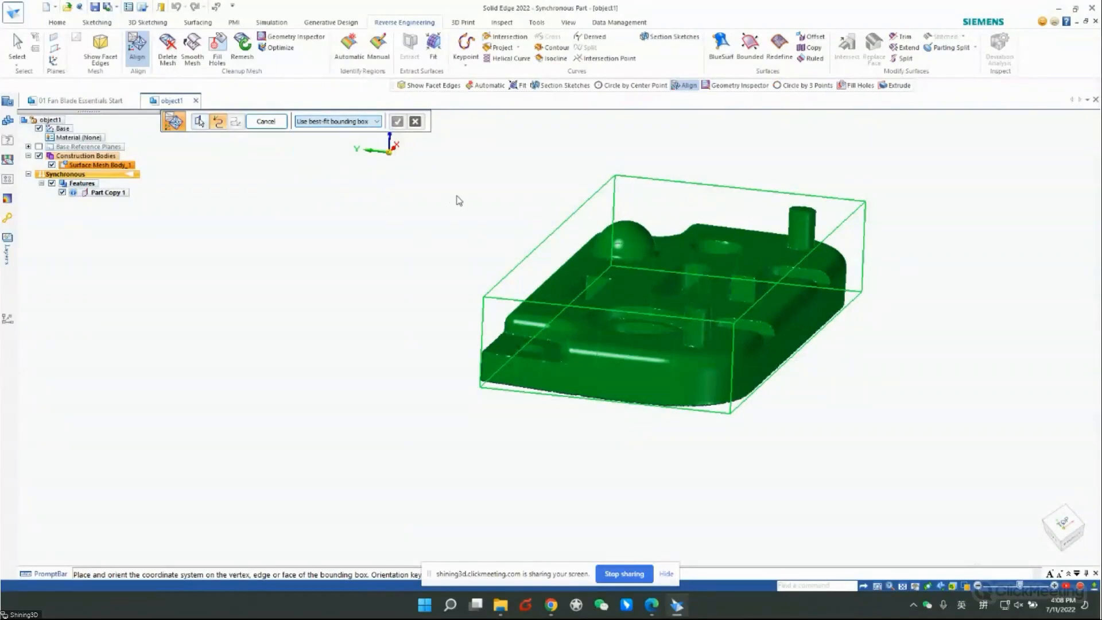
- Set the source coordinate system method back to Use principal axes and accept it
click(377, 122)
click(367, 132)
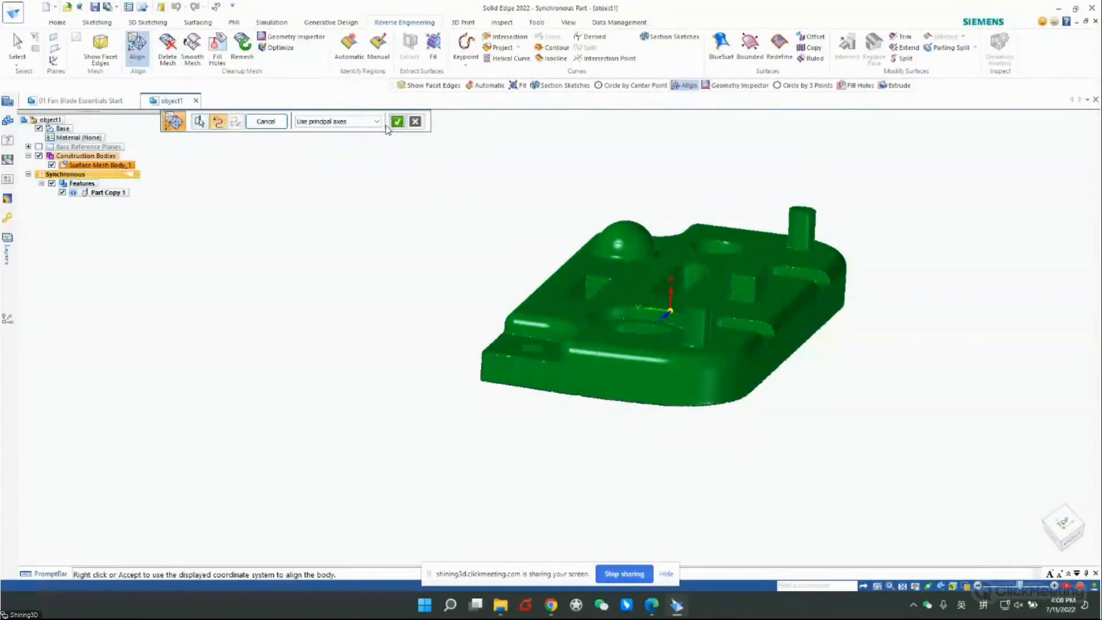
right_click(559, 221)
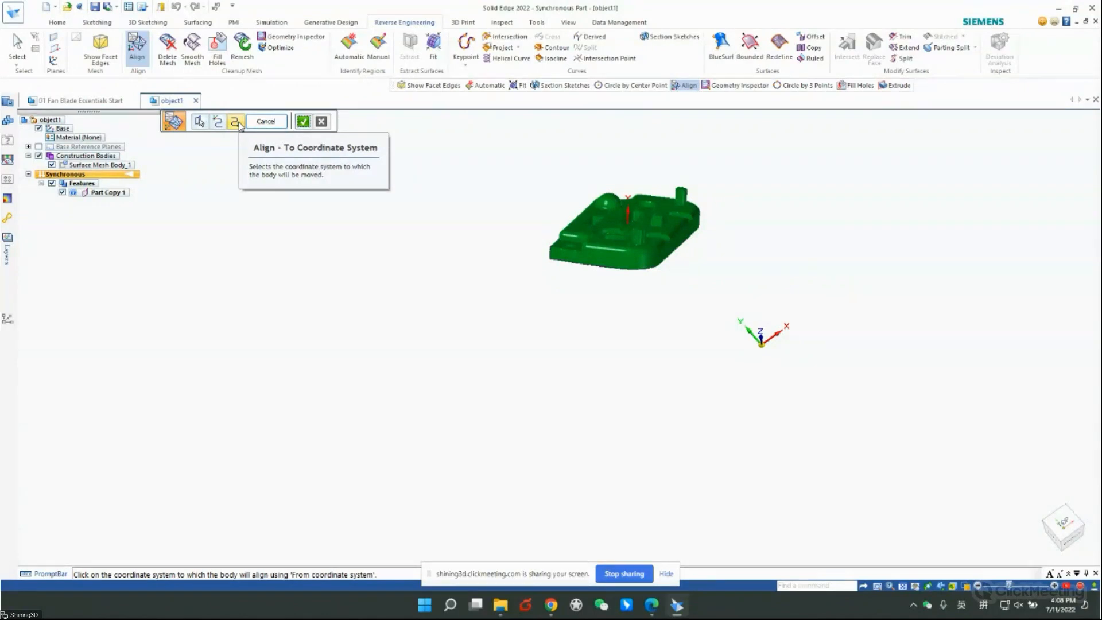
- Align the plate mesh to the base coordinate system and finish the alignment
click(772, 342)
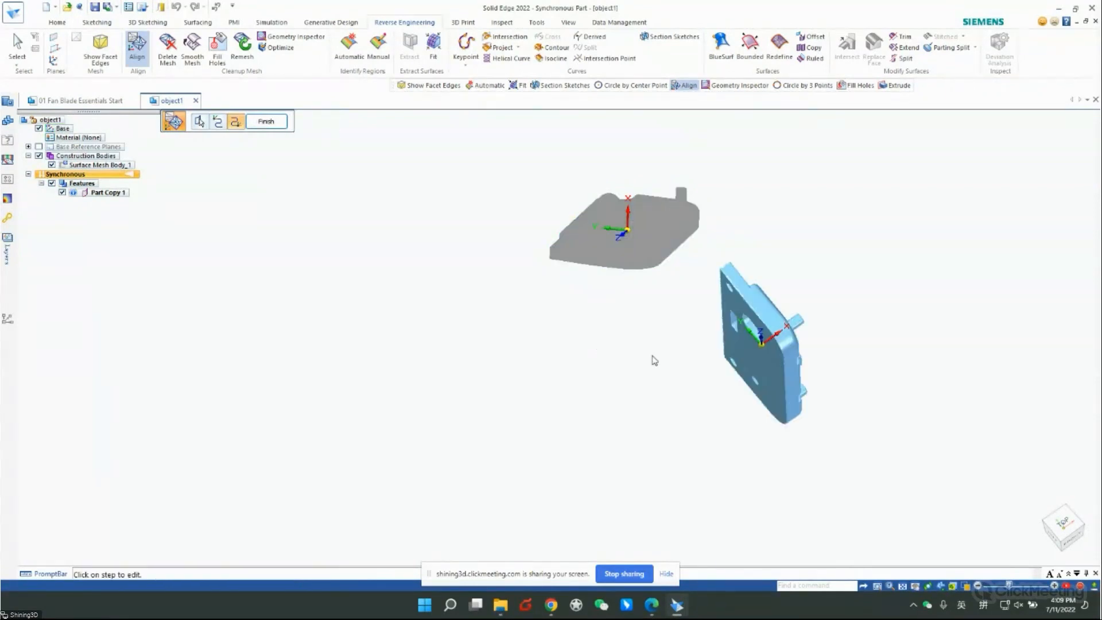
middle_drag(807, 382, 653, 333)
click(281, 125)
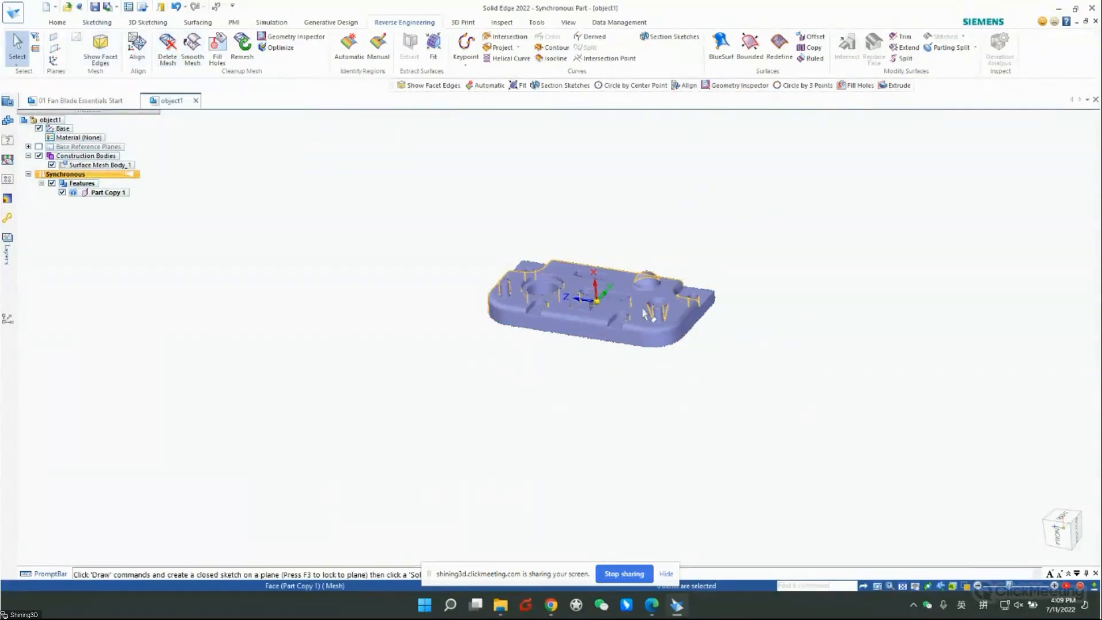
- Turn on the display of facet edges on the aligned plate mesh
scroll(609, 443, down, 3)
scroll(604, 356, up, 2)
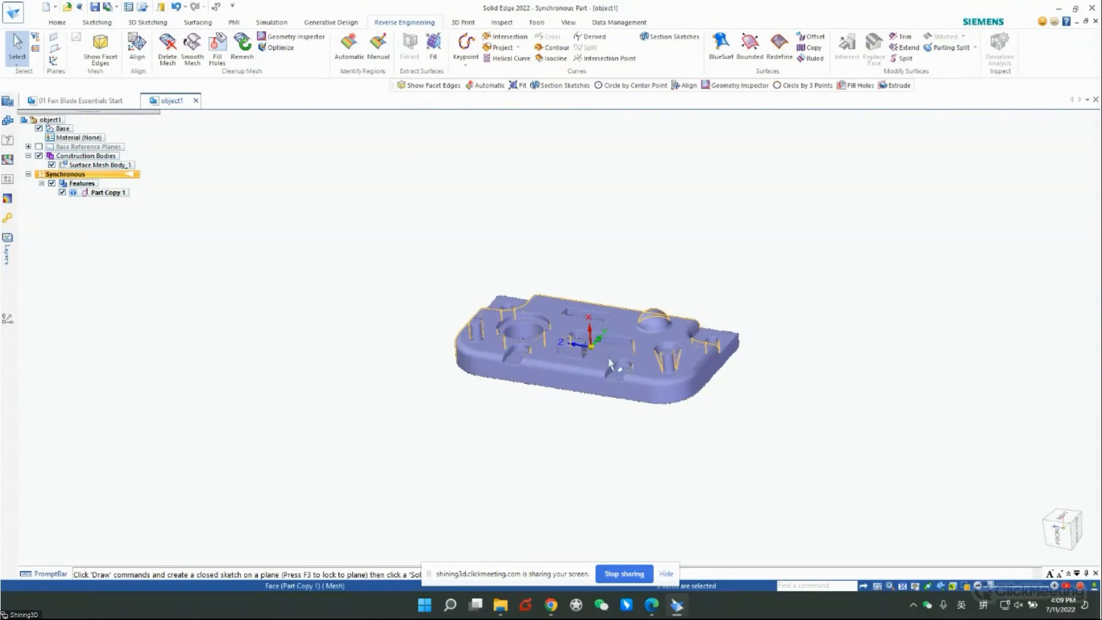
scroll(615, 317, up, 3)
middle_drag(597, 364, 597, 340)
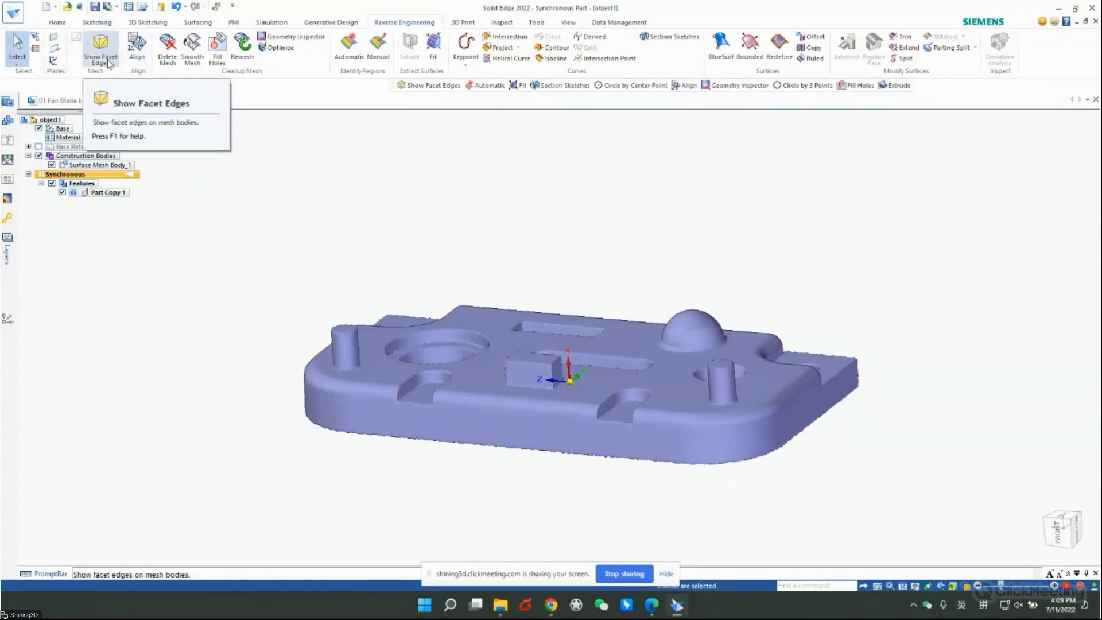
click(107, 52)
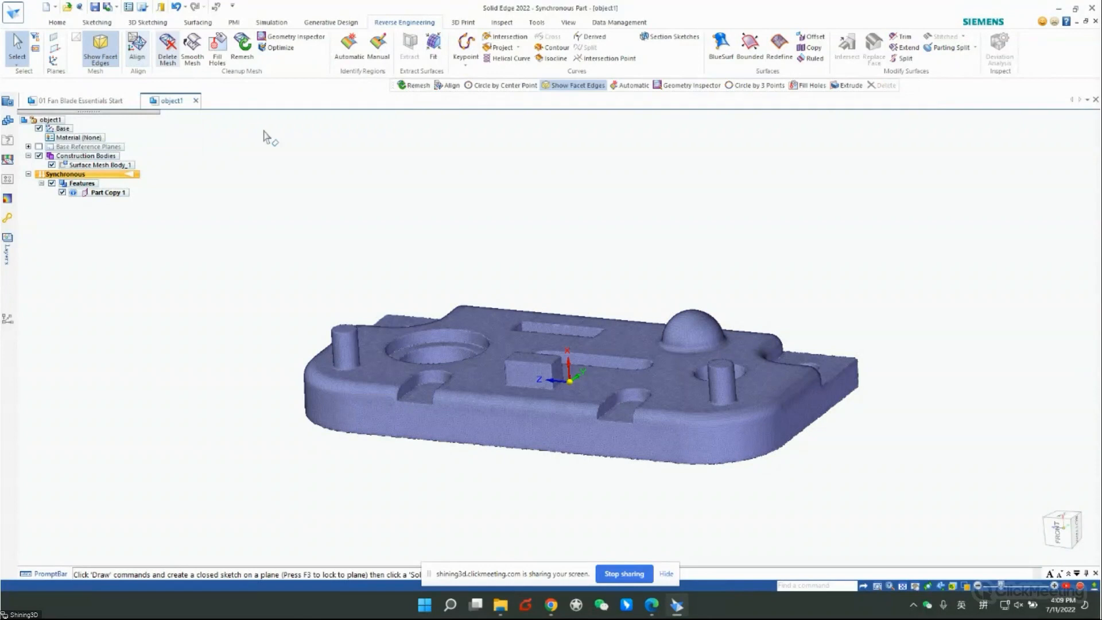
- Examine the plate's facets around the rectangular block and outer edge up close, and hide the facet edges again
scroll(467, 377, down, 4)
scroll(462, 381, up, 6)
scroll(462, 381, up, 6)
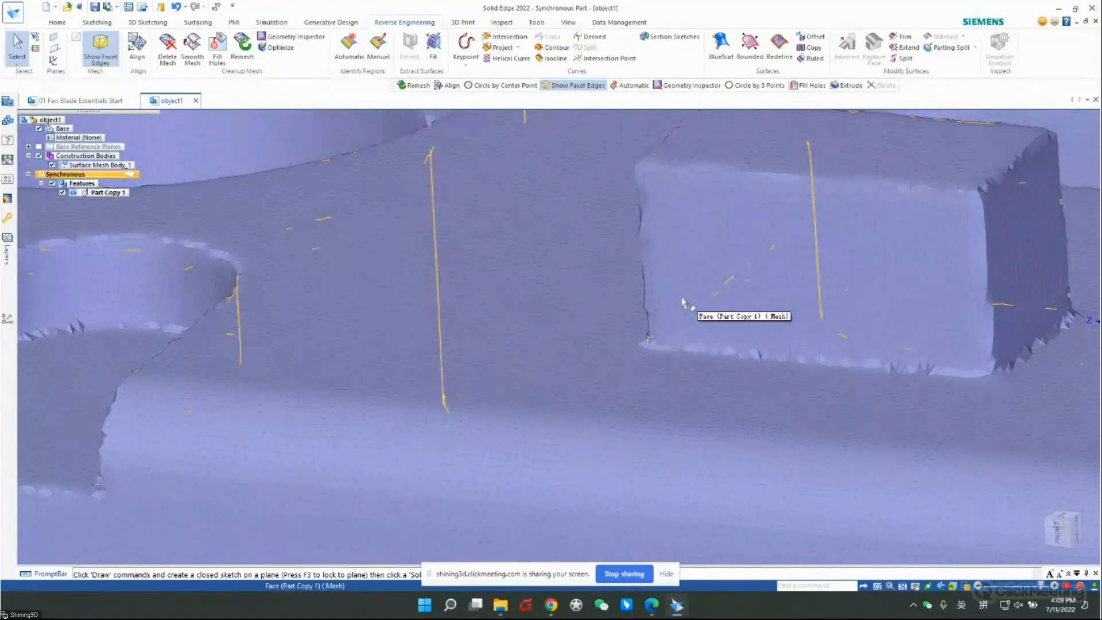
scroll(616, 249, down, 5)
mouse_move(535, 351)
middle_down()
mouse_move(554, 297)
mouse_move(545, 360)
middle_up()
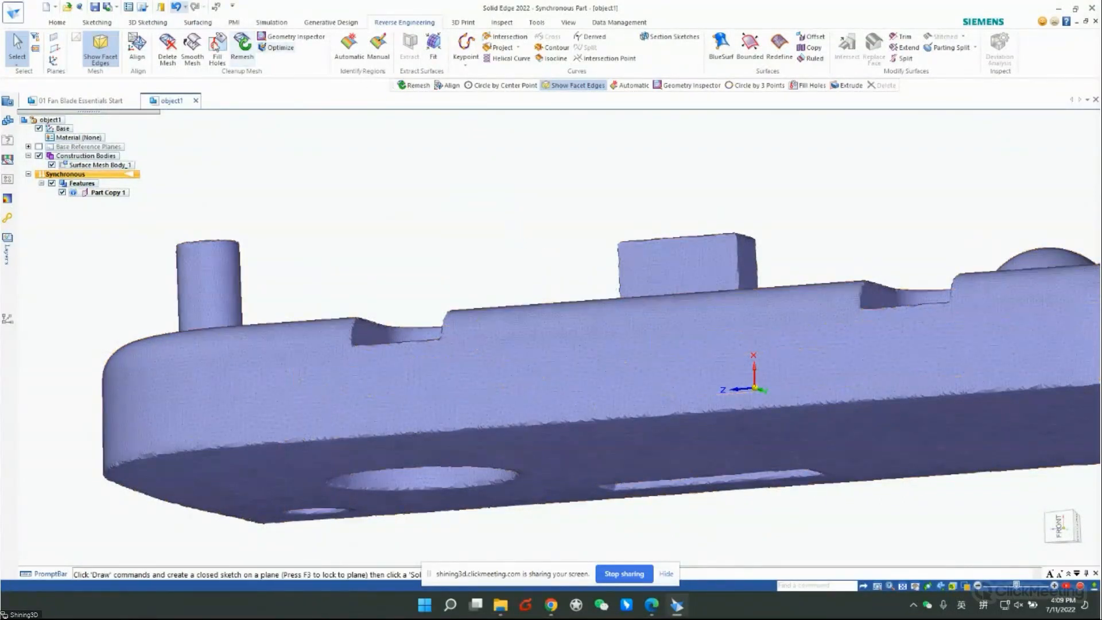
click(104, 48)
click(104, 48)
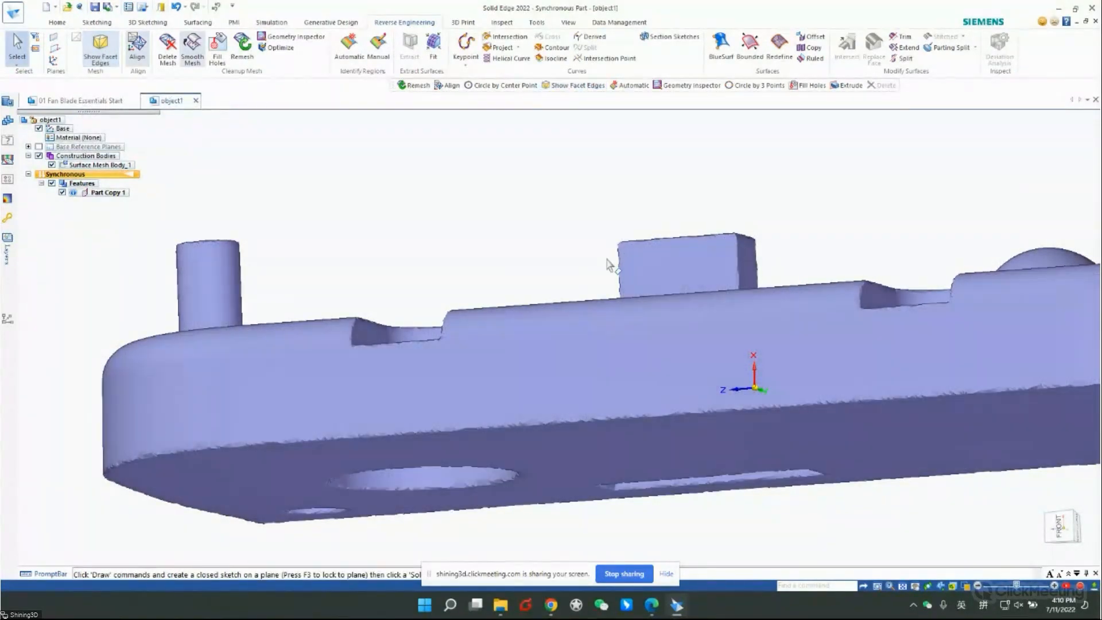
middle_drag(750, 337, 751, 389)
scroll(751, 389, down, 6)
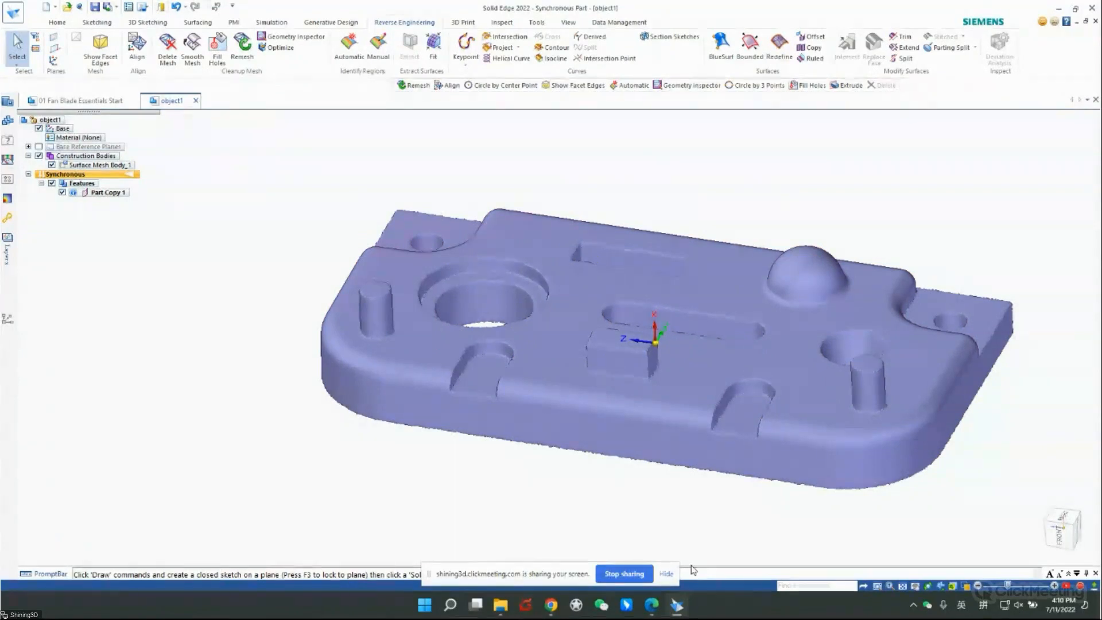
mouse_move(675, 613)
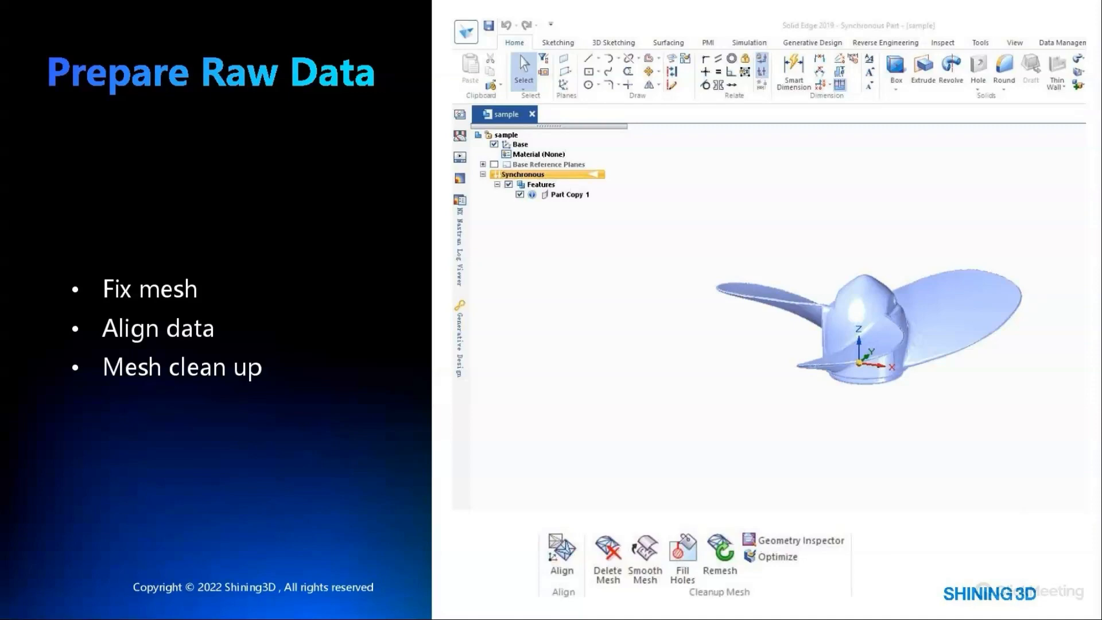
key(Right)
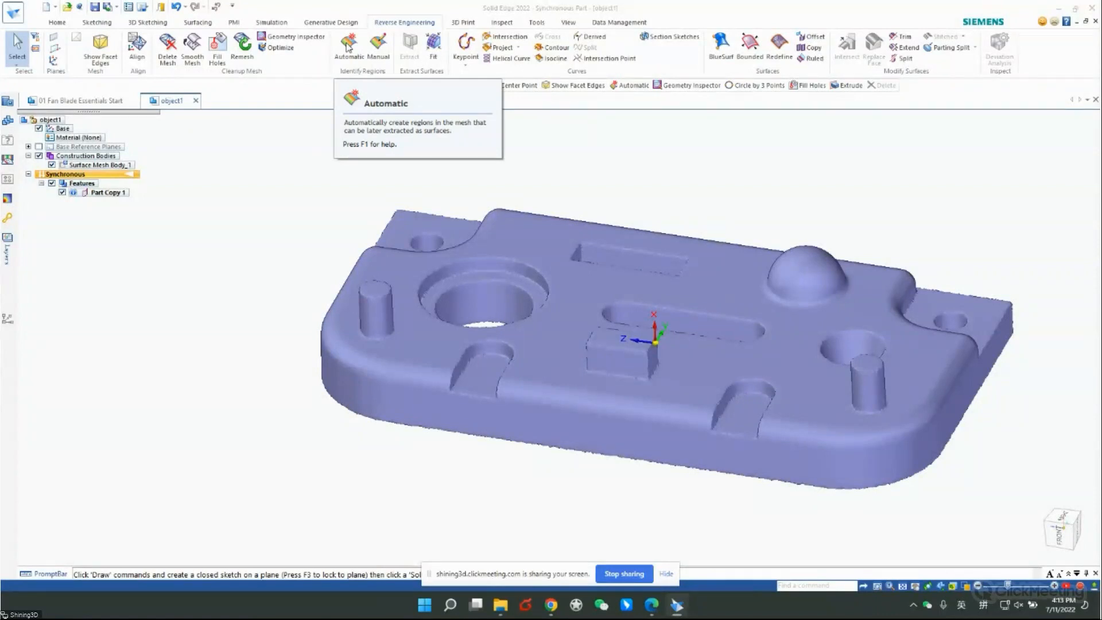
- Automatically identify the primitive-shape regions on the plate mesh at accuracy 5 and accept them
middle_drag(618, 292, 608, 216)
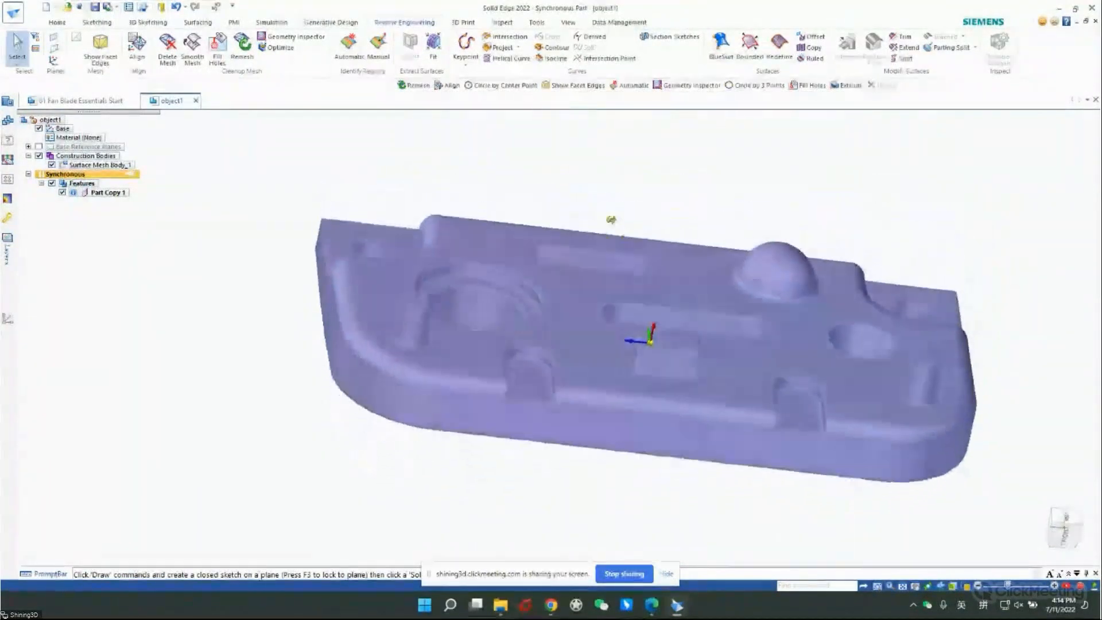
click(349, 52)
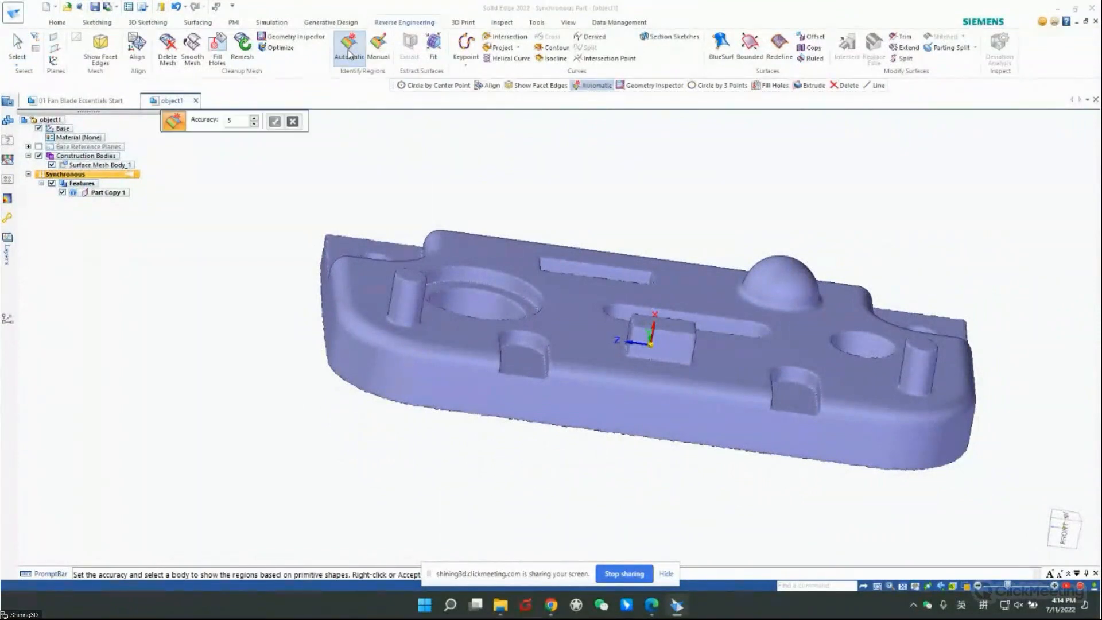
click(593, 336)
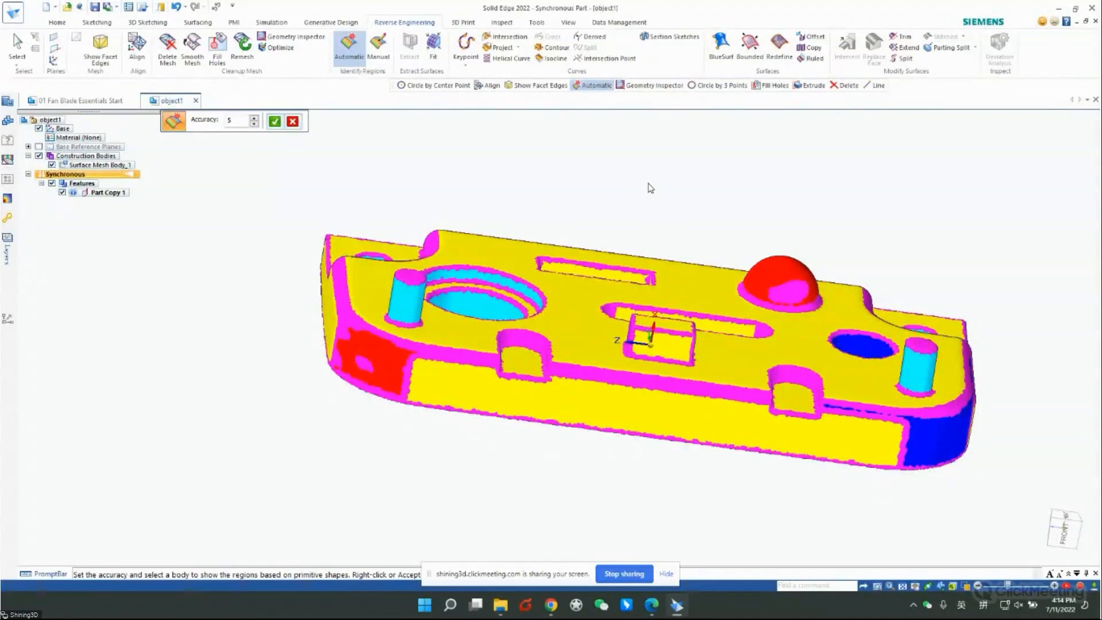
right_click(637, 184)
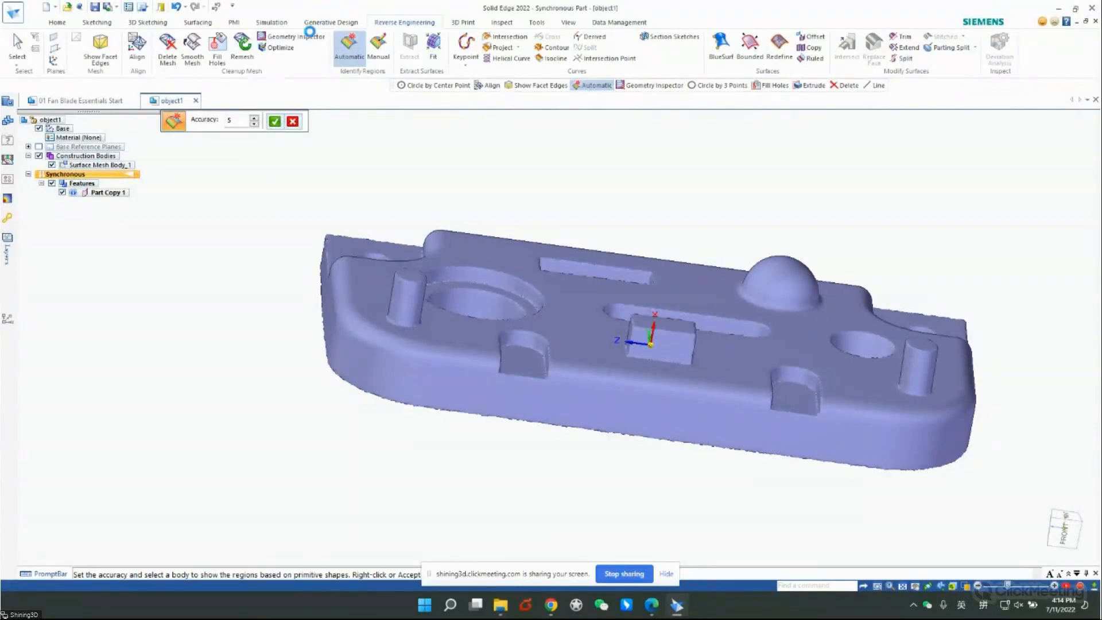
- Examine the coloured regions on the plate's holes, pins, dome, slots, rounded corners and rectangular block from several angles
middle_drag(592, 298, 655, 275)
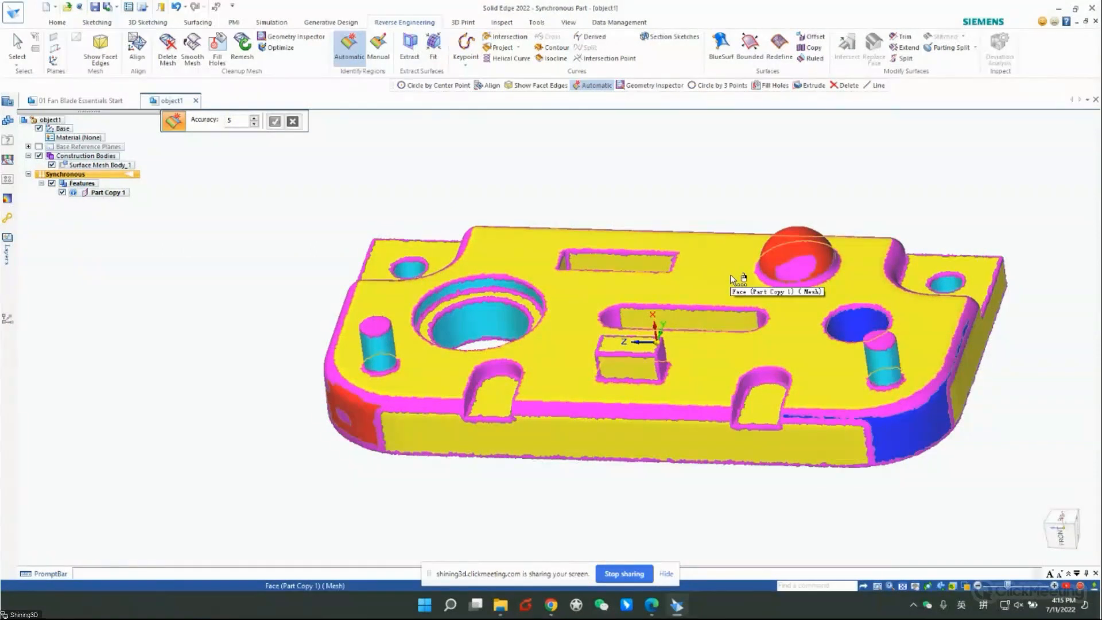
middle_drag(732, 279, 515, 322)
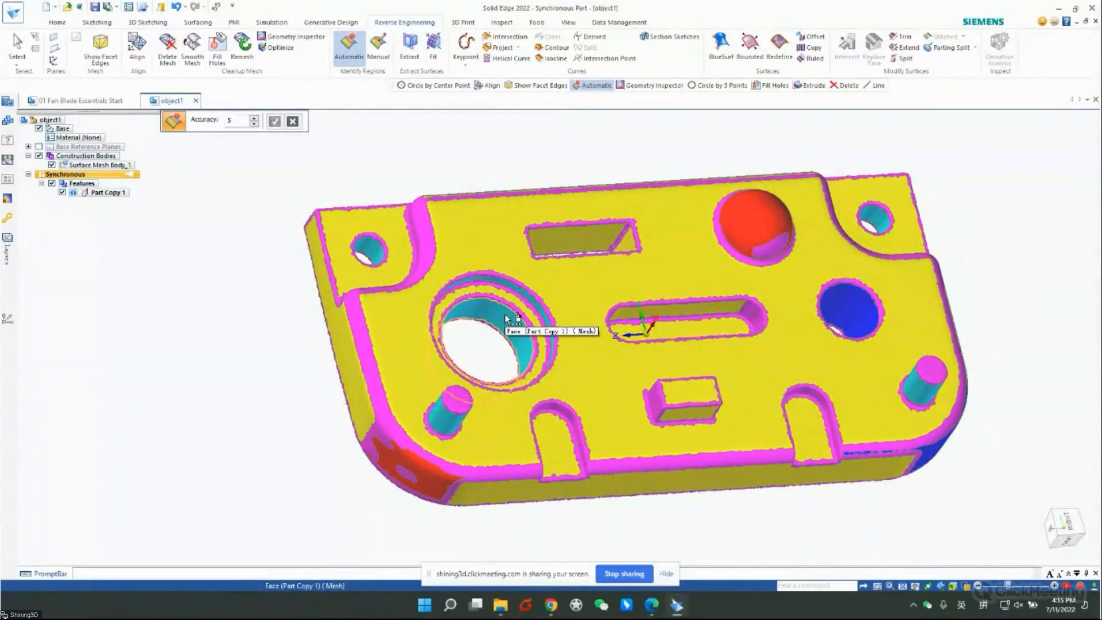
middle_drag(873, 321, 841, 330)
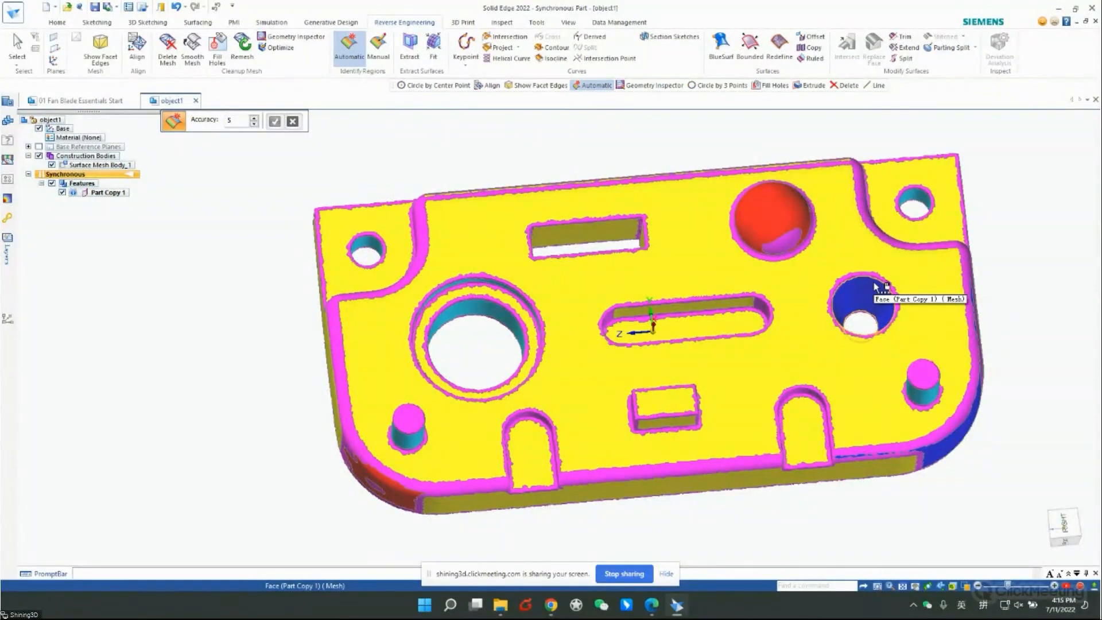
middle_drag(437, 351, 811, 276)
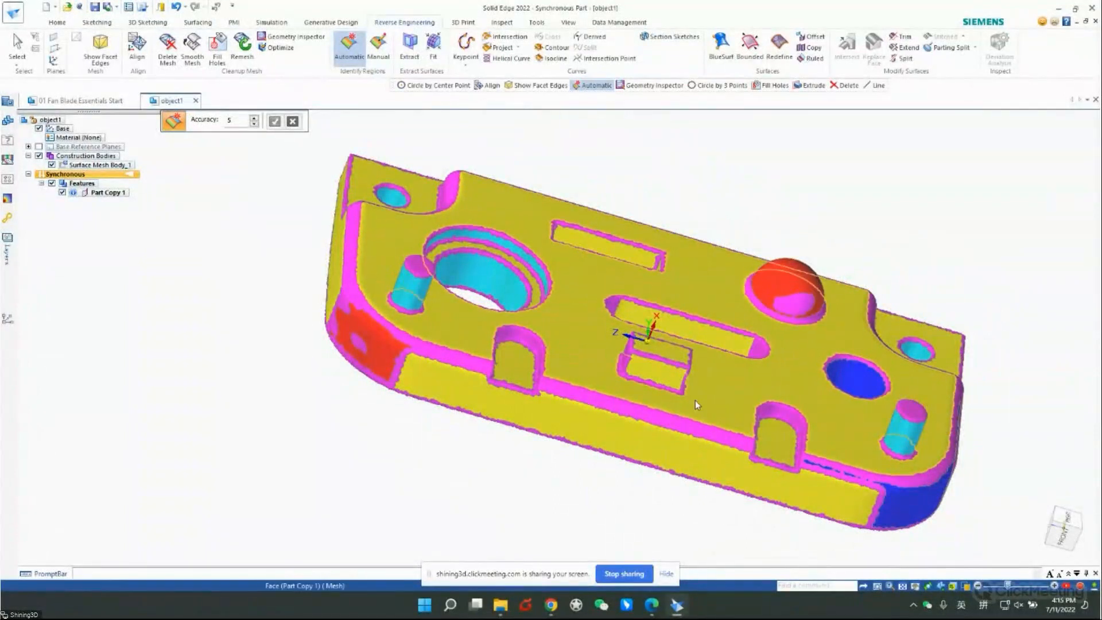
scroll(661, 354, up, 5)
middle_drag(661, 354, 682, 338)
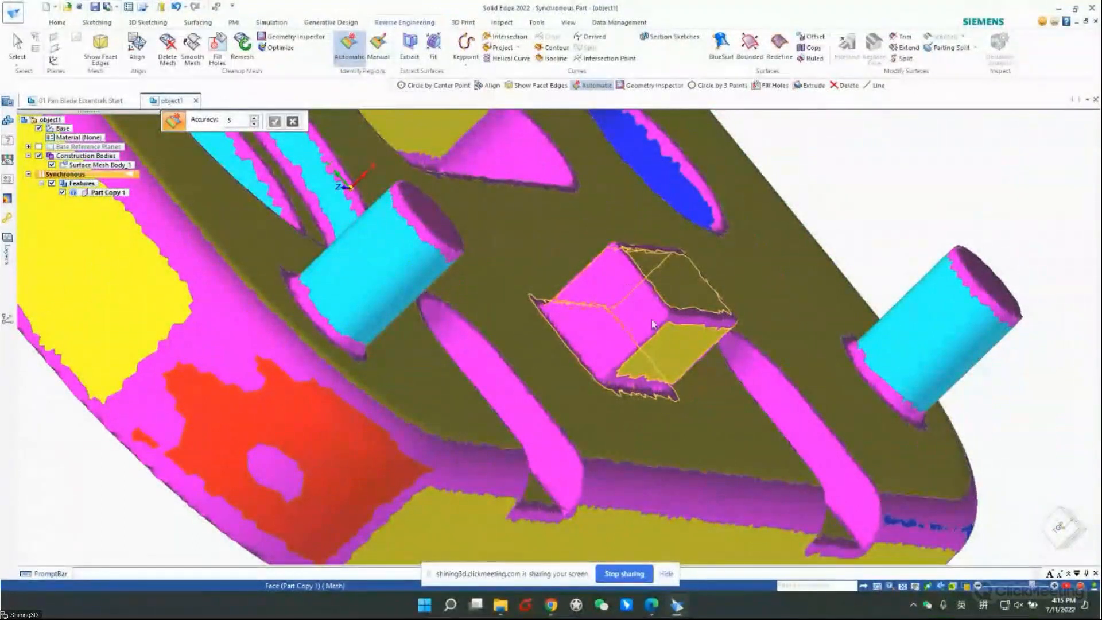
middle_drag(755, 280, 610, 364)
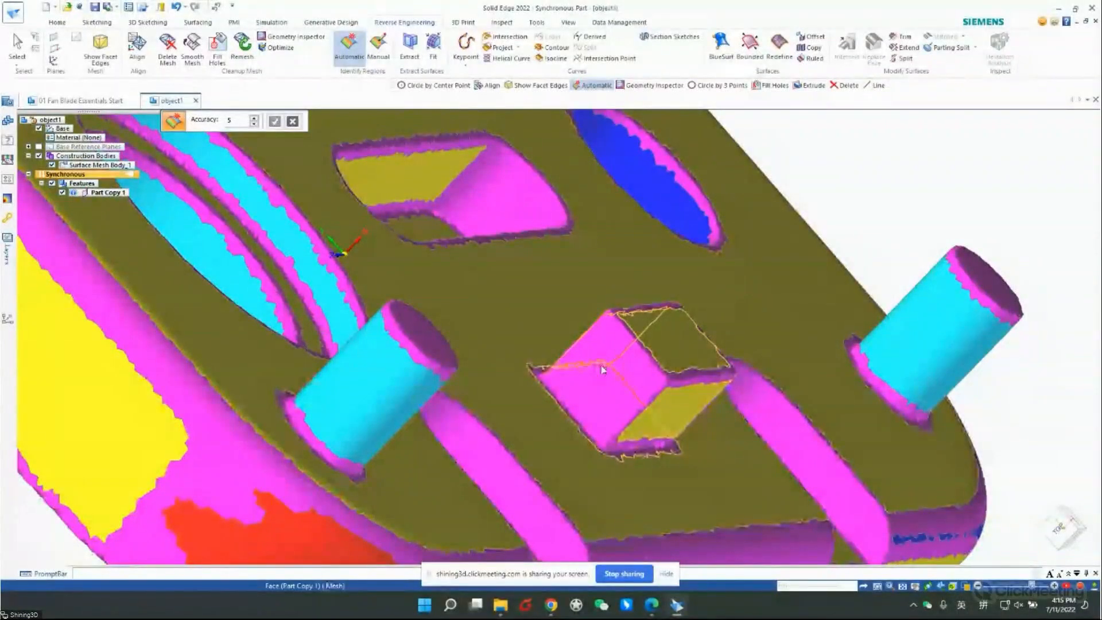
- Manually paint a mesh region onto the unidentified end face of the raised rectangular block
click(378, 47)
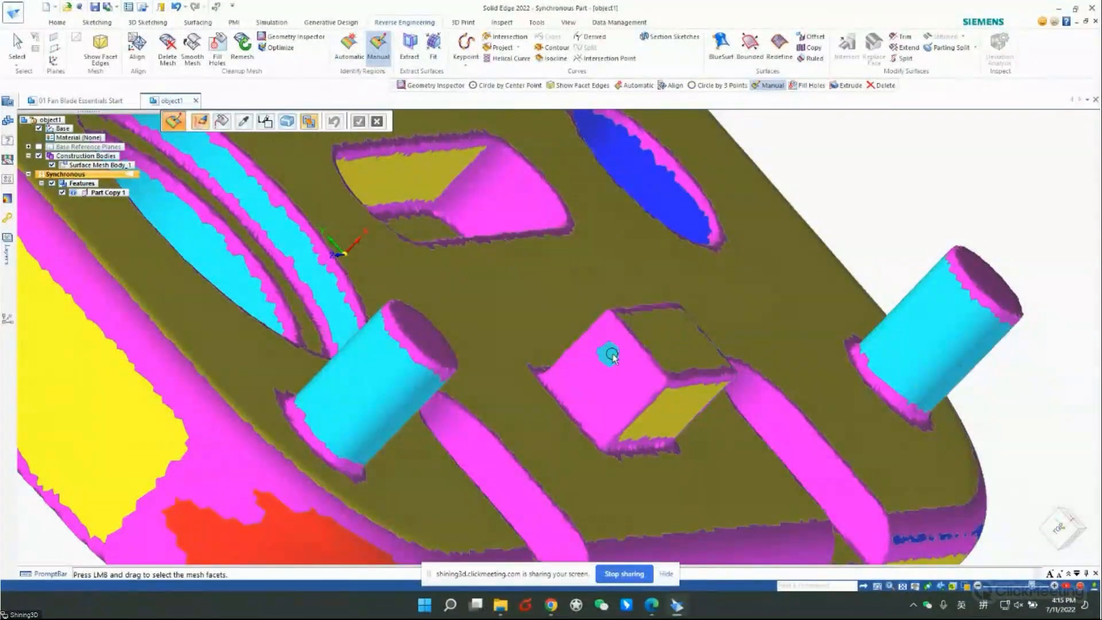
mouse_move(613, 352)
mouse_down()
mouse_move(574, 391)
mouse_move(604, 414)
mouse_move(635, 382)
mouse_move(619, 347)
mouse_move(600, 390)
mouse_move(627, 376)
mouse_move(619, 367)
mouse_up()
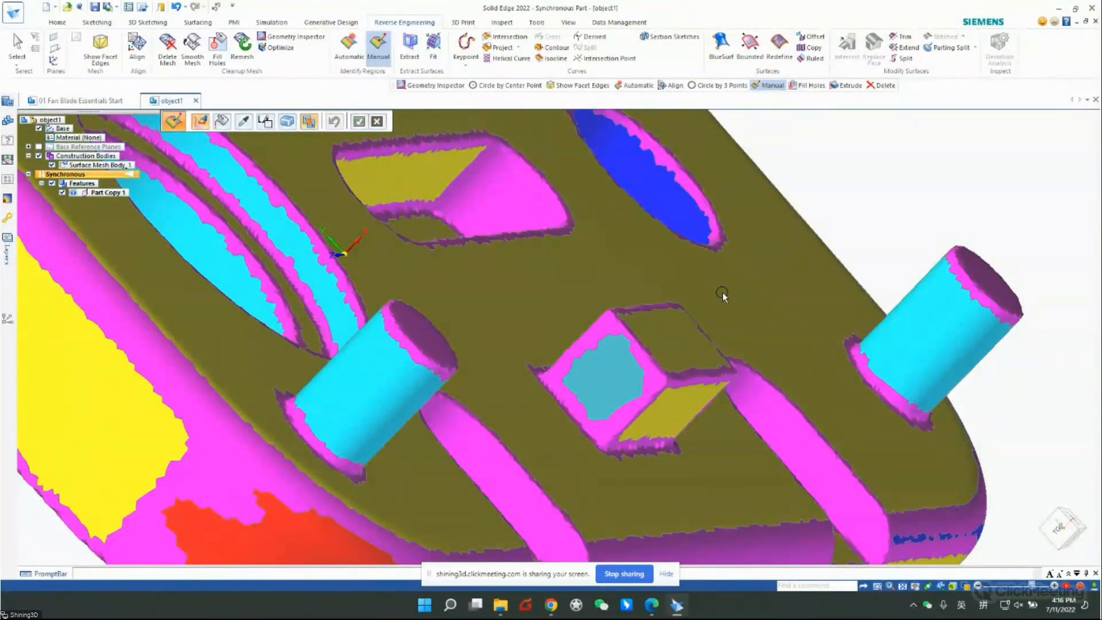
drag(756, 256, 761, 254)
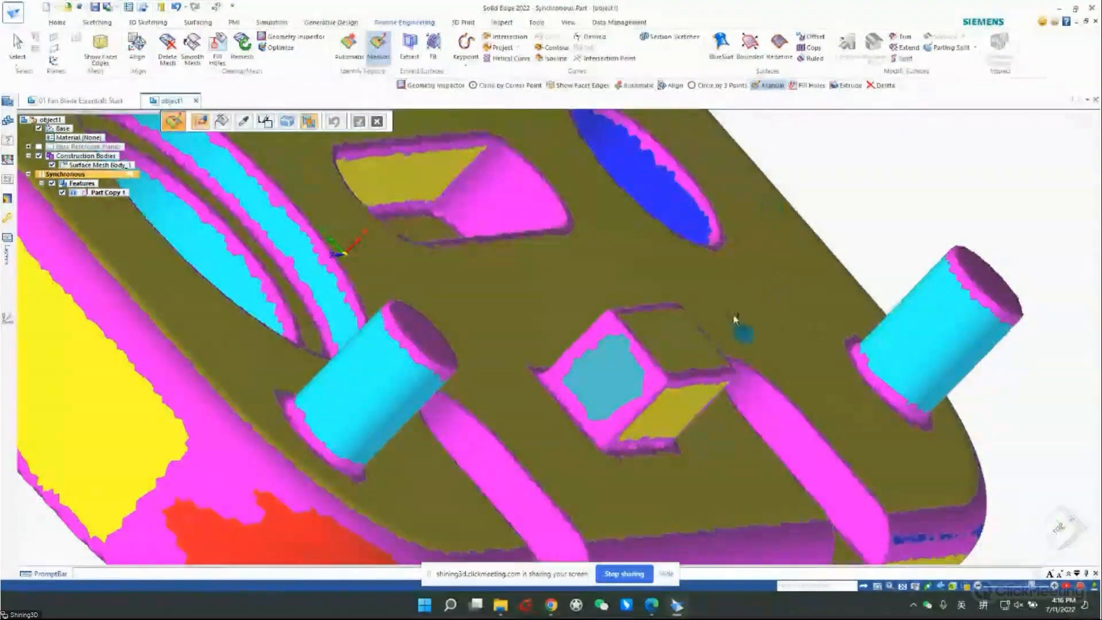
middle_drag(829, 226, 809, 240)
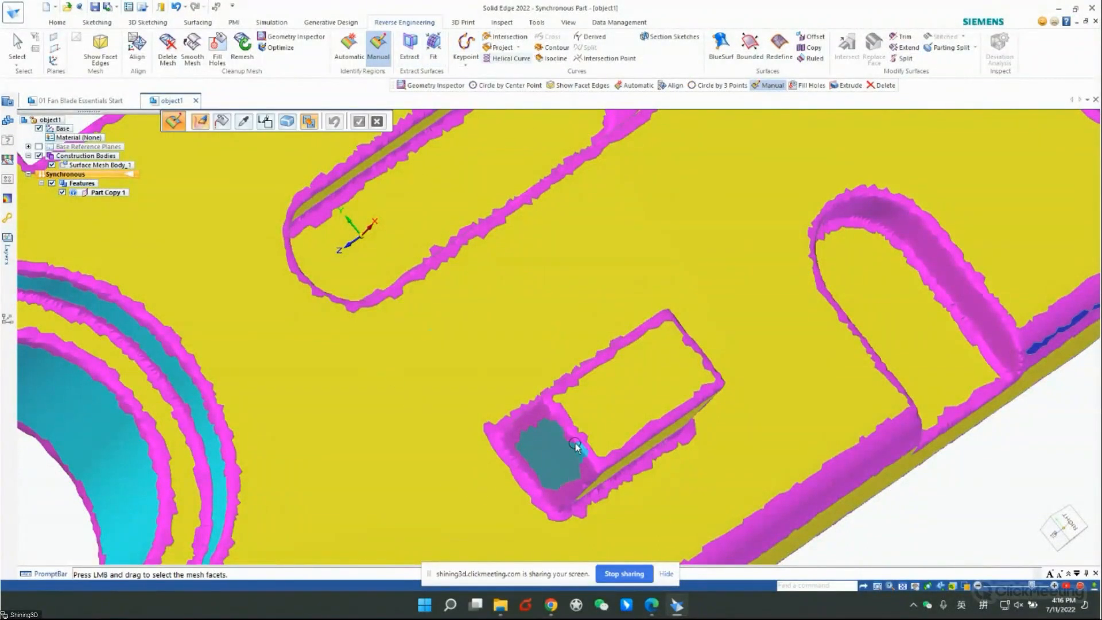
middle_drag(649, 422, 563, 391)
scroll(475, 332, down, 6)
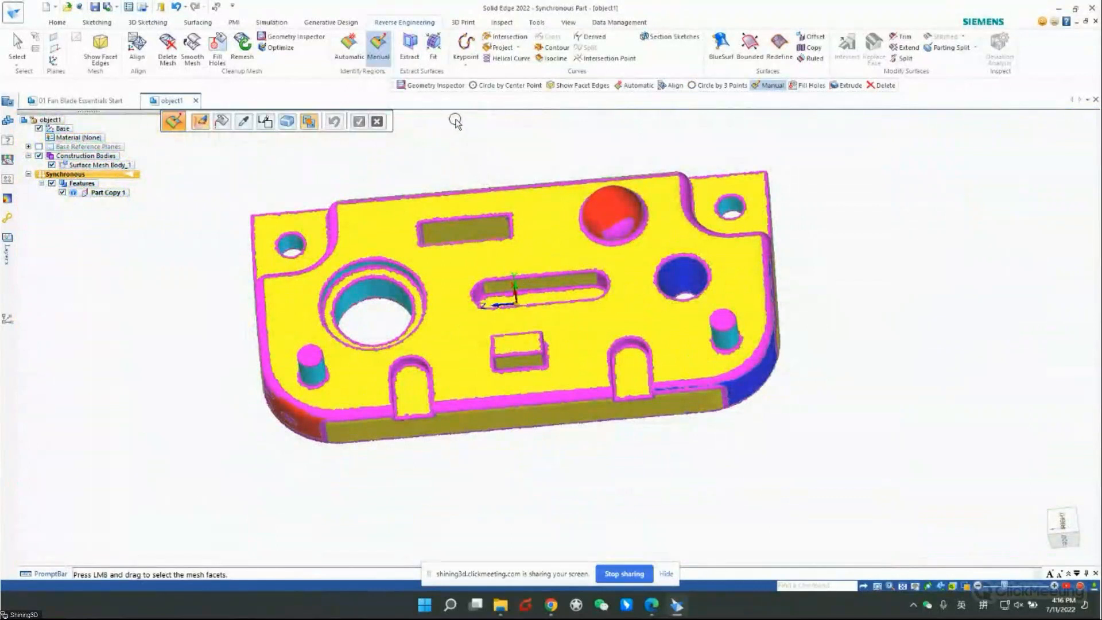
- Try to extract all possible surfaces from the plate's identified mesh regions
click(416, 53)
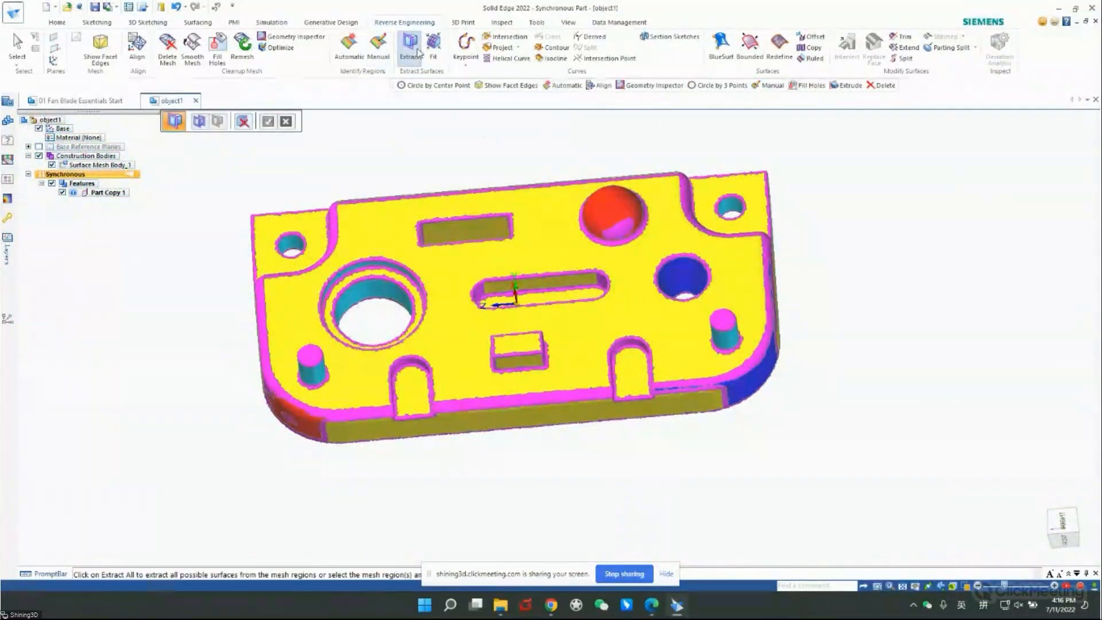
click(202, 123)
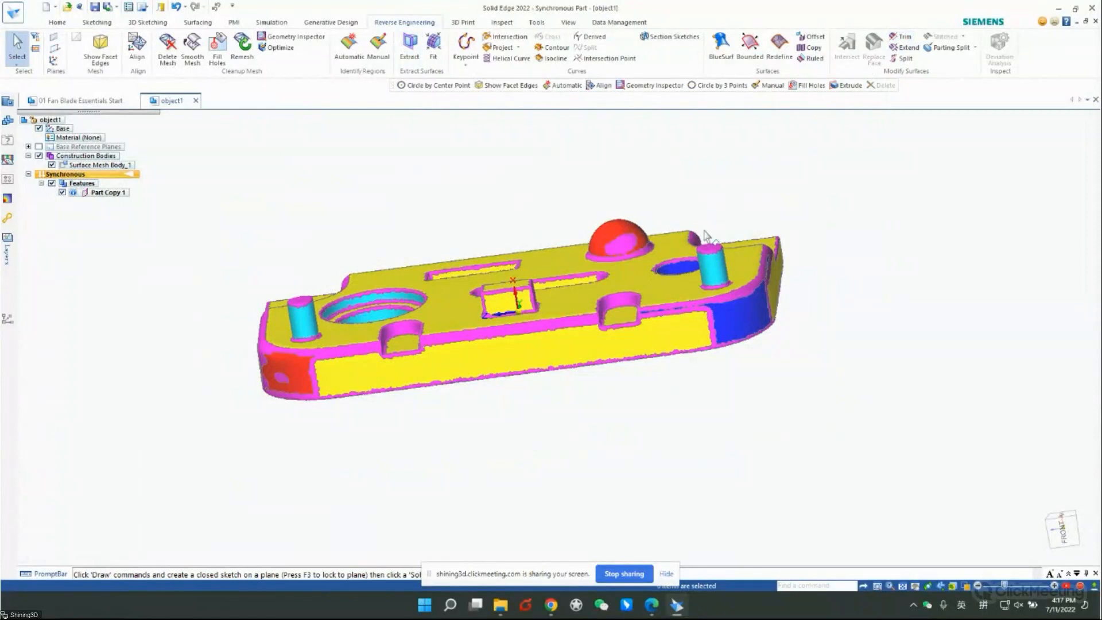
middle_drag(570, 183, 667, 246)
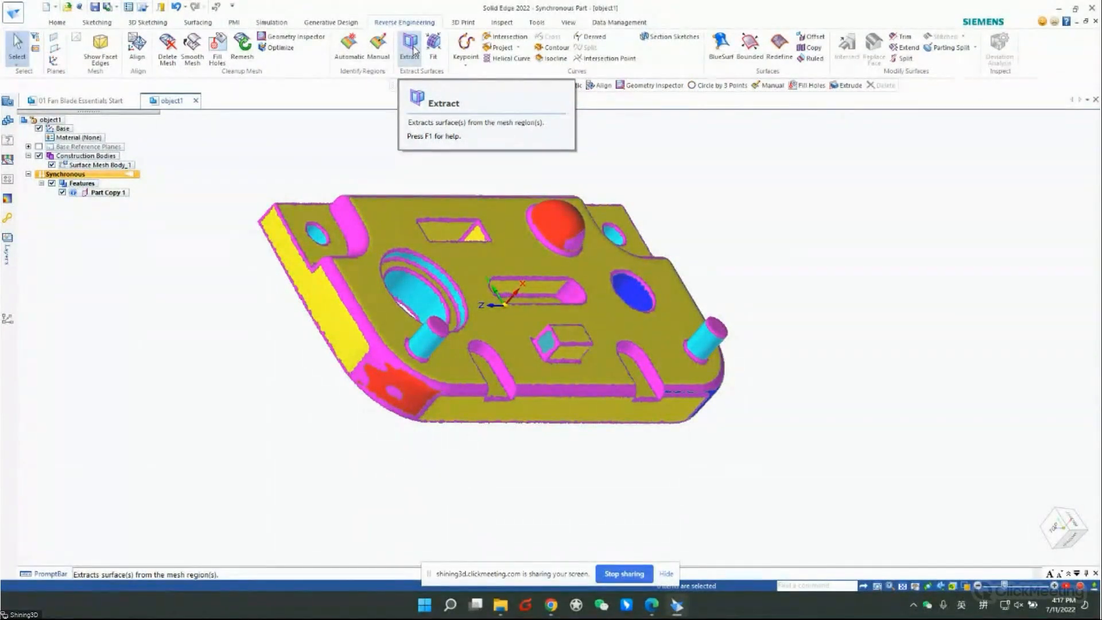
- Try to paint the block's end face with the colour picked from the plate's planar region using manual region identification
click(378, 46)
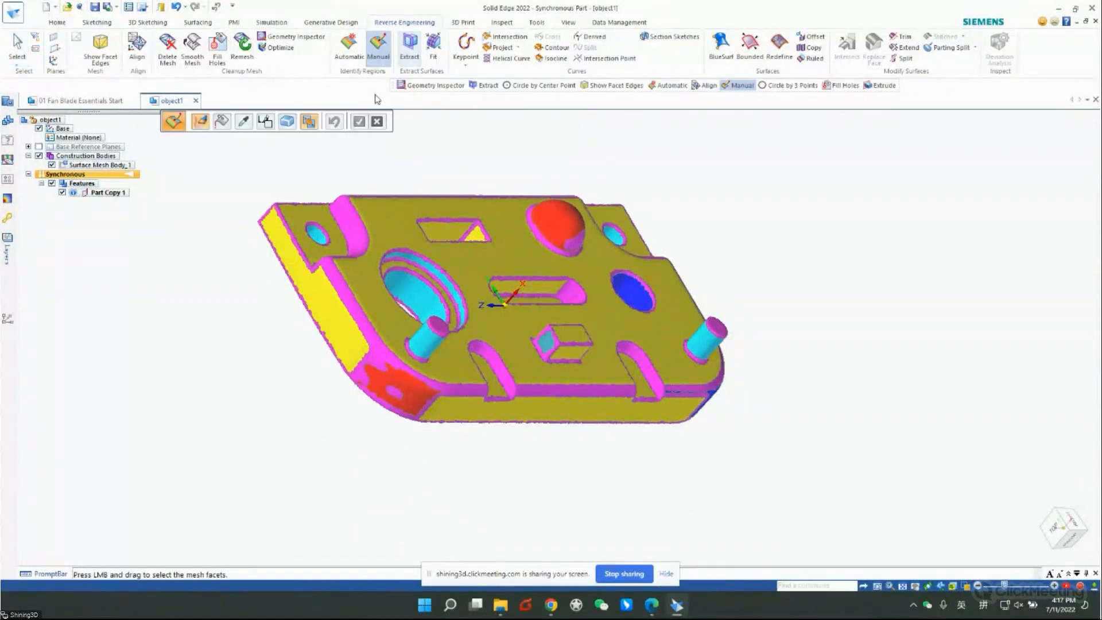
click(242, 122)
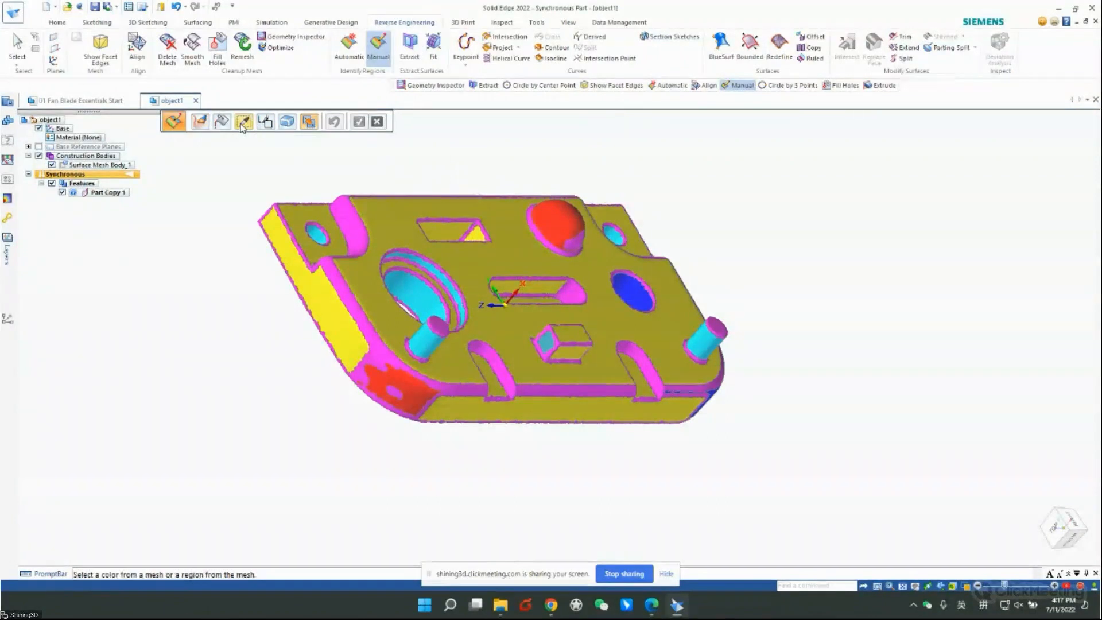
click(373, 281)
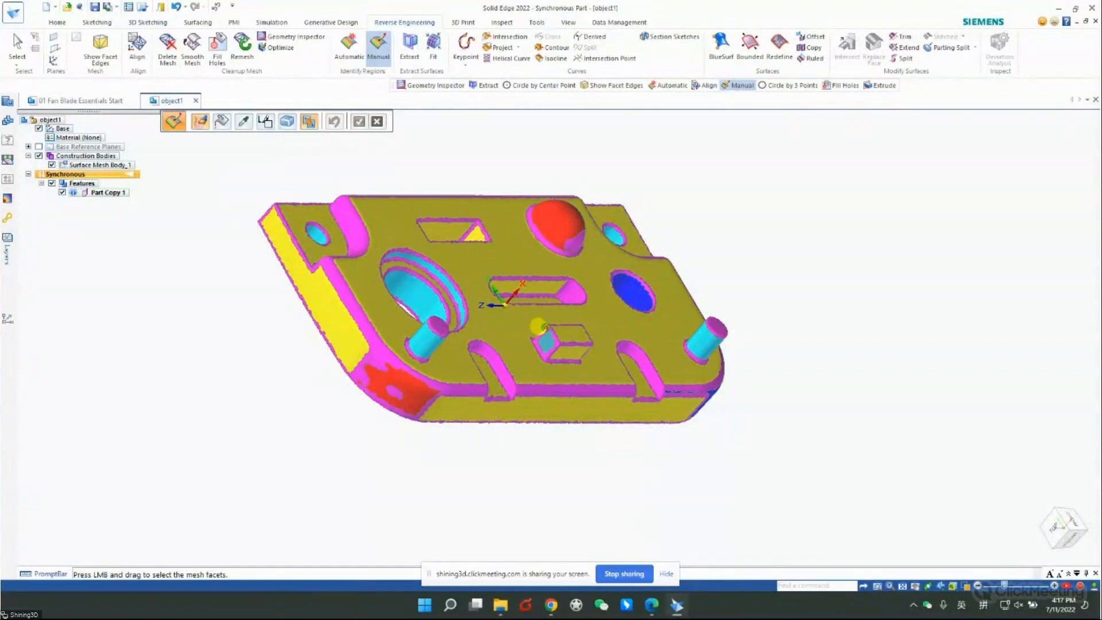
middle_drag(540, 327, 545, 328)
scroll(542, 328, up, 6)
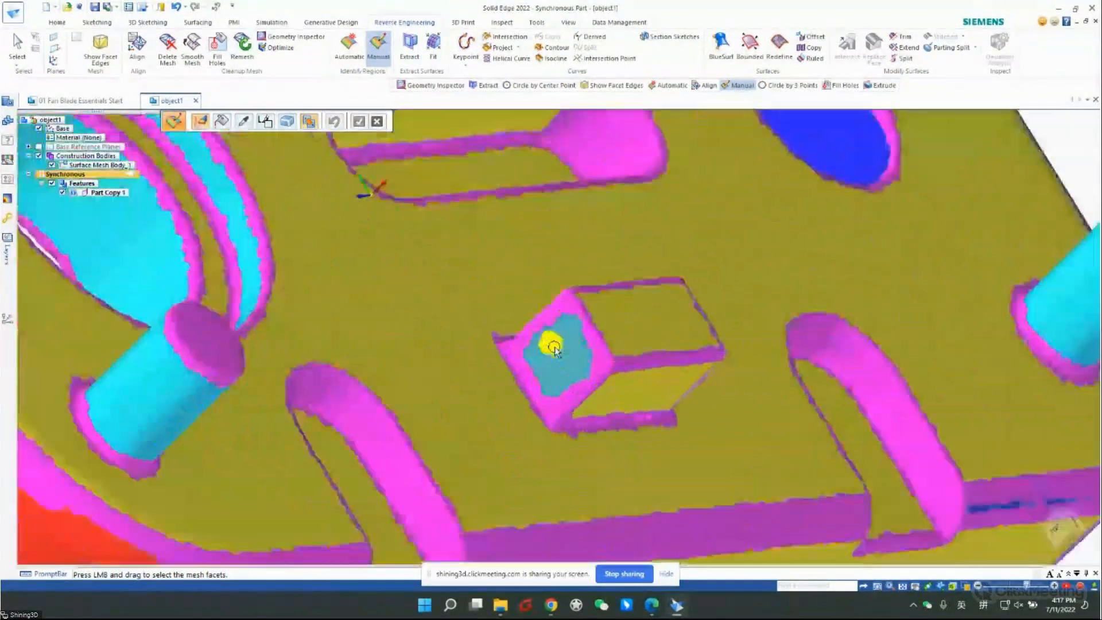
scroll(561, 343, down, 3)
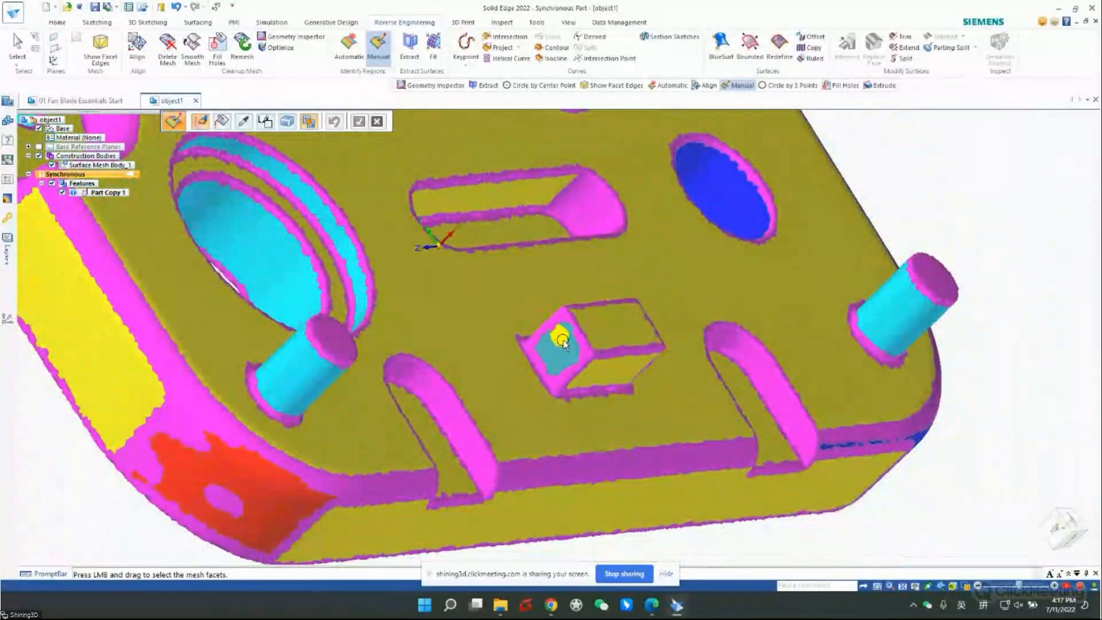
mouse_move(557, 339)
mouse_down()
mouse_move(548, 365)
mouse_move(548, 339)
mouse_up()
key(Escape)
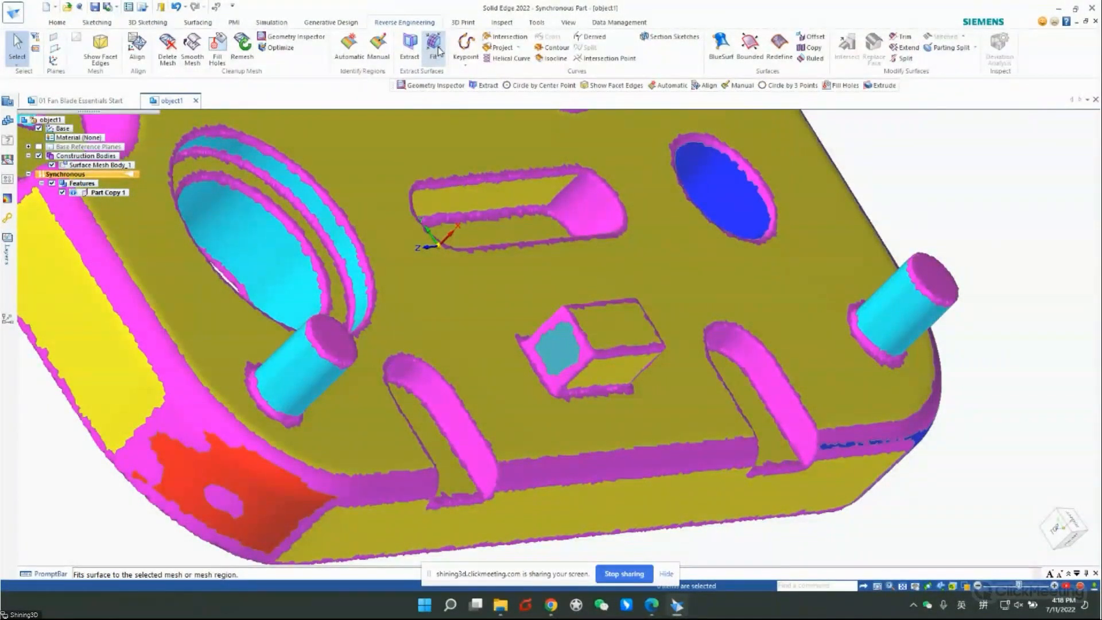
- Fit a plane surface to the plate's large flat underside region with a tolerance of 0.50 mm
click(434, 49)
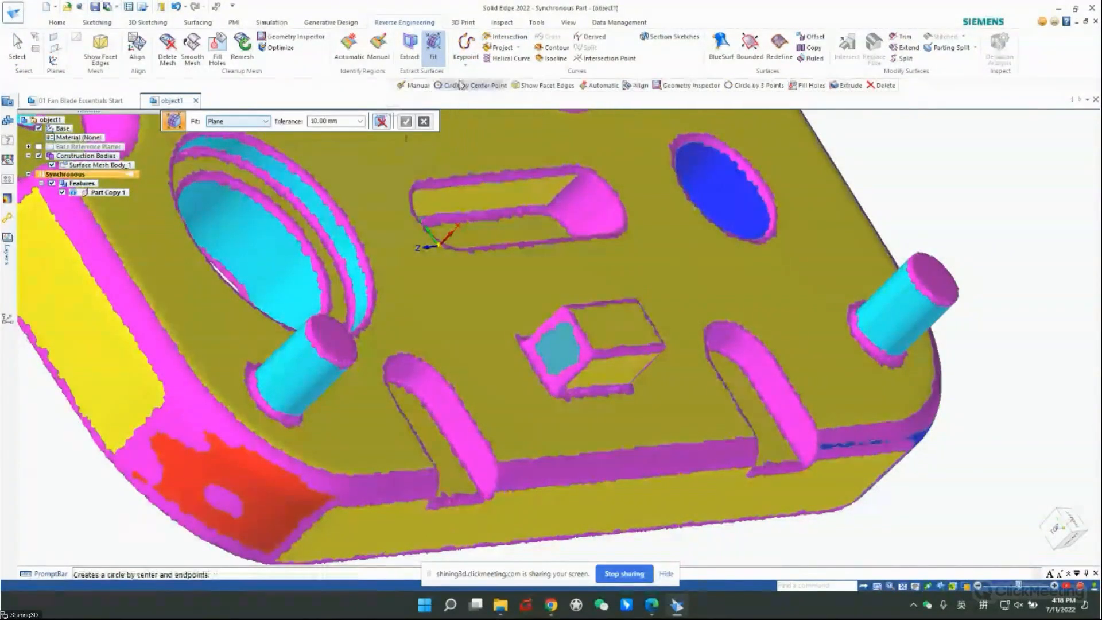
click(265, 121)
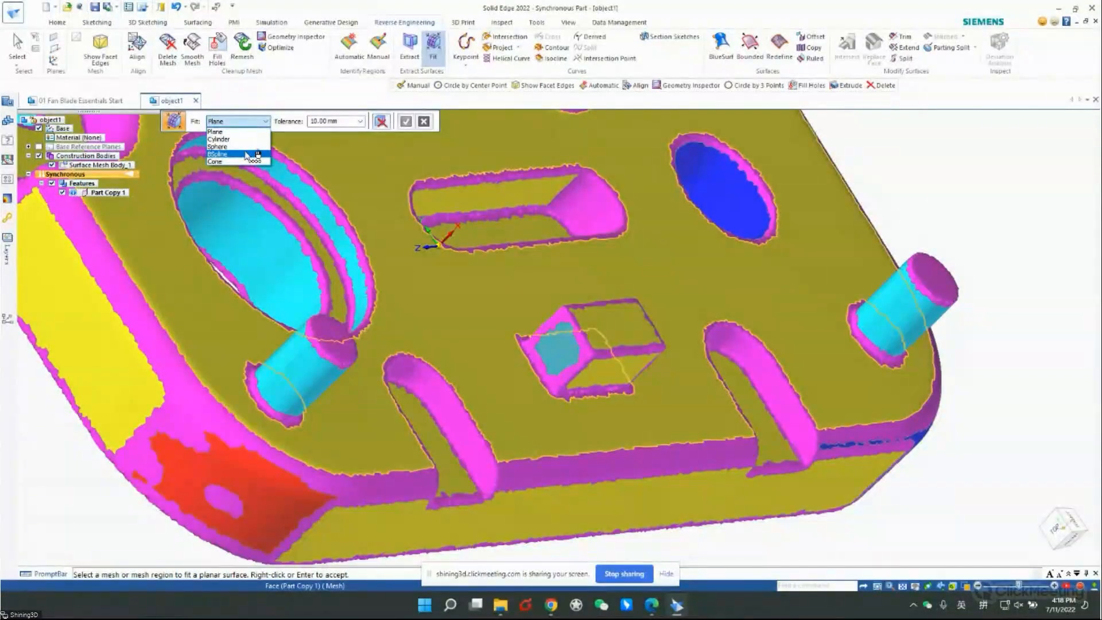
click(288, 116)
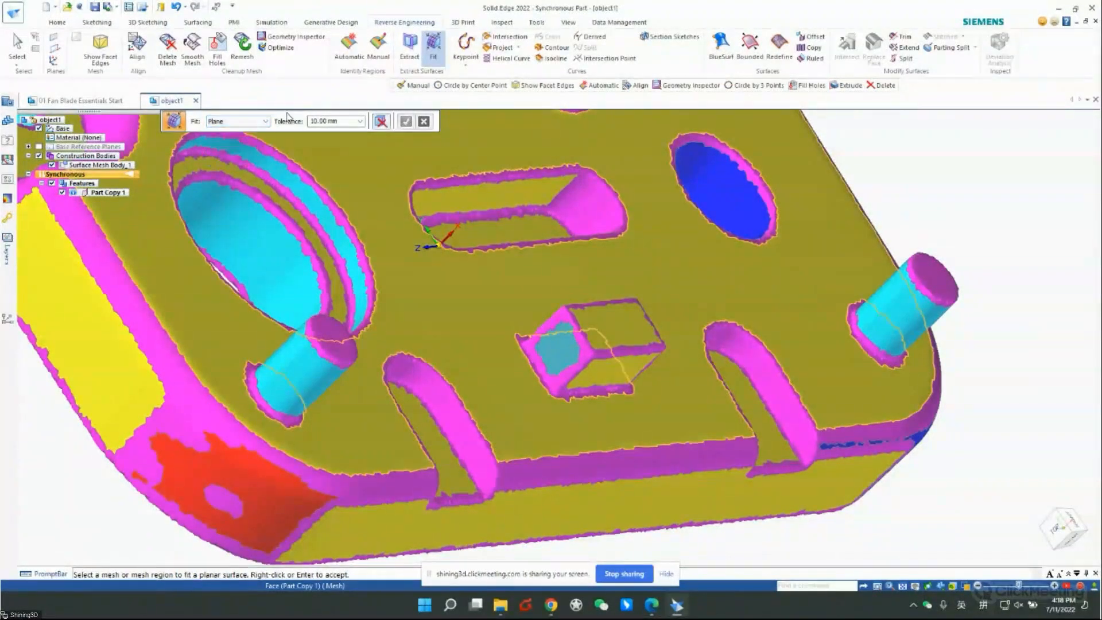
click(256, 123)
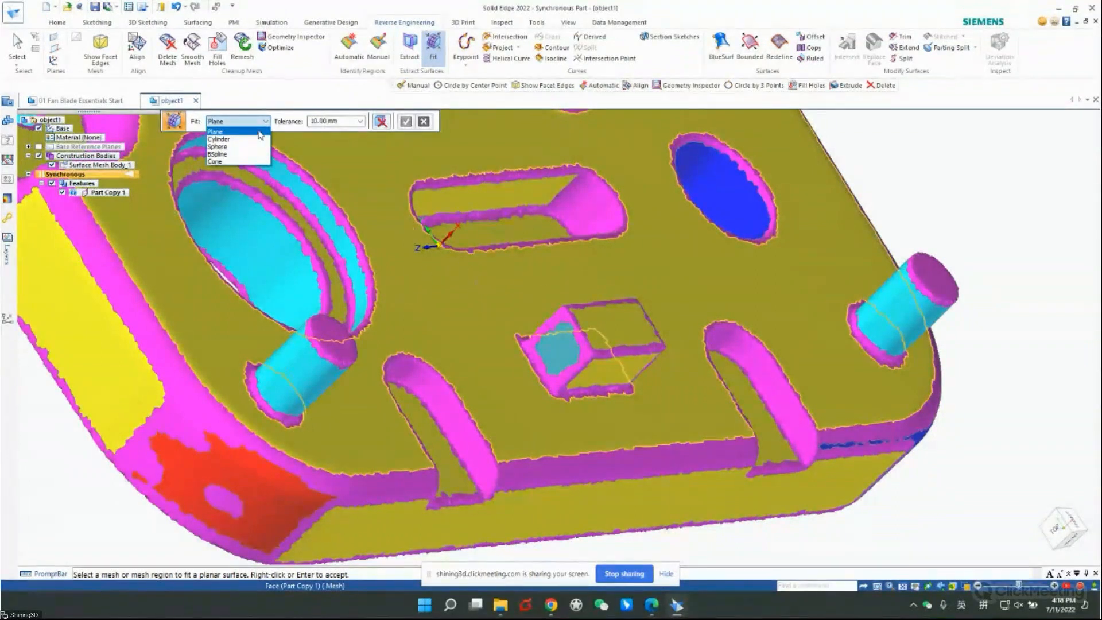
click(263, 132)
middle_drag(590, 332, 664, 205)
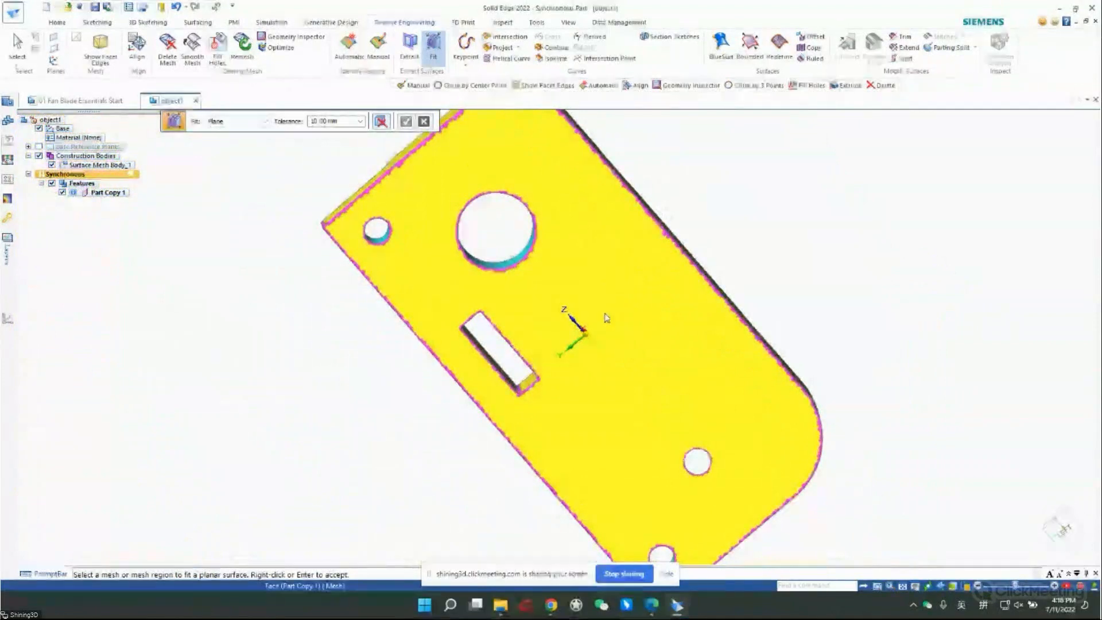
click(636, 321)
middle_drag(755, 263, 679, 189)
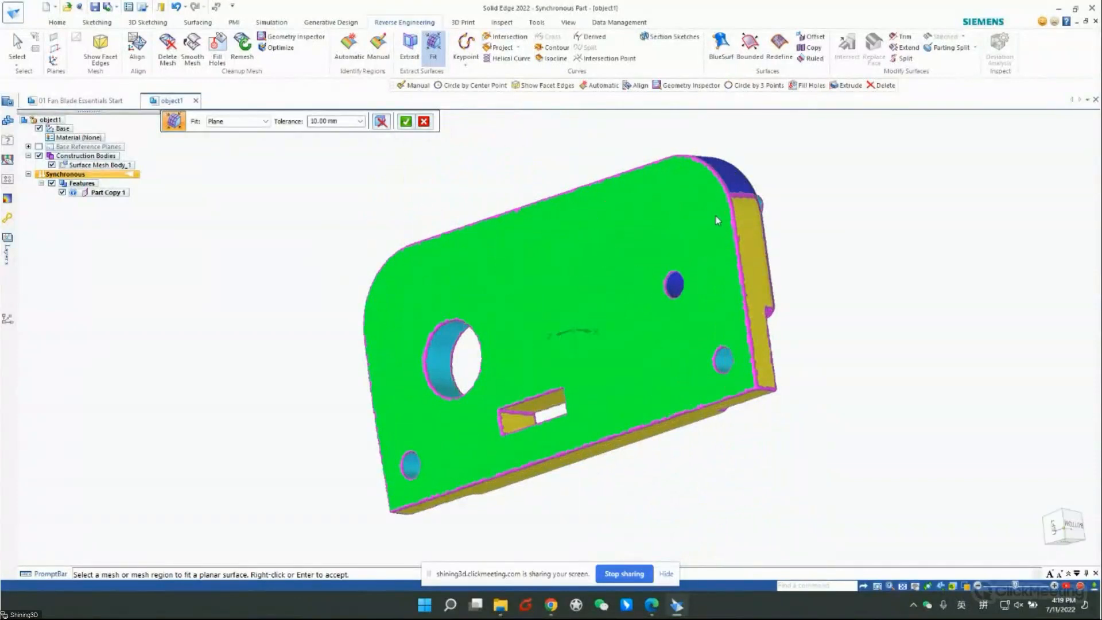
middle_drag(832, 213, 590, 192)
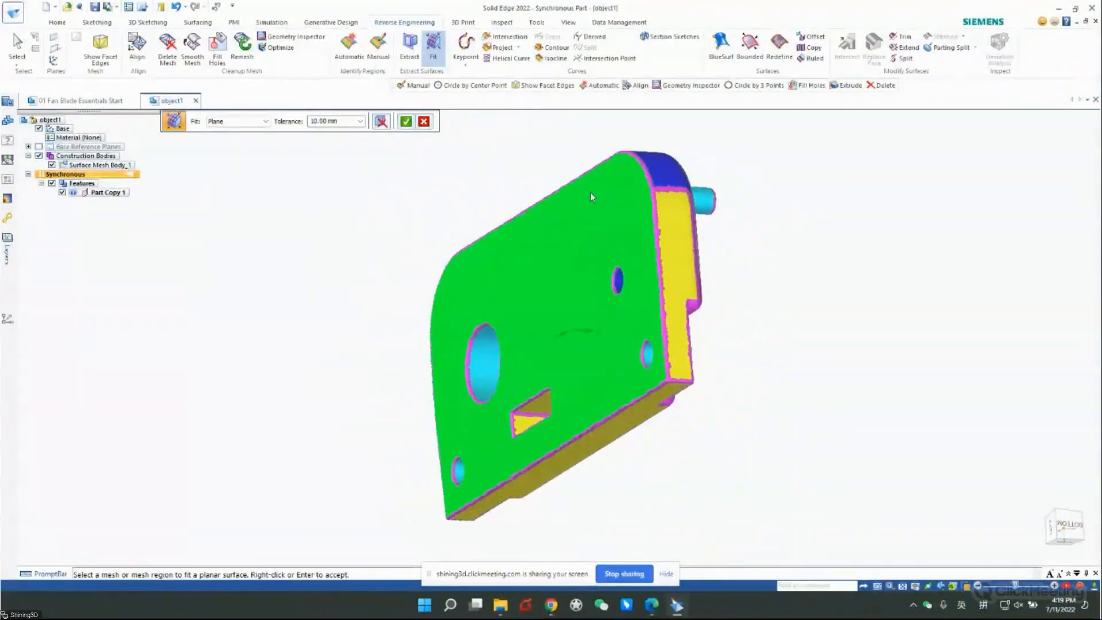
click(359, 121)
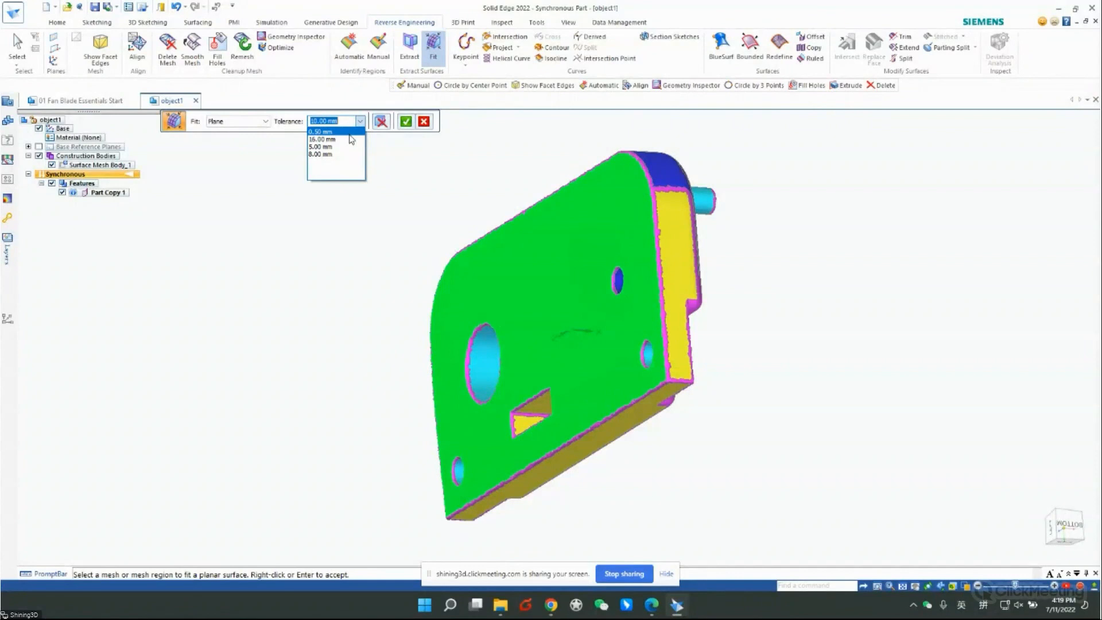
click(350, 134)
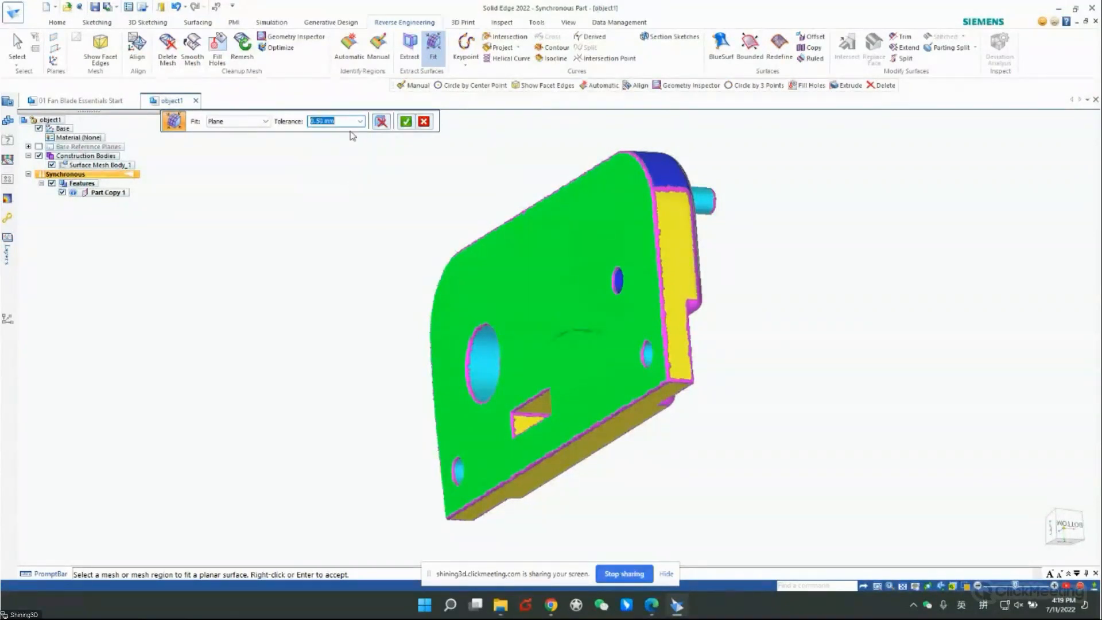
click(406, 122)
- Fit a plane to the plate's long side face next to the two rounded notches
middle_drag(733, 300, 660, 275)
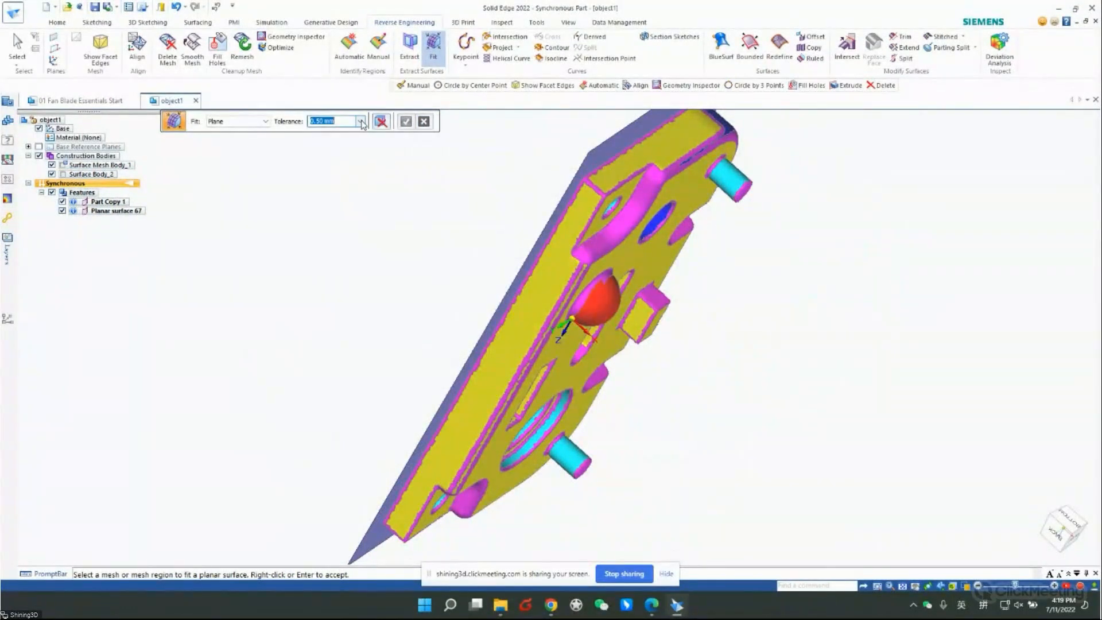
click(359, 123)
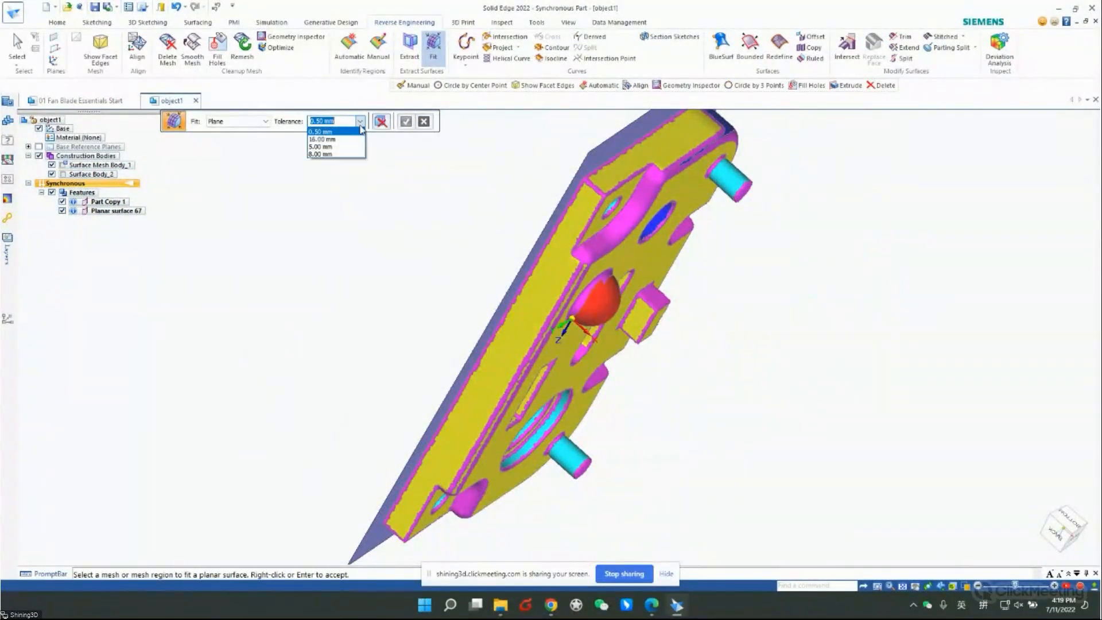
click(289, 114)
middle_drag(576, 207, 701, 266)
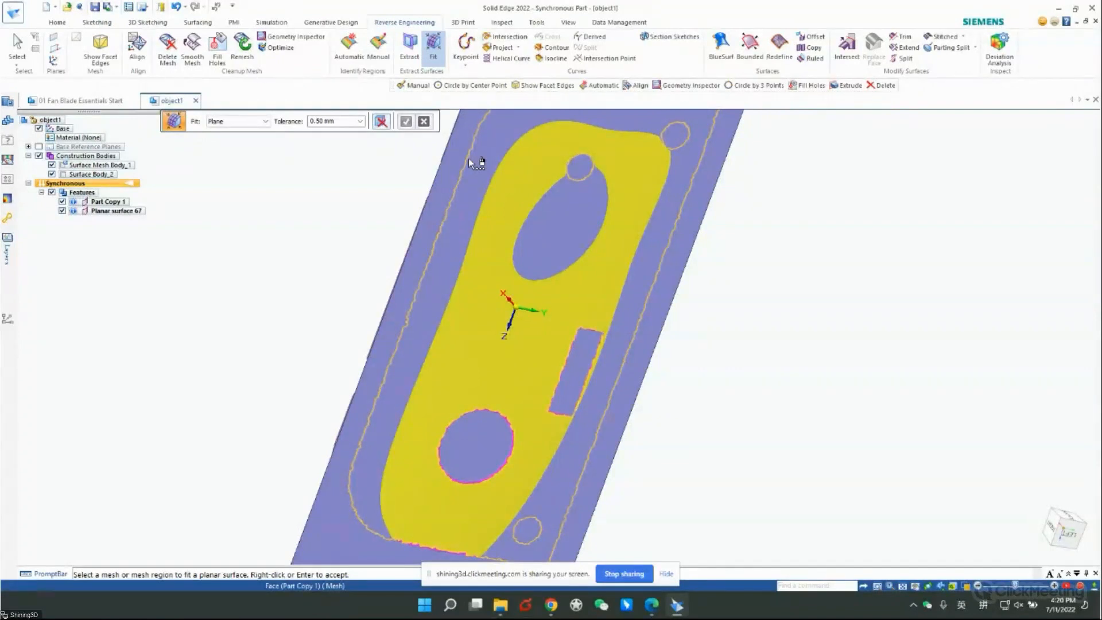
middle_drag(468, 157, 619, 320)
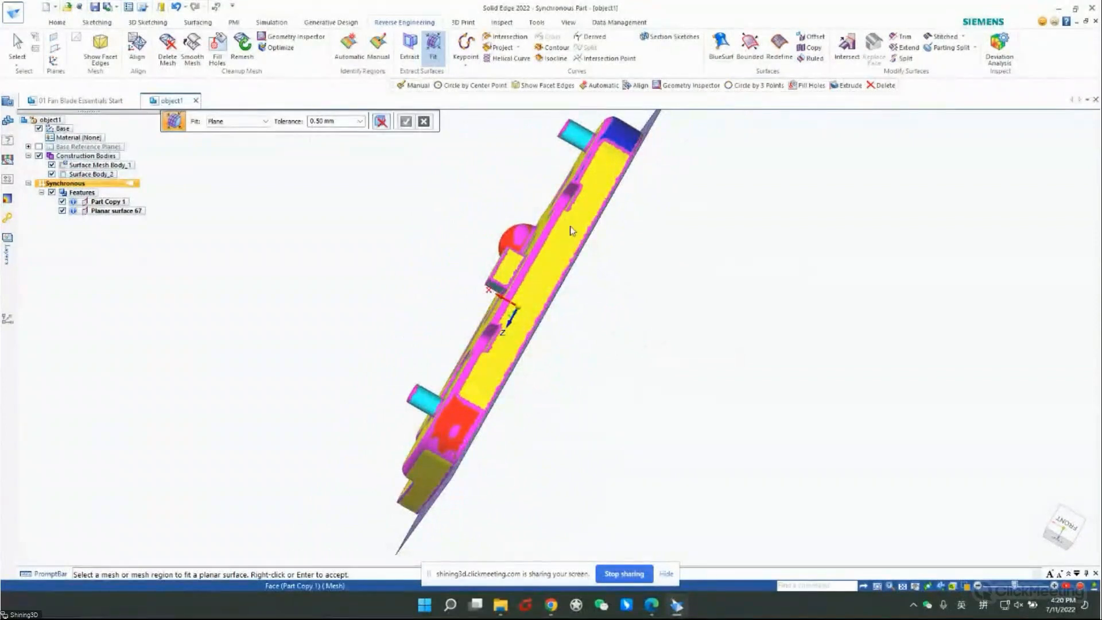
click(569, 229)
middle_drag(595, 283, 587, 376)
right_click(587, 373)
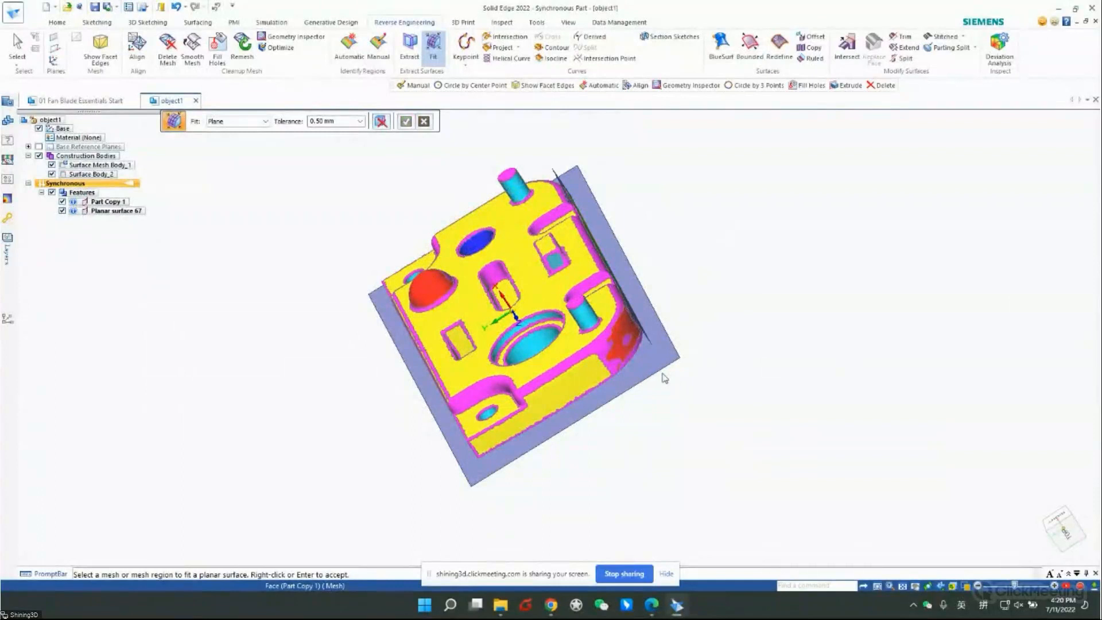
- Fit planes to the end face nearest the large stepped hole and to the long side face nearest the dome
middle_drag(655, 410, 698, 373)
click(604, 307)
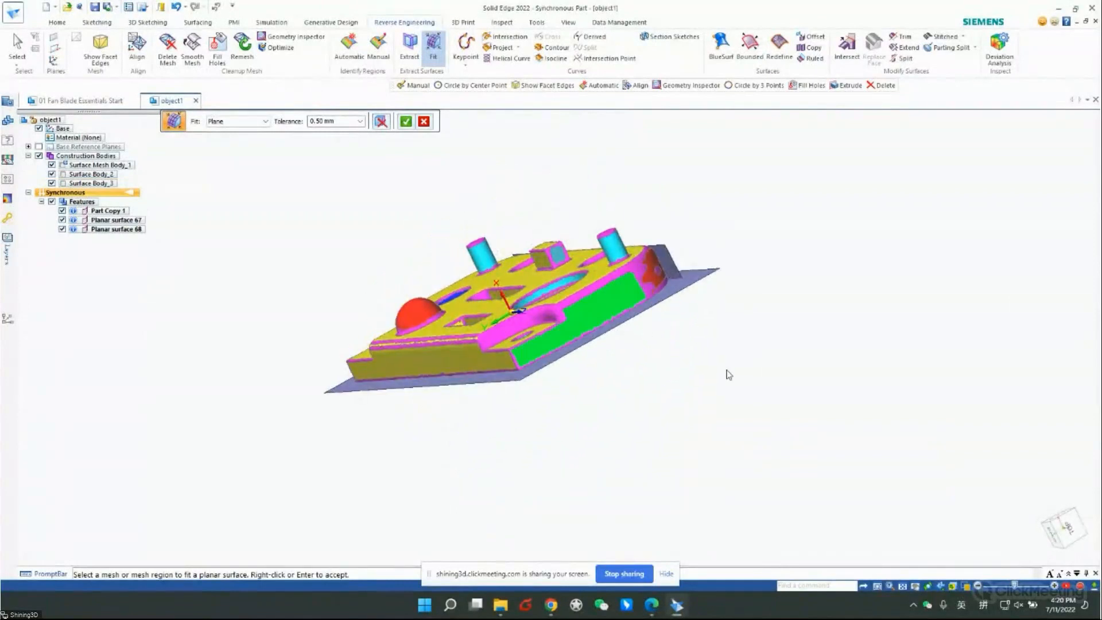
right_click(726, 356)
middle_drag(625, 347, 691, 336)
click(649, 335)
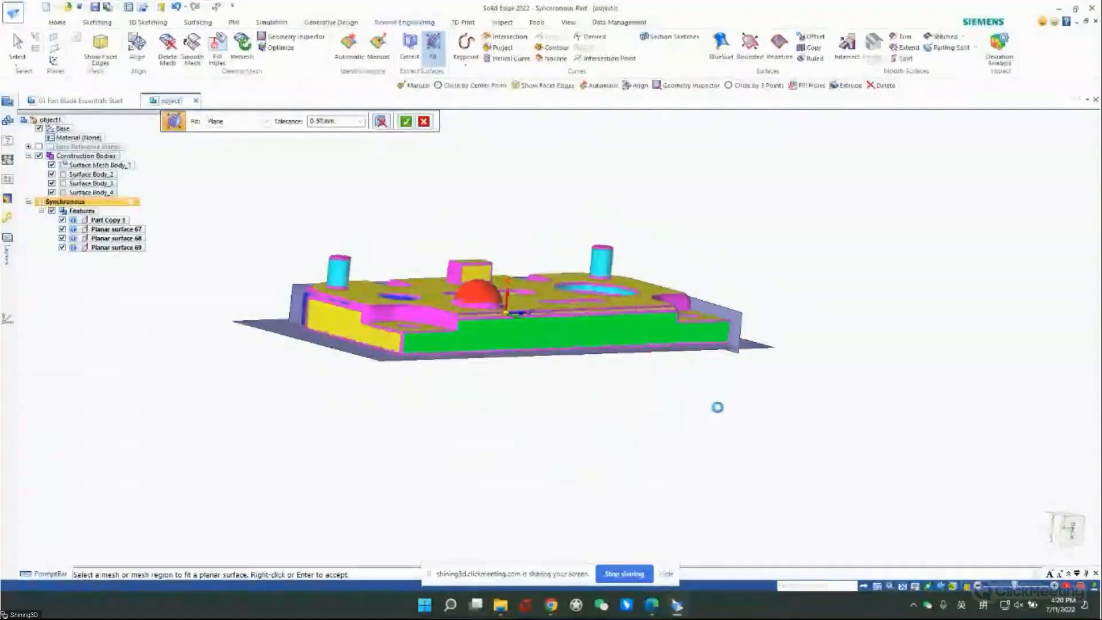
right_click(797, 344)
- Fit planes to the remaining end face and to the plate's large upper face, and end the Fit command
middle_drag(635, 379, 604, 293)
click(604, 294)
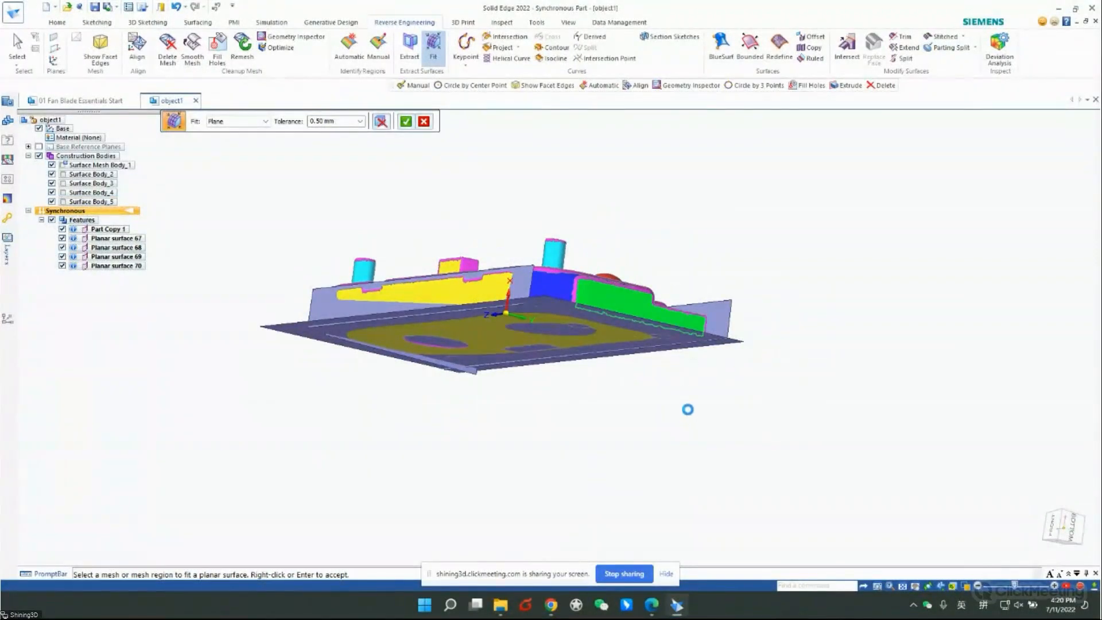
right_click(678, 369)
middle_drag(677, 309, 544, 330)
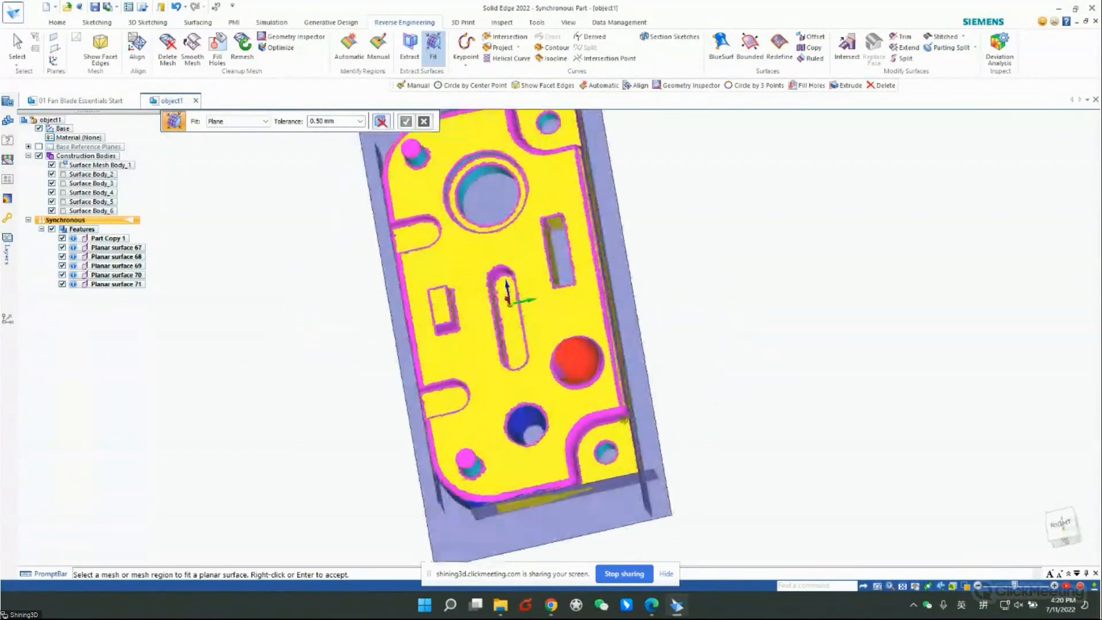
click(542, 326)
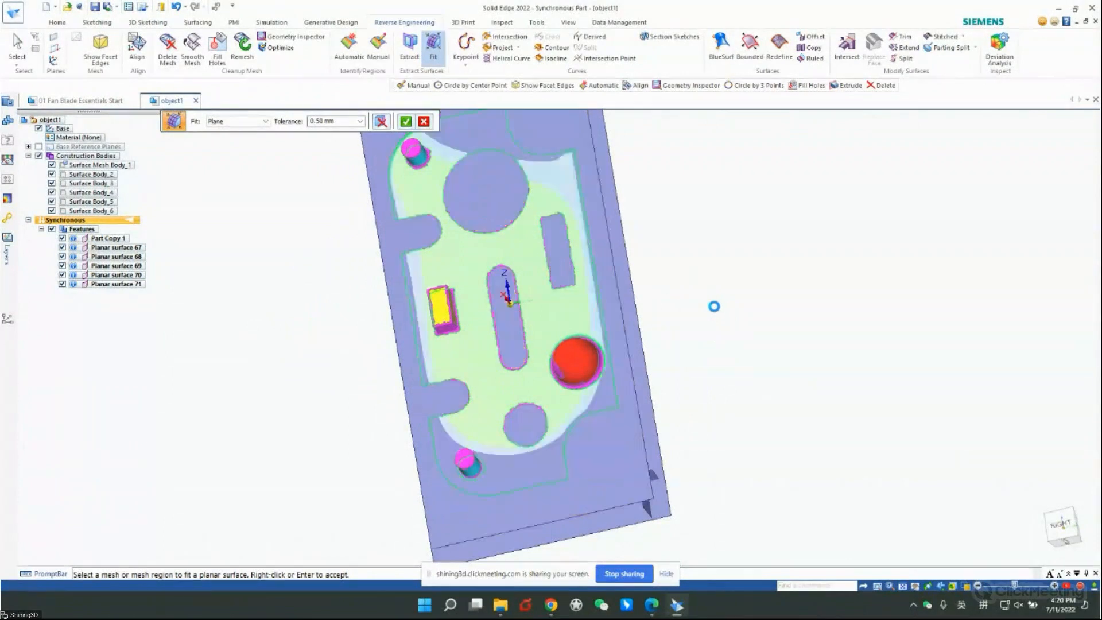
middle_drag(609, 265, 523, 353)
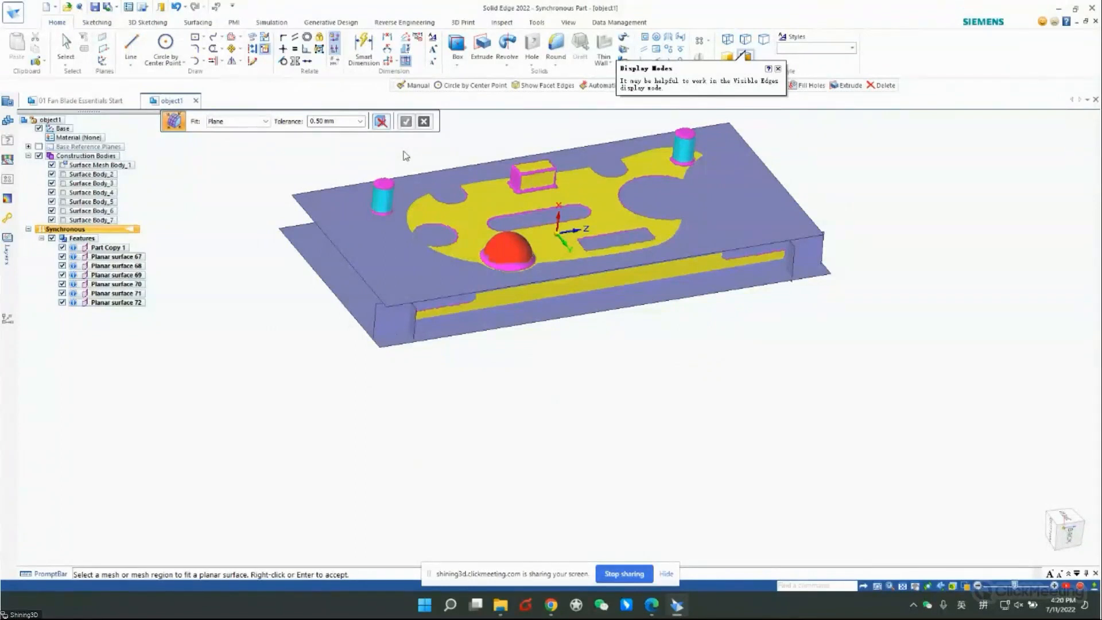
key(Escape)
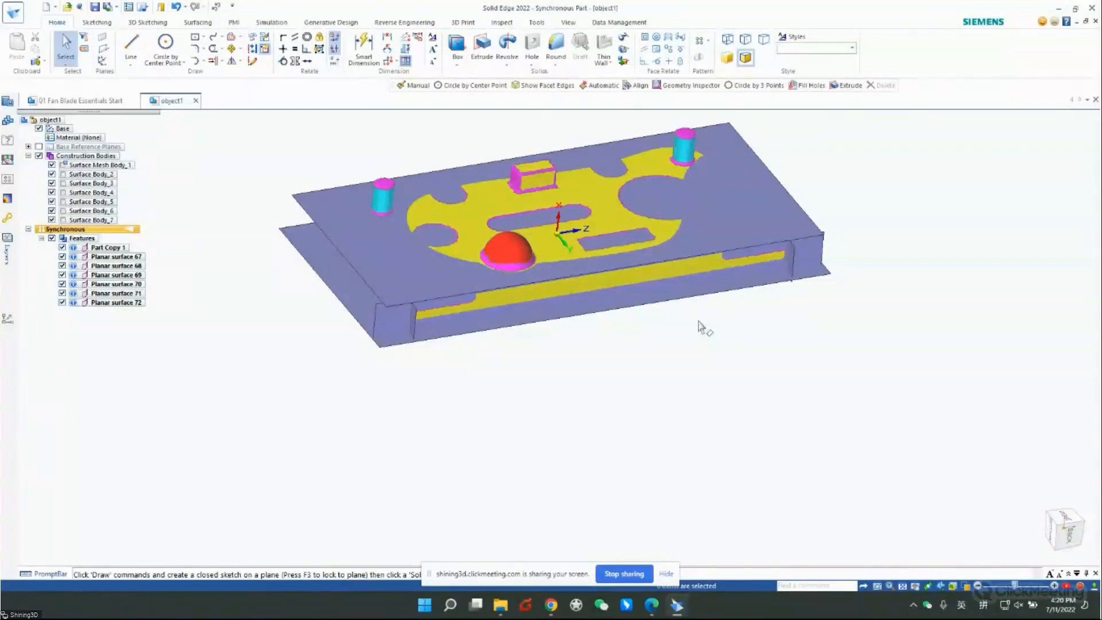
- Start Section Sketches from the surface mesh body, with the section plane coincident with the plate's large upper plane
click(410, 24)
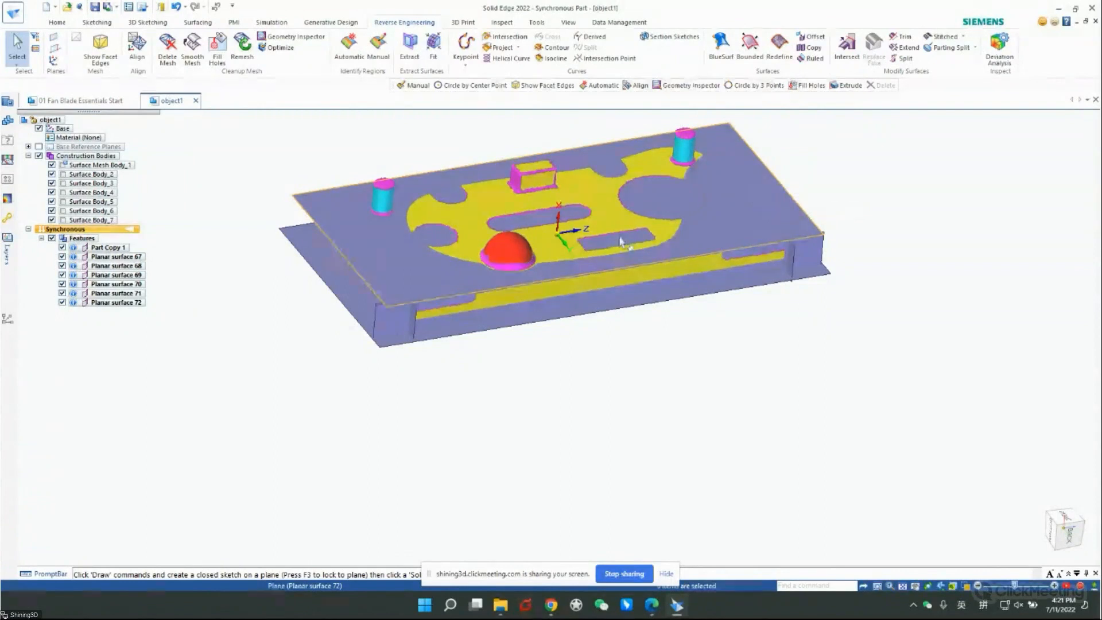
click(682, 41)
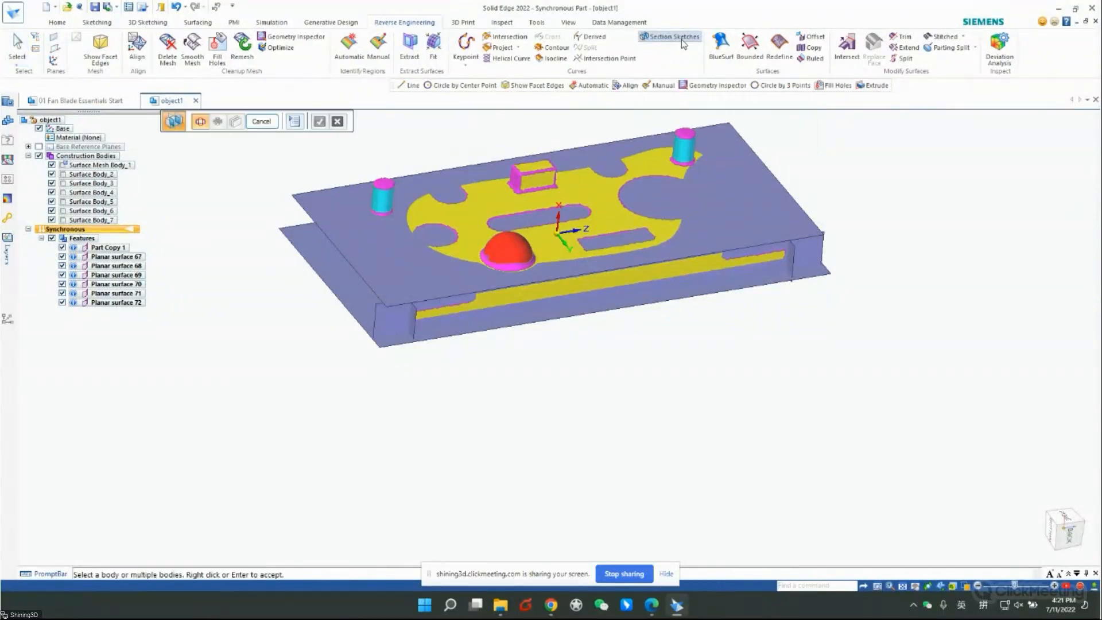
middle_drag(943, 410, 919, 393)
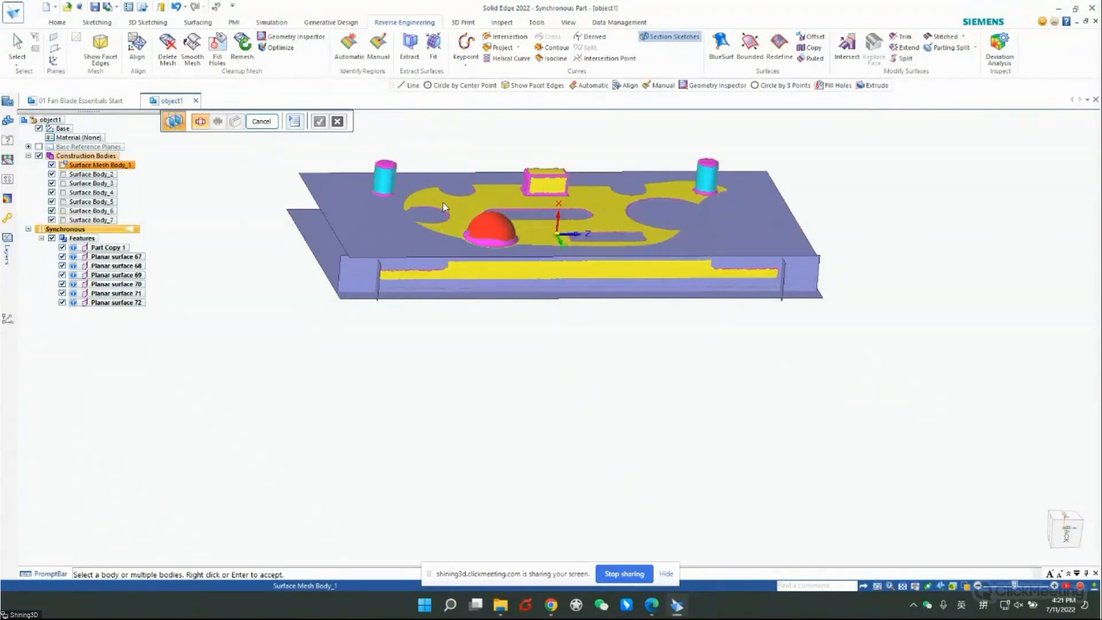
click(486, 202)
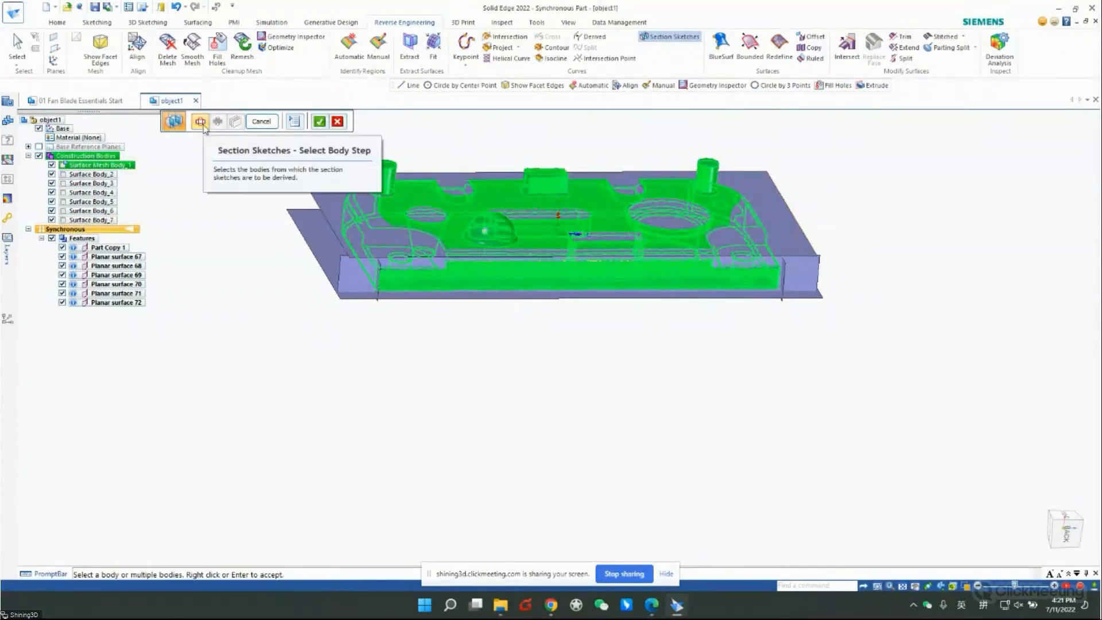
right_click(215, 239)
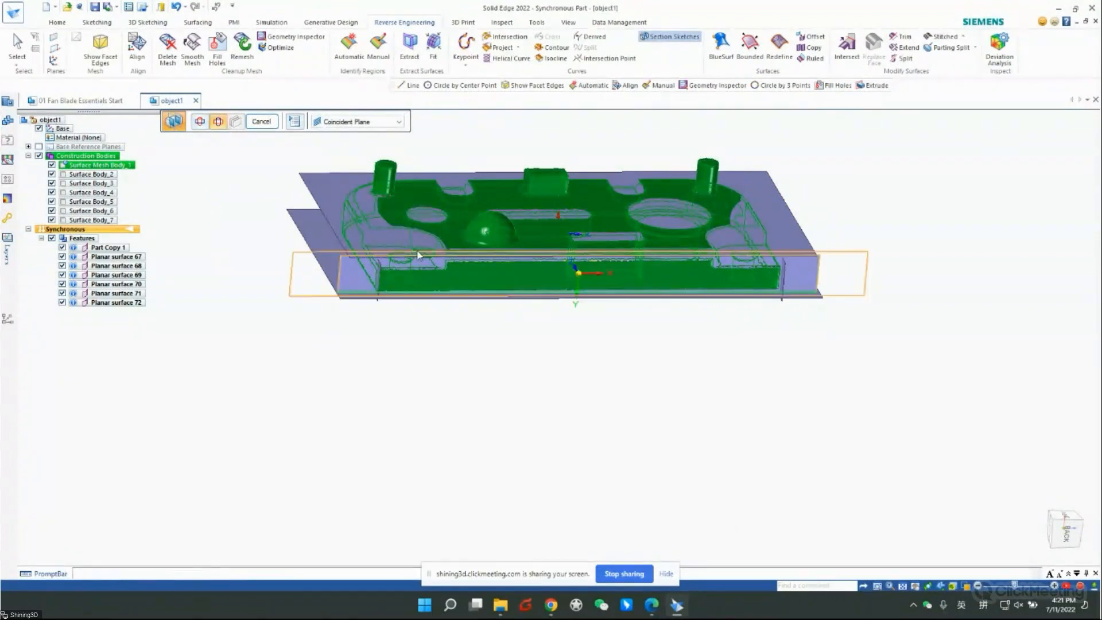
click(336, 187)
middle_drag(511, 236, 726, 313)
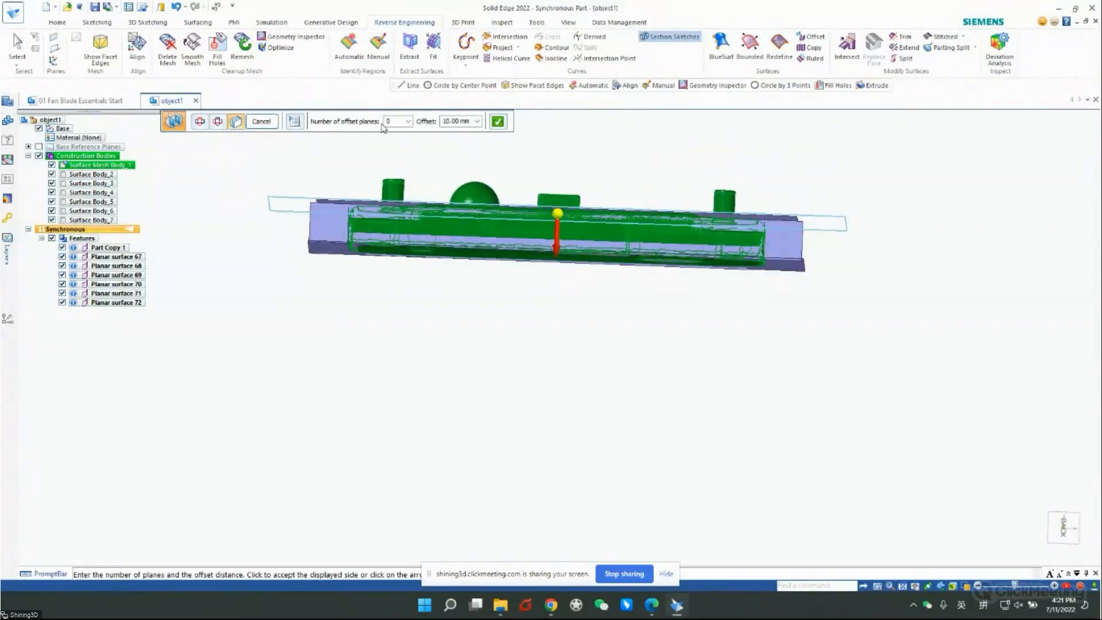
- Set one offset plane at 5 mm on the side above the plate's upper plane and create the section sketches
click(408, 122)
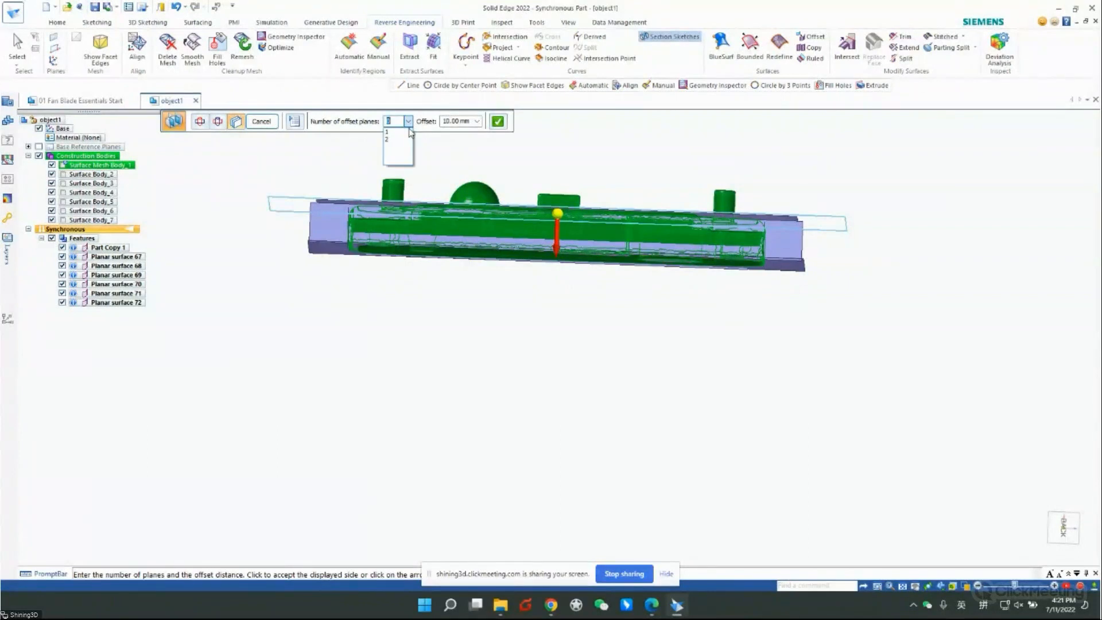
click(403, 132)
mouse_move(690, 196)
middle_down()
mouse_move(682, 232)
mouse_move(680, 202)
middle_up()
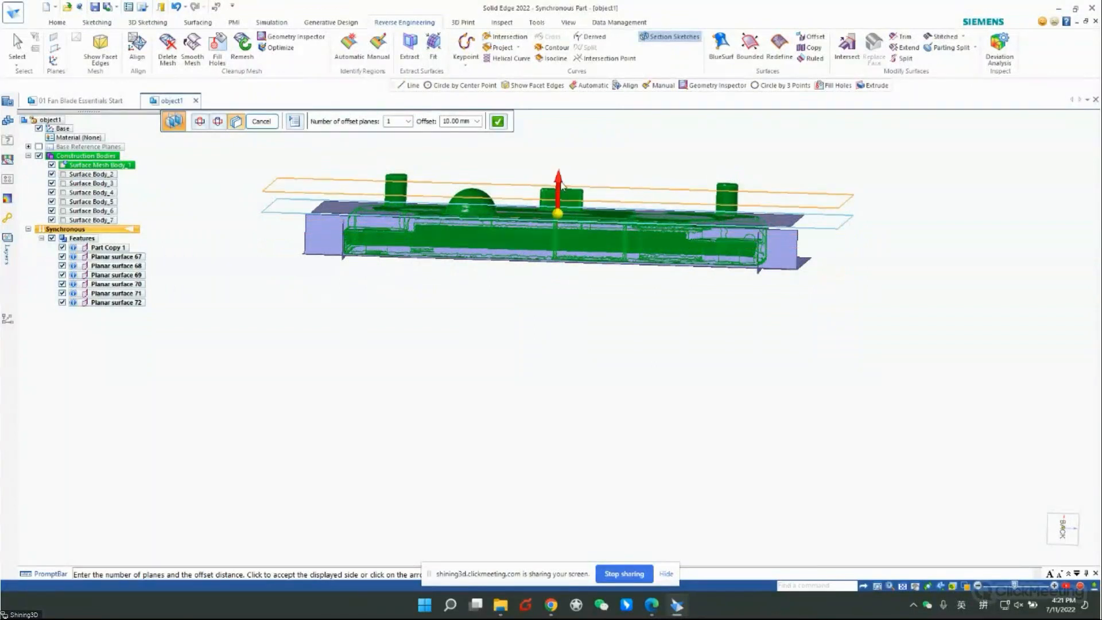
middle_drag(558, 233, 513, 195)
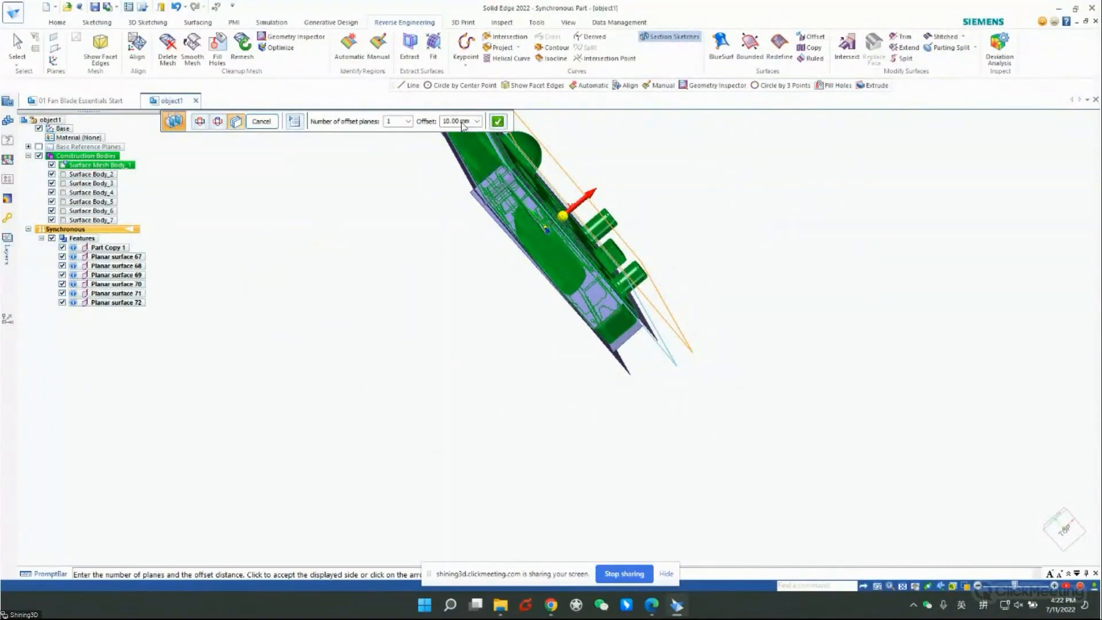
click(462, 121)
text(5)
click(501, 123)
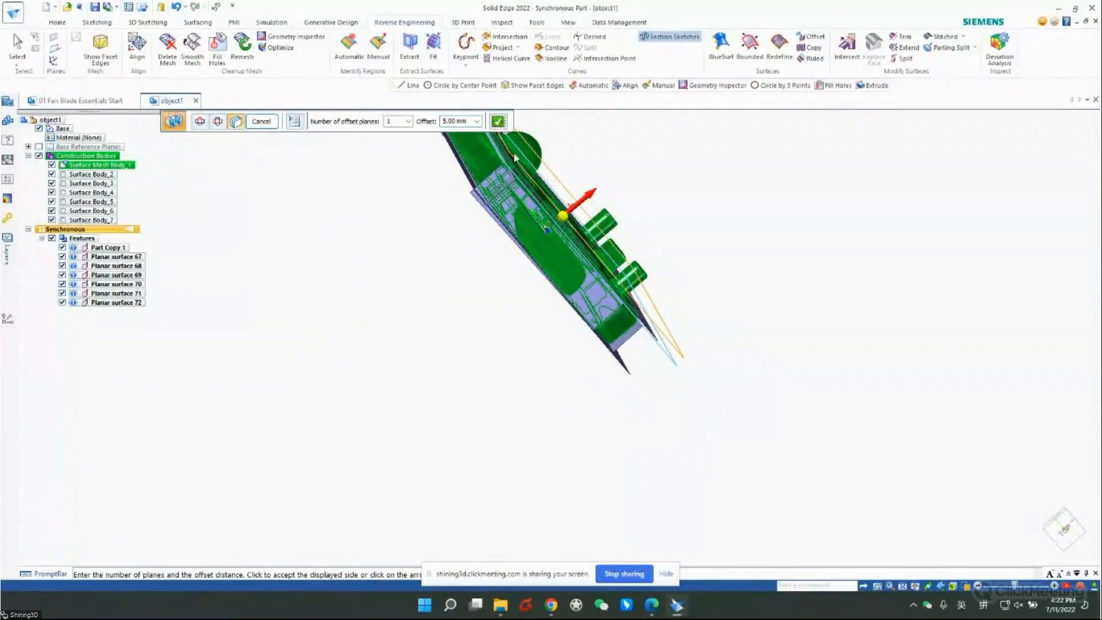
scroll(652, 429, down, 2)
scroll(623, 264, up, 3)
middle_drag(541, 331, 335, 234)
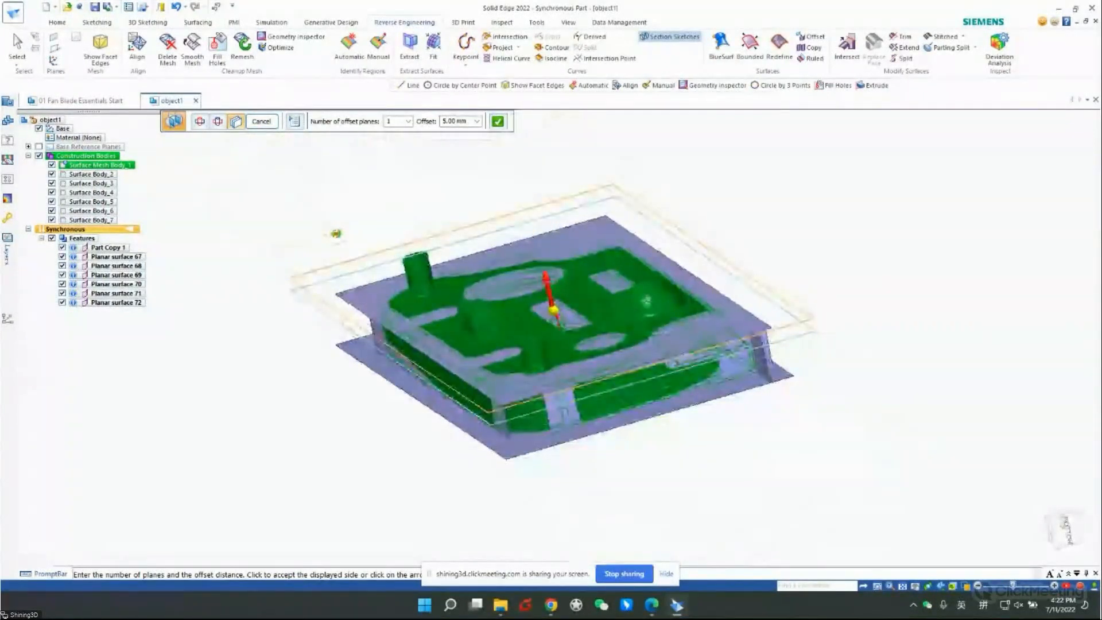
click(335, 233)
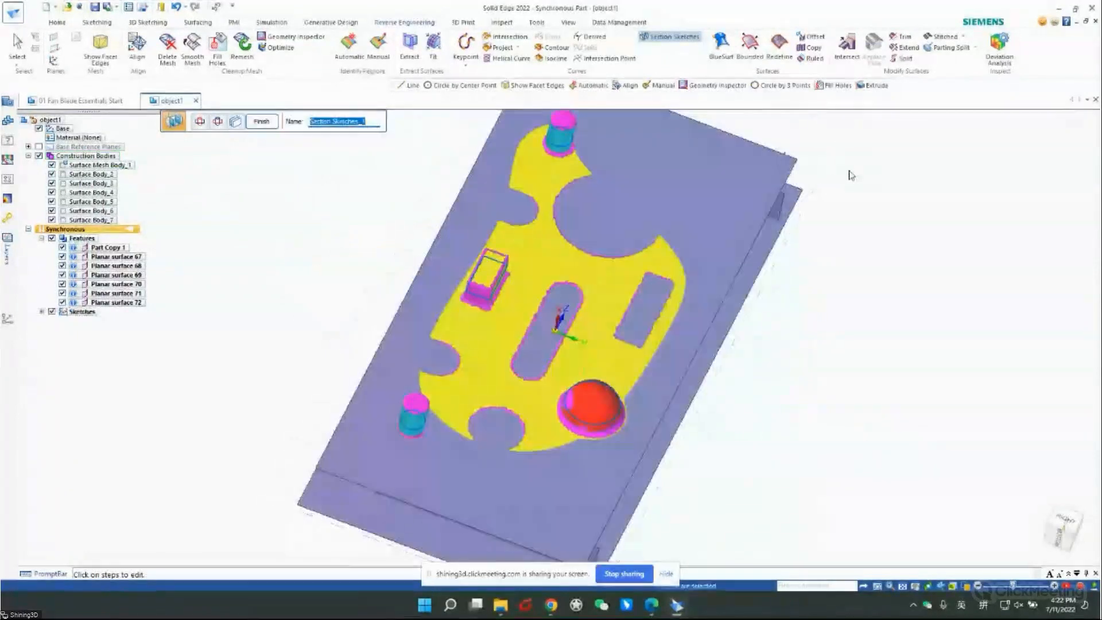
- Hide the mesh and fitted surface features so only the section sketches are displayed, and finish the Section Sketches command
click(51, 237)
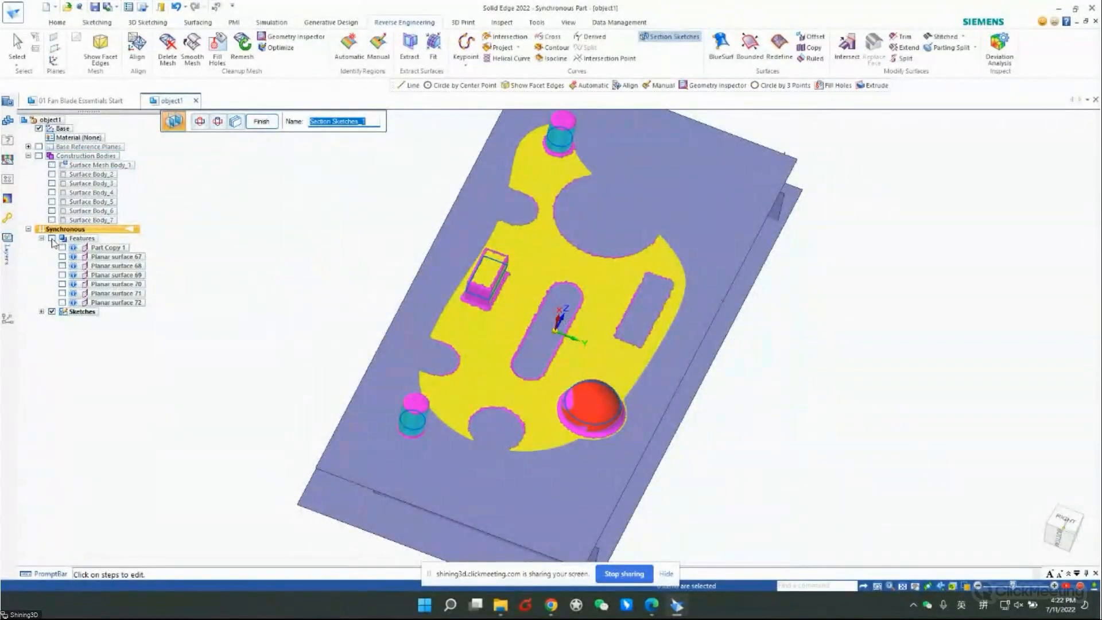
mouse_move(757, 489)
middle_down()
mouse_move(590, 423)
mouse_move(708, 528)
mouse_move(651, 550)
middle_up()
middle_drag(666, 296, 761, 350)
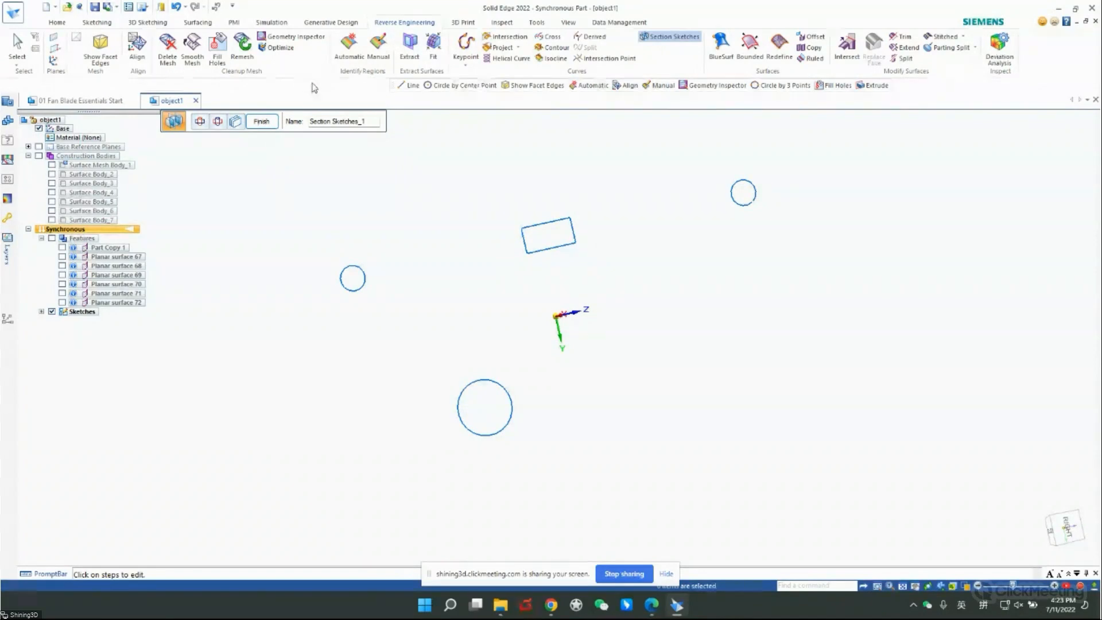
click(261, 122)
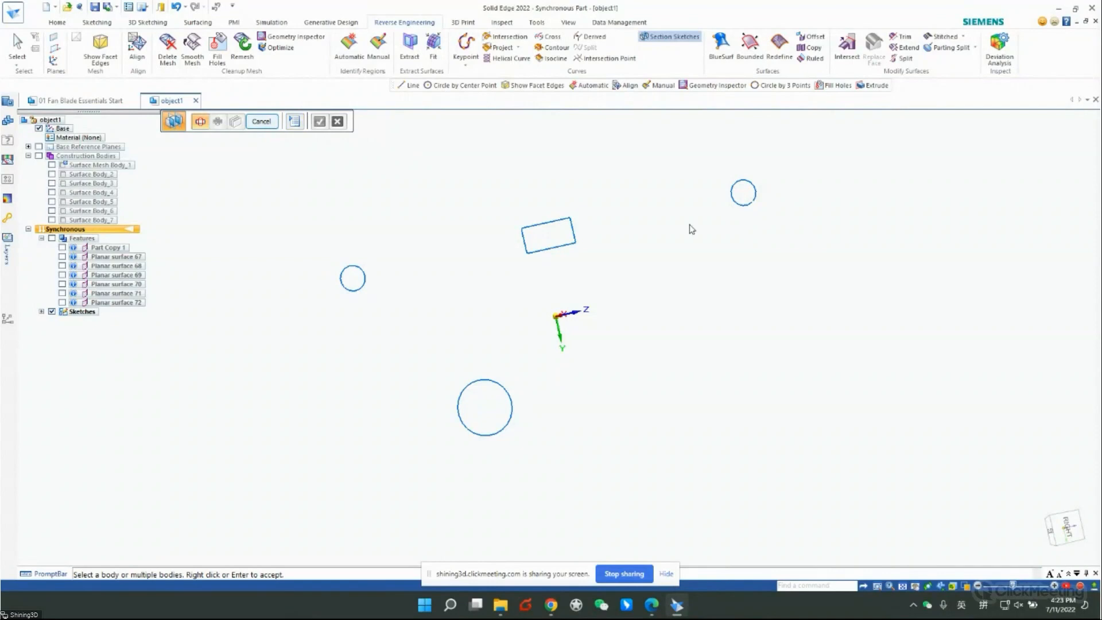
click(272, 127)
middle_drag(701, 308, 617, 342)
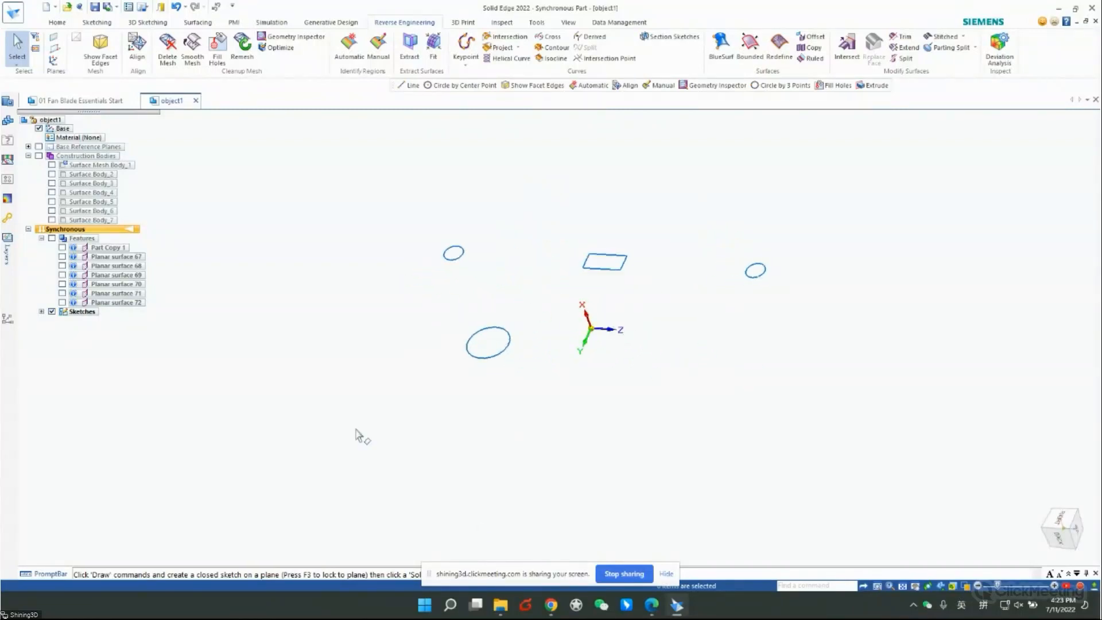
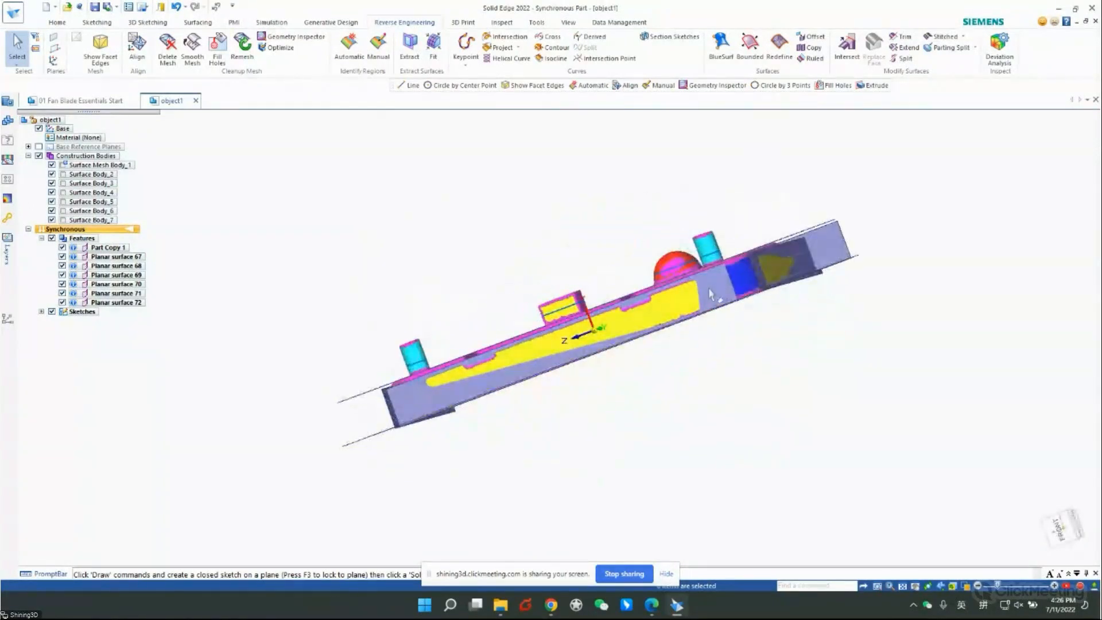
- Hide the scanned mesh (Part Copy 1), leaving the fitted planes and section sketches displayed
scroll(458, 384, up, 5)
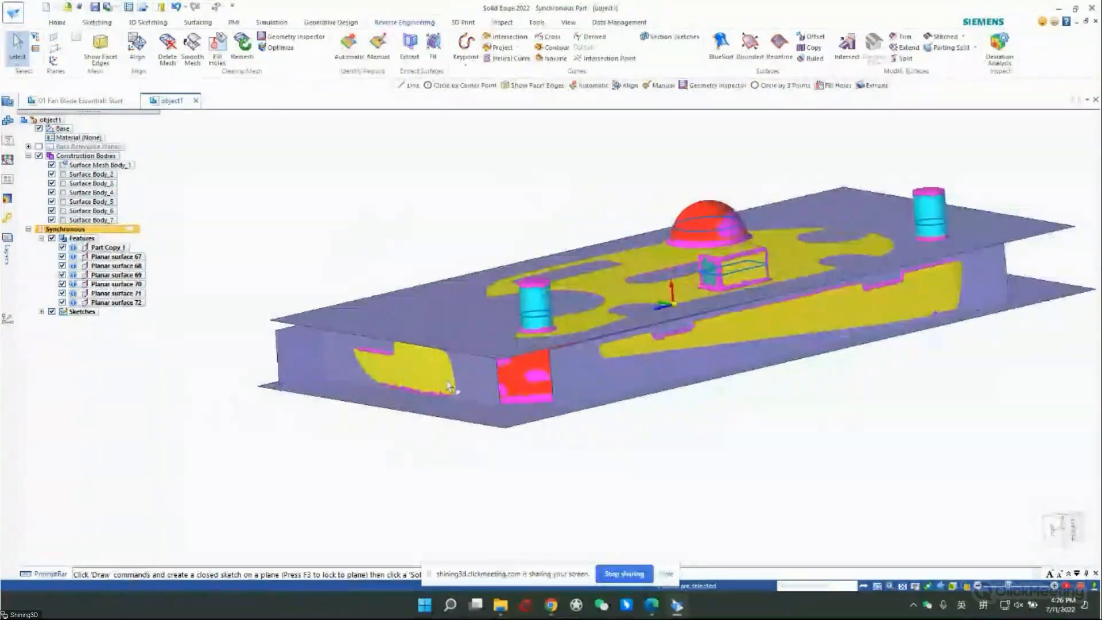
middle_drag(536, 384, 745, 295)
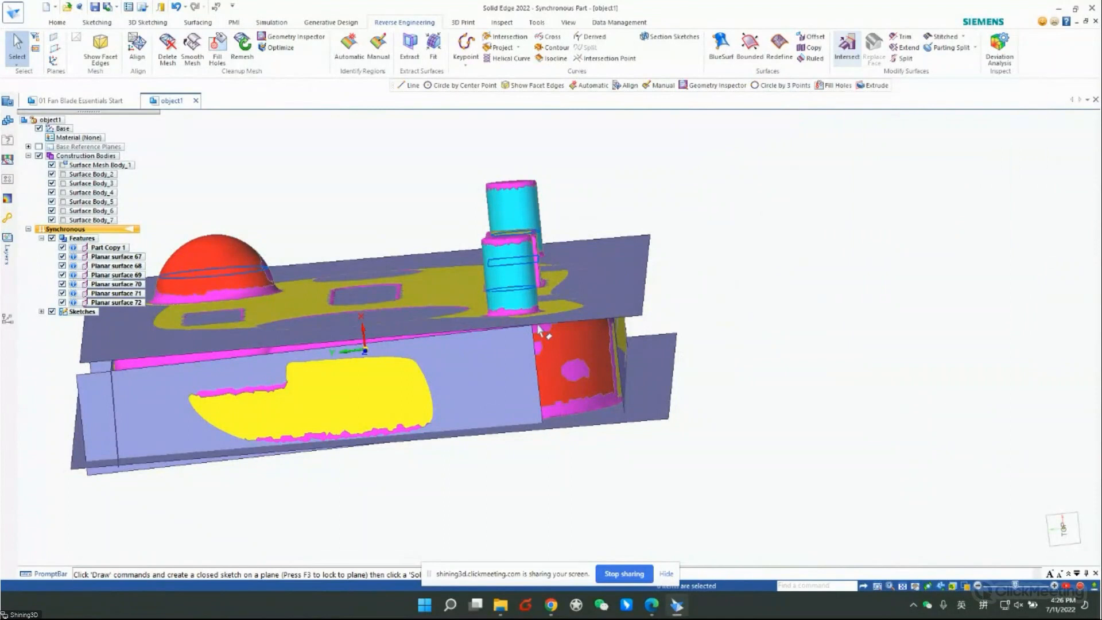
middle_drag(539, 330, 819, 288)
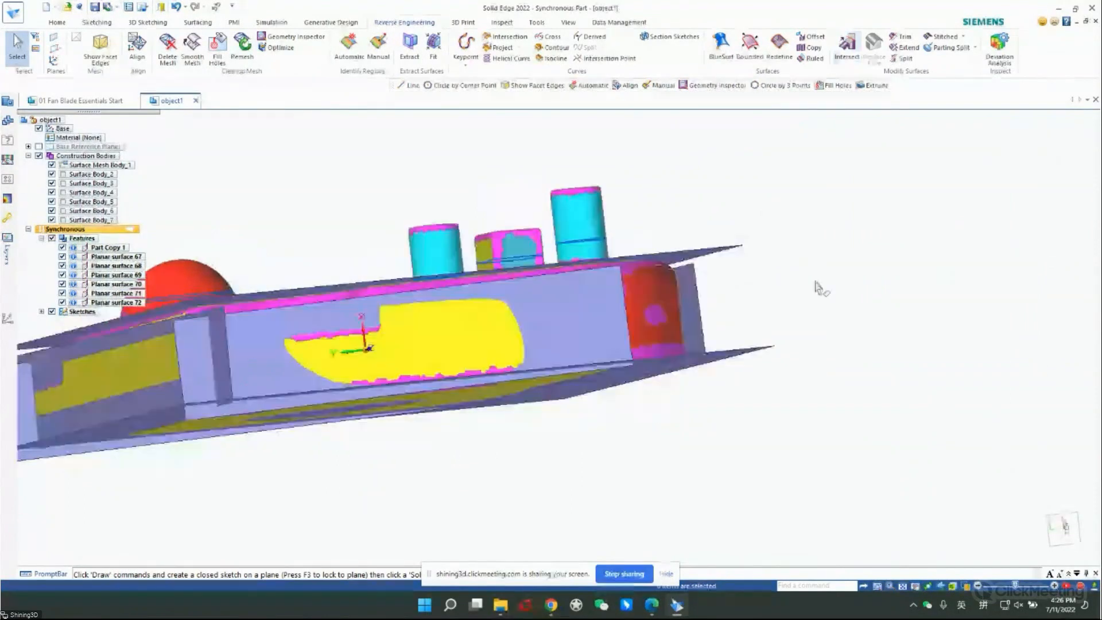
middle_drag(653, 303, 373, 328)
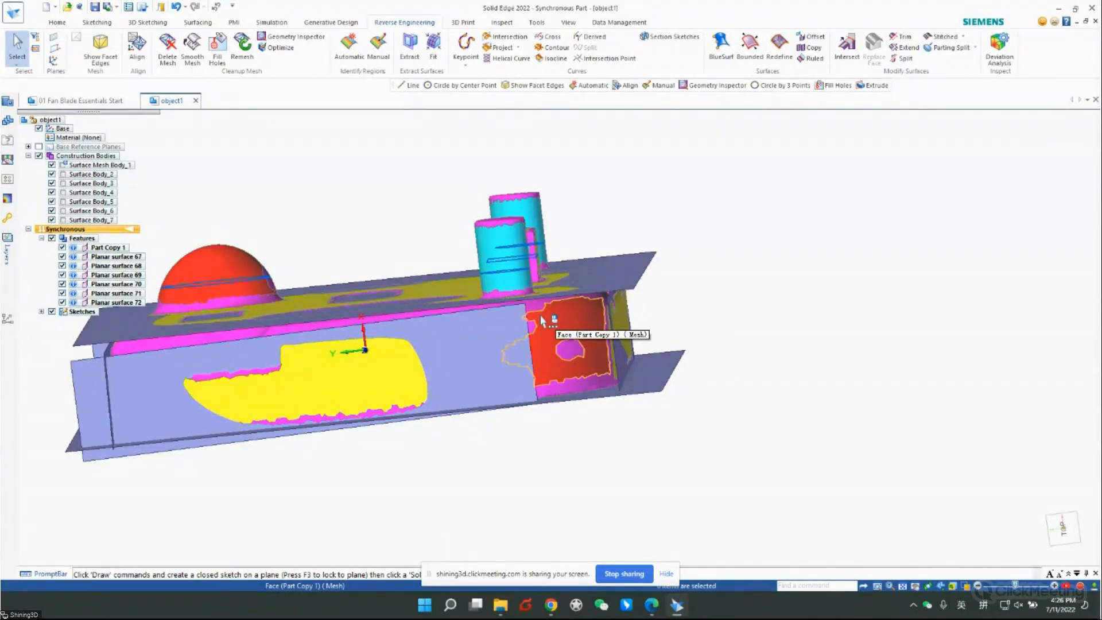
middle_drag(567, 349, 459, 235)
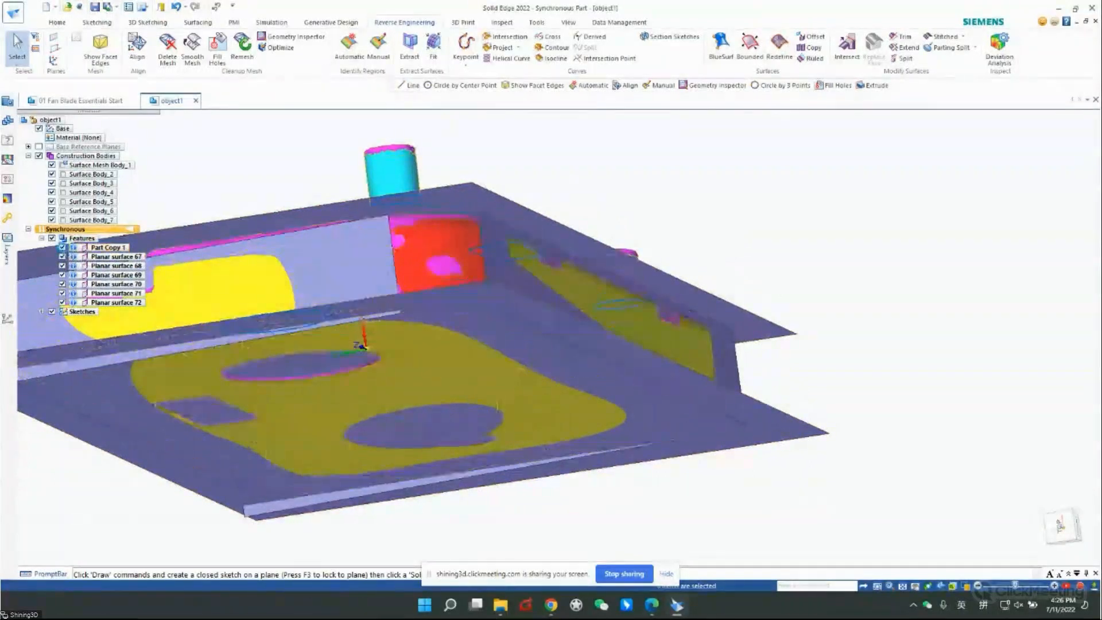
click(62, 248)
middle_drag(512, 284, 625, 365)
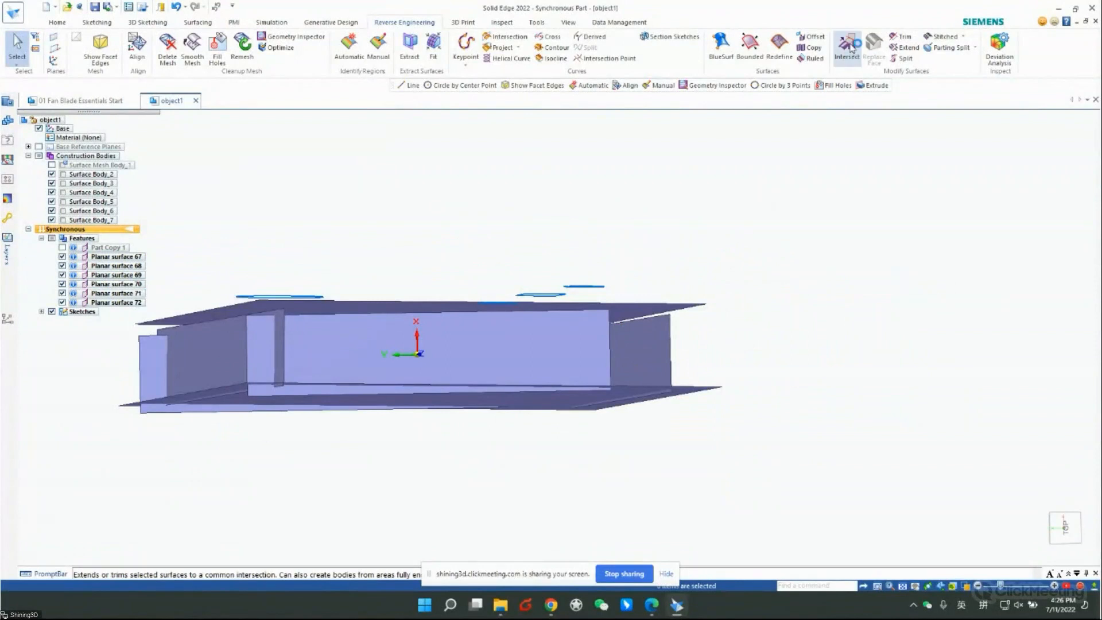
- Extend the end-face plane nearest the large stepped hole sideways beyond the notched long side and upward past the upper plane
click(906, 48)
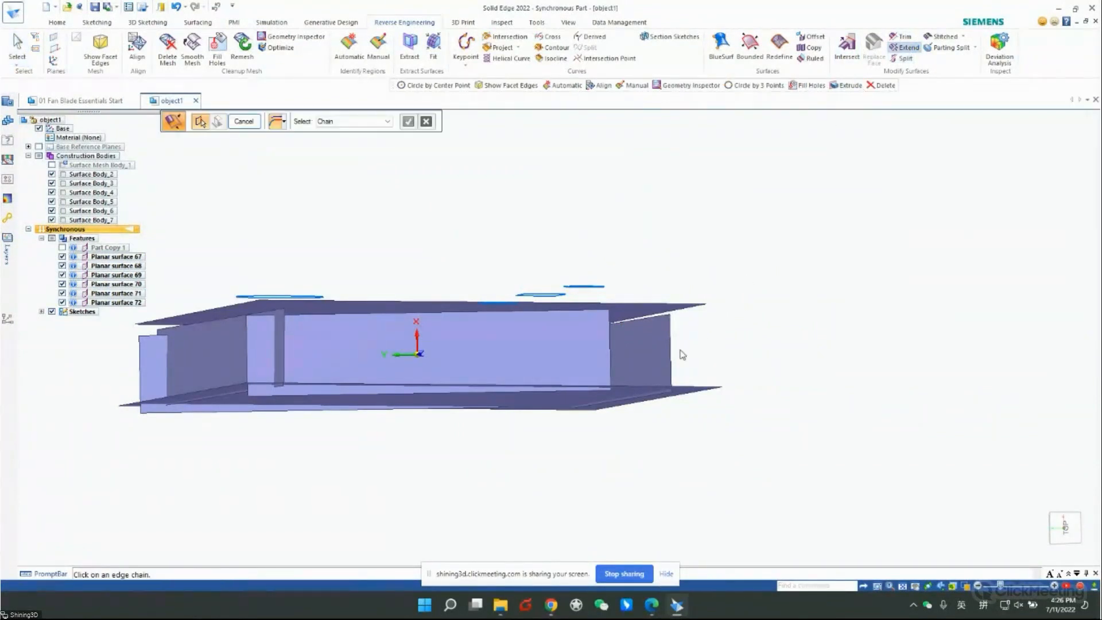
click(610, 341)
right_click(615, 341)
click(781, 356)
middle_drag(723, 366, 715, 351)
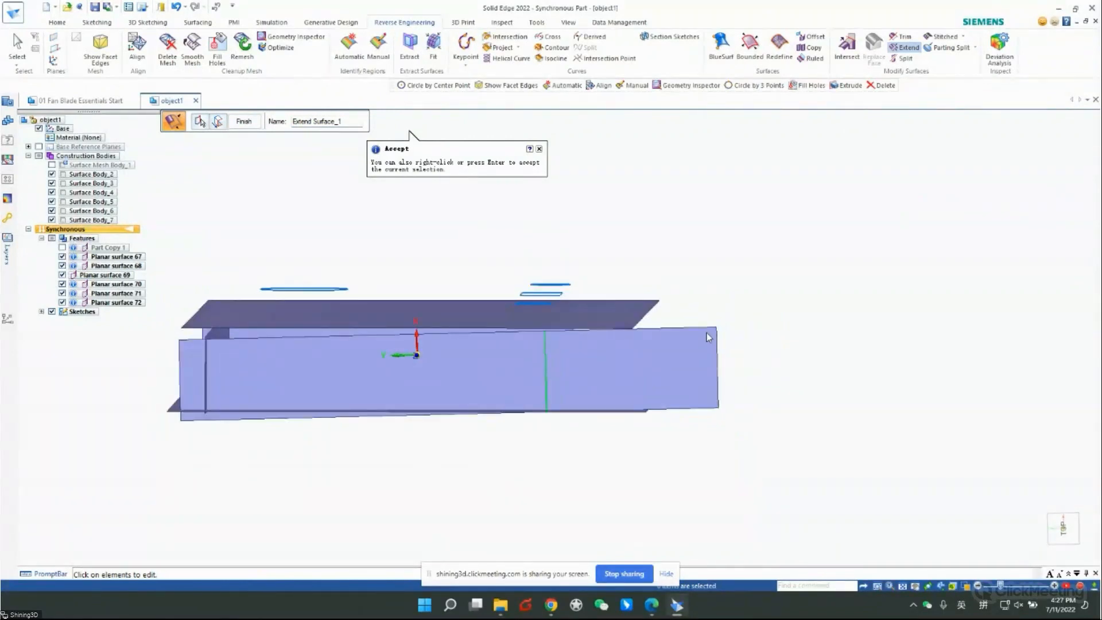
right_click(701, 326)
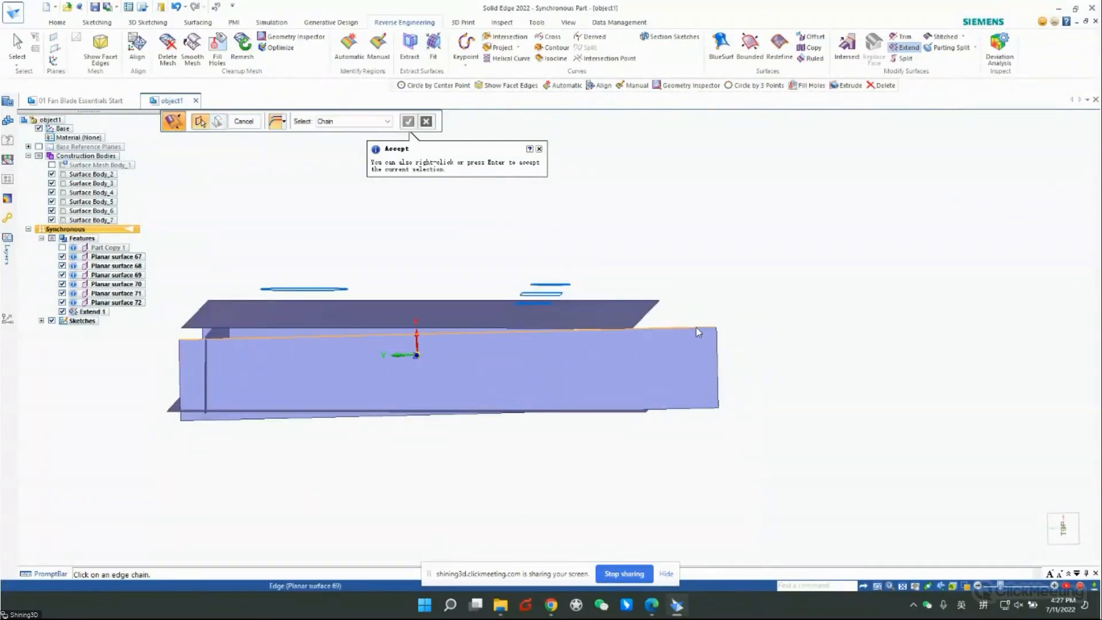
click(710, 285)
right_click(710, 285)
- Extend the upper edge of the long side plane nearest the dome by about 13 mm, past the plate's upper plane
middle_drag(652, 342, 843, 322)
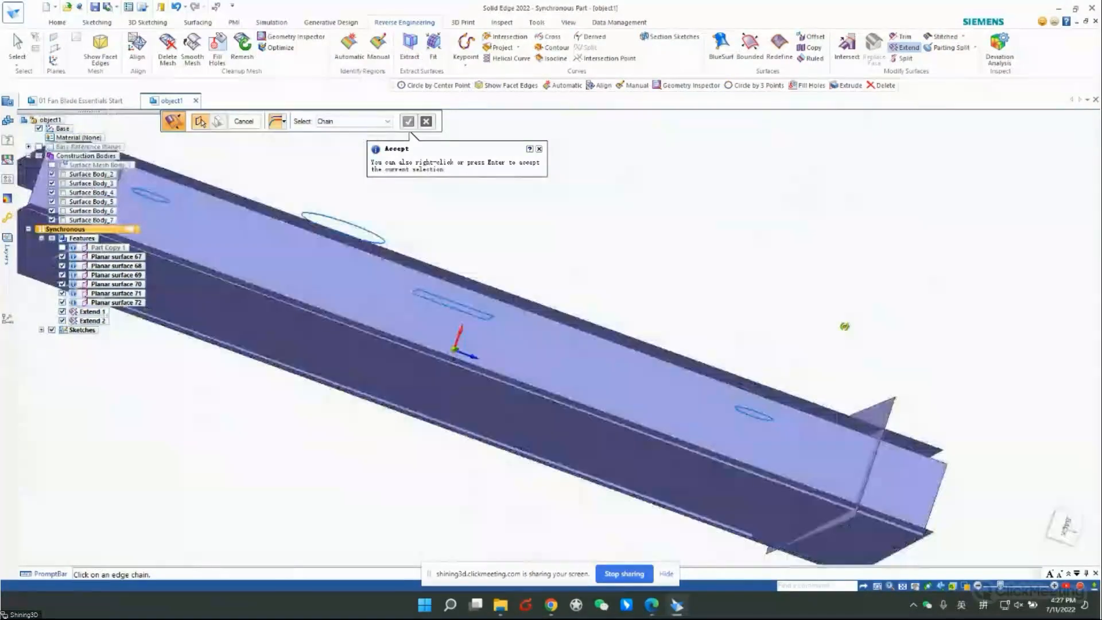
click(814, 415)
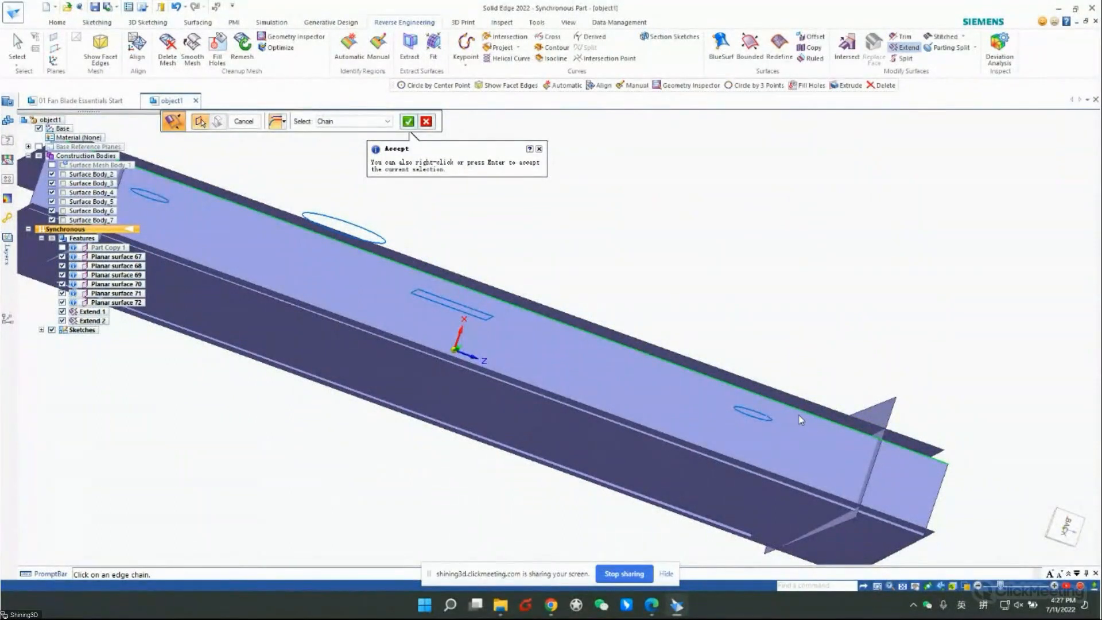
right_click(801, 415)
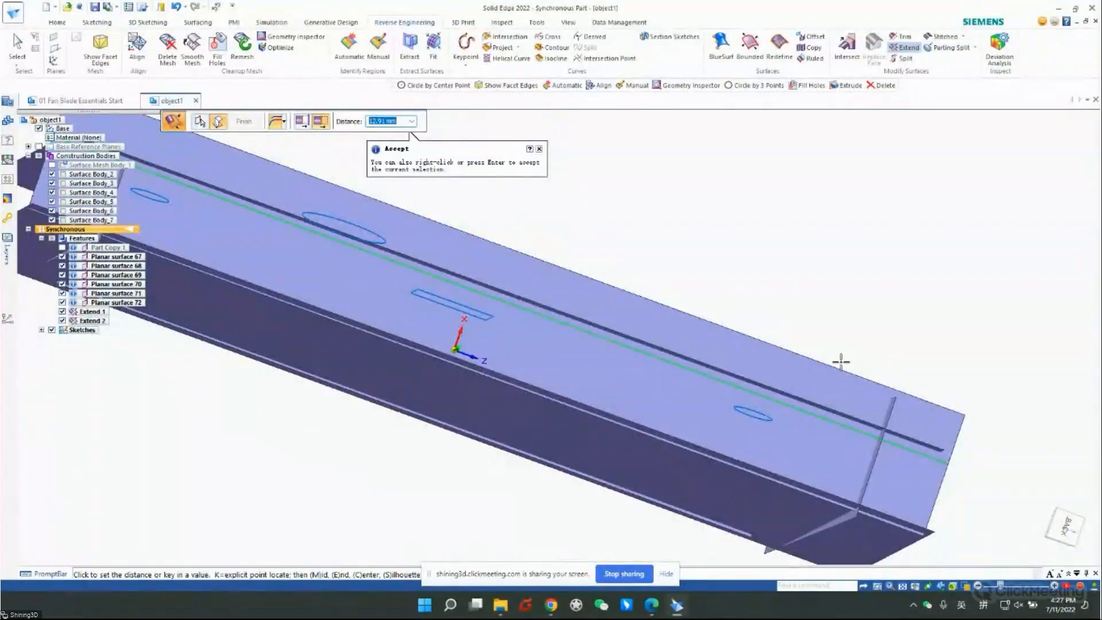
click(841, 362)
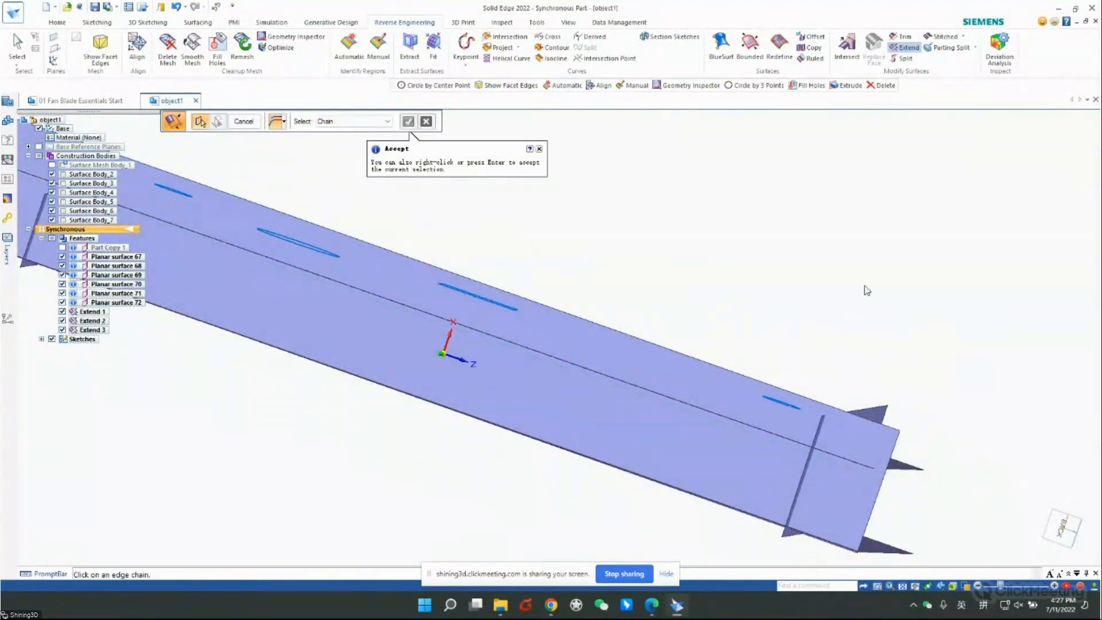
- Extend the upper edge of the end-face plane opposite the large stepped hole past the plate's upper plane
scroll(867, 290, down, 2)
scroll(868, 292, up, 6)
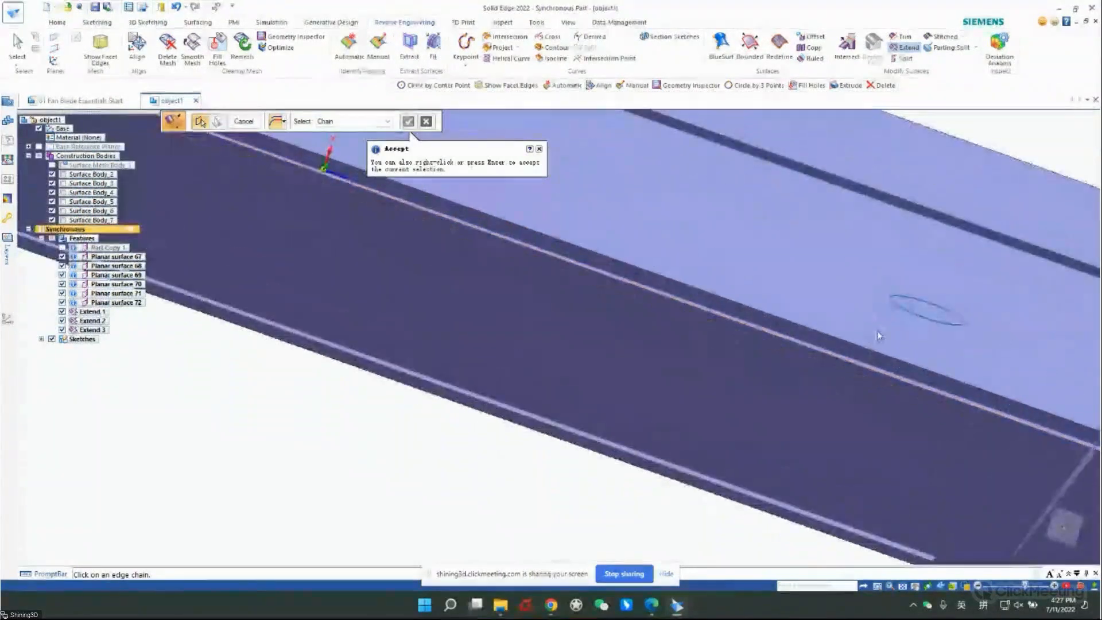
scroll(876, 336, down, 6)
scroll(881, 445, up, 5)
middle_drag(794, 315, 830, 337)
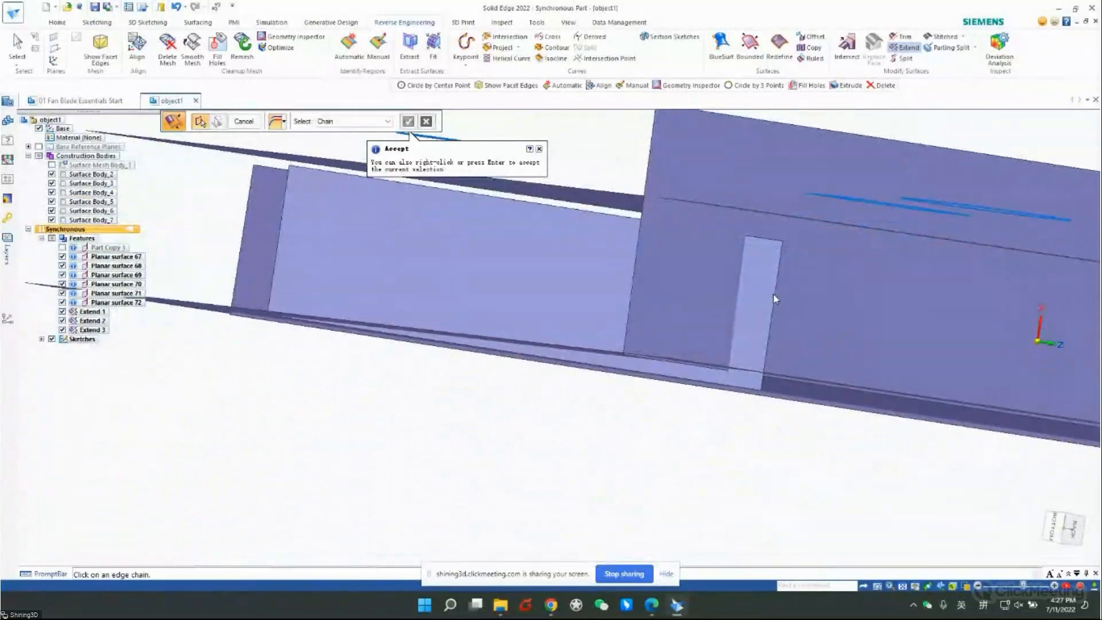
click(773, 244)
right_click(794, 201)
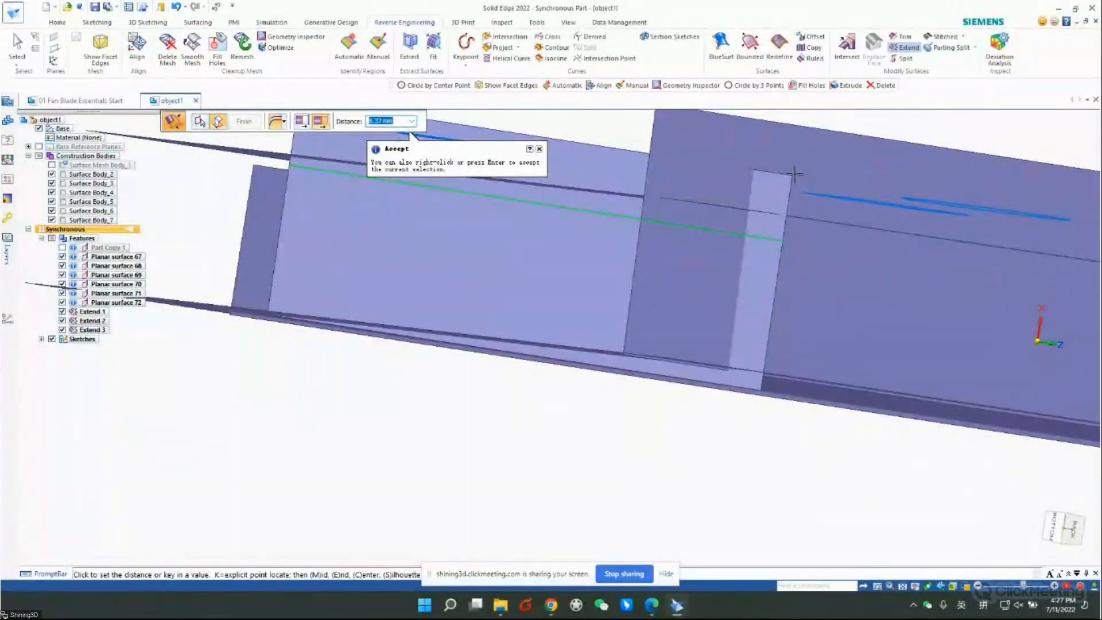
click(814, 191)
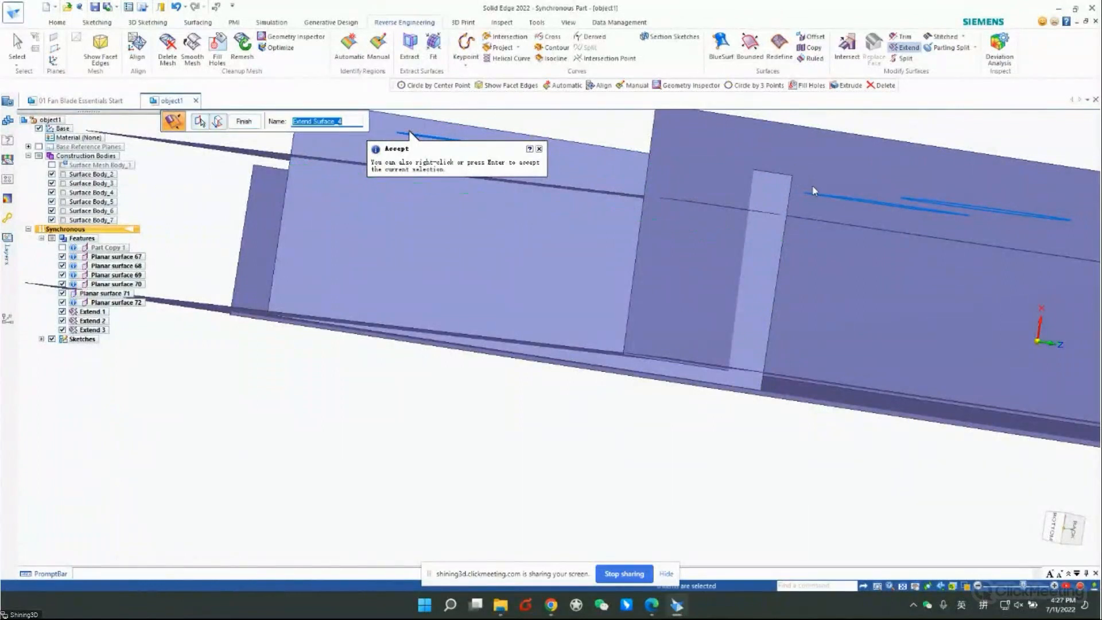
right_click(813, 191)
middle_drag(749, 317, 854, 344)
scroll(854, 344, down, 5)
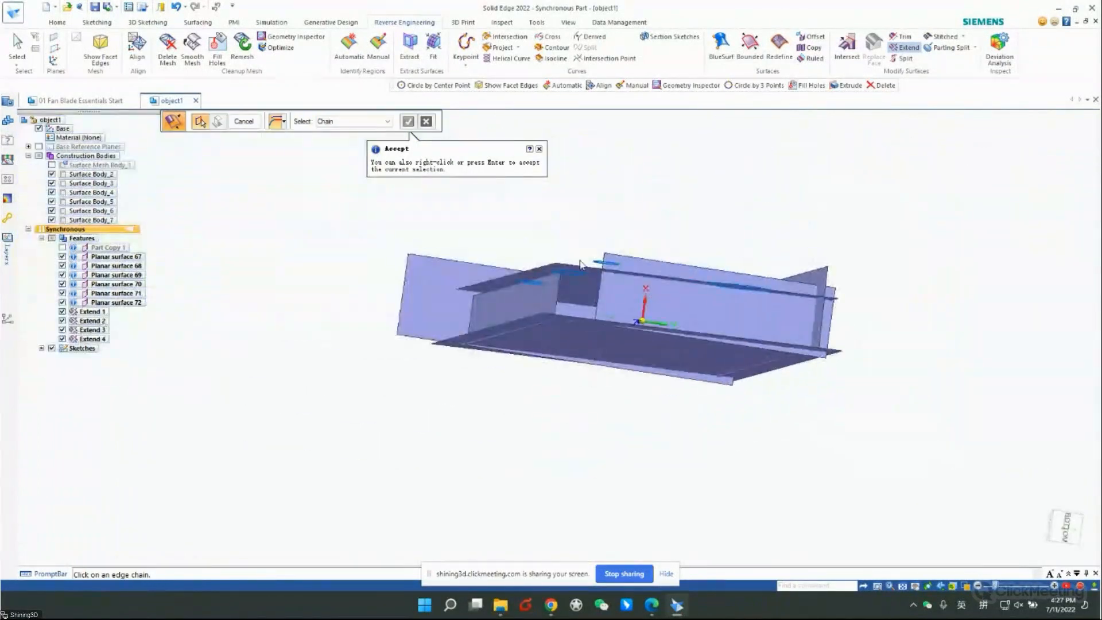
- Extend the end-face plane opposite the large stepped hole sideways past the long side farthest from the dome
scroll(580, 264, up, 4)
click(625, 305)
right_click(626, 305)
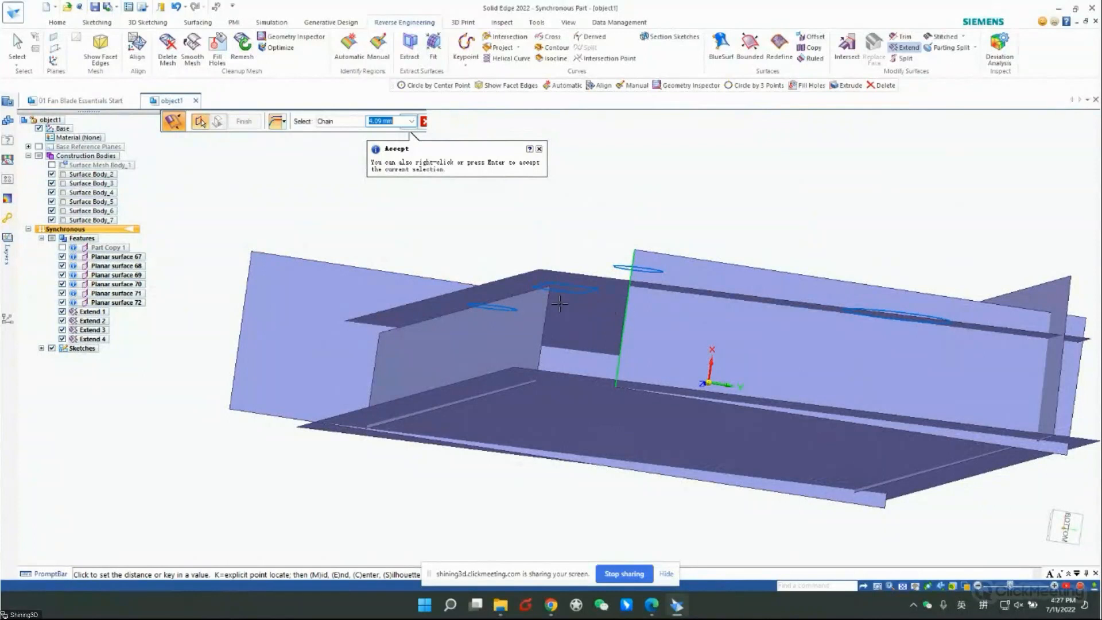
click(539, 315)
right_click(539, 314)
- Extend the vertical edge of the long side plane farthest from the dome lengthwise past the end plane opposite the stepped hole
middle_drag(539, 314, 740, 318)
click(1063, 351)
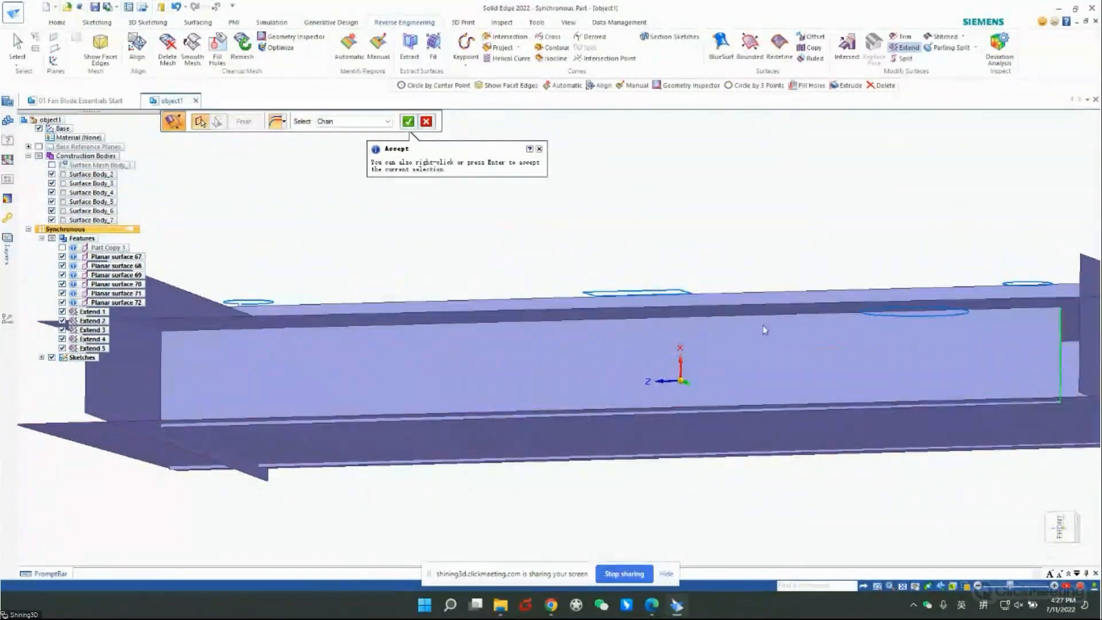
right_click(763, 325)
scroll(693, 316, down, 5)
click(925, 342)
right_click(923, 342)
- Extend the other vertical edge of the same long side plane past the end plane nearest the large stepped hole
scroll(533, 350, up, 4)
middle_drag(487, 346, 540, 344)
click(499, 324)
right_click(499, 324)
click(376, 343)
right_click(376, 344)
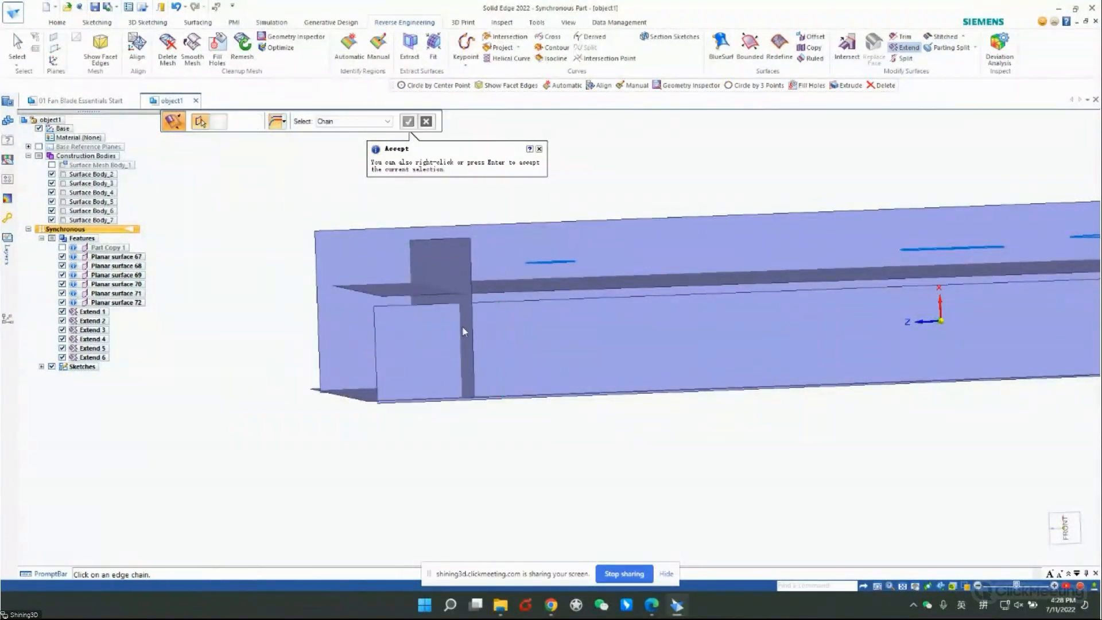
- Extend the upper edge of the long side plane farthest from the dome by about 6.3 mm, past the upper plane
click(537, 300)
right_click(537, 300)
click(545, 268)
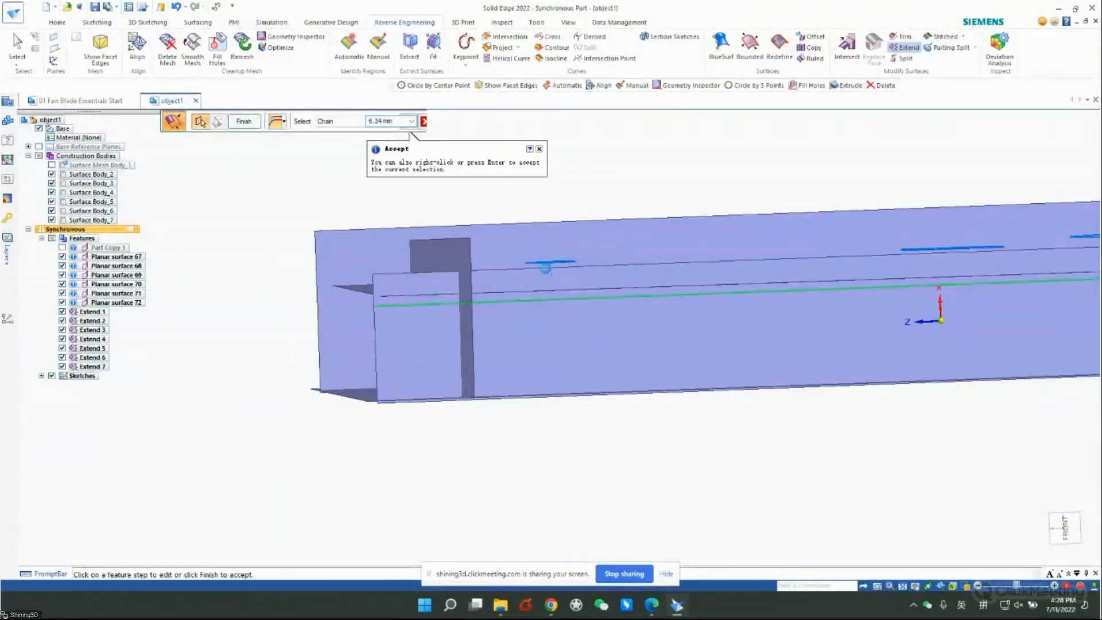
right_click(546, 269)
- Extend the lower edge of the end-face plane opposite the large stepped hole downward past the plate's bottom plane
middle_drag(592, 349, 492, 305)
scroll(435, 343, down, 5)
scroll(632, 337, up, 5)
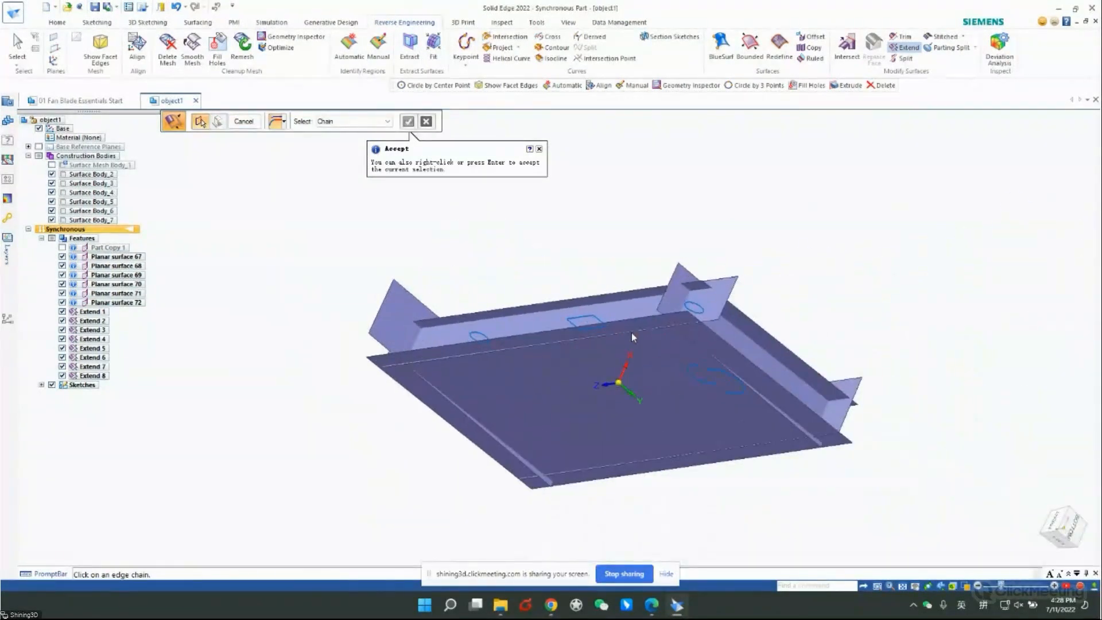
mouse_move(705, 316)
middle_down()
mouse_move(732, 355)
mouse_move(696, 345)
mouse_move(708, 320)
mouse_move(694, 311)
middle_up()
click(691, 311)
right_click(683, 333)
click(680, 337)
right_click(703, 339)
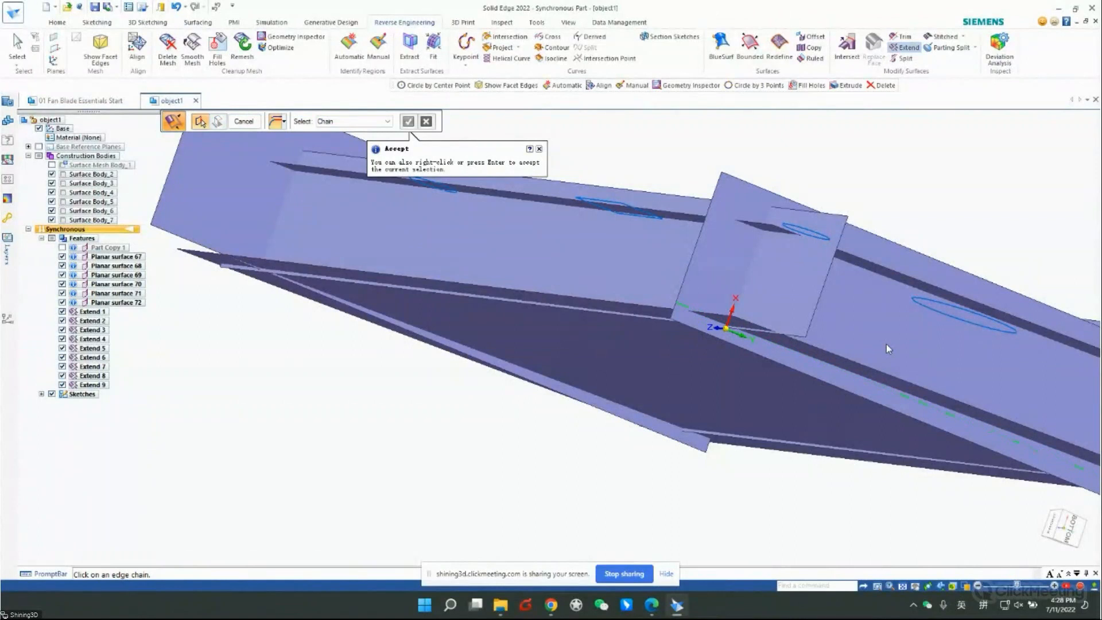
- Examine the extended planes from all sides to check that every neighbouring pair crosses and encloses a volume
middle_drag(886, 343, 770, 265)
middle_drag(659, 343, 875, 238)
middle_drag(674, 279, 723, 210)
scroll(587, 269, down, 4)
middle_drag(587, 271, 632, 335)
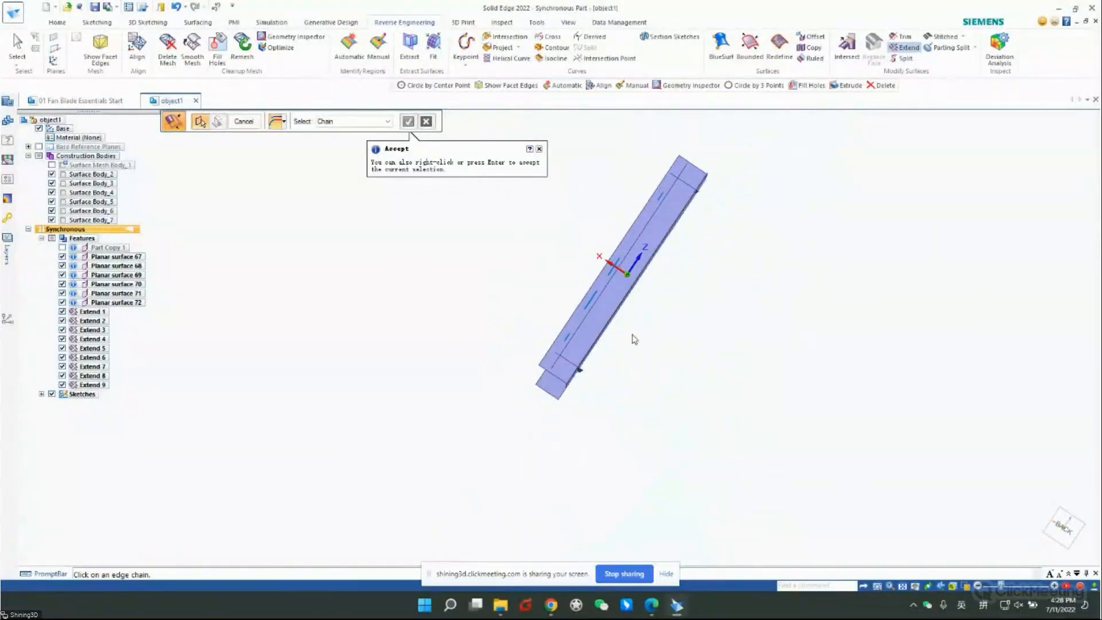
scroll(631, 339, down, 3)
scroll(567, 339, up, 5)
middle_drag(565, 338, 707, 419)
scroll(777, 510, down, 3)
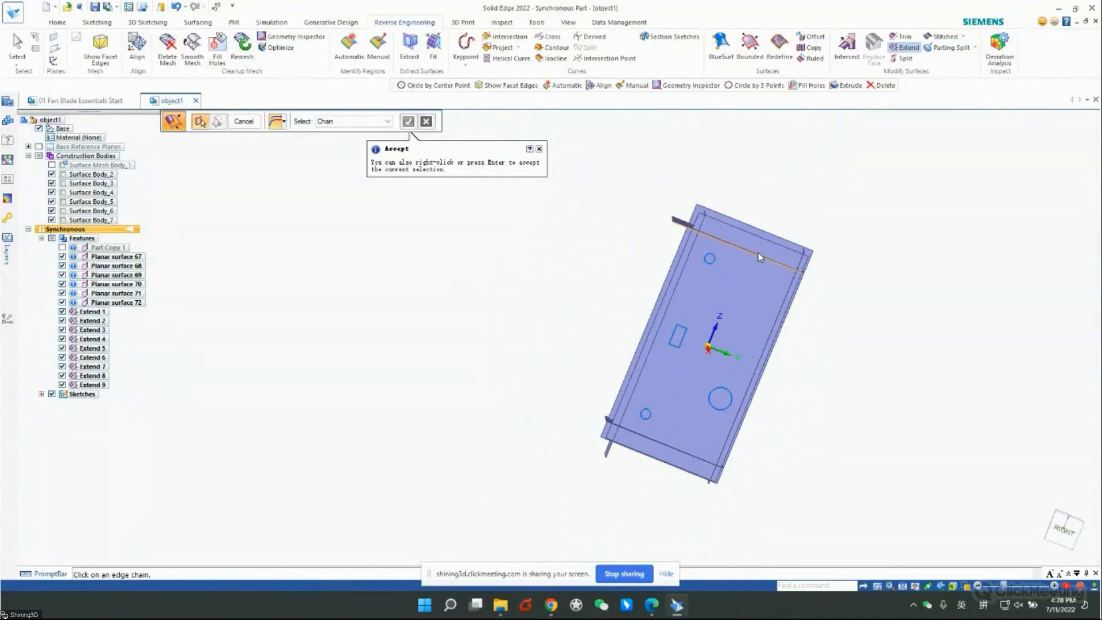
scroll(760, 256, up, 2)
mouse_move(785, 372)
middle_down()
mouse_move(795, 222)
mouse_move(902, 395)
mouse_move(811, 374)
middle_up()
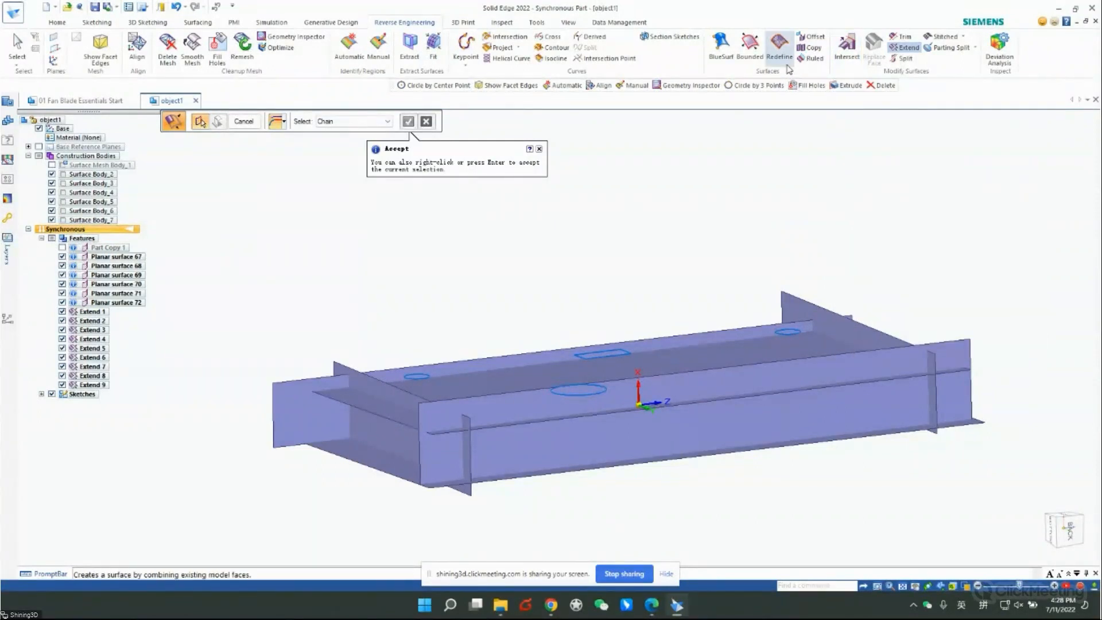
- Intersect all six extended planes with the Intersect command set to Create design bodies, and accept the selection
click(847, 48)
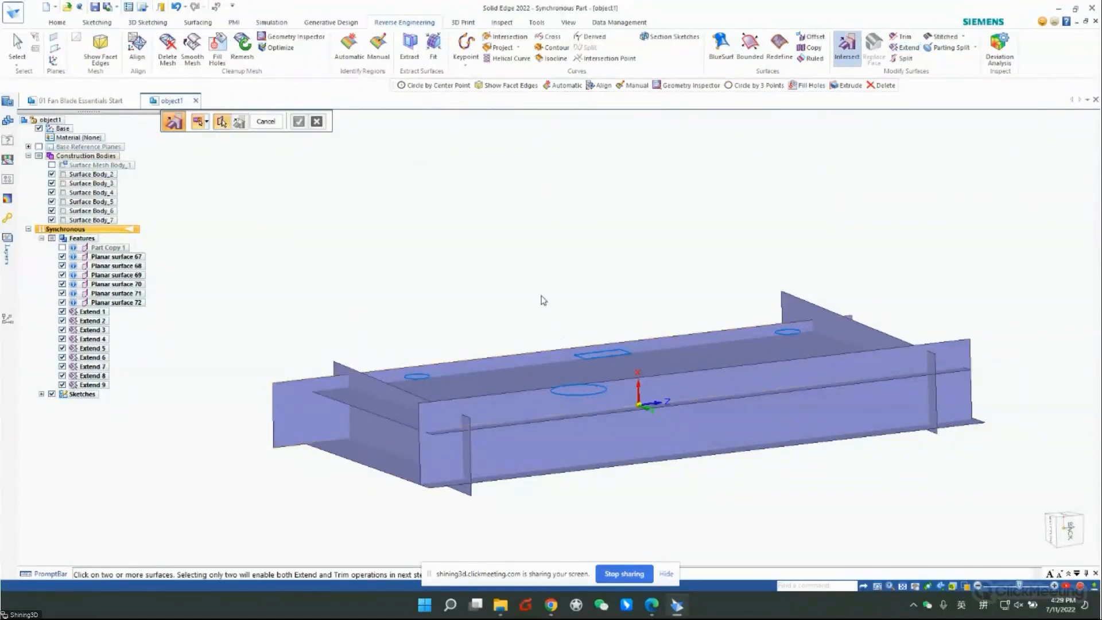
click(208, 123)
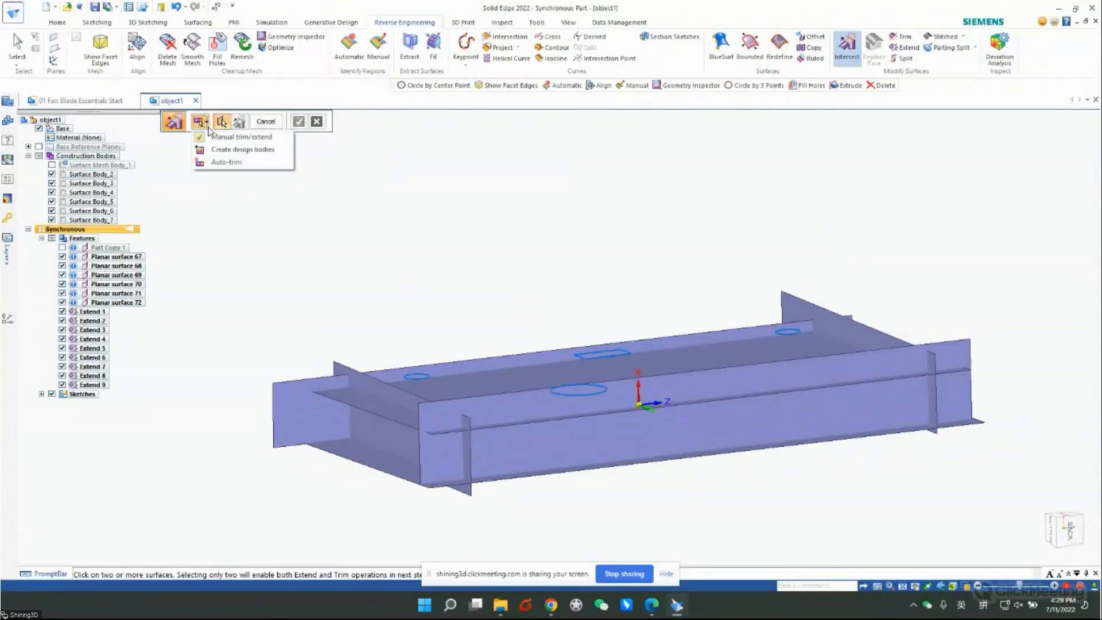
click(253, 150)
scroll(317, 175, down, 2)
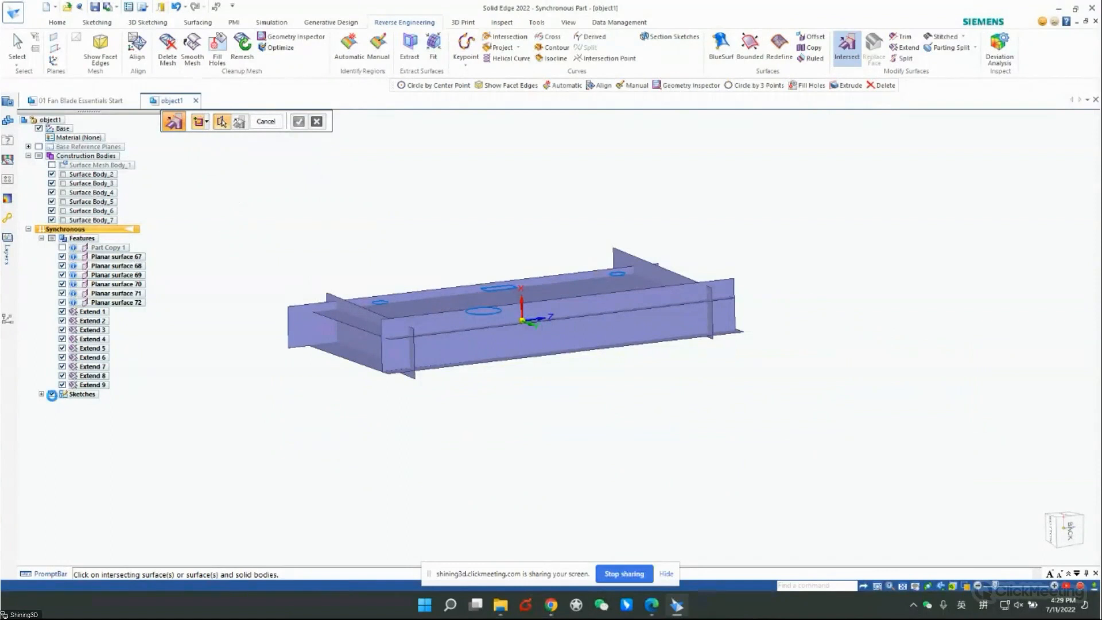
drag(248, 183, 901, 487)
middle_drag(901, 487, 410, 179)
right_click(398, 183)
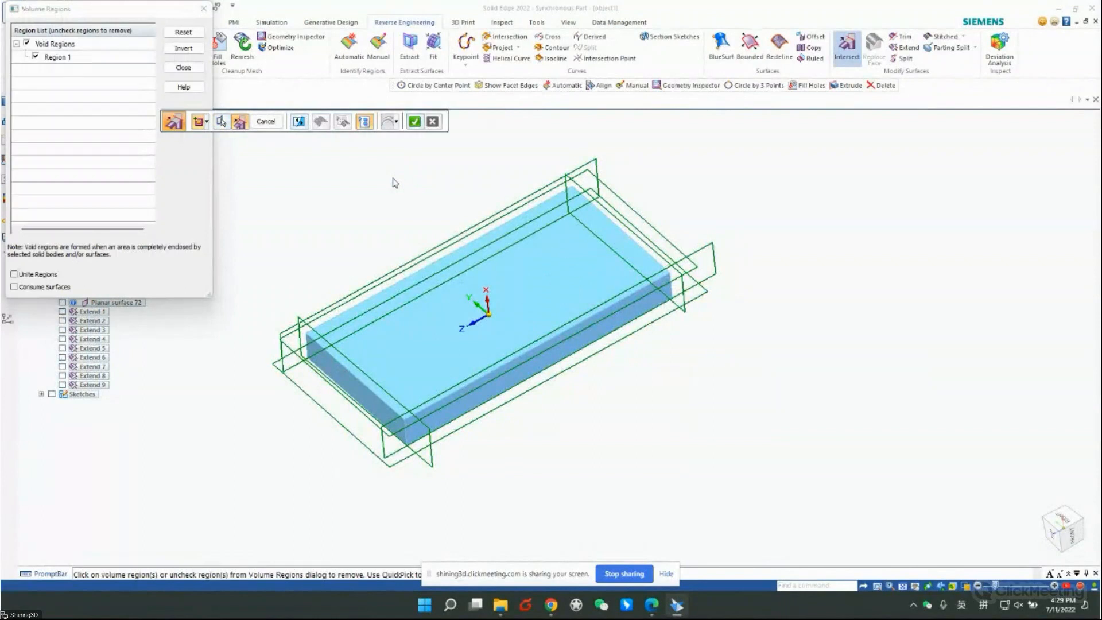
- Try the Unite Regions option for the enclosed Region 1 and turn it back off
middle_drag(554, 344, 924, 255)
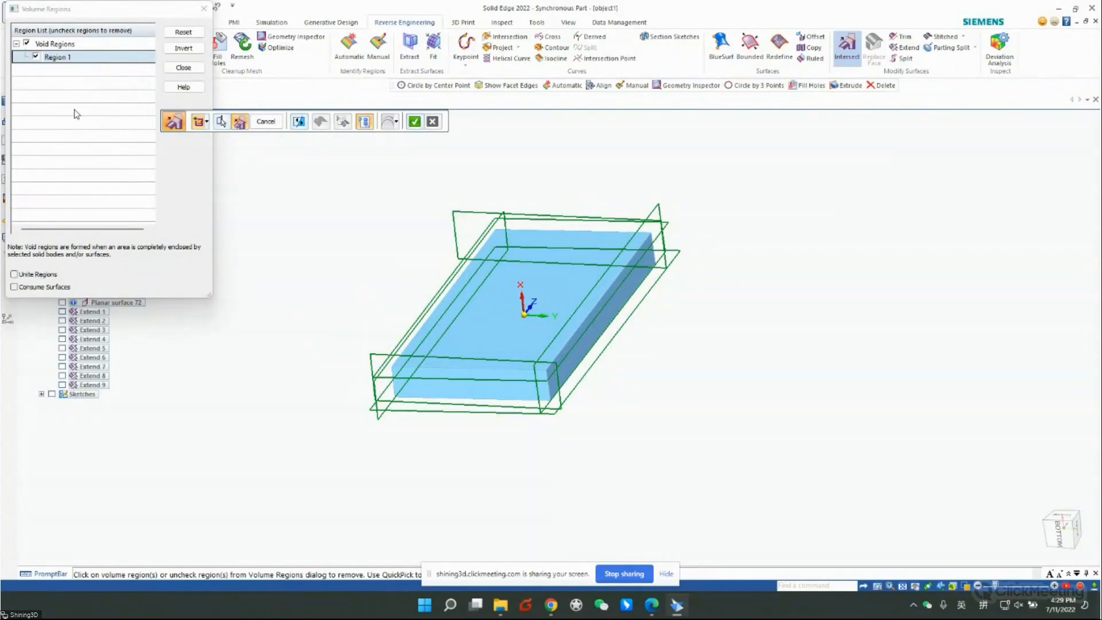
drag(96, 9, 126, 18)
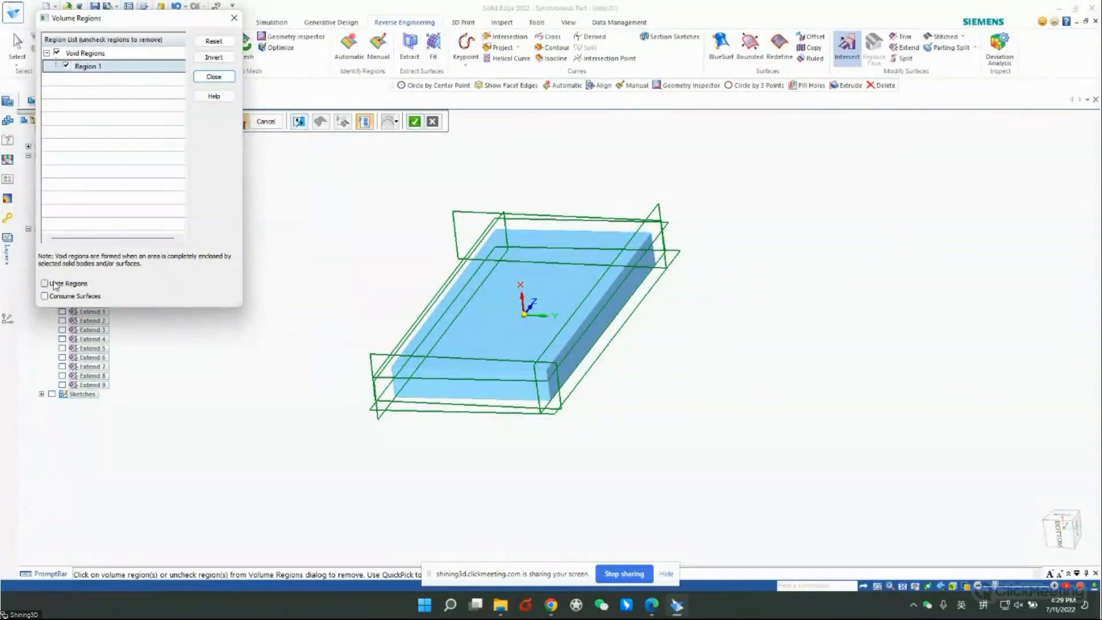
middle_drag(554, 398, 581, 444)
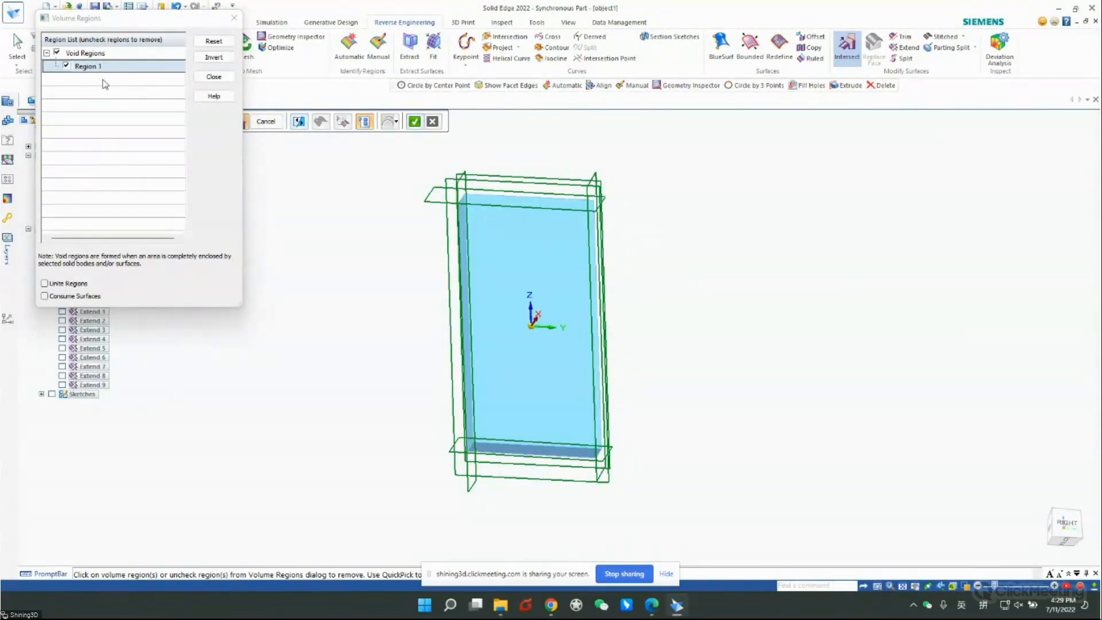
click(44, 285)
click(44, 283)
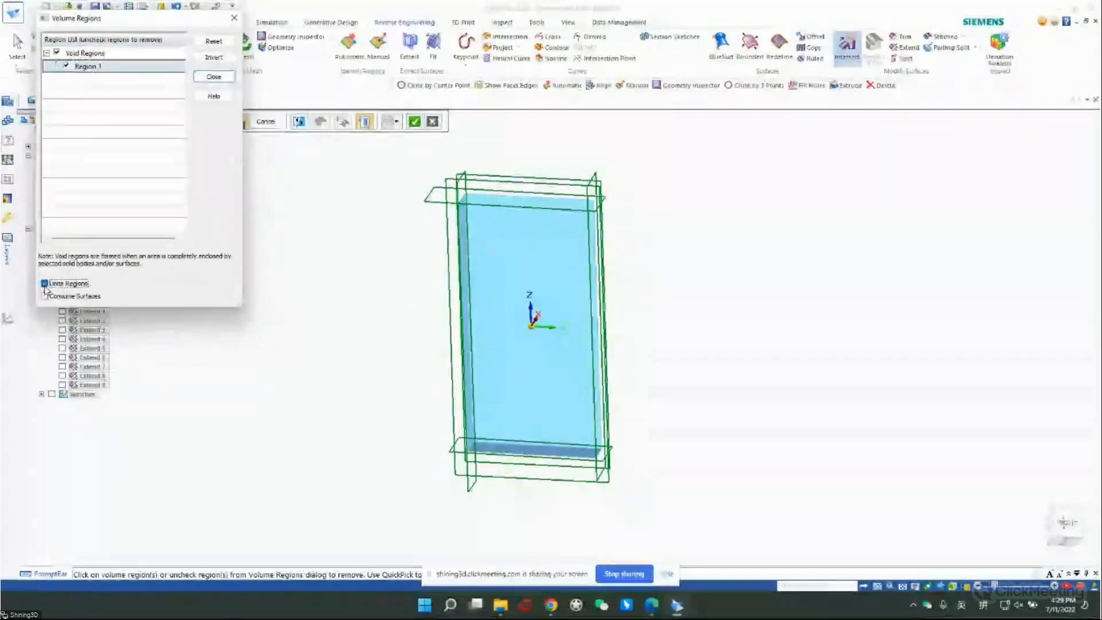
click(45, 284)
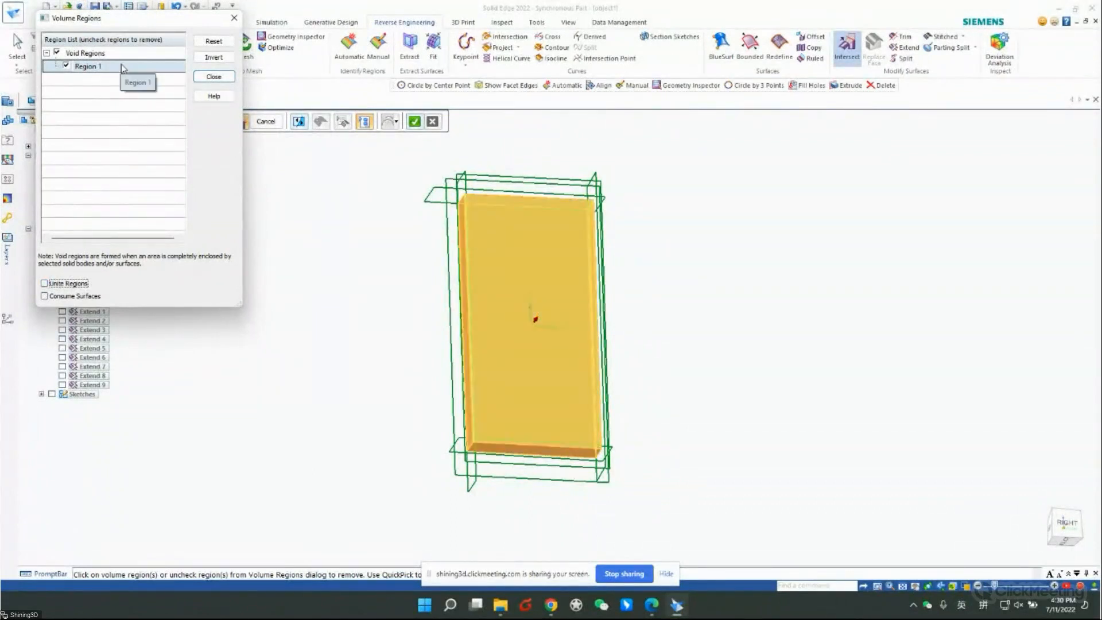
- Enable Consume Surfaces, keep Region 1 included, and create the solid design body from the intersected planes
click(78, 297)
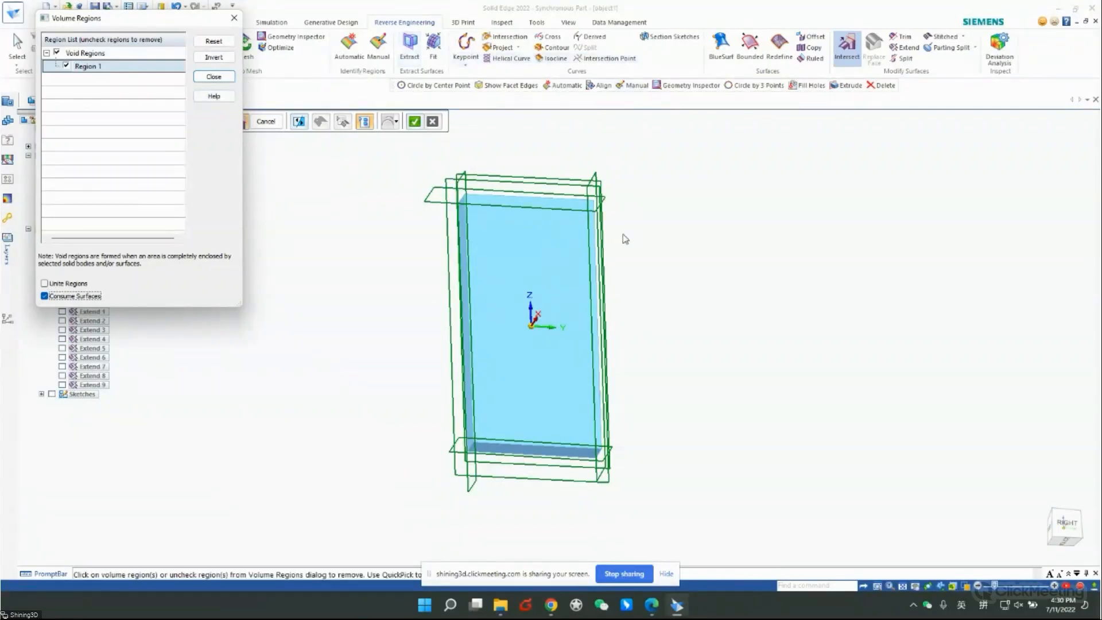
middle_drag(622, 239, 659, 204)
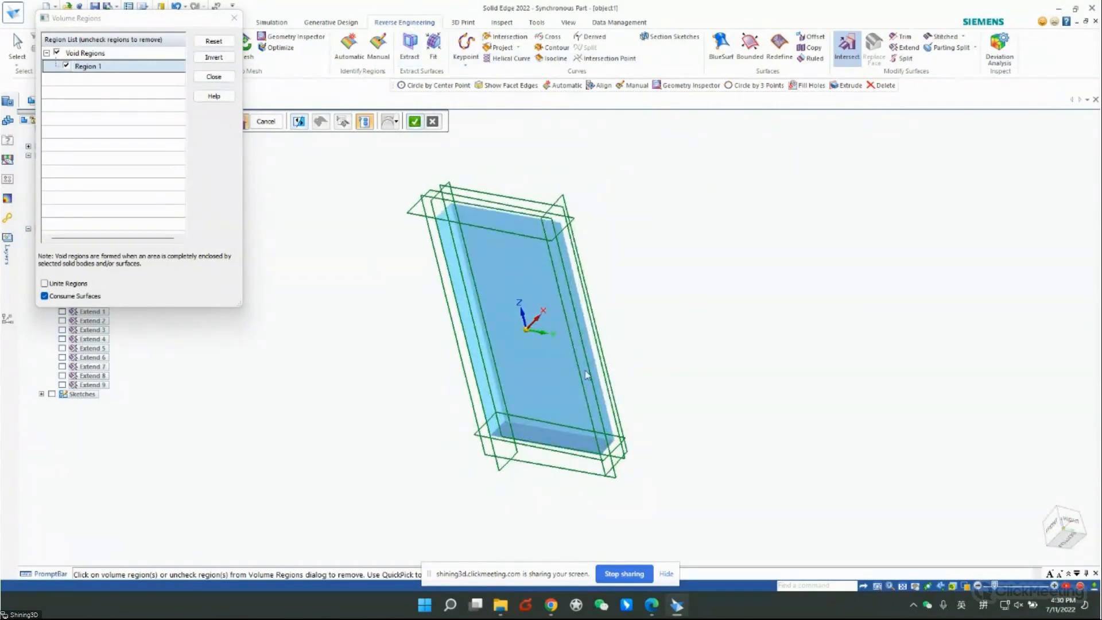
middle_drag(657, 421, 508, 319)
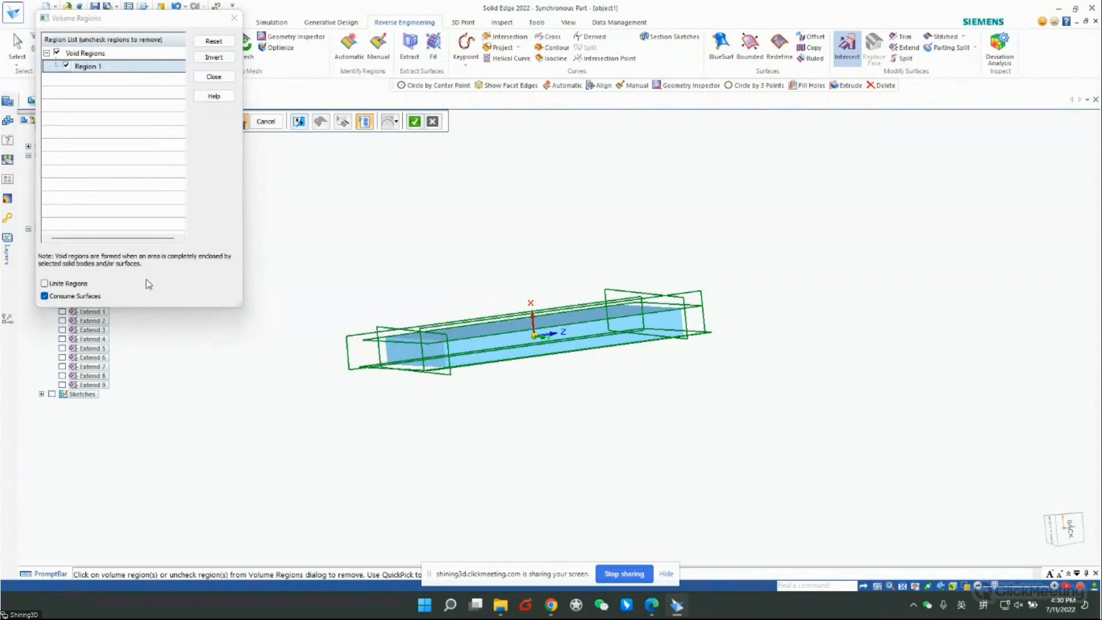
click(50, 299)
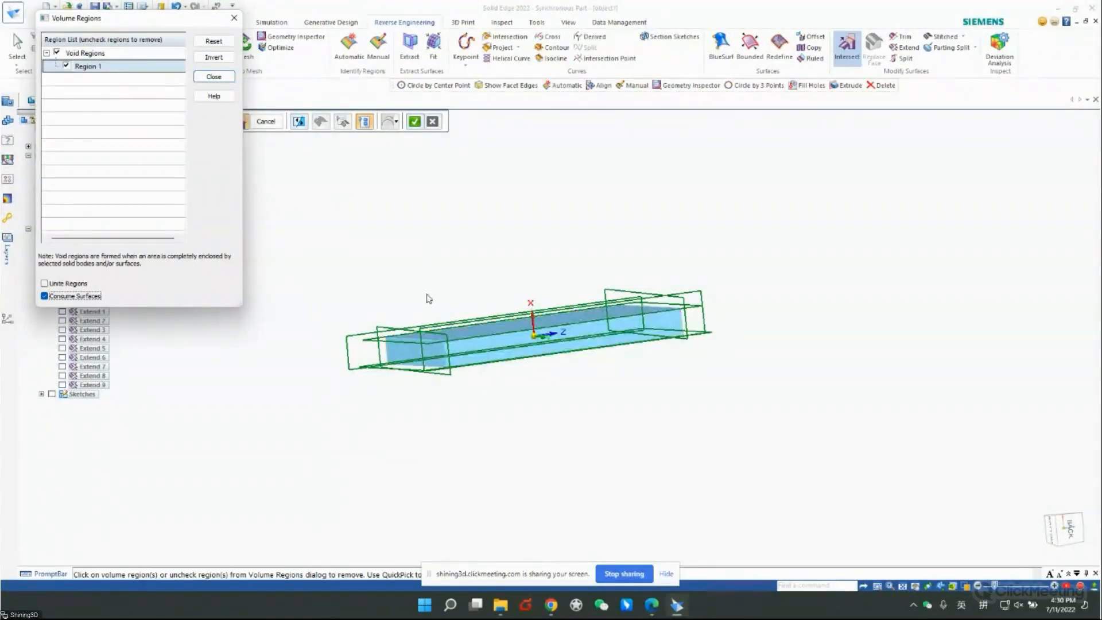
click(209, 78)
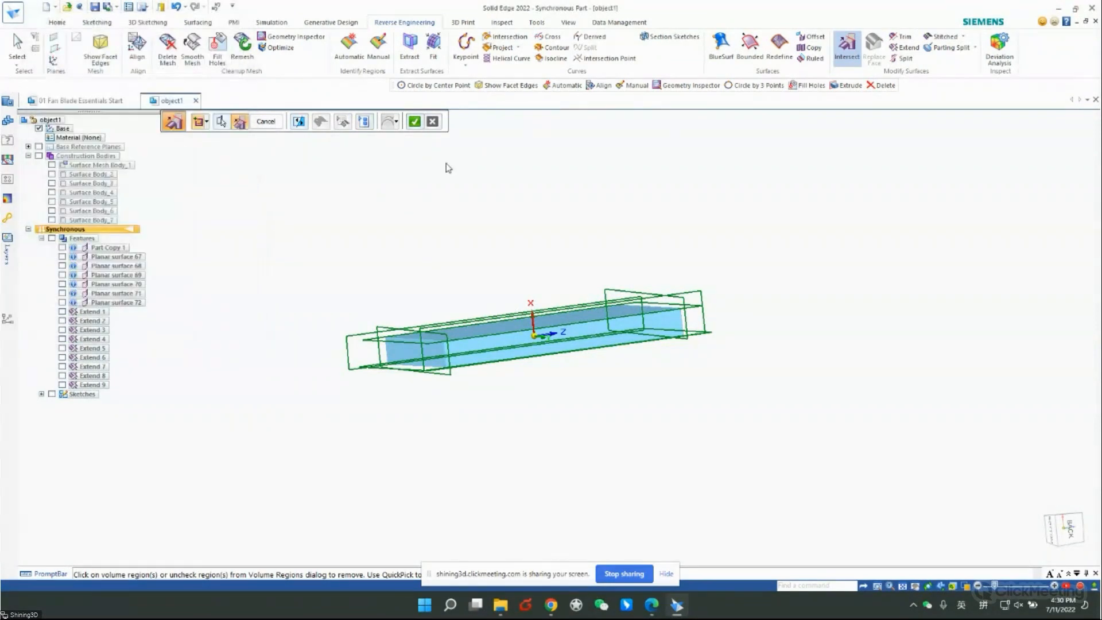
click(416, 121)
- Inspect the solid block from several sides and compare it with the temporarily displayed scanned mesh (Part Copy 1)
middle_drag(587, 290, 689, 294)
scroll(512, 350, down, 2)
scroll(512, 350, up, 2)
middle_drag(579, 344, 453, 401)
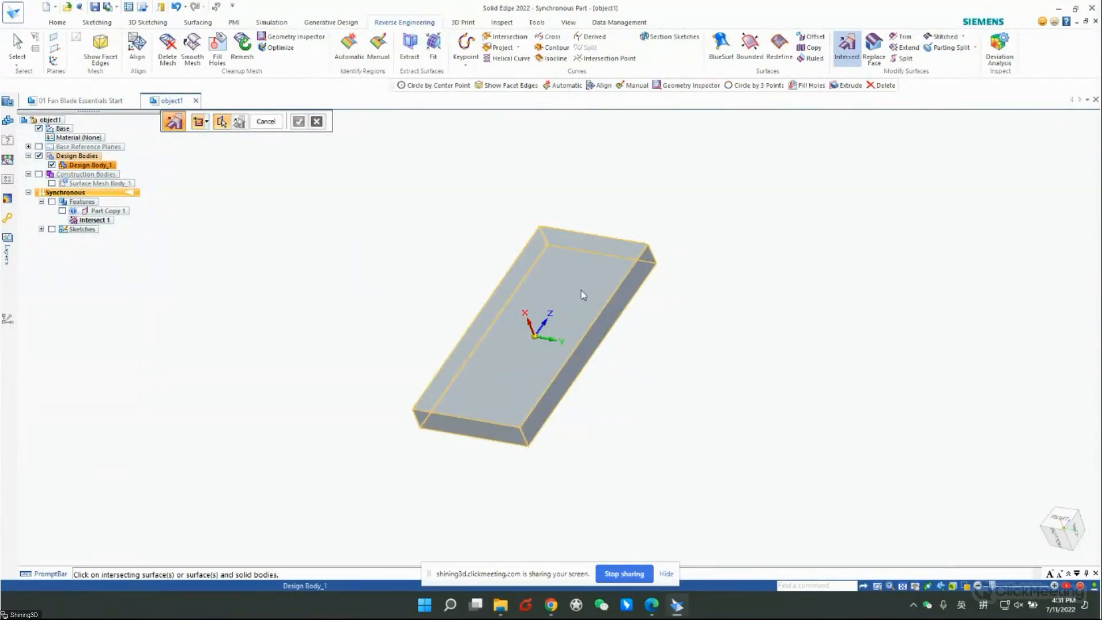
scroll(487, 246, up, 4)
middle_drag(488, 247, 560, 409)
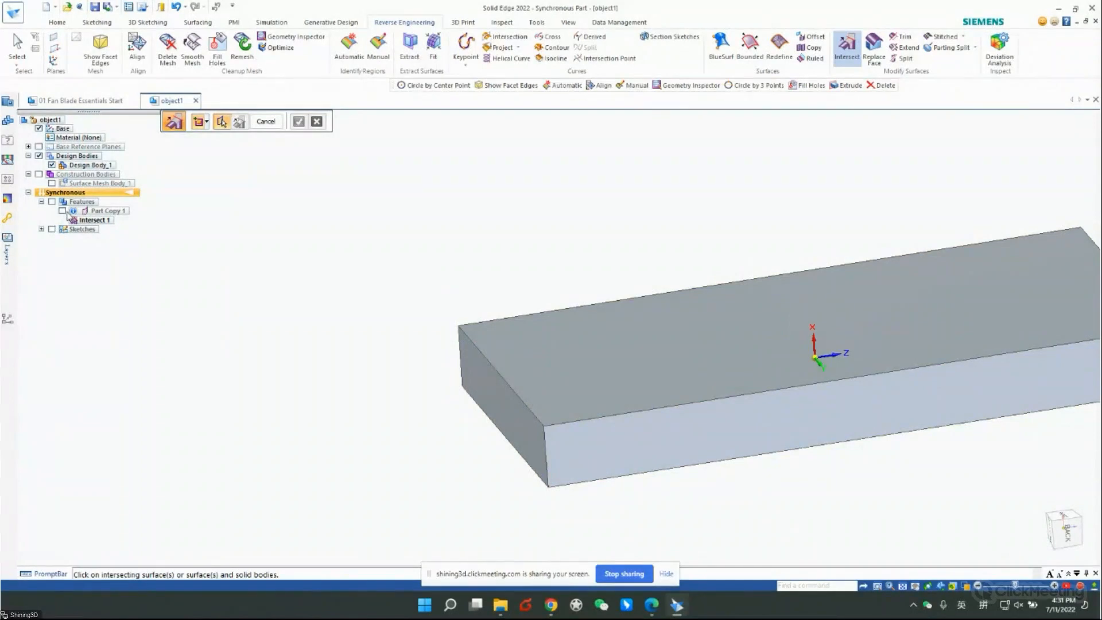
click(62, 211)
scroll(405, 192, down, 4)
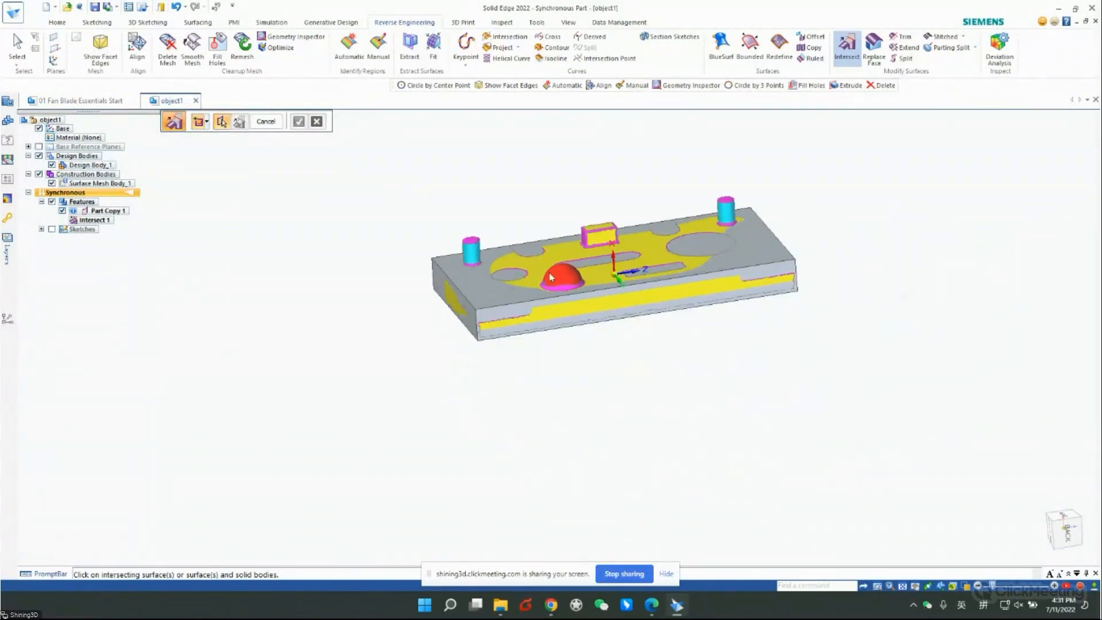
middle_drag(573, 249, 622, 229)
click(62, 210)
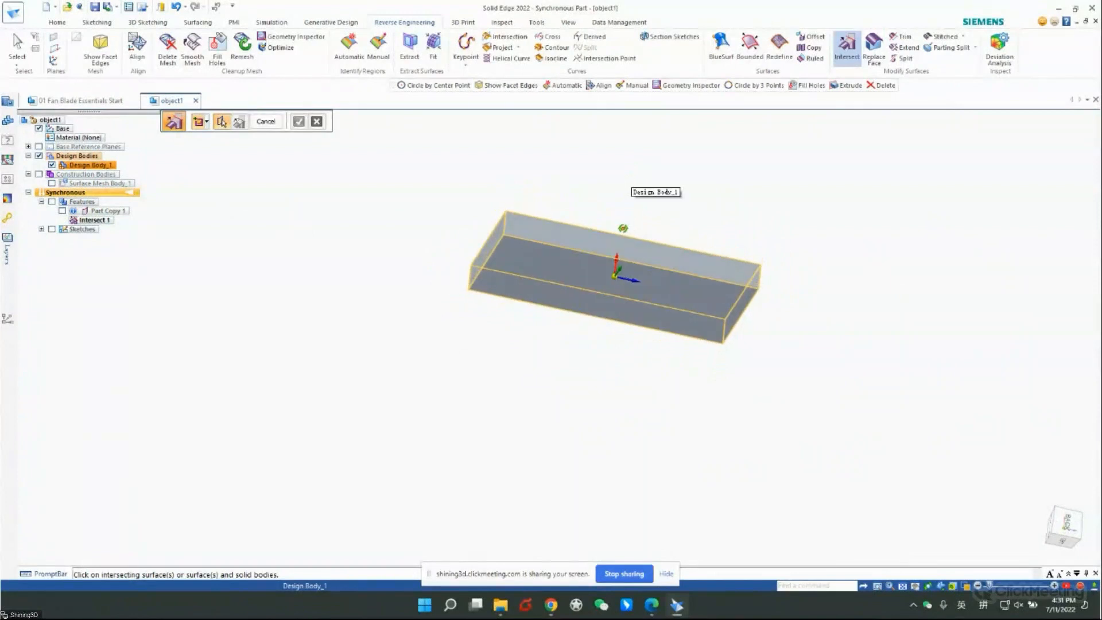
middle_drag(842, 230, 740, 178)
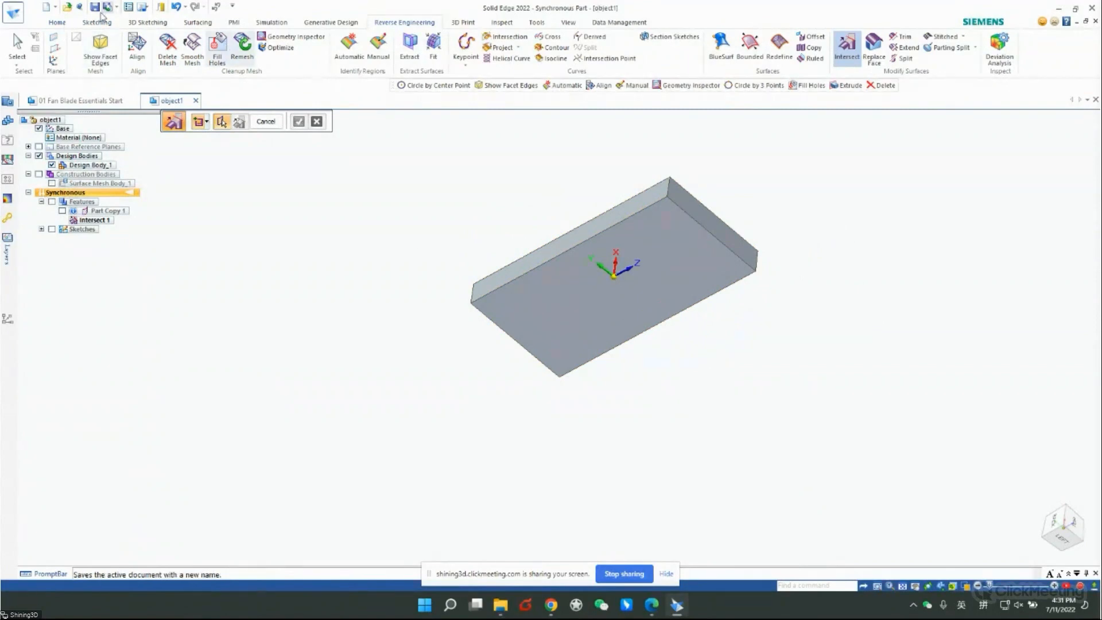
click(57, 23)
middle_drag(708, 115, 735, 192)
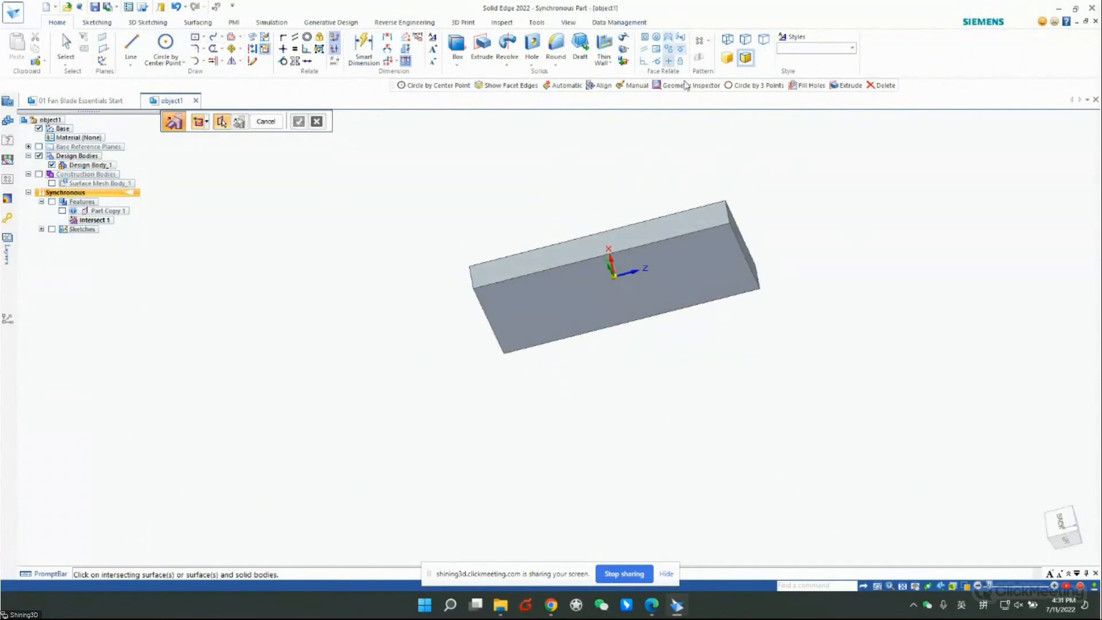
middle_drag(853, 256, 767, 179)
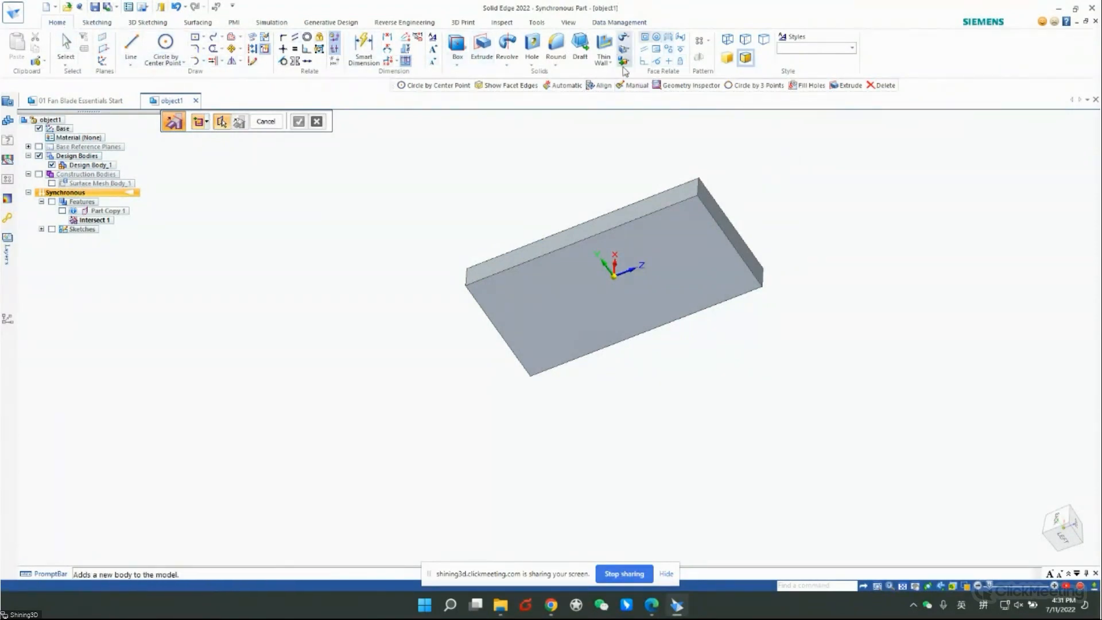
click(681, 61)
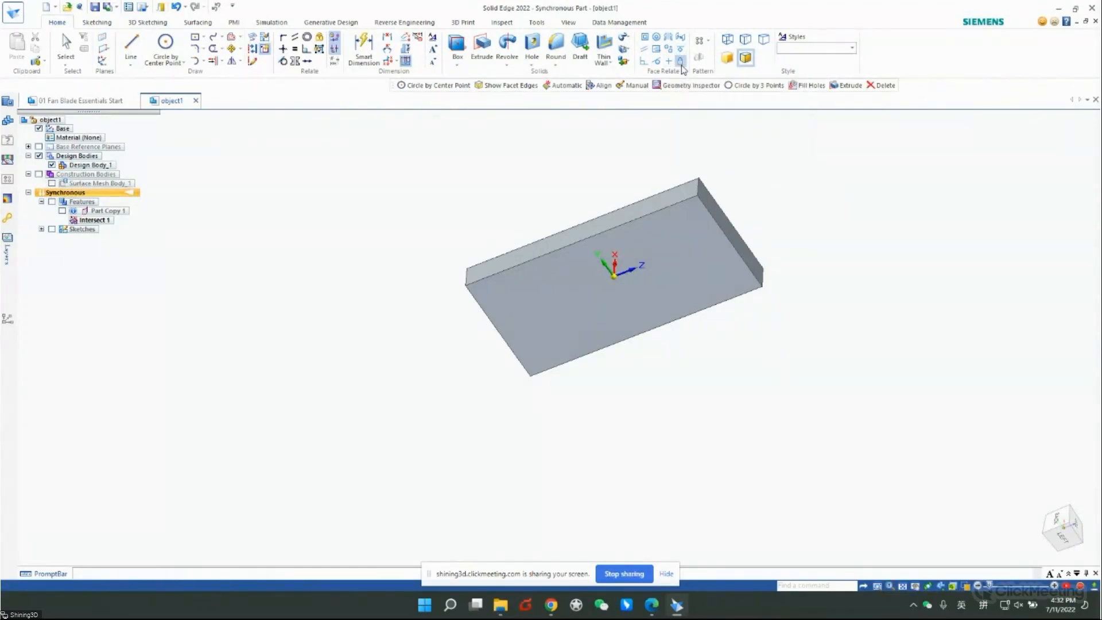
click(673, 247)
middle_drag(673, 247, 676, 278)
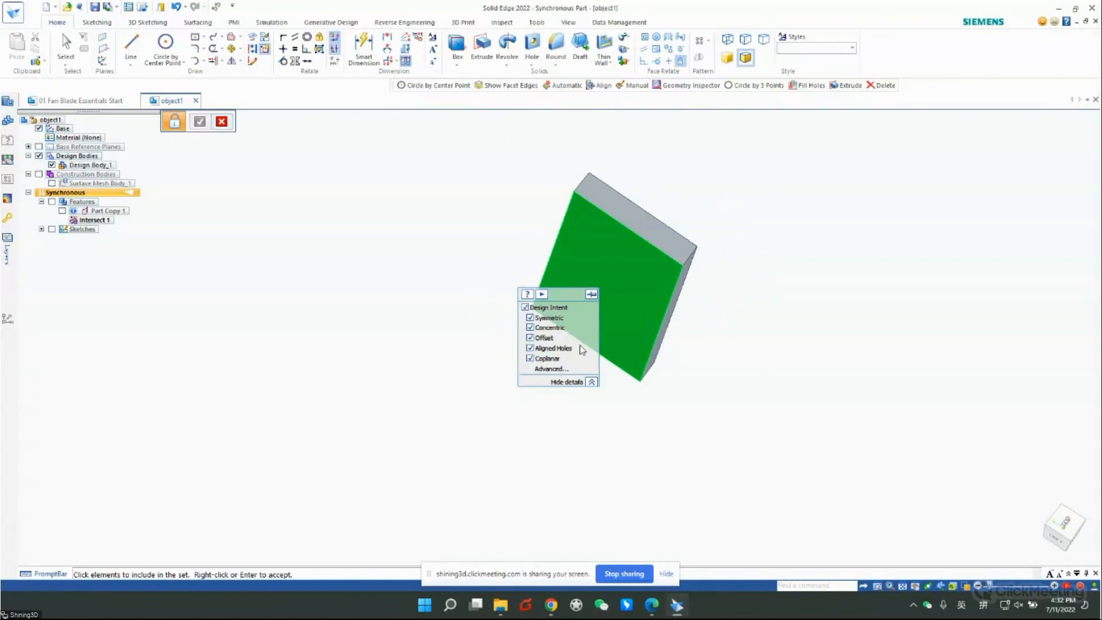
key(Escape)
- Make the block's large top face parallel to its large bottom face with the Parallel face relation
middle_drag(443, 271, 691, 202)
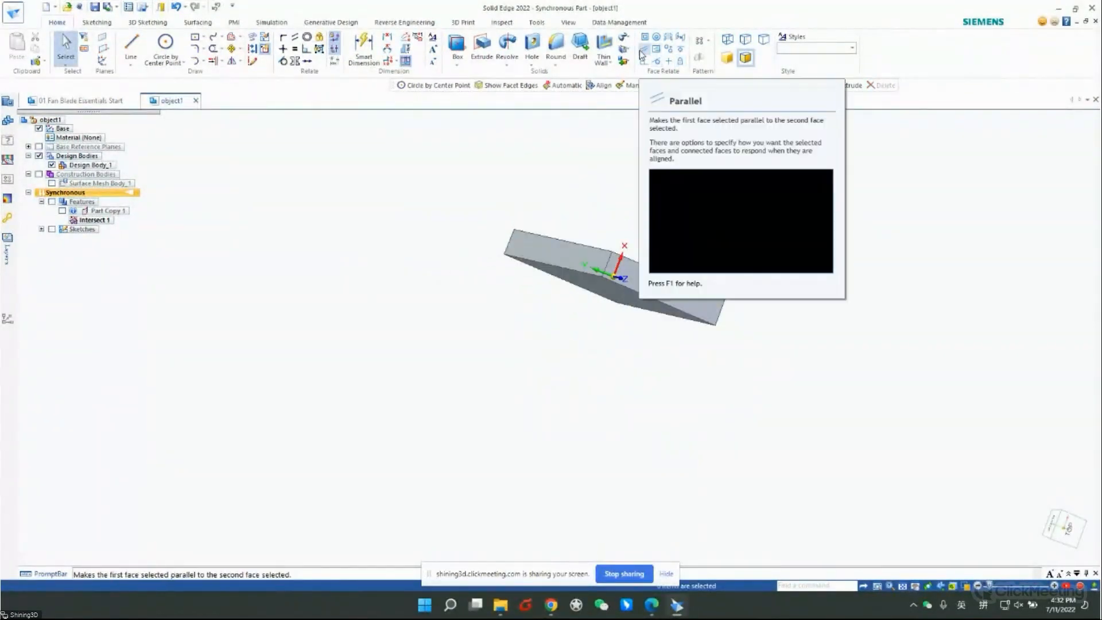
click(641, 50)
middle_drag(739, 129, 637, 180)
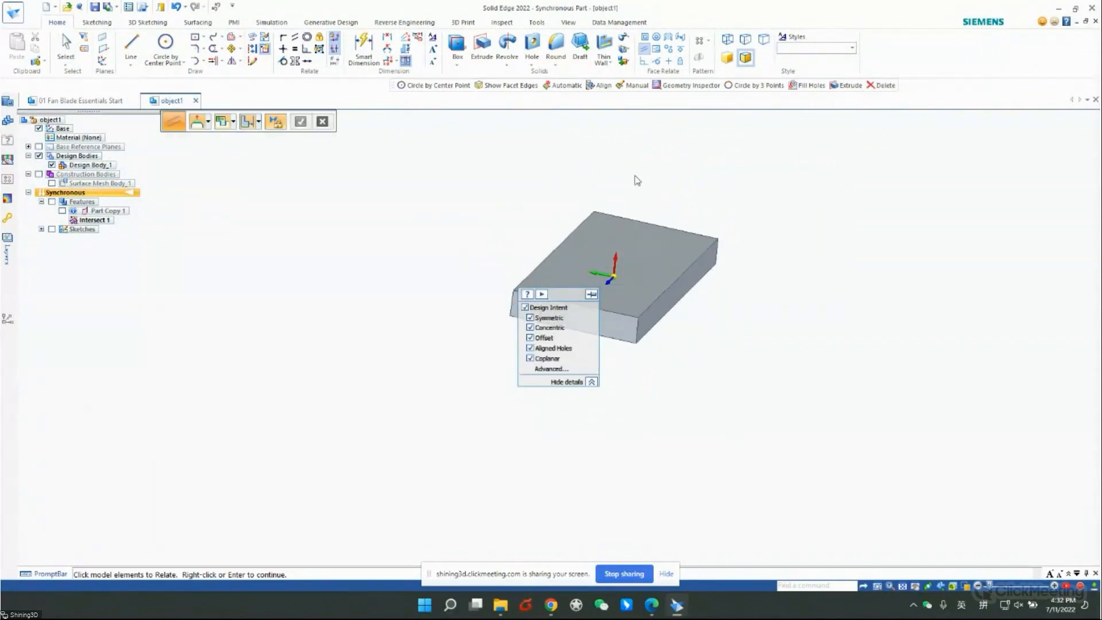
click(657, 244)
middle_drag(698, 300, 744, 263)
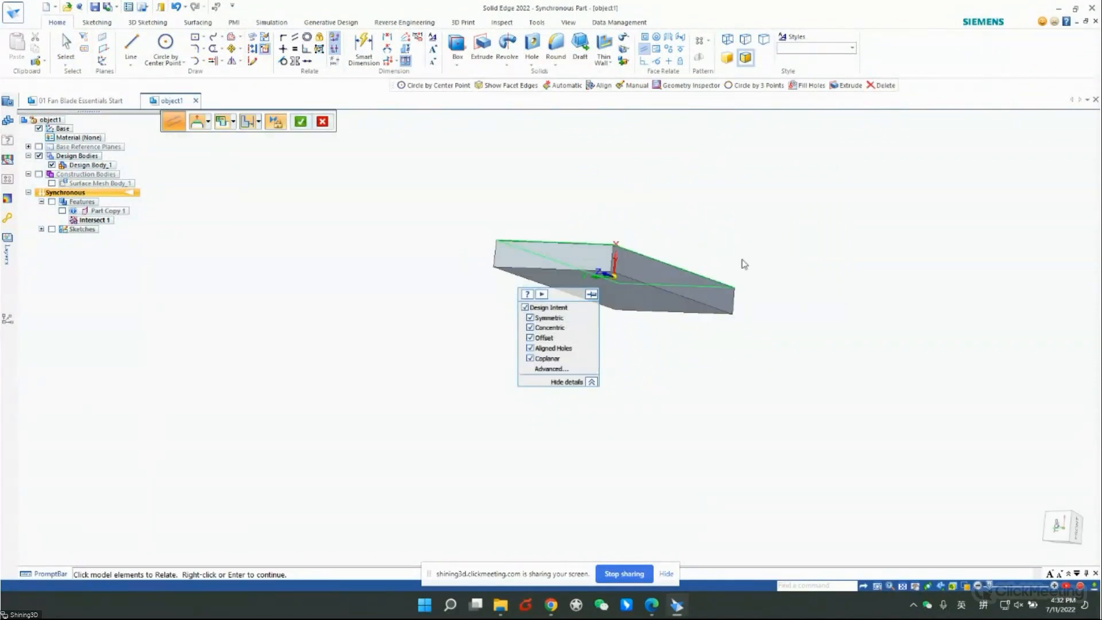
right_click(812, 375)
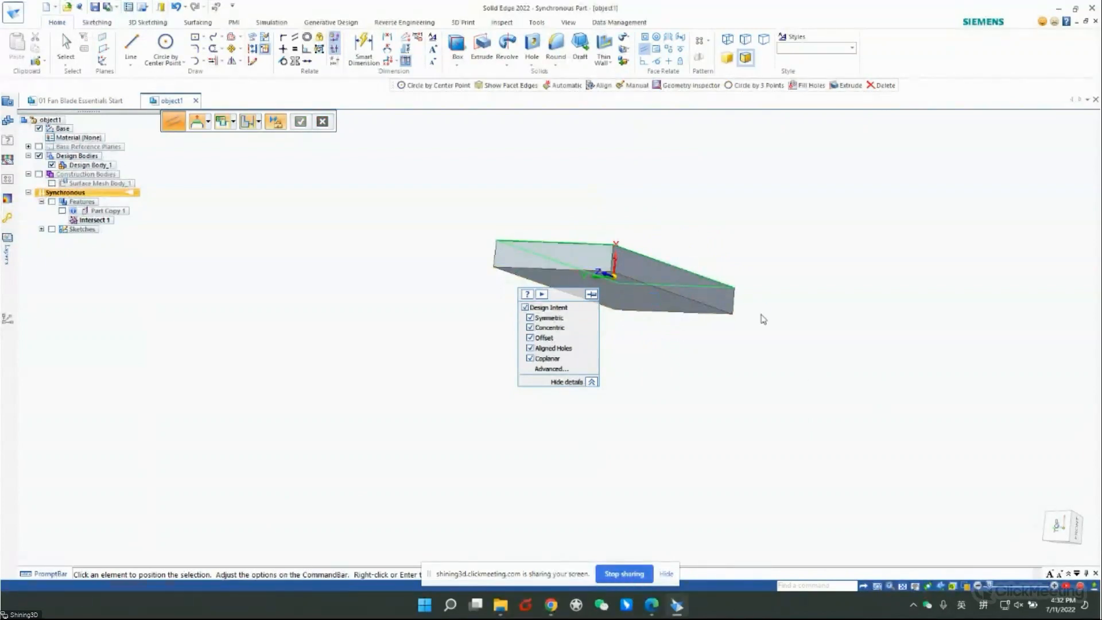
middle_drag(760, 315, 712, 320)
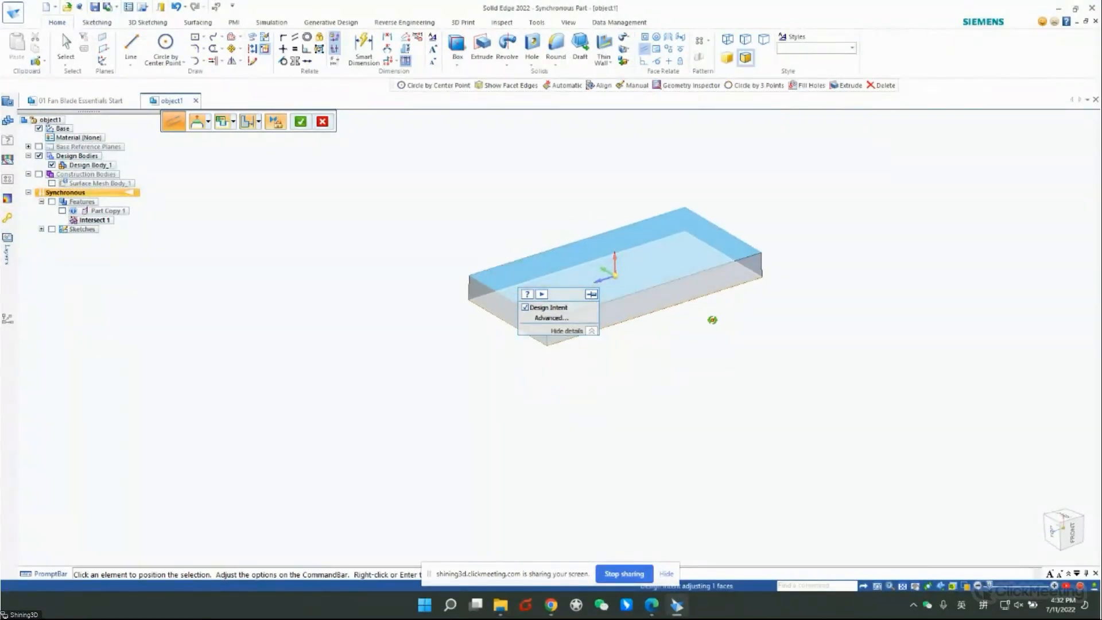
key(Escape)
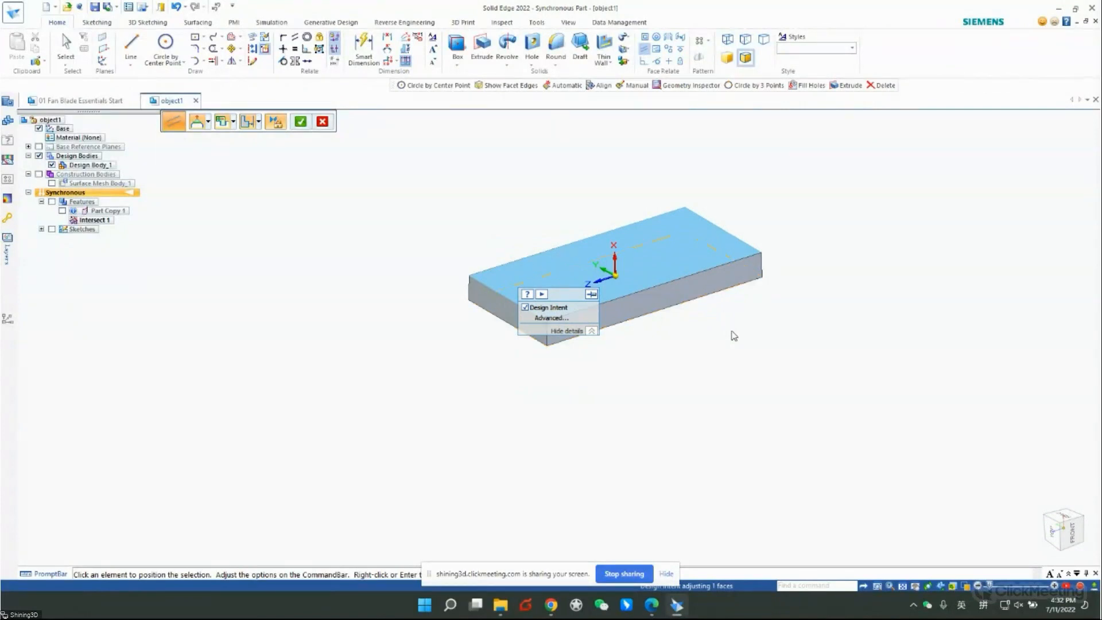
- Make the block's four narrow side faces perpendicular to its large bottom face with the Perpendicular face relation
middle_drag(745, 346, 802, 317)
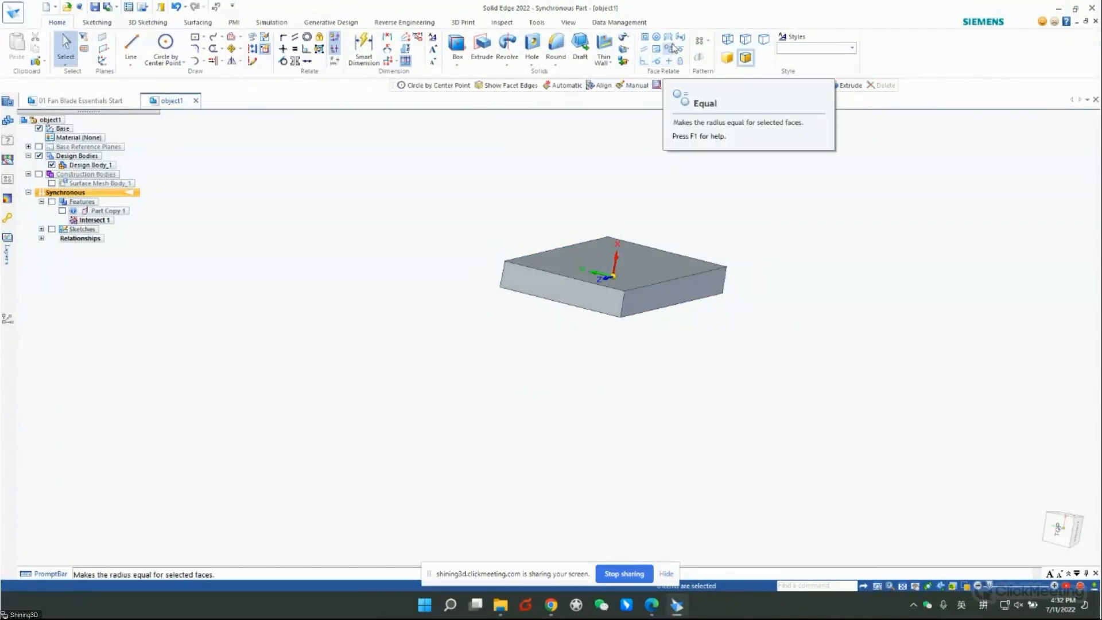
click(644, 62)
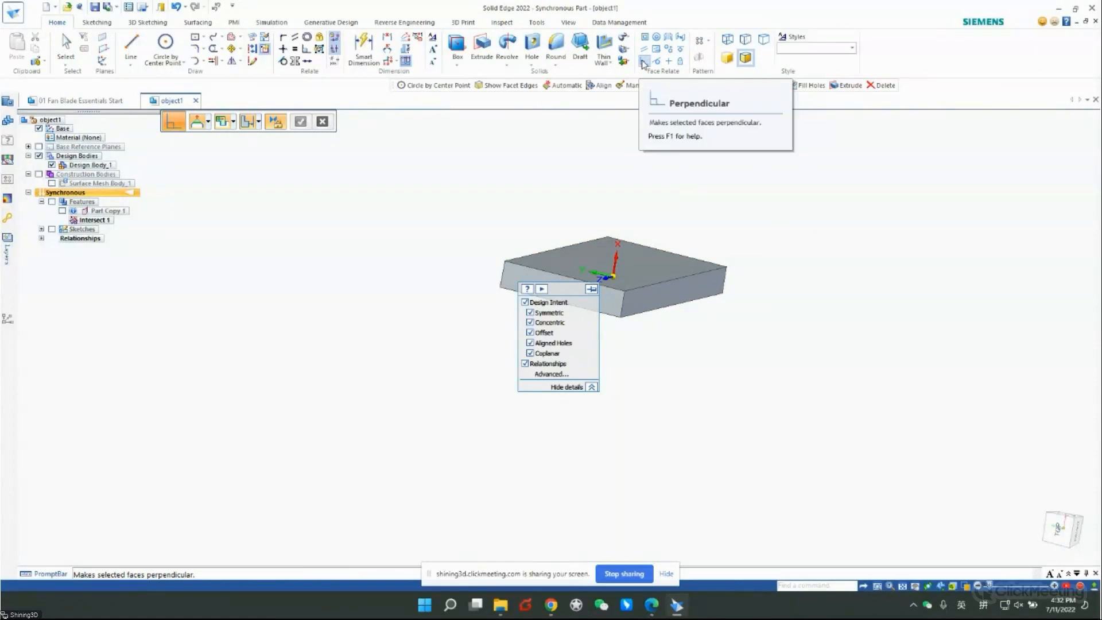
click(682, 301)
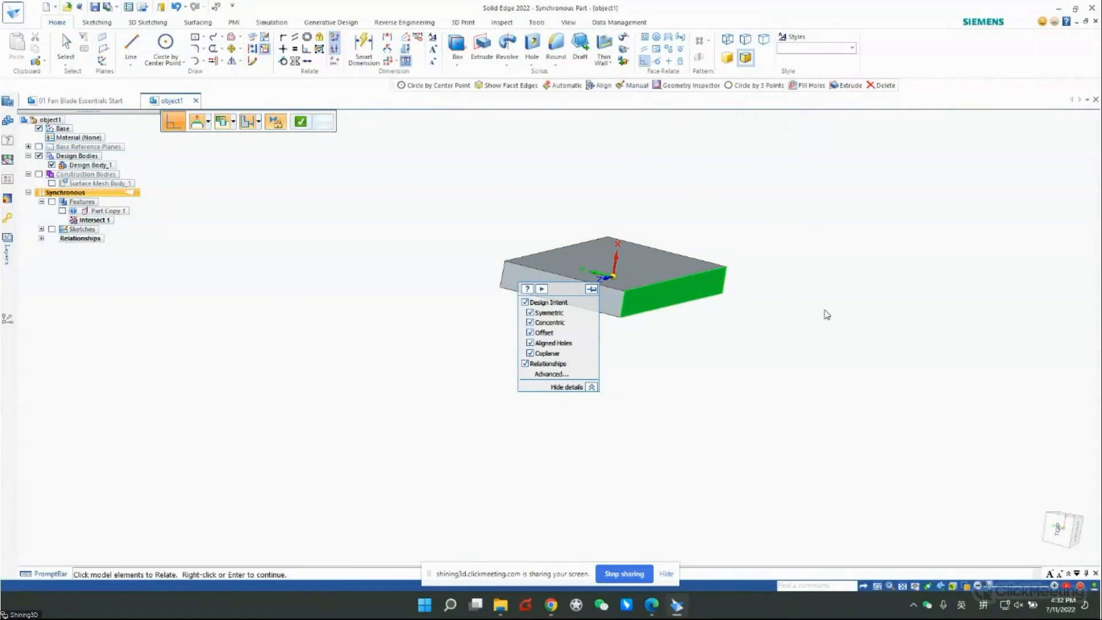
middle_drag(826, 312, 871, 305)
middle_drag(709, 300, 829, 337)
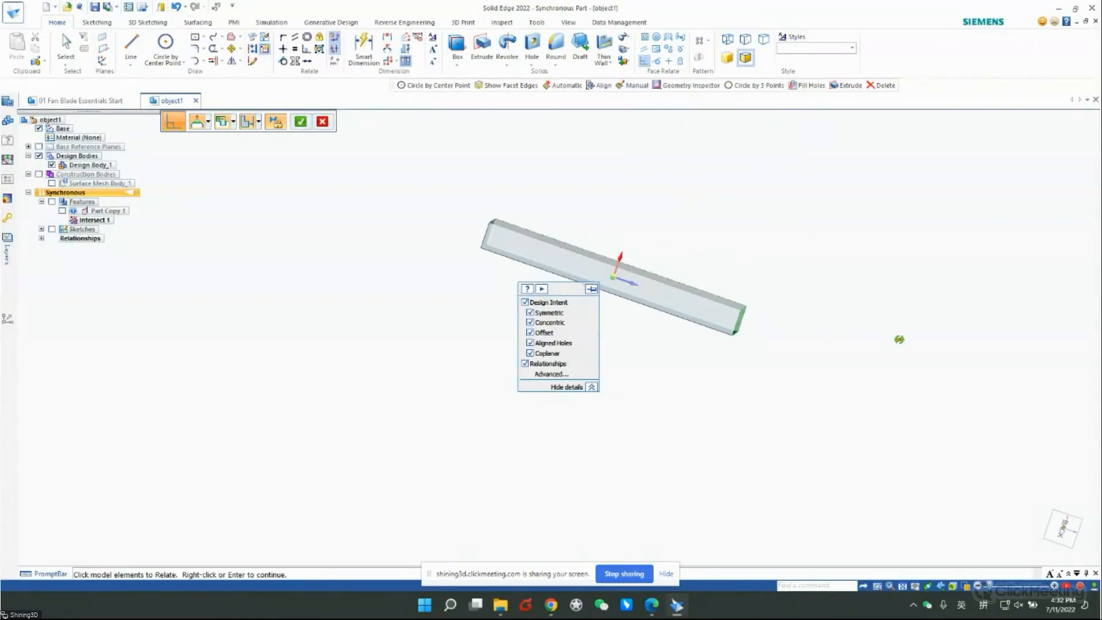
middle_drag(679, 310, 863, 302)
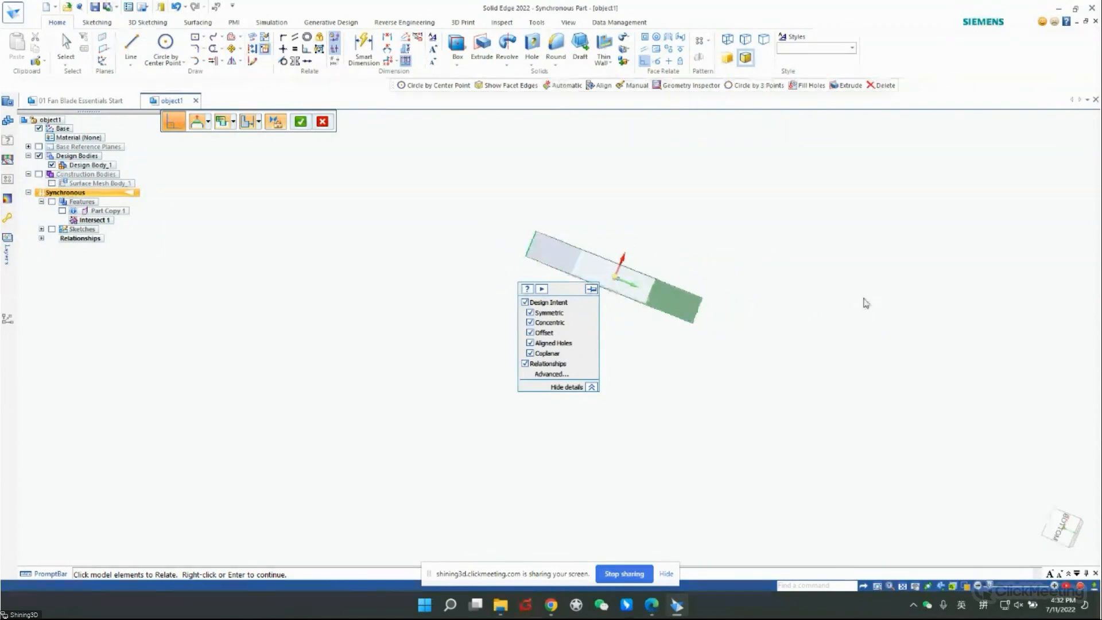
middle_drag(578, 271, 480, 322)
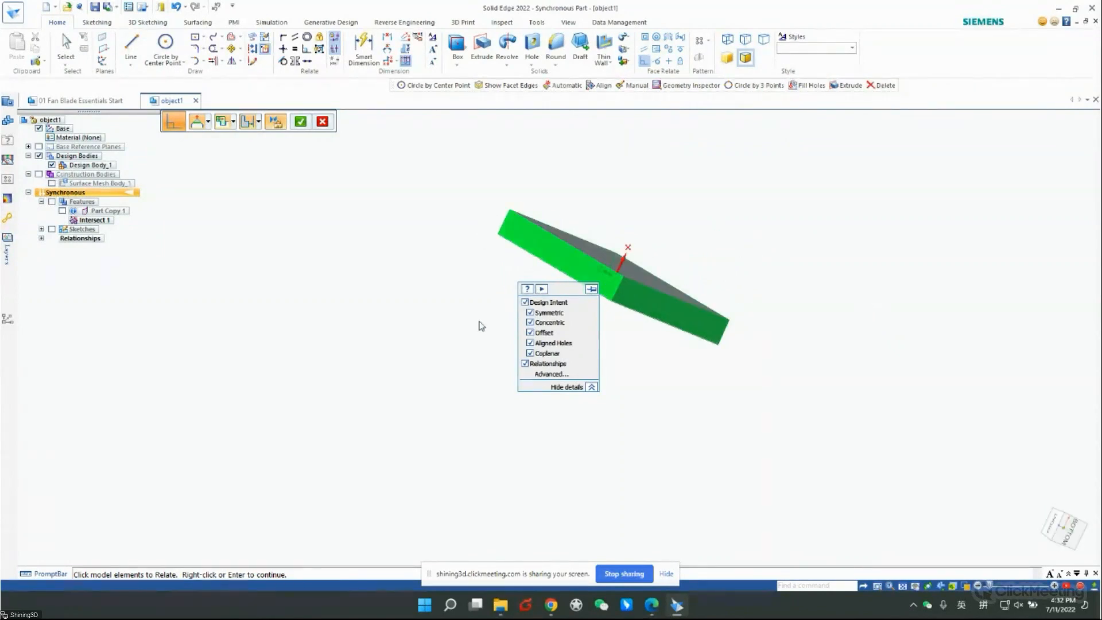
right_click(379, 420)
middle_drag(710, 325, 692, 265)
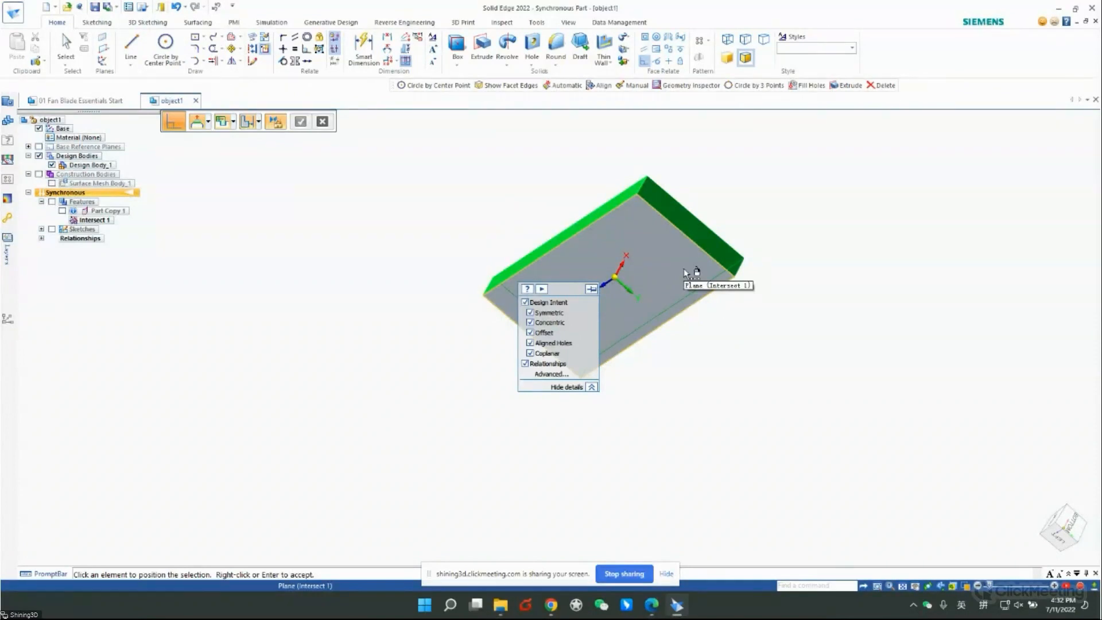
click(683, 267)
middle_drag(802, 177, 561, 174)
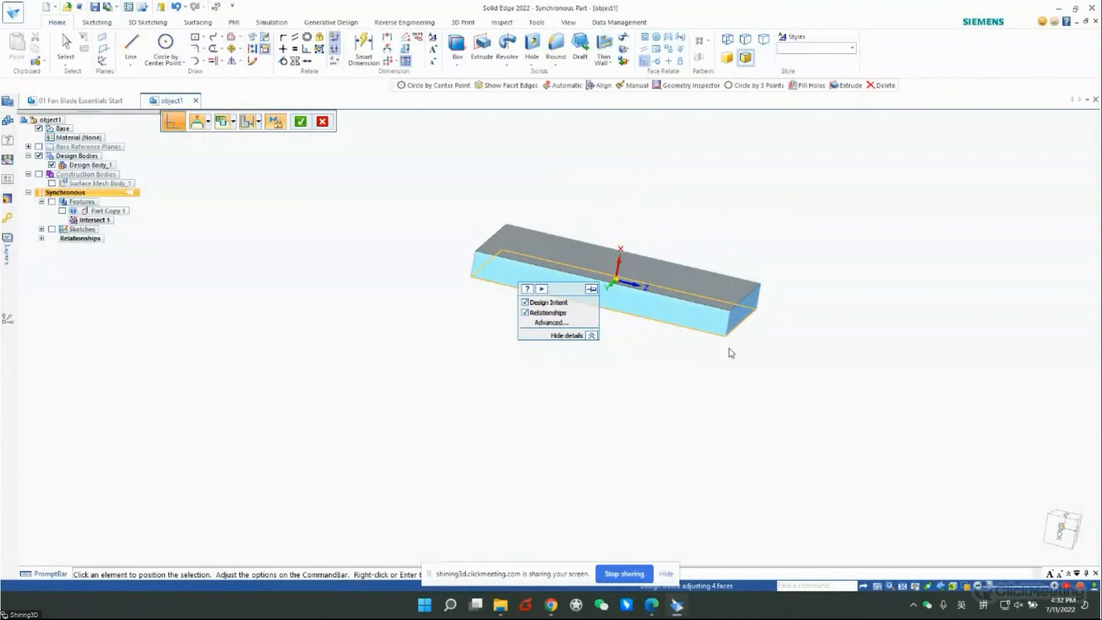
right_click(655, 376)
mouse_move(670, 350)
middle_down()
mouse_move(660, 349)
mouse_move(674, 367)
middle_up()
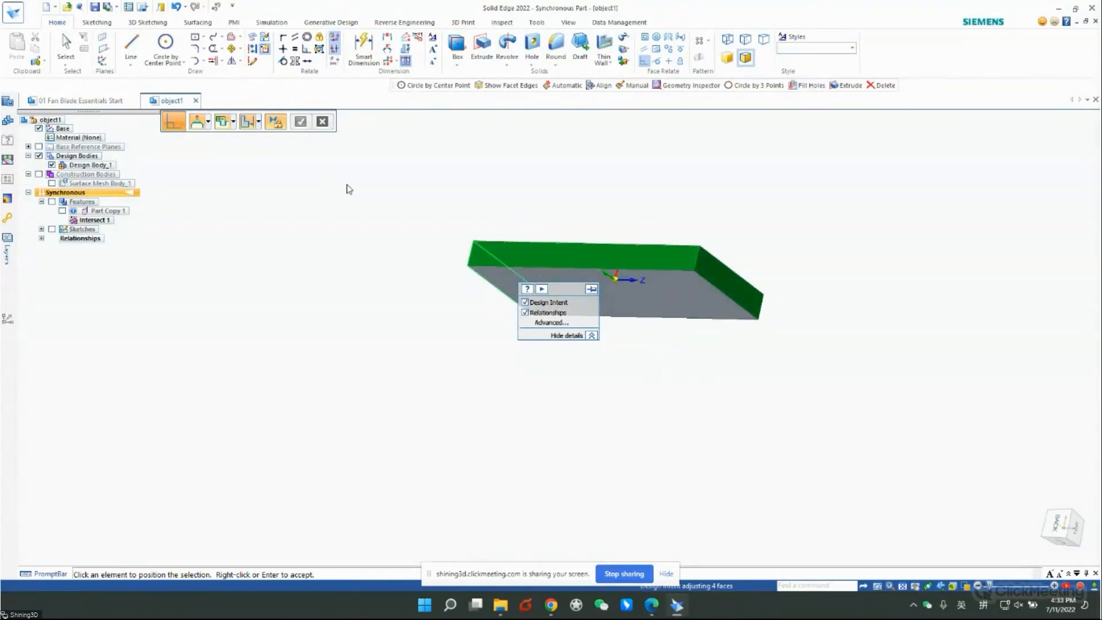
middle_drag(544, 267, 633, 268)
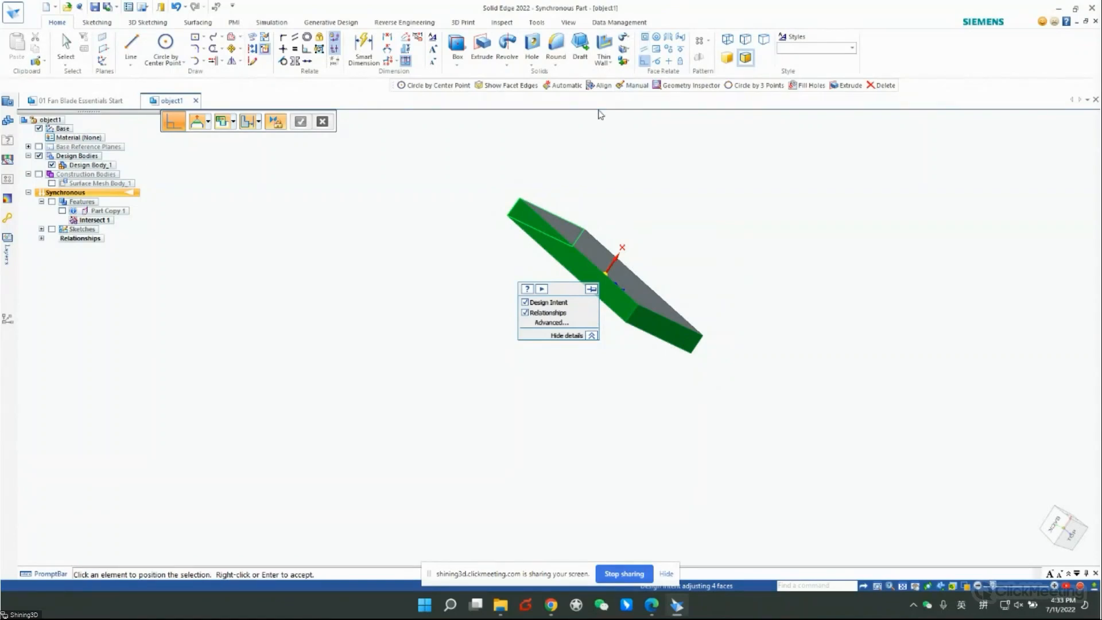
middle_drag(709, 240, 691, 309)
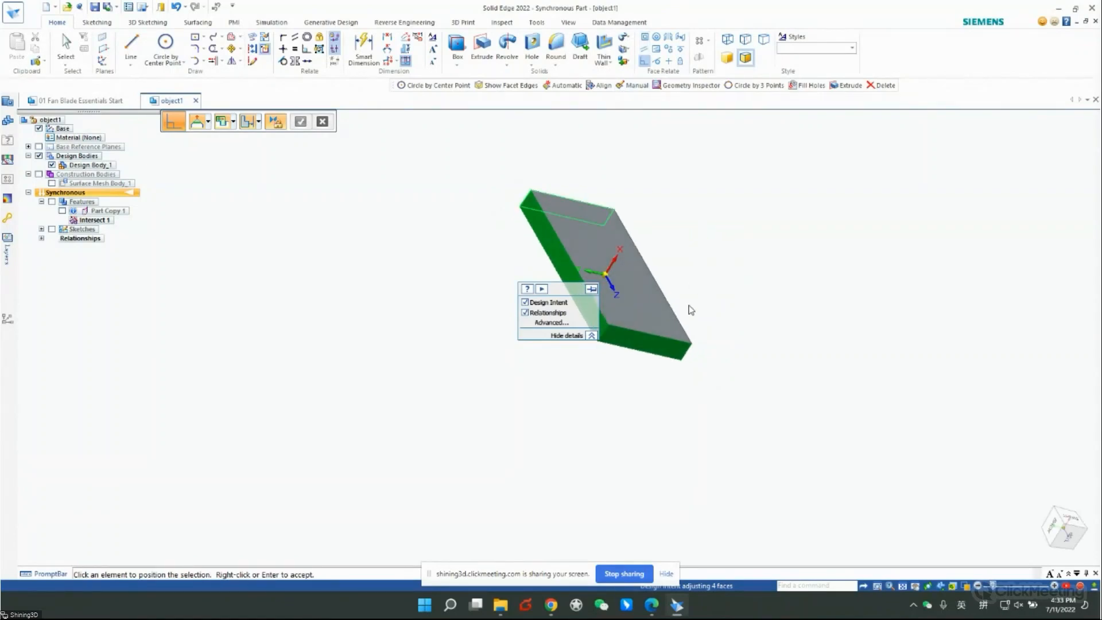
- Make the block's two short end faces parallel to each other with the Parallel face relation
click(648, 52)
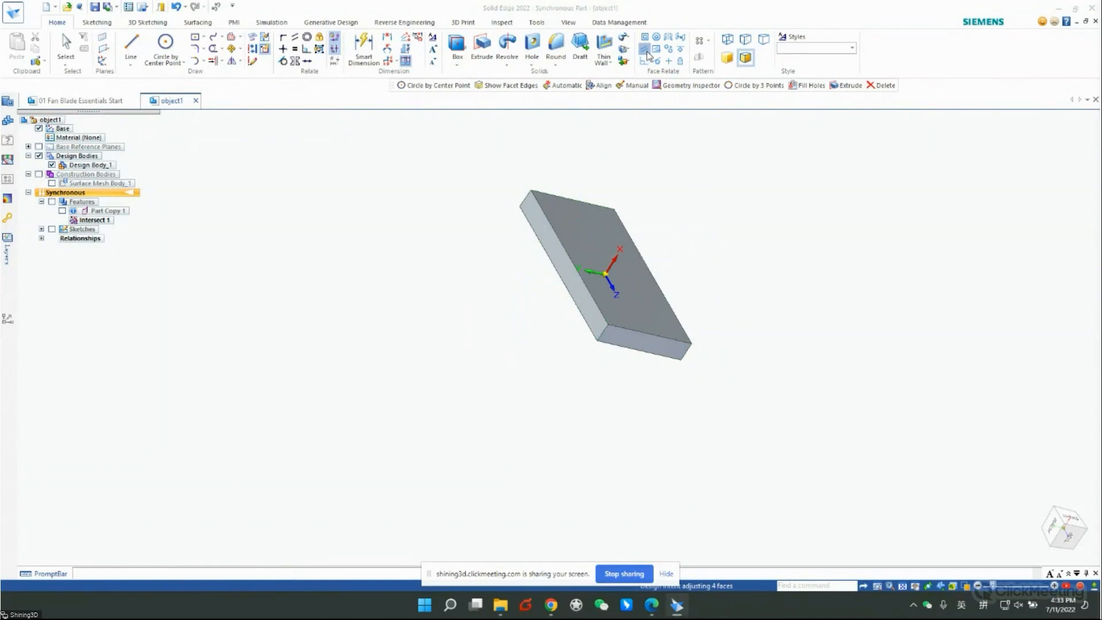
click(649, 339)
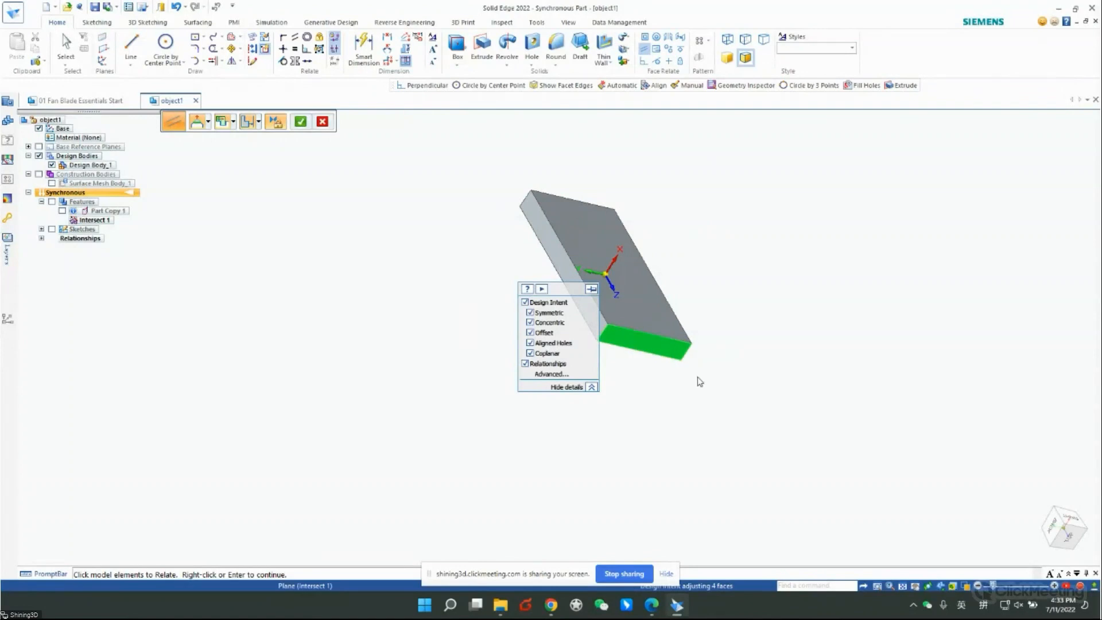
right_click(711, 424)
middle_drag(712, 424, 869, 343)
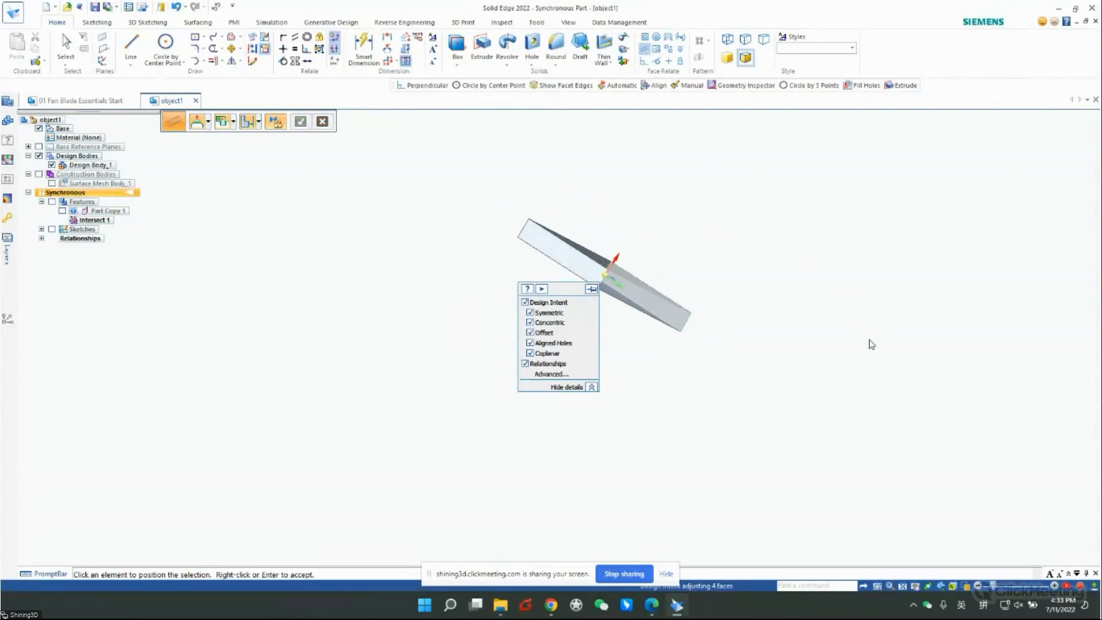
click(567, 264)
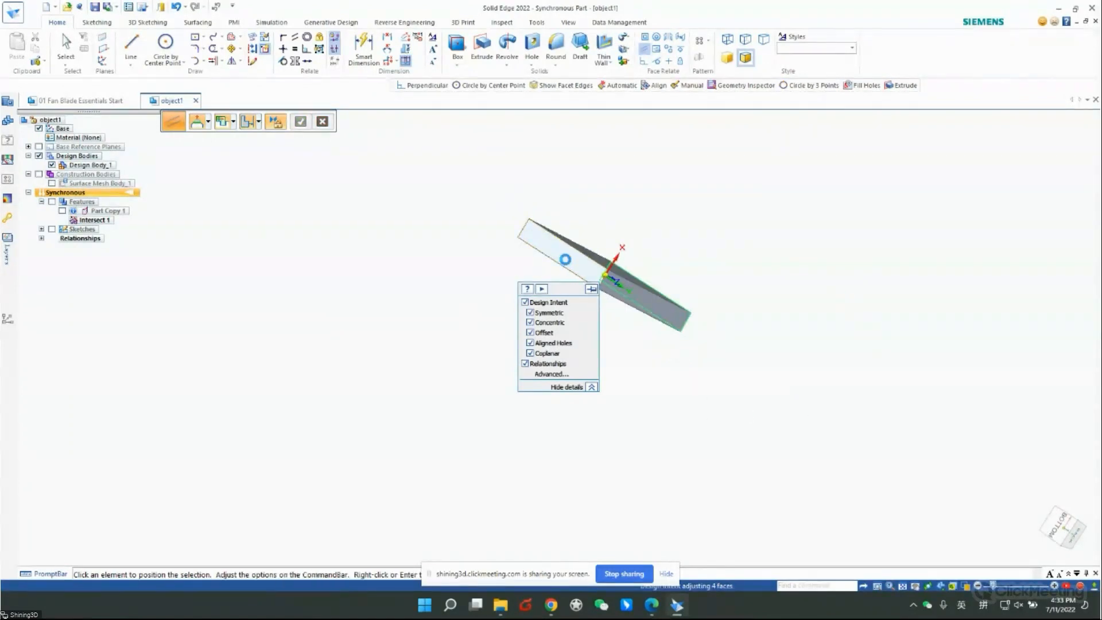
right_click(776, 255)
middle_drag(809, 291, 665, 187)
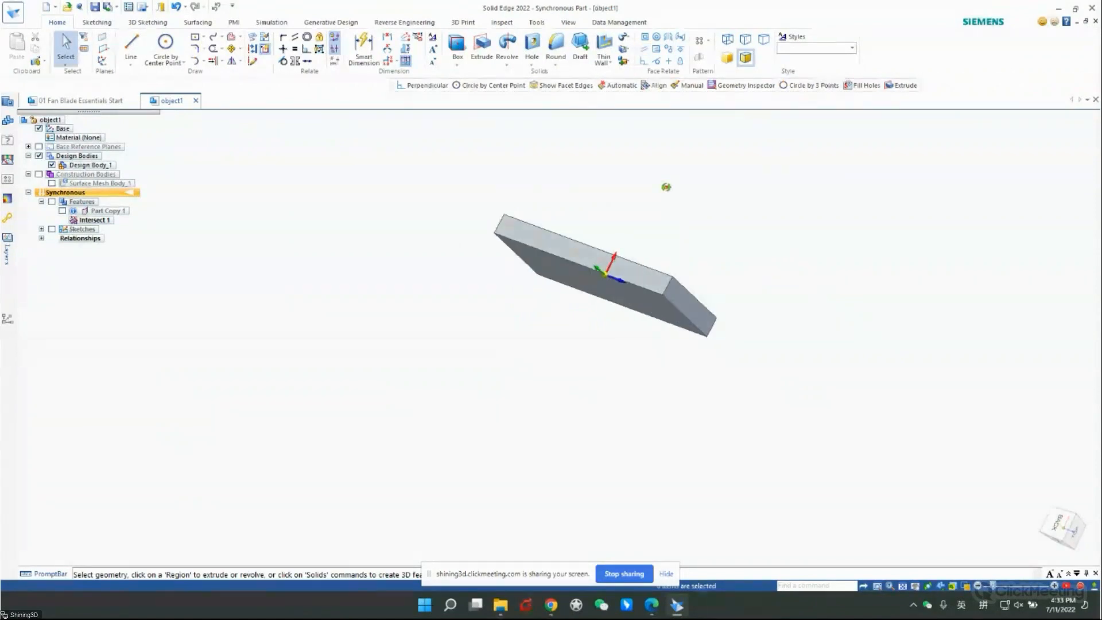
- Make the block's two long side faces parallel to each other and accept the relation
click(644, 49)
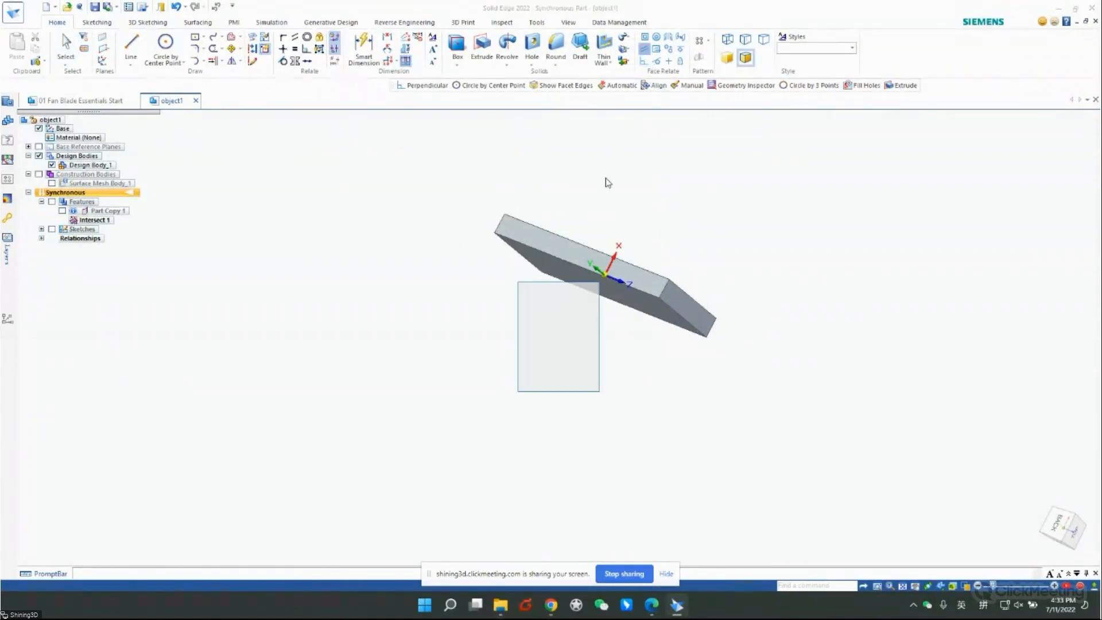
click(572, 251)
right_click(652, 195)
mouse_move(904, 285)
middle_down()
mouse_move(690, 264)
mouse_move(880, 250)
mouse_move(741, 360)
middle_up()
click(689, 264)
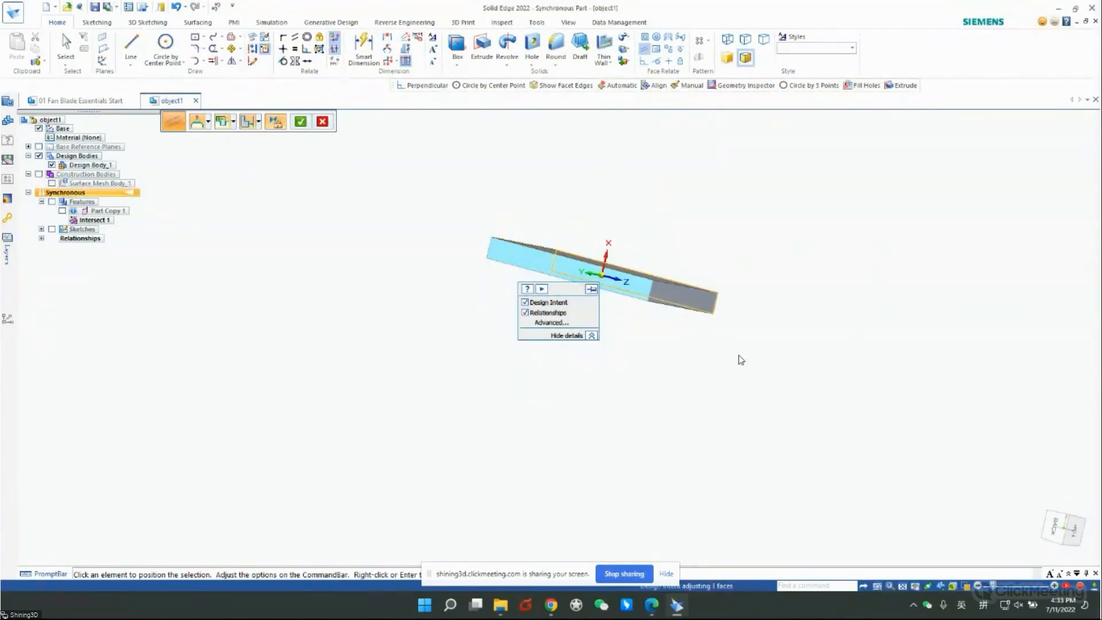
middle_drag(695, 177, 646, 226)
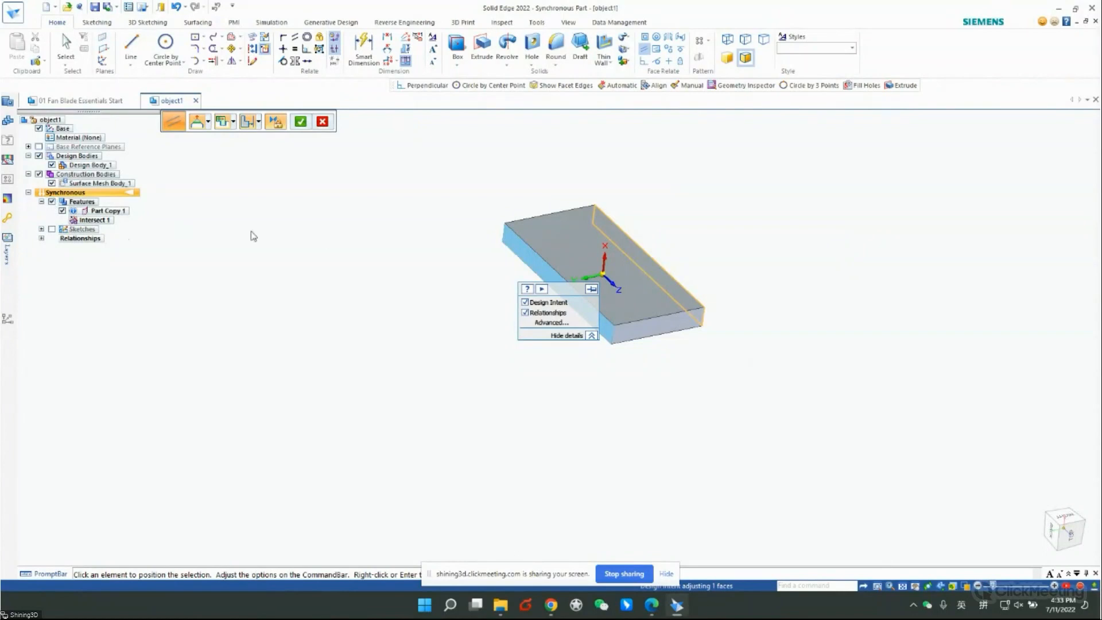
click(304, 124)
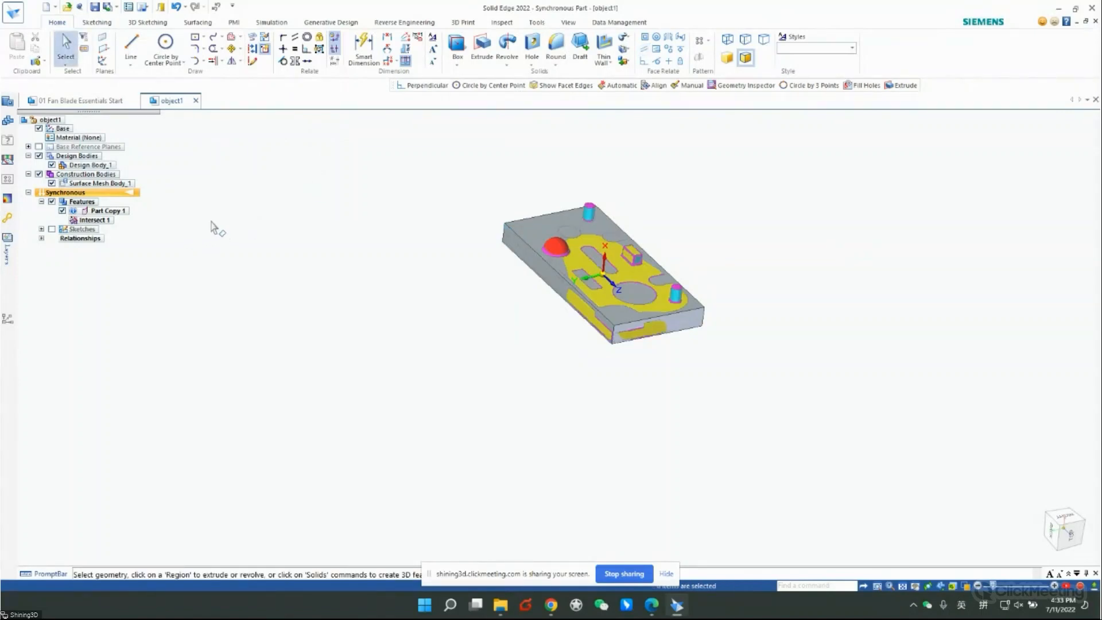
- Hide the scanned mesh (Part Copy 1), dimension the block's length with Smart Dimension, and set it to 200 mm
scroll(648, 319, up, 5)
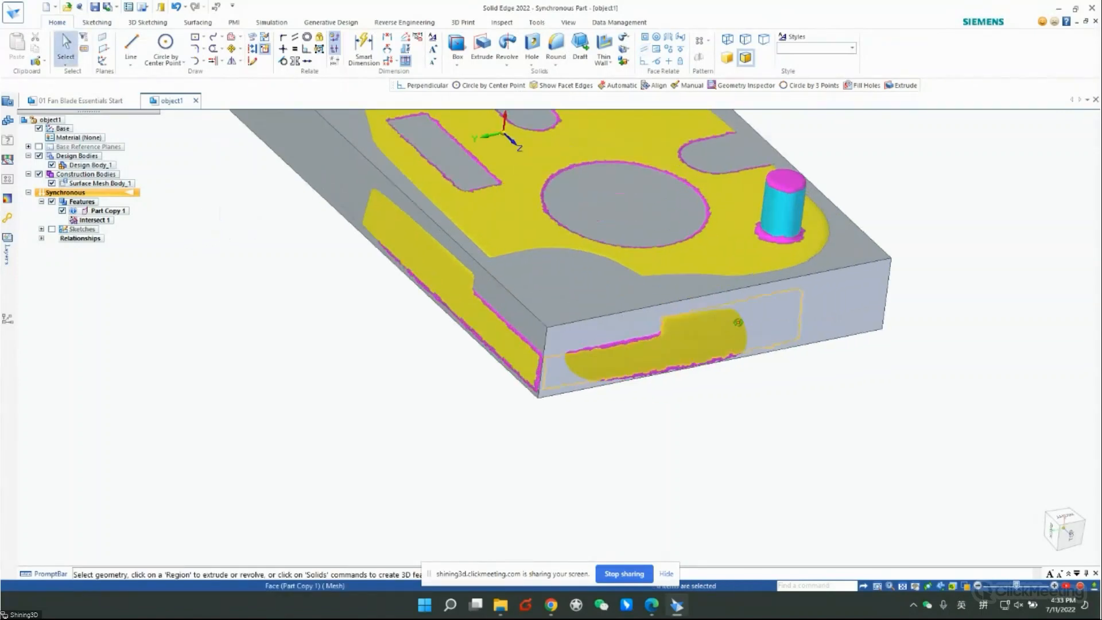
middle_drag(736, 323, 783, 290)
scroll(794, 294, down, 10)
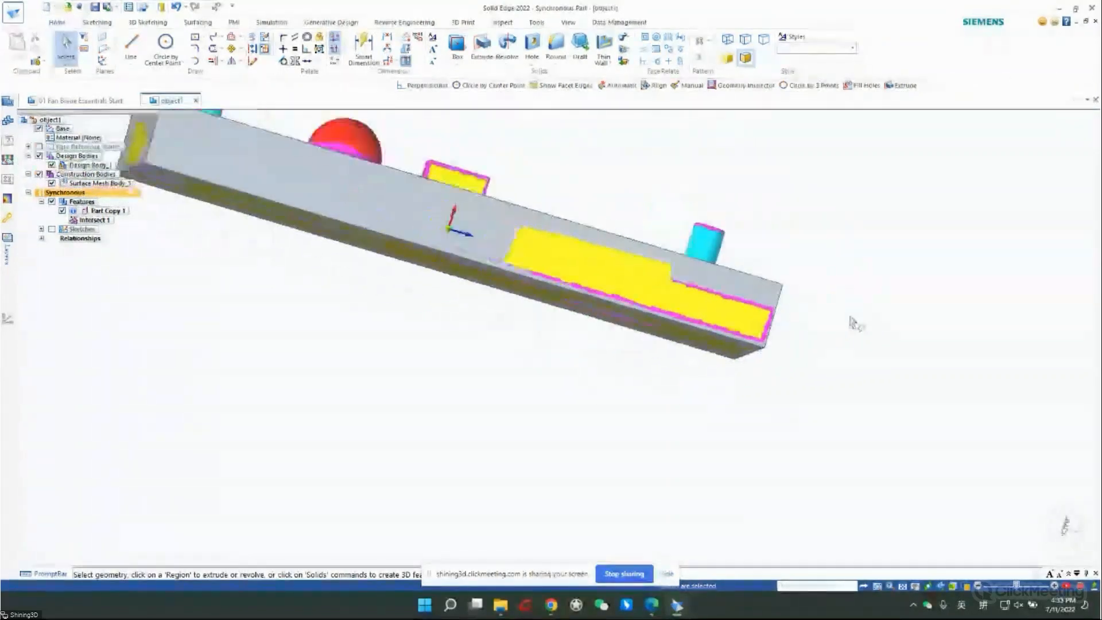
click(364, 49)
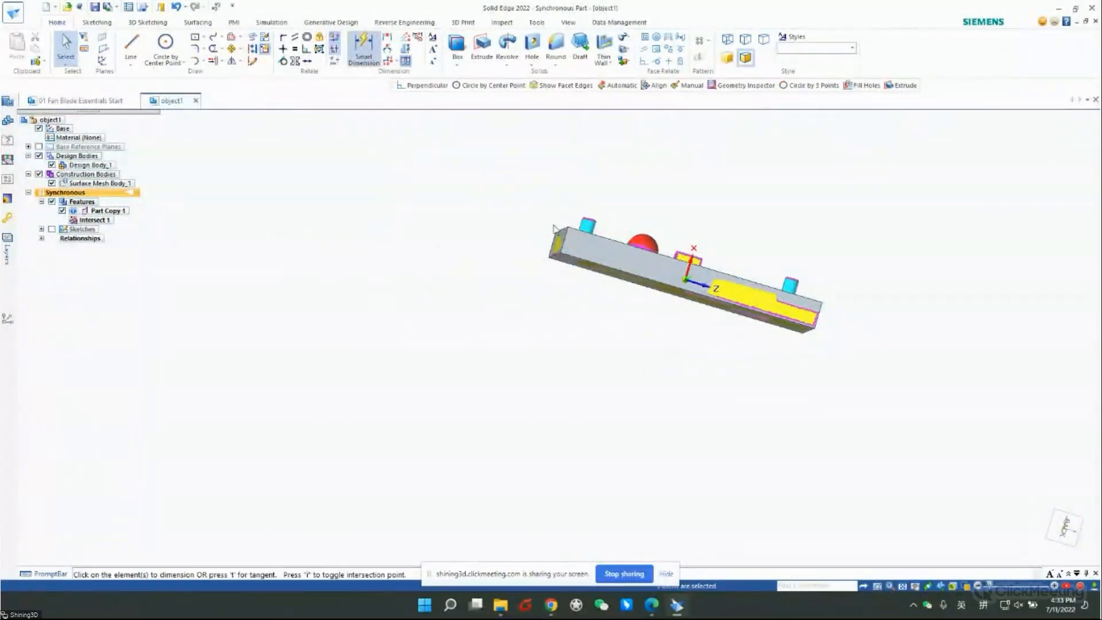
click(819, 313)
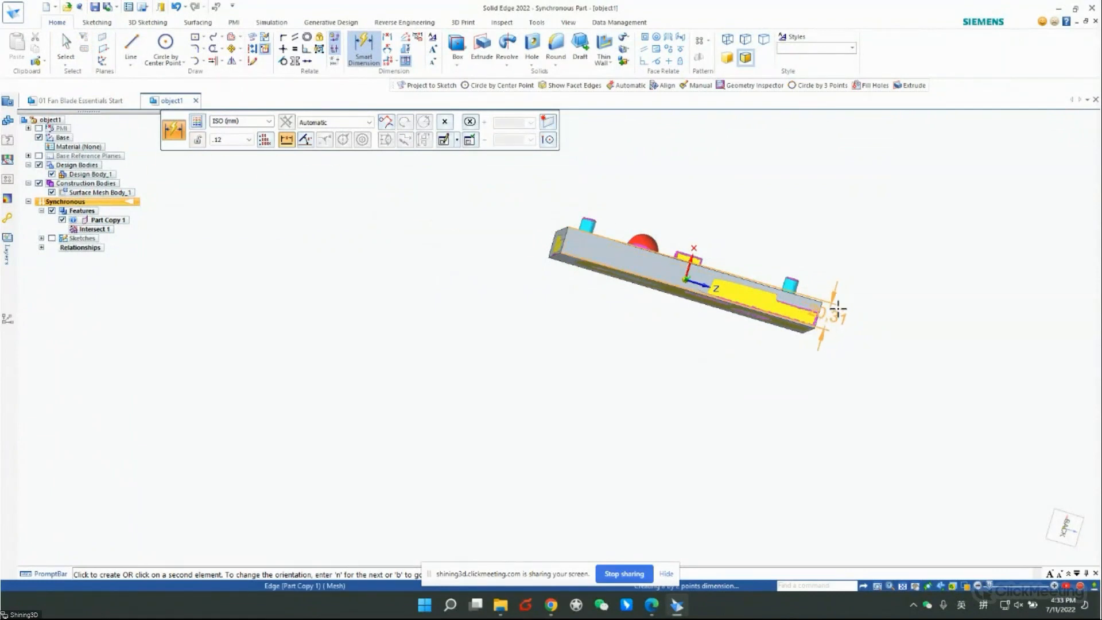
middle_drag(838, 309, 798, 322)
click(62, 220)
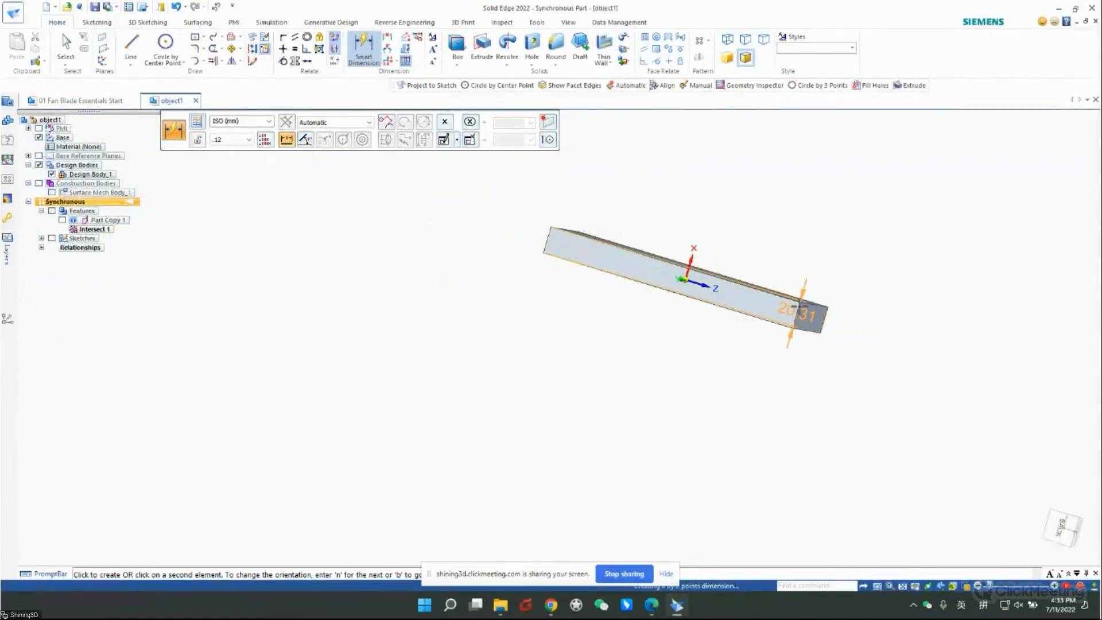
click(799, 307)
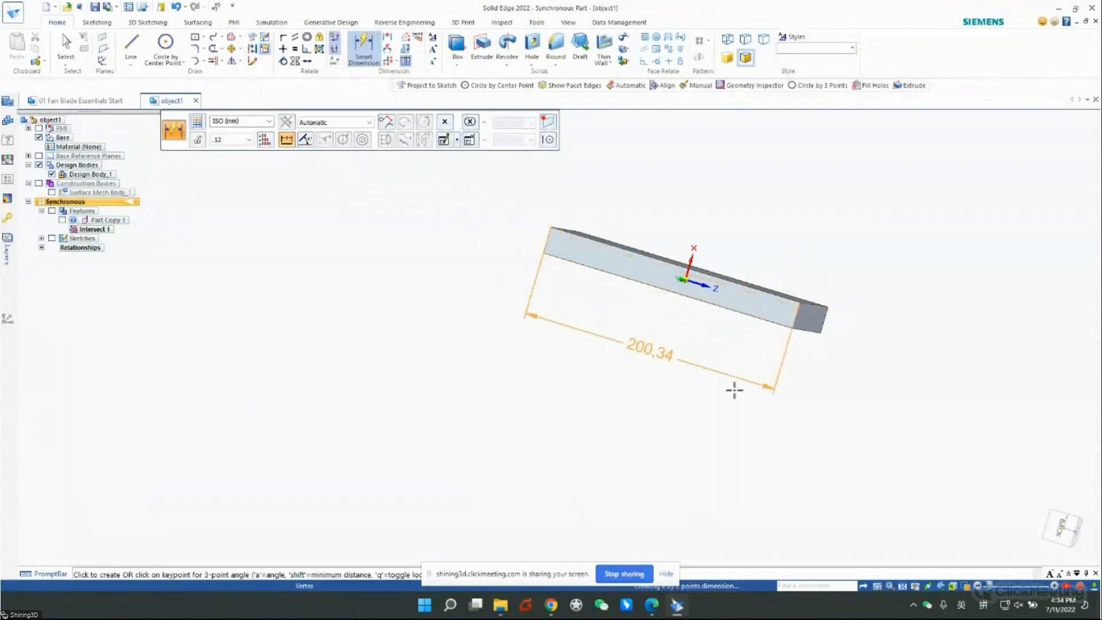
middle_drag(726, 384, 768, 374)
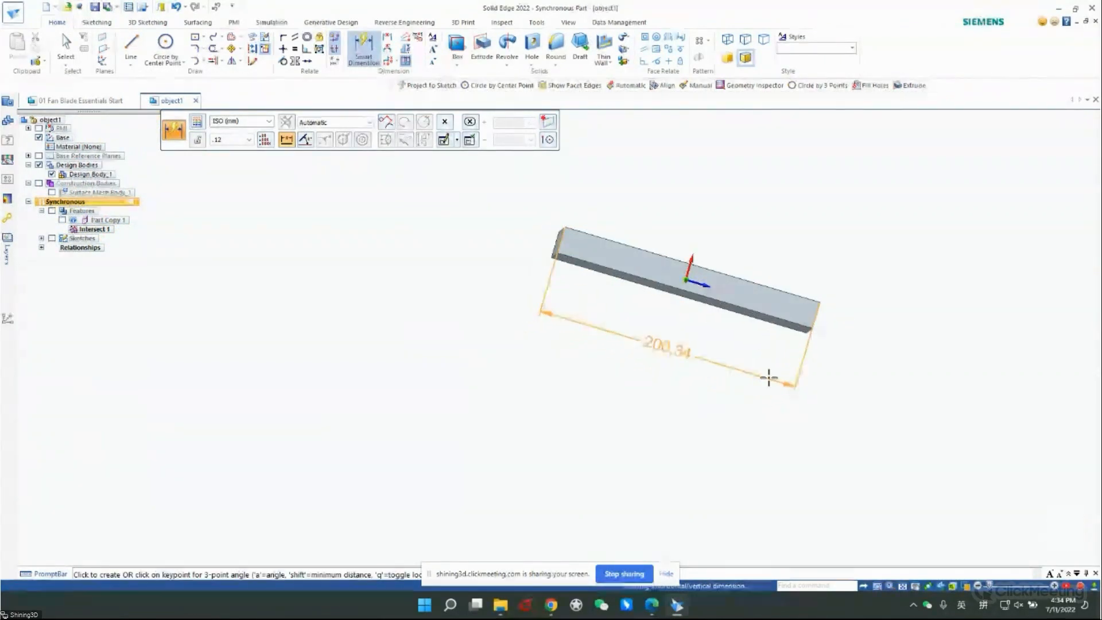
click(741, 385)
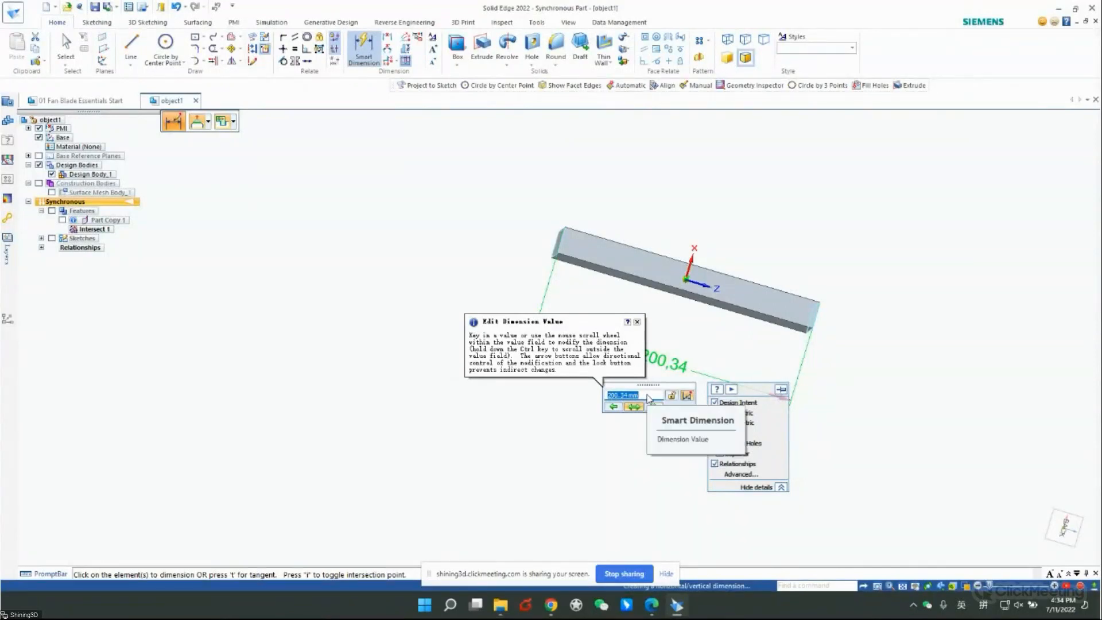
text(20)
text(00)
key(Return)
- Dimension the block's width between its two long side faces with Smart Dimension and set it to 100 mm
middle_drag(767, 304, 857, 277)
click(700, 247)
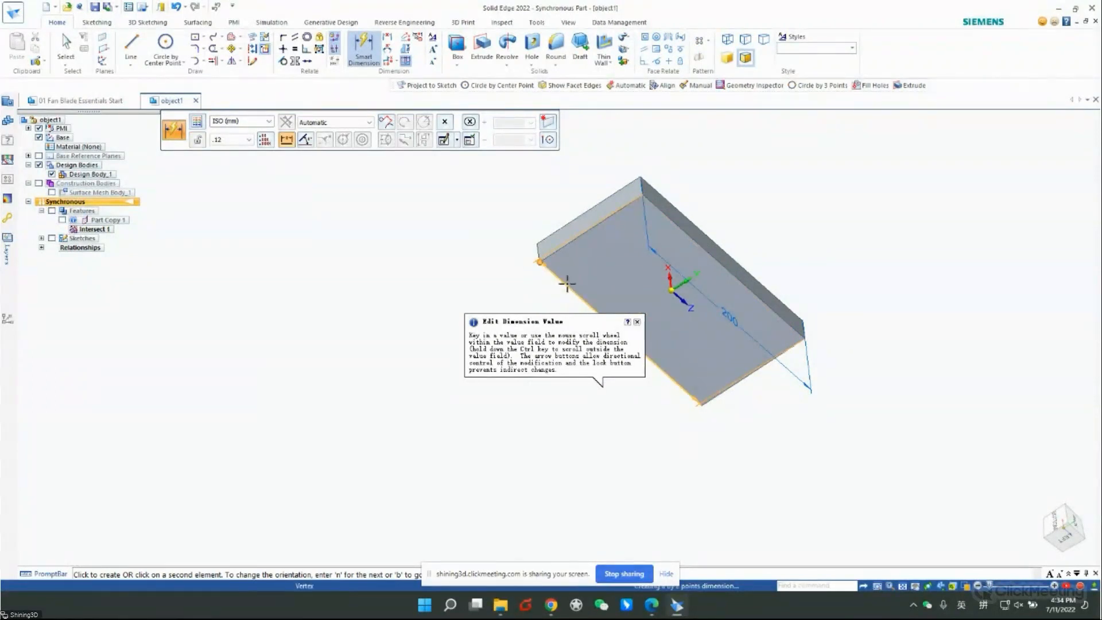
middle_drag(565, 291, 634, 220)
click(692, 201)
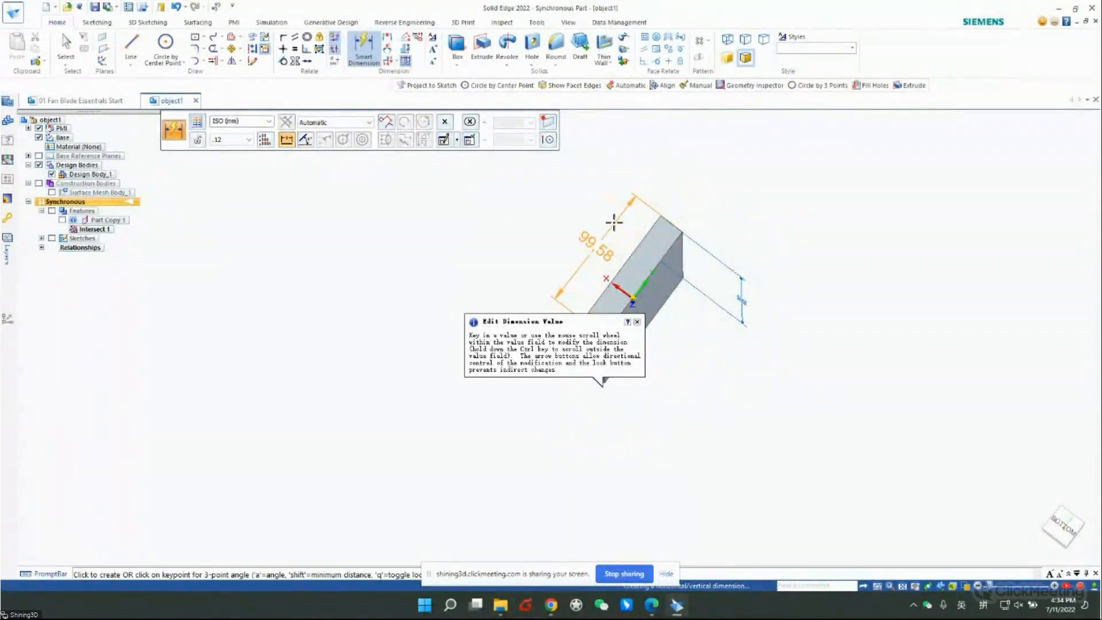
click(614, 222)
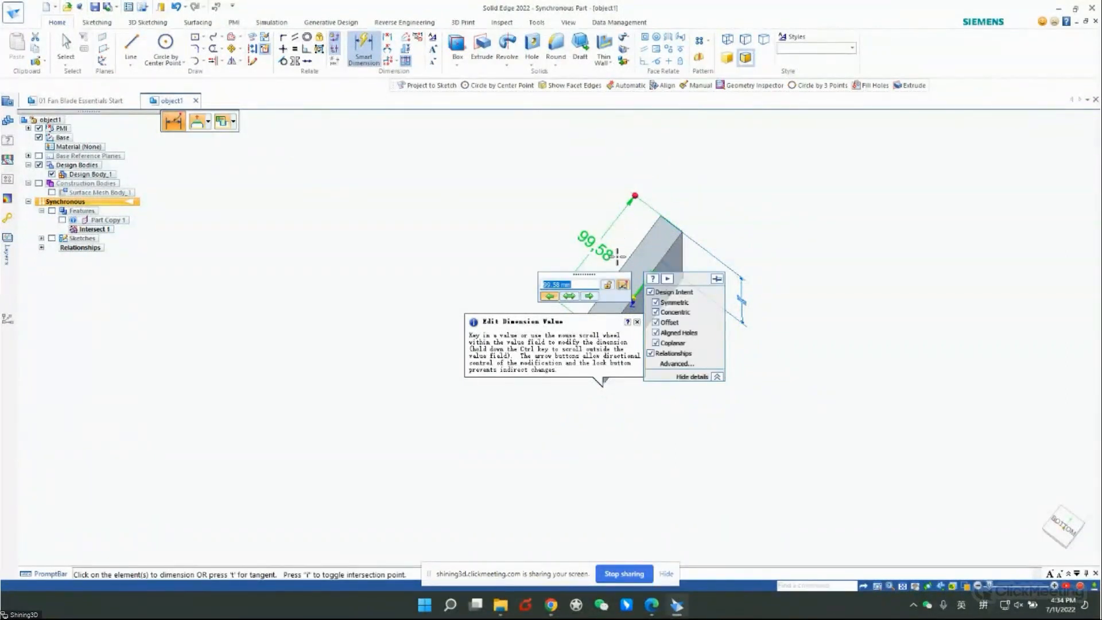
text(100)
key(Return)
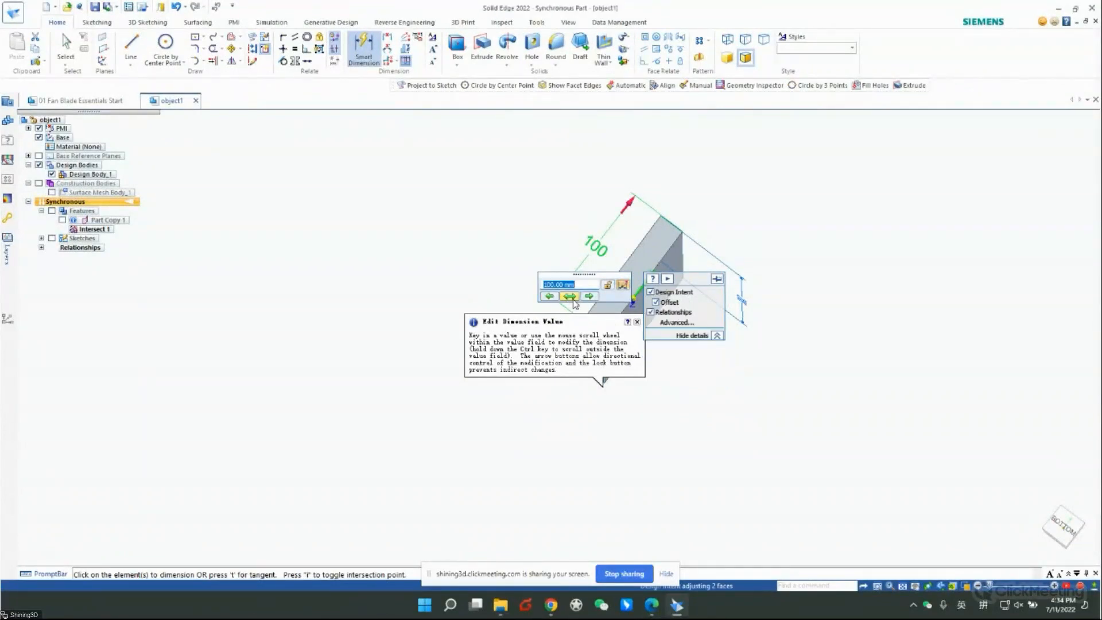
middle_drag(631, 226, 766, 230)
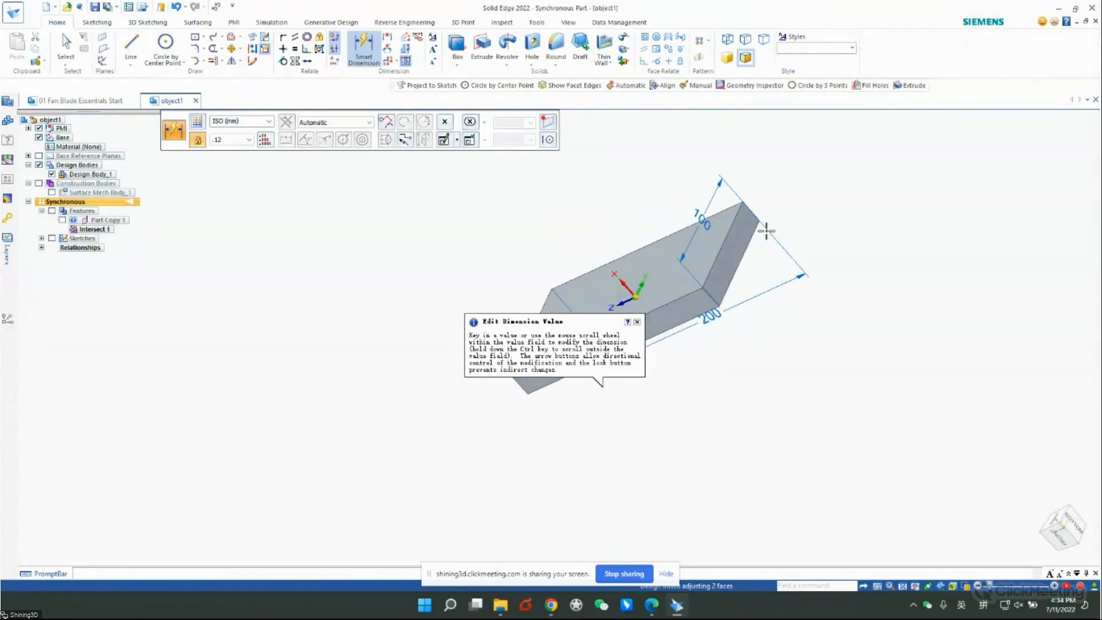
key(Escape)
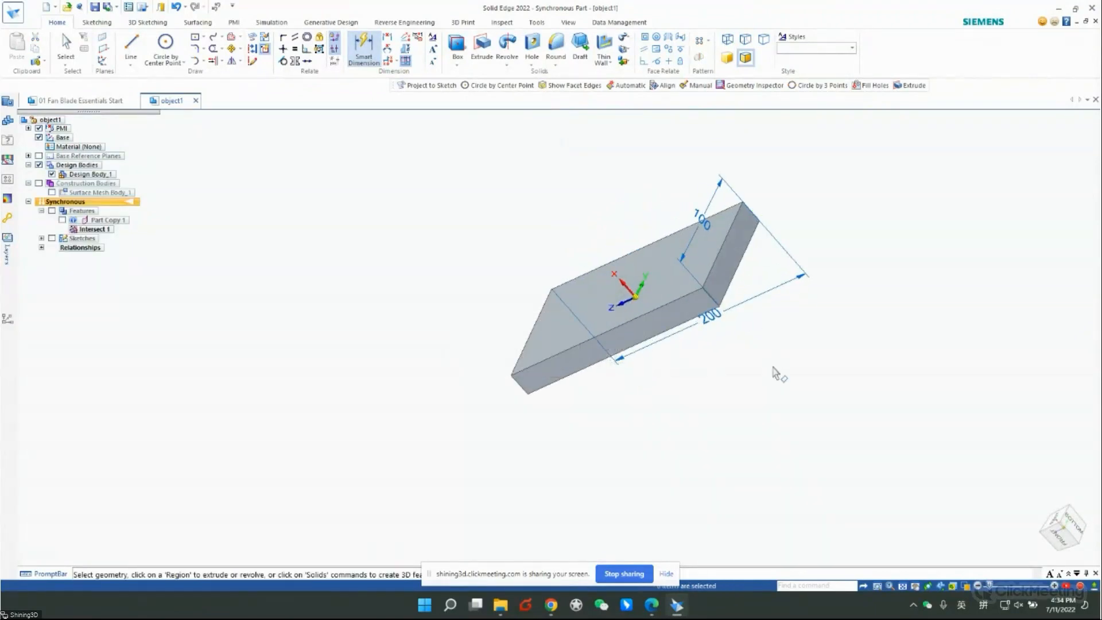
middle_drag(811, 324, 729, 369)
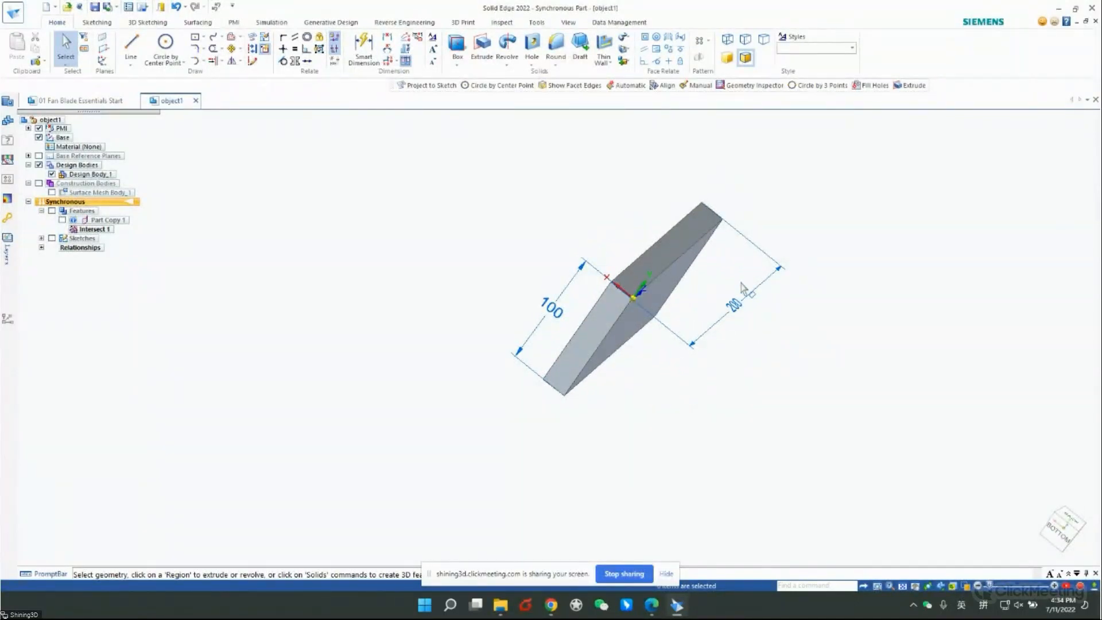
middle_drag(792, 238, 595, 253)
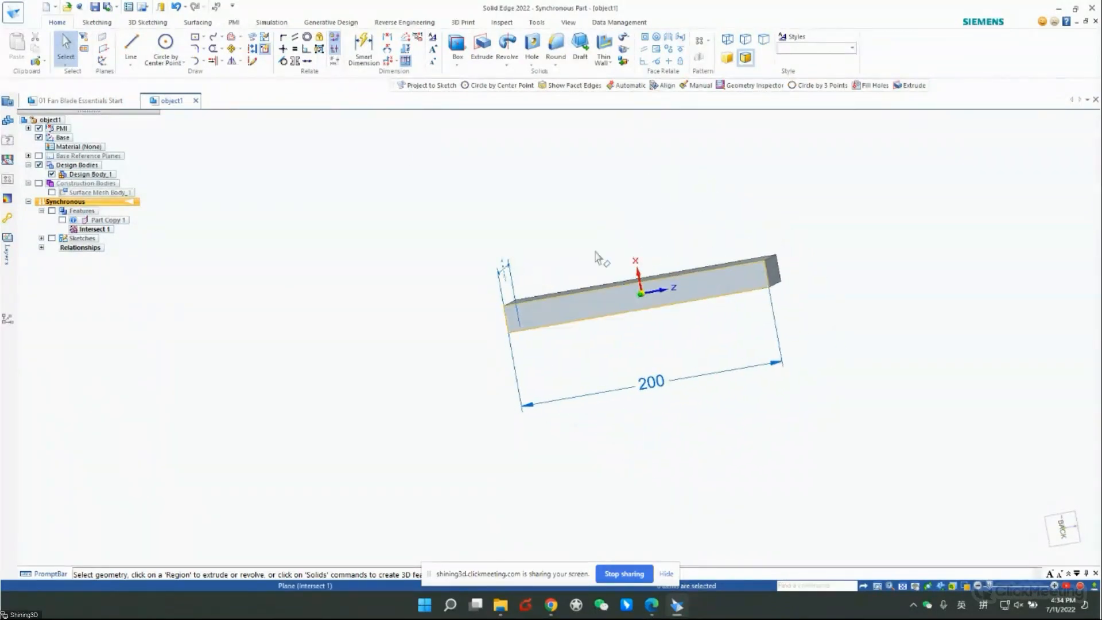
- Return to the object1 part, make its Sketches visible and expand the group in the model tree
click(97, 103)
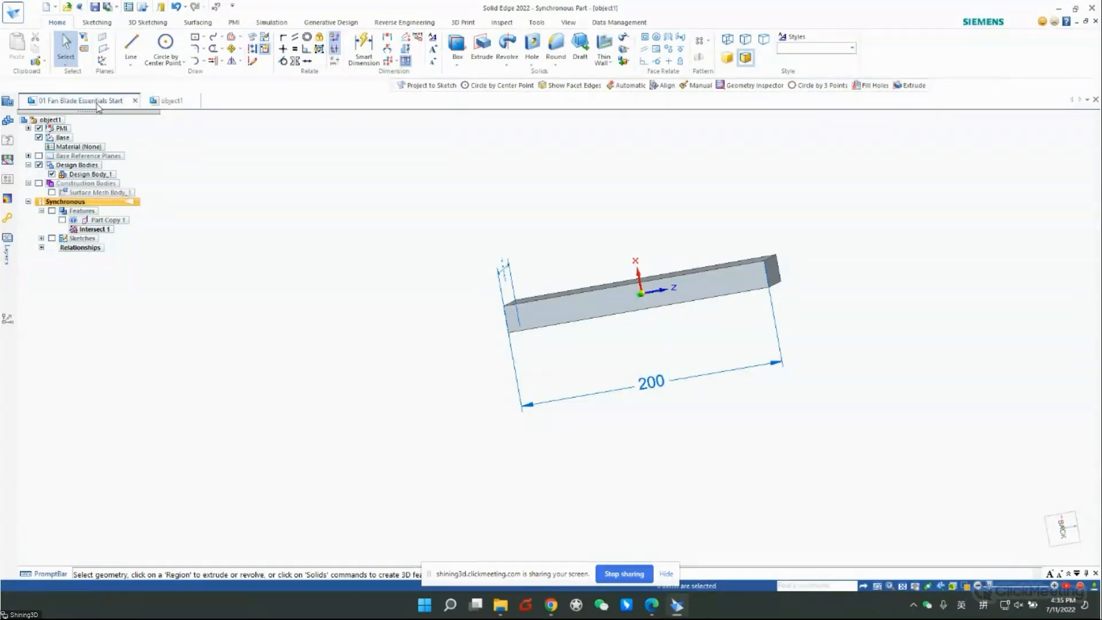
click(169, 101)
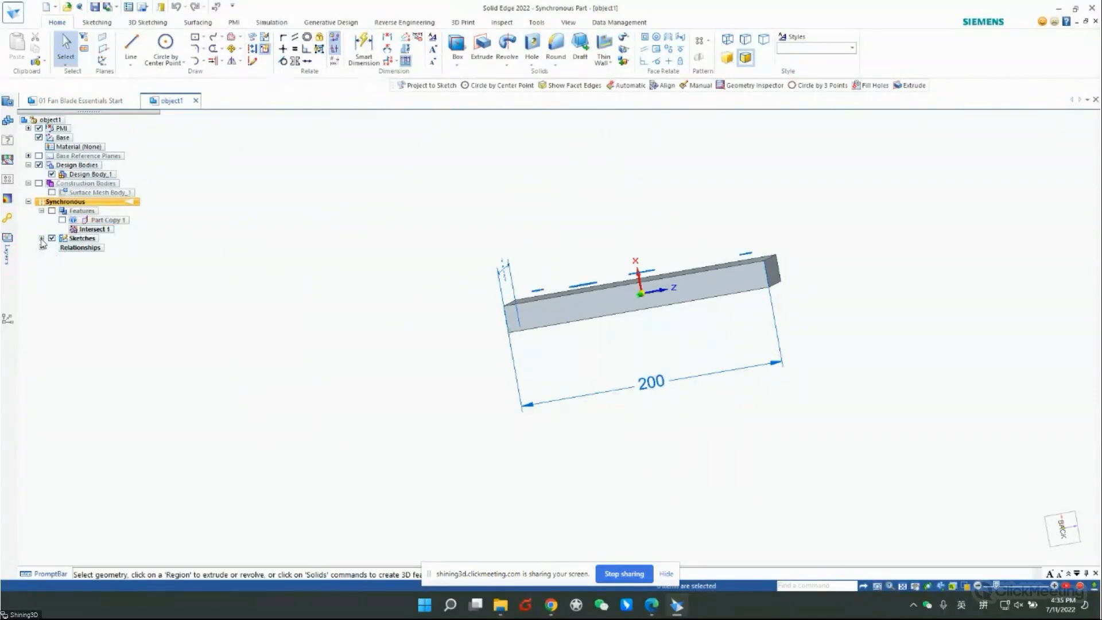
click(42, 239)
middle_drag(542, 190, 528, 329)
- Show the Part Copy 1 mesh to compare it with the section sketches on the block, and hide it again
click(62, 220)
middle_drag(528, 307, 627, 240)
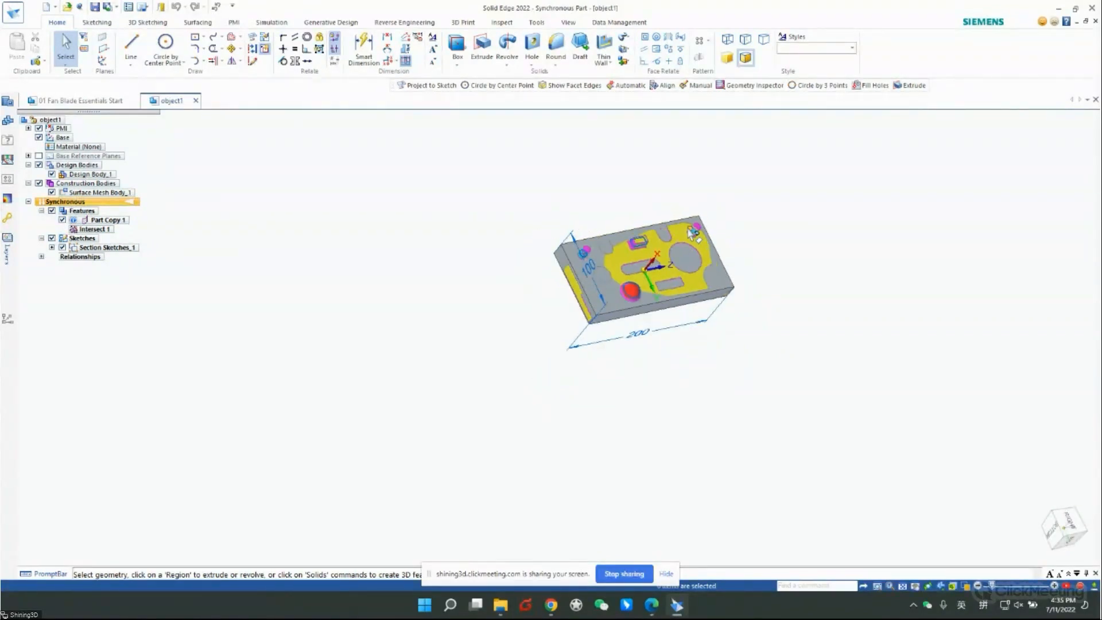
scroll(696, 233, up, 5)
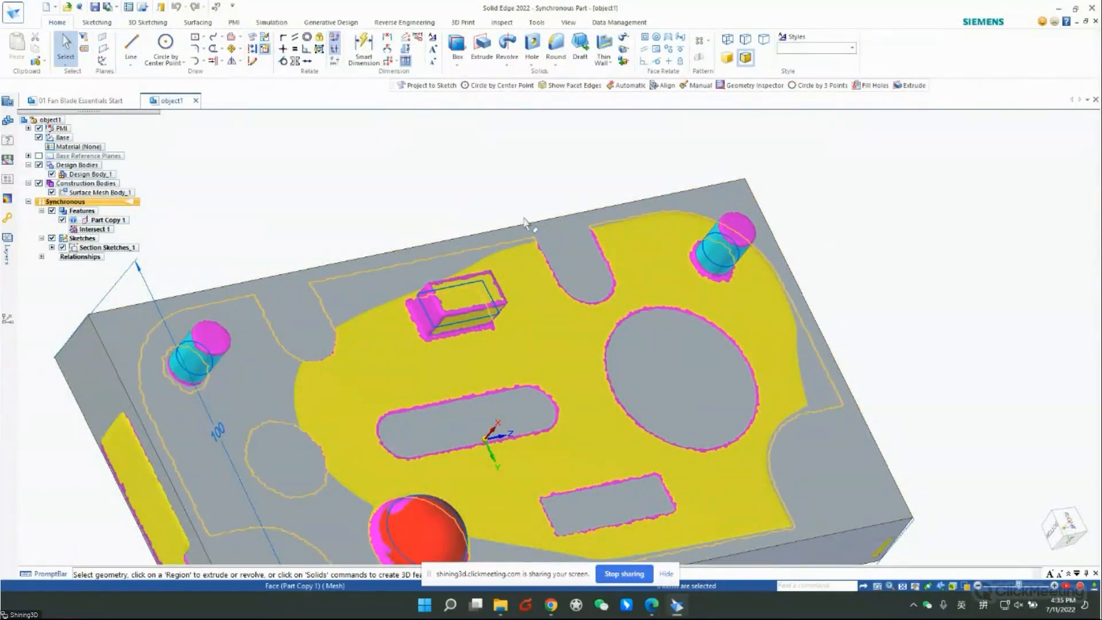
click(62, 219)
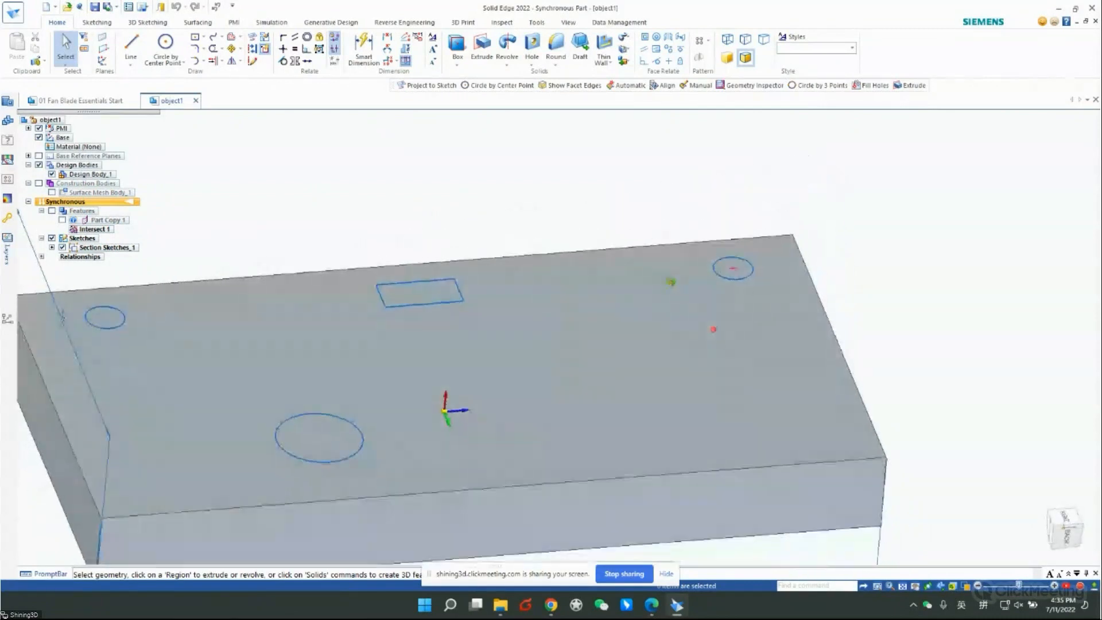
- Lock the sketch plane to the block's large upper face with Circle by Center Point, without drawing a circle
middle_drag(671, 282, 677, 365)
middle_drag(761, 325, 770, 339)
scroll(919, 346, down, 3)
middle_drag(688, 440, 482, 388)
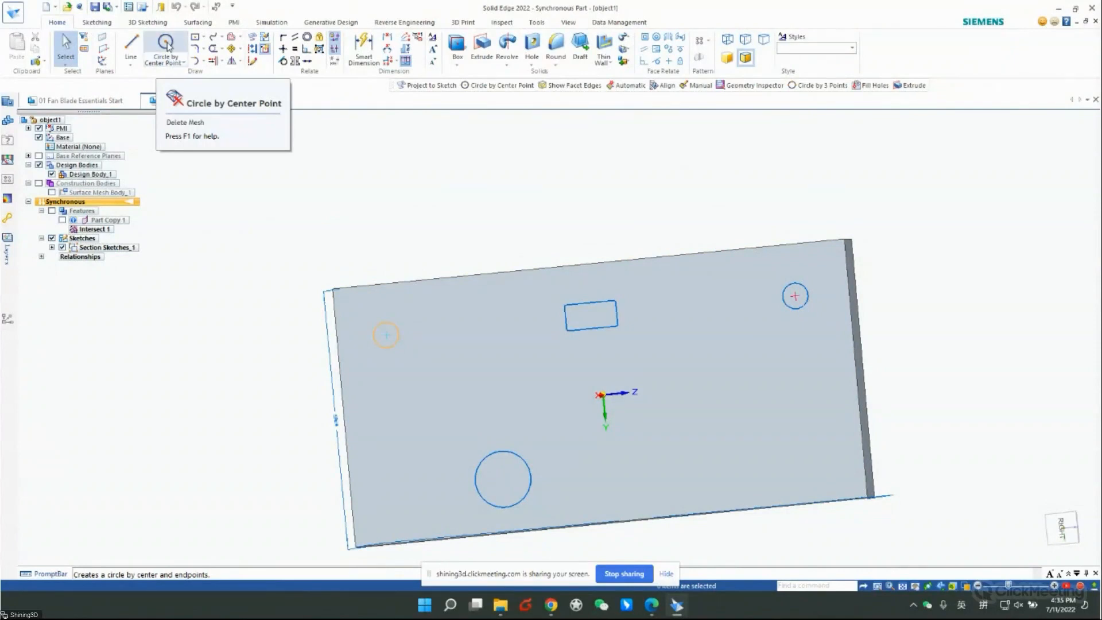
click(167, 46)
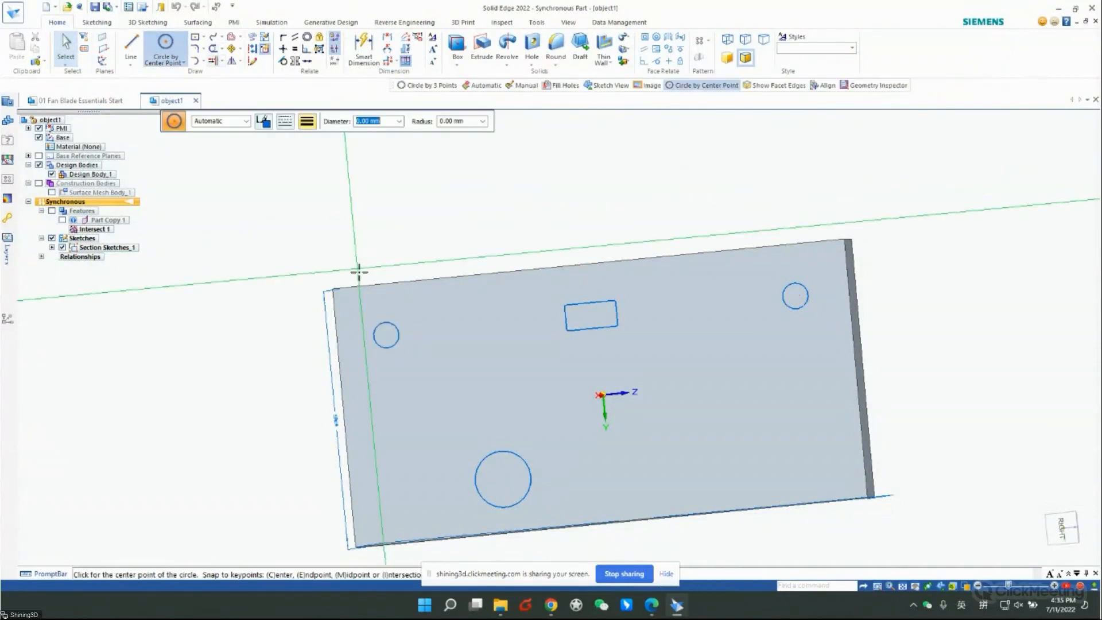
scroll(385, 339, up, 6)
middle_drag(625, 319, 566, 369)
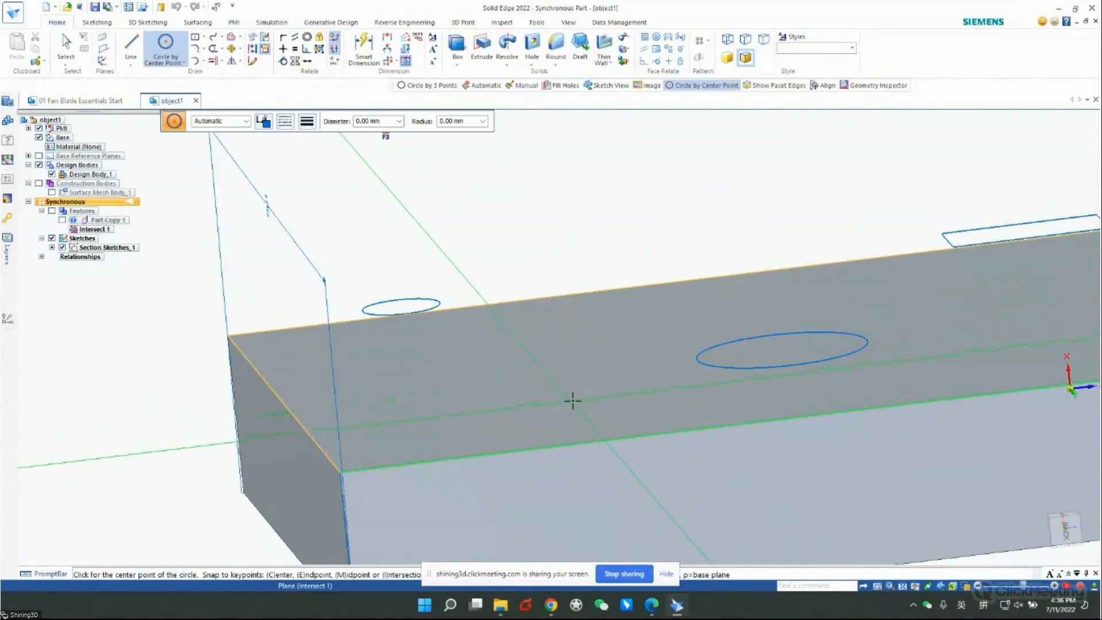
middle_drag(593, 406, 586, 417)
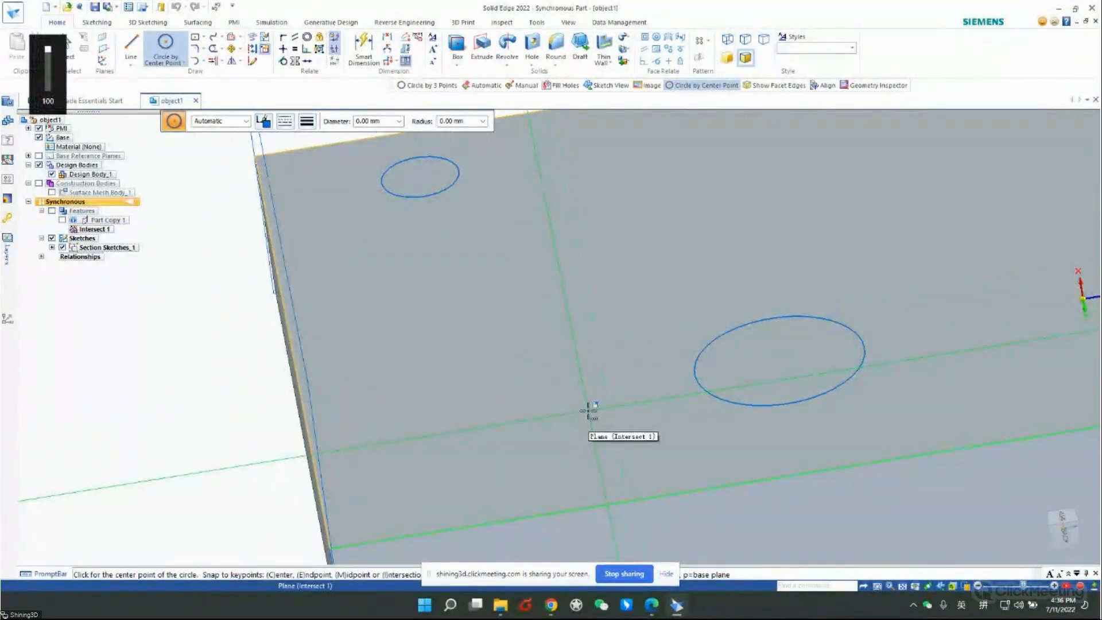
middle_drag(579, 359, 500, 201)
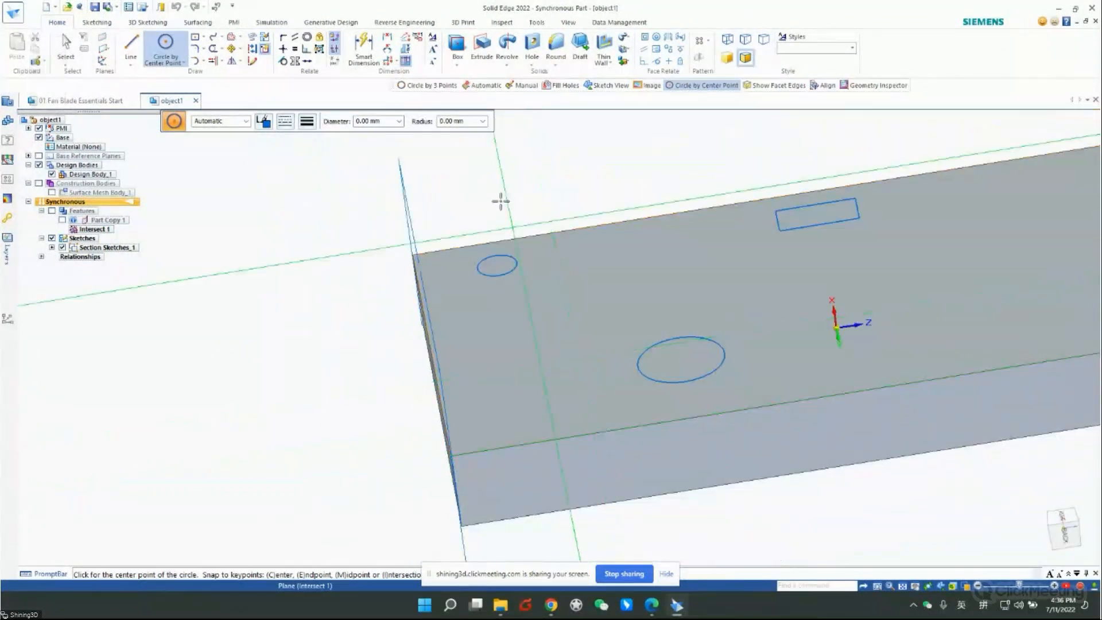
click(542, 265)
mouse_move(555, 278)
middle_down()
mouse_move(576, 340)
mouse_move(563, 356)
middle_up()
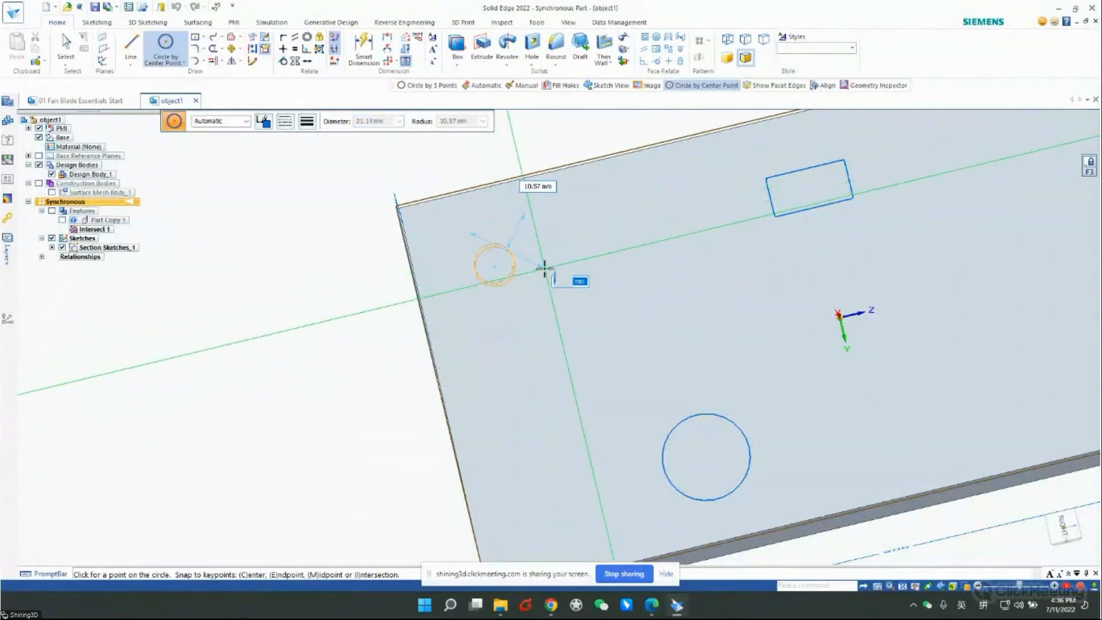
key(Escape)
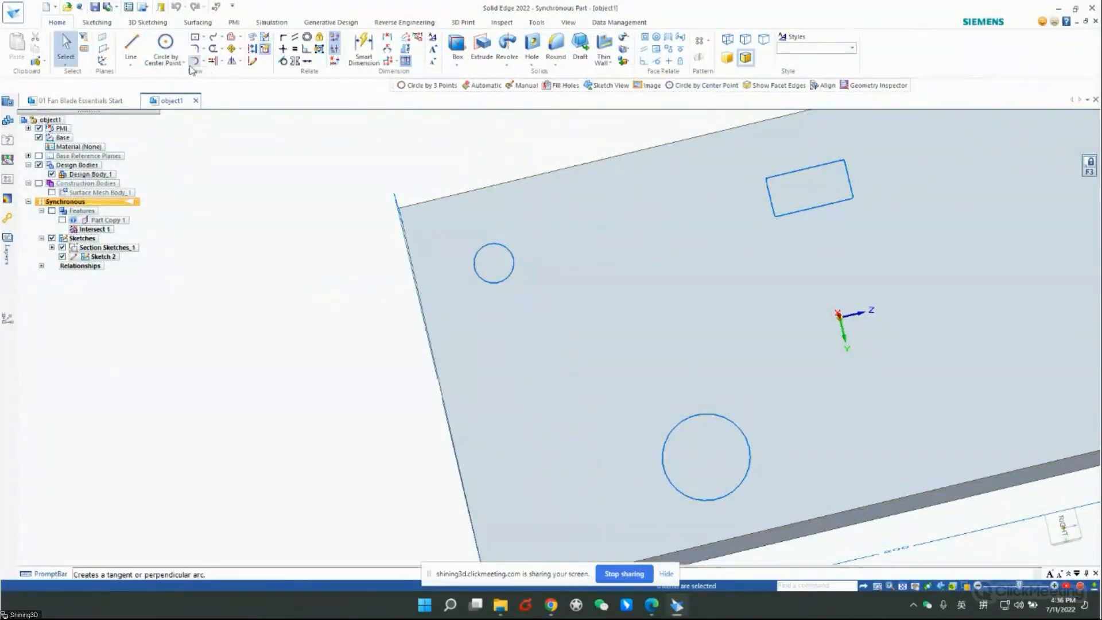
- Trace the small section circle nearest the dimensioned 100 mm end with a three-point circle on the locked face
click(172, 61)
click(206, 87)
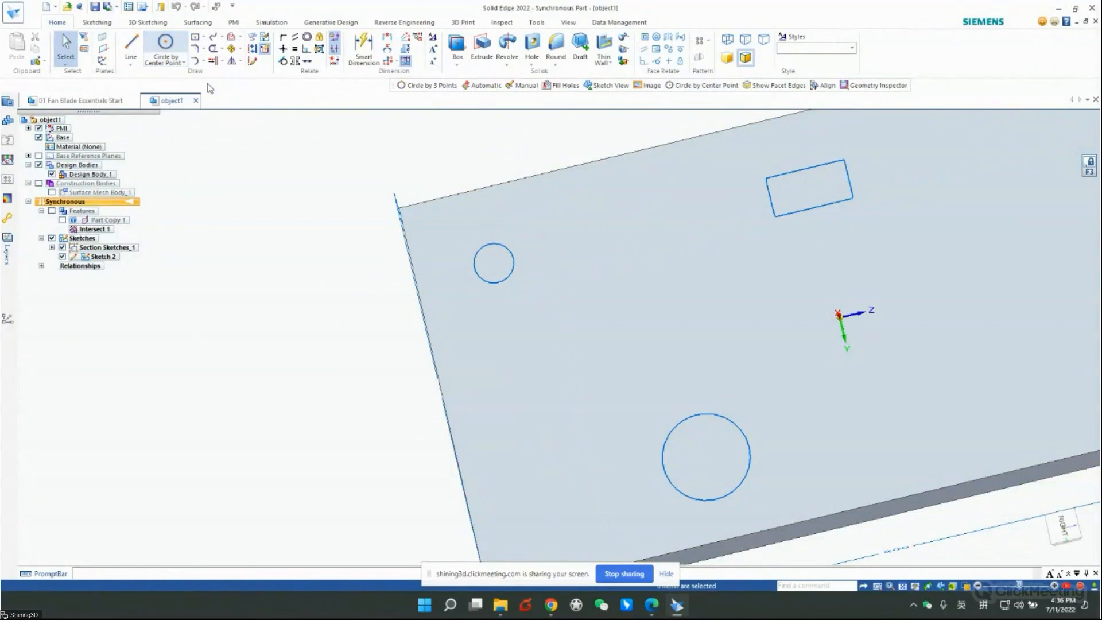
click(510, 252)
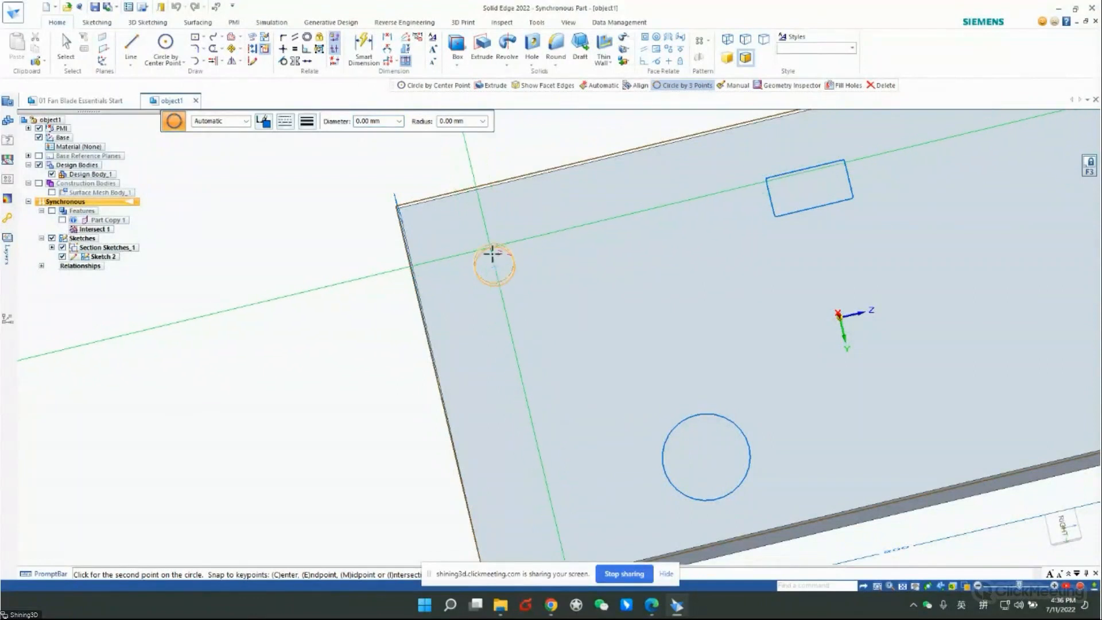
key(ctrl+h)
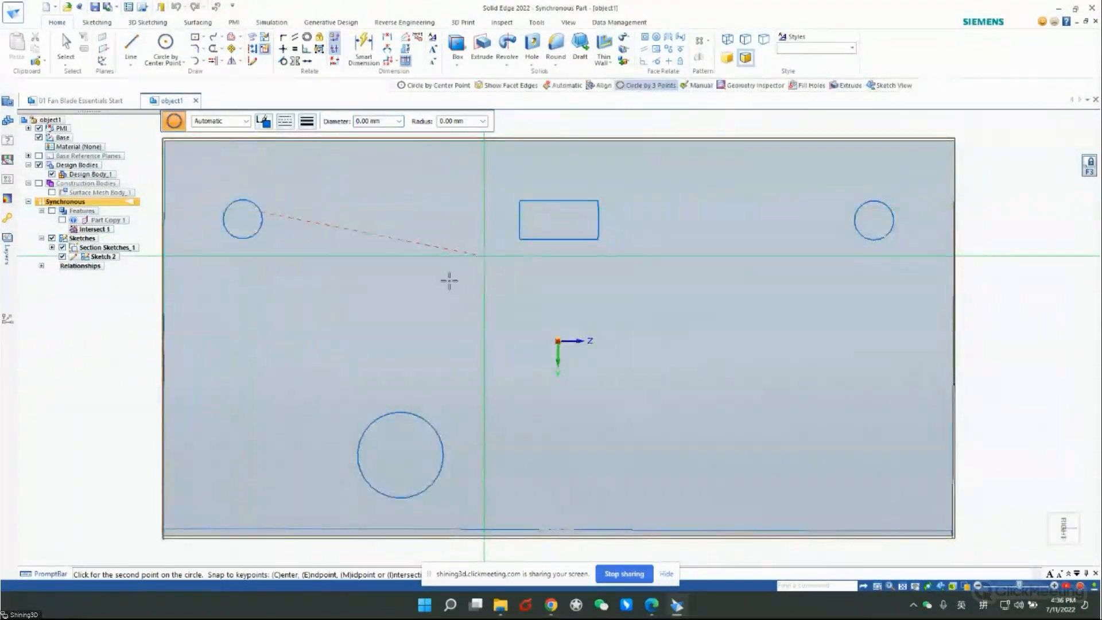
scroll(404, 269, up, 5)
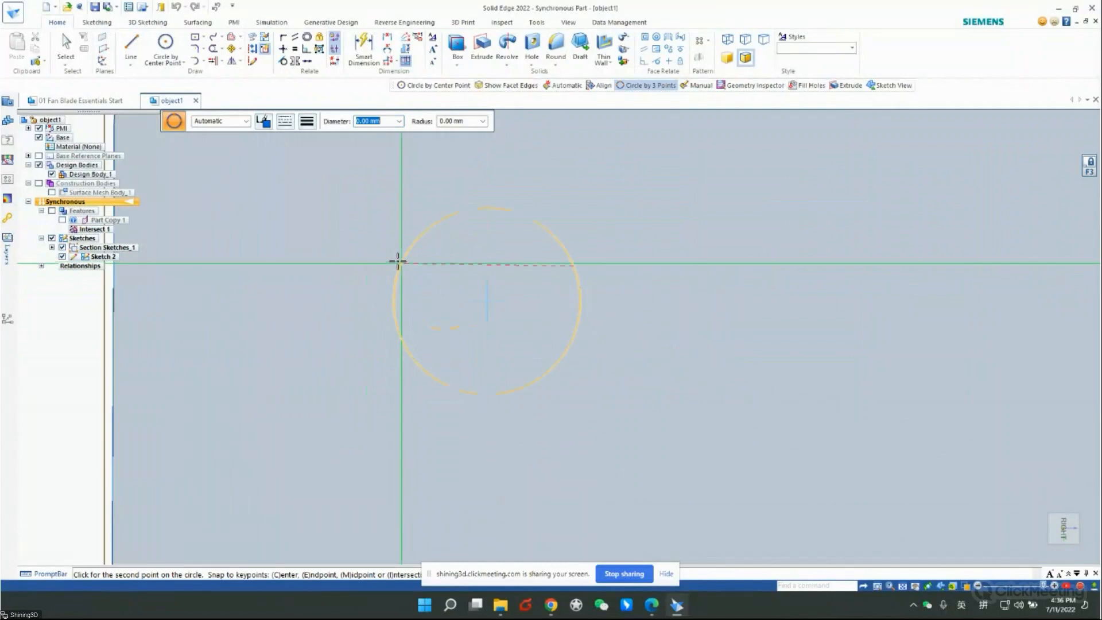
click(413, 248)
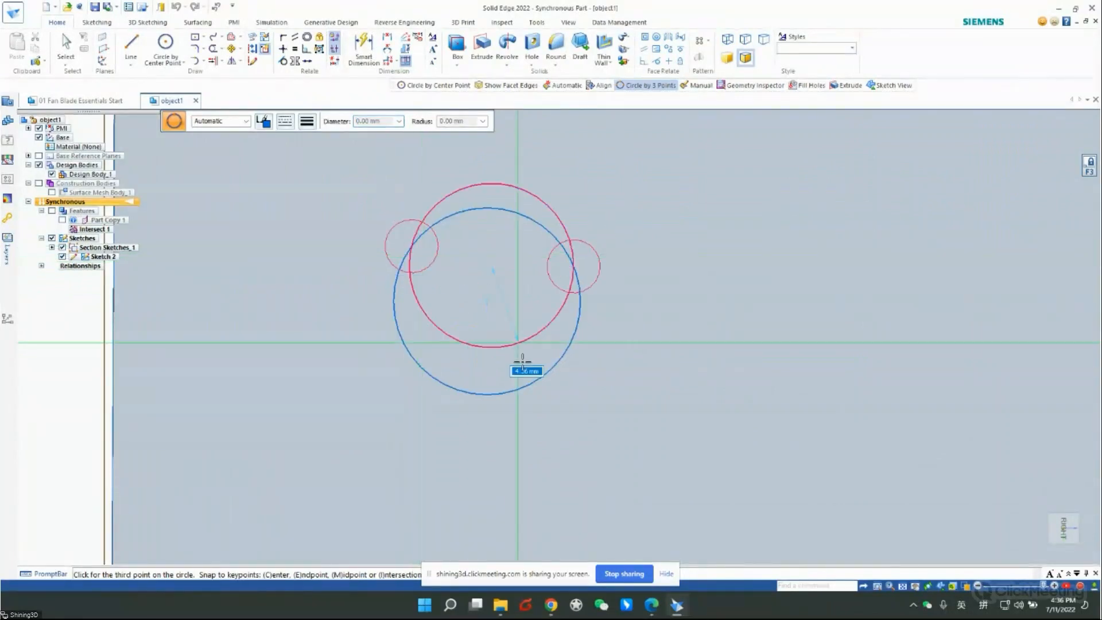
click(515, 388)
mouse_move(621, 368)
middle_down()
mouse_move(617, 239)
mouse_move(620, 256)
middle_up()
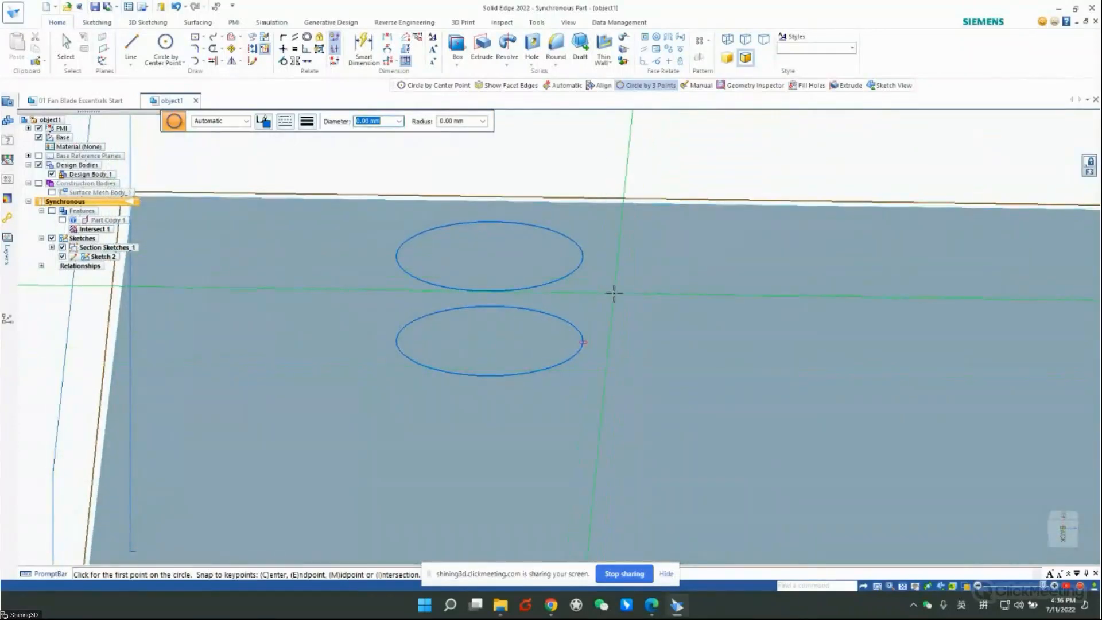
key(Escape)
scroll(453, 384, down, 8)
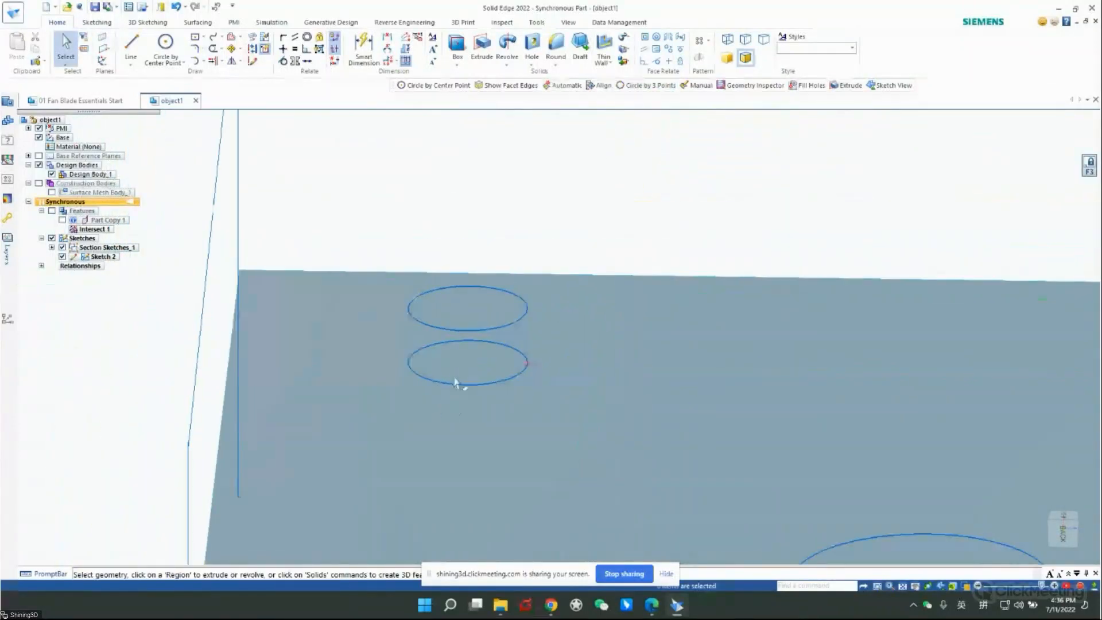
middle_drag(817, 360, 816, 428)
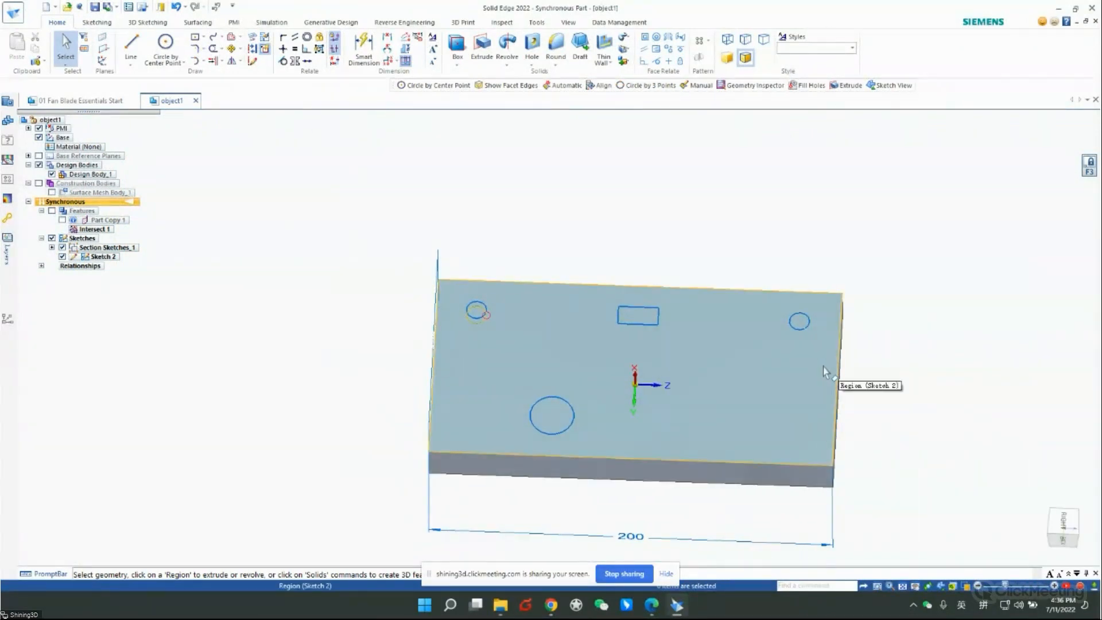
- Trace the small section circle at the block's opposite end with a three-point circle, viewing the sketch plane face-on
key(ctrl+h)
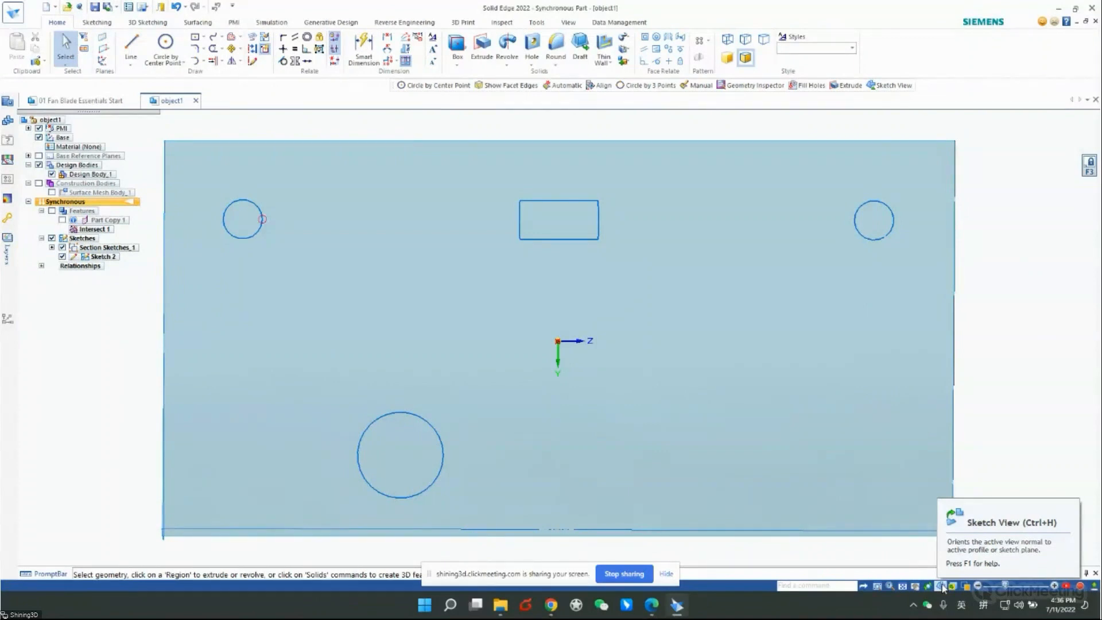
middle_drag(733, 323, 701, 206)
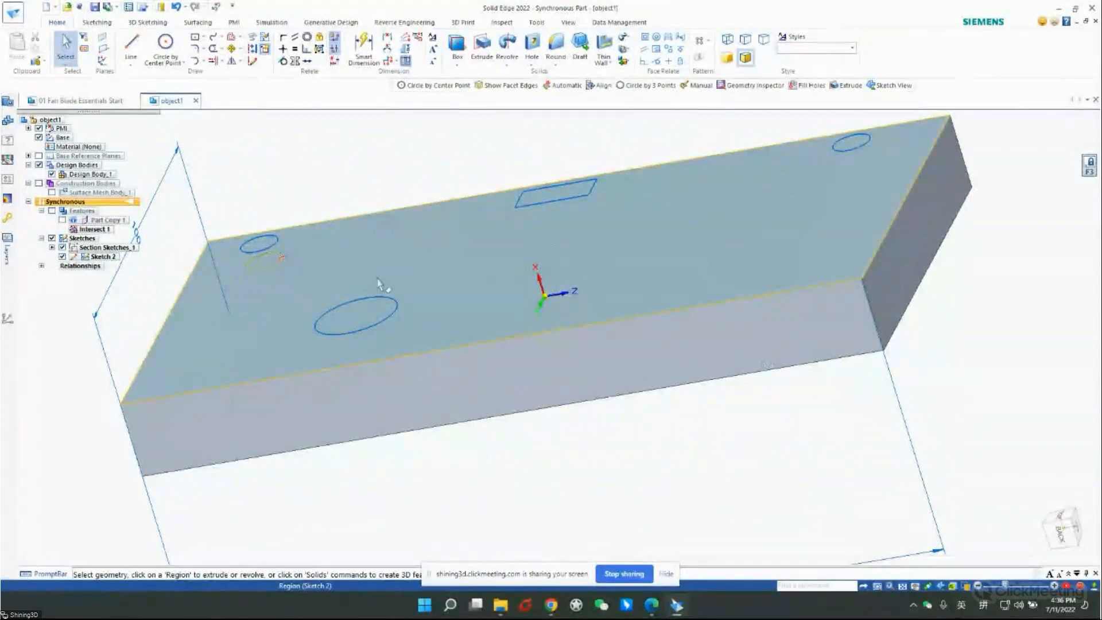
click(943, 588)
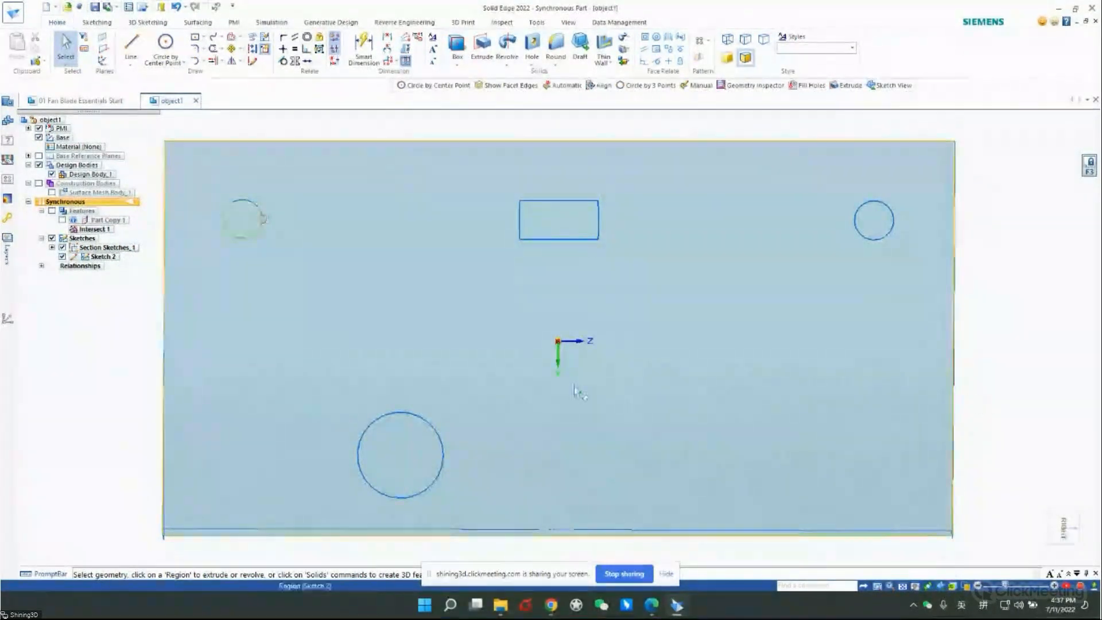
scroll(574, 385, down, 3)
scroll(779, 305, up, 5)
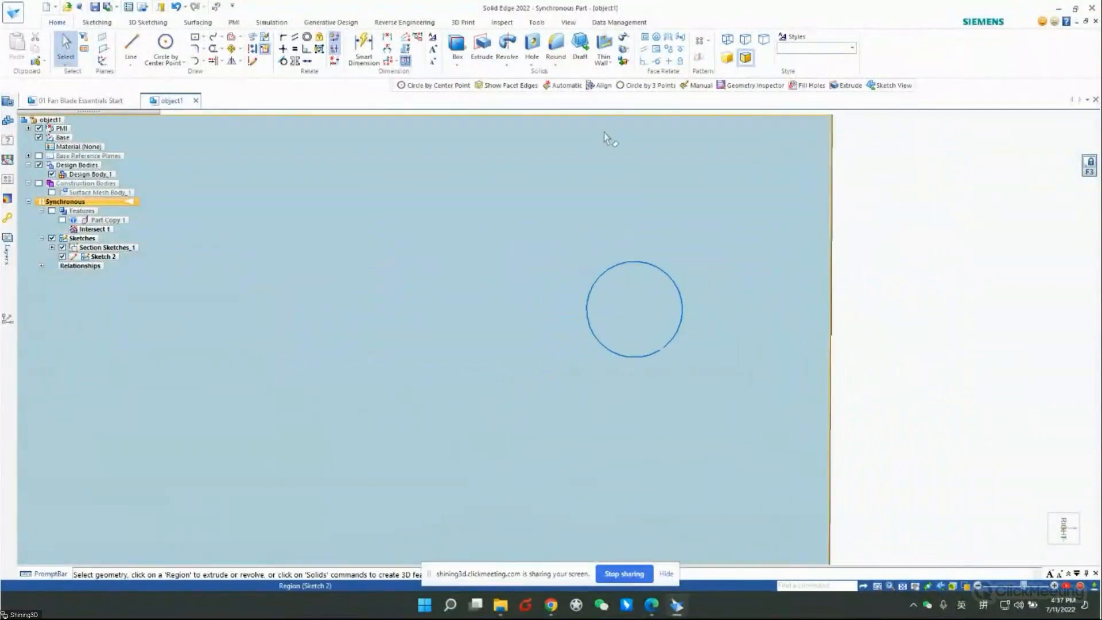
click(165, 43)
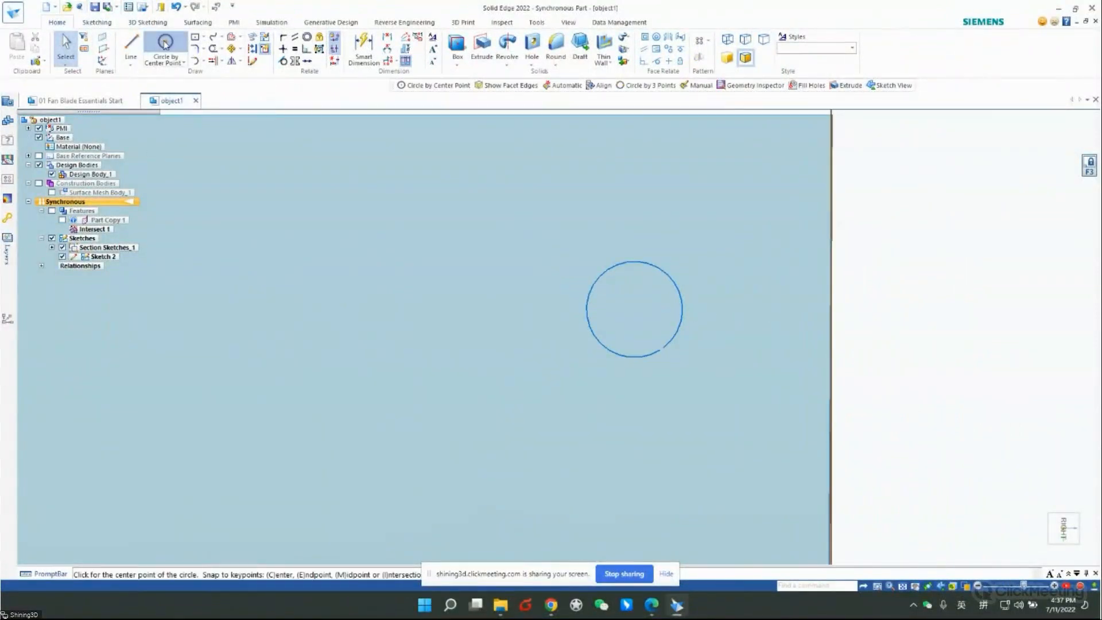
click(182, 63)
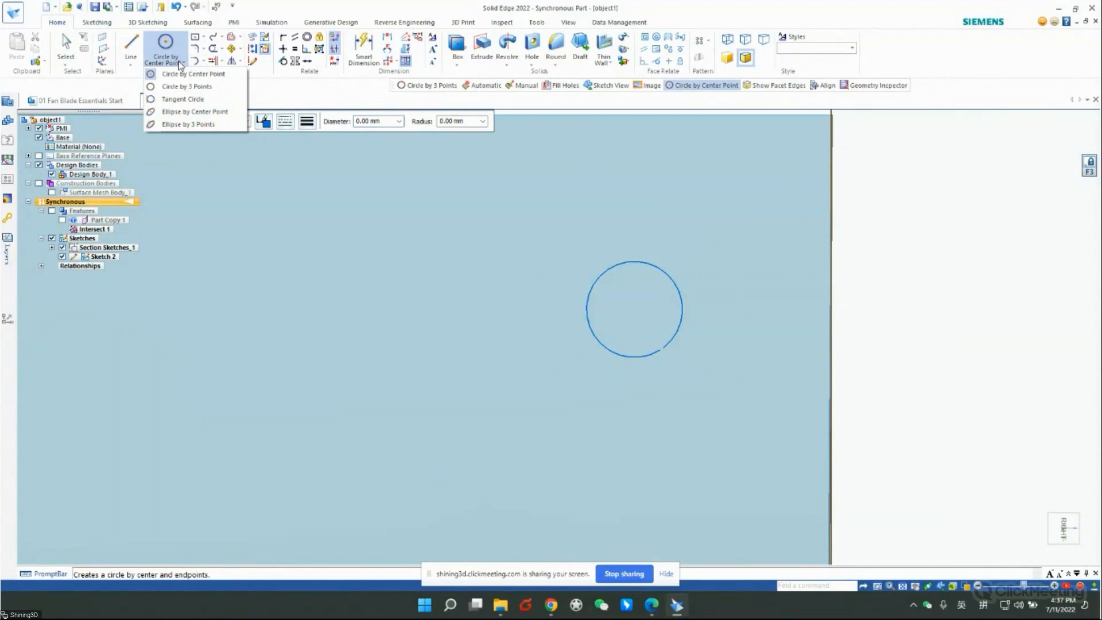
click(185, 86)
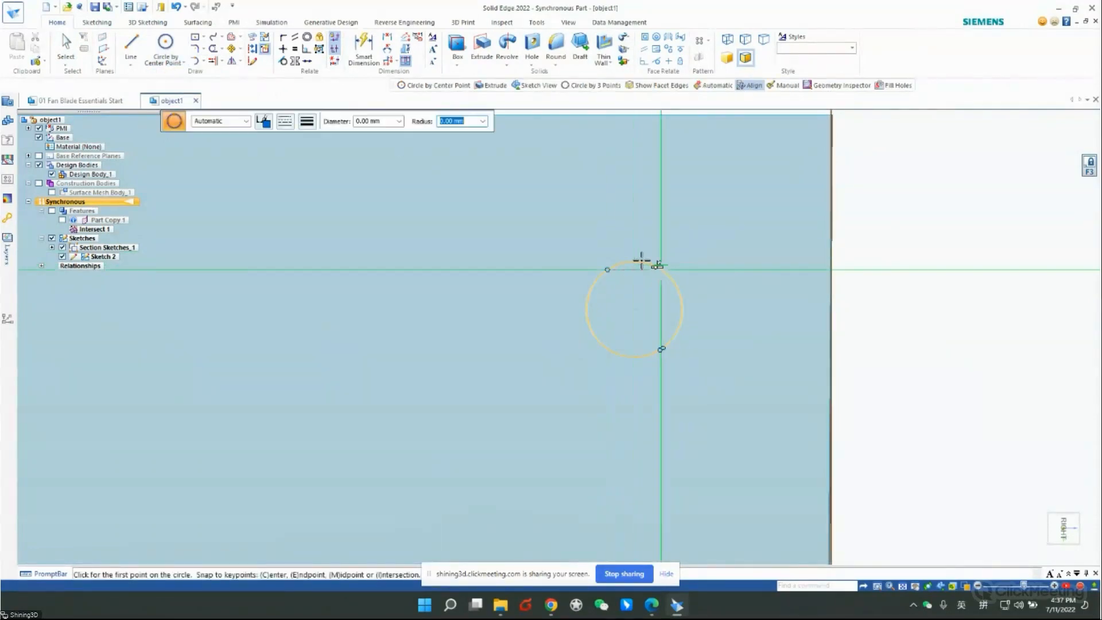
click(639, 259)
click(585, 310)
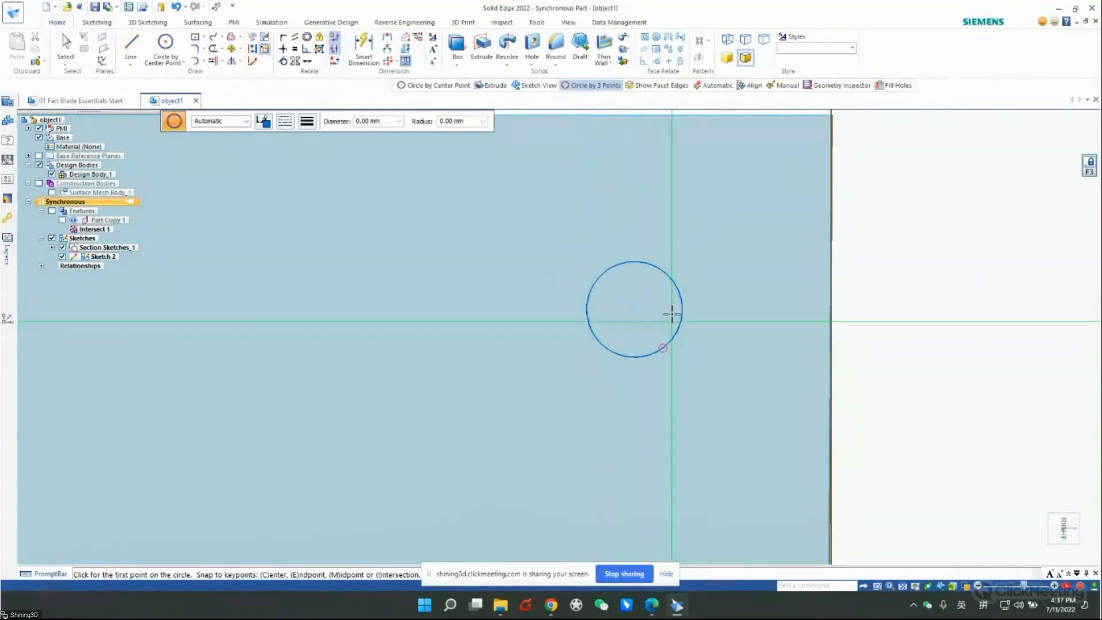
mouse_move(714, 298)
middle_down()
mouse_move(716, 221)
mouse_move(763, 199)
middle_up()
key(Escape)
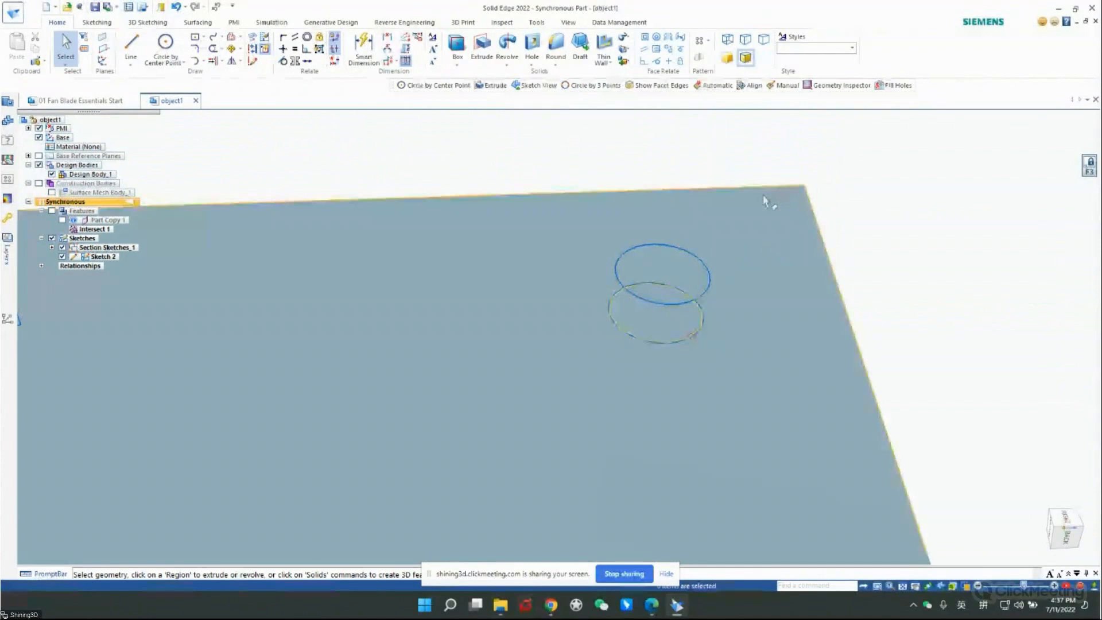
- Add a diameter dimension to the first traced circle near the 100 mm end and set it to 10 mm
scroll(766, 200, down, 6)
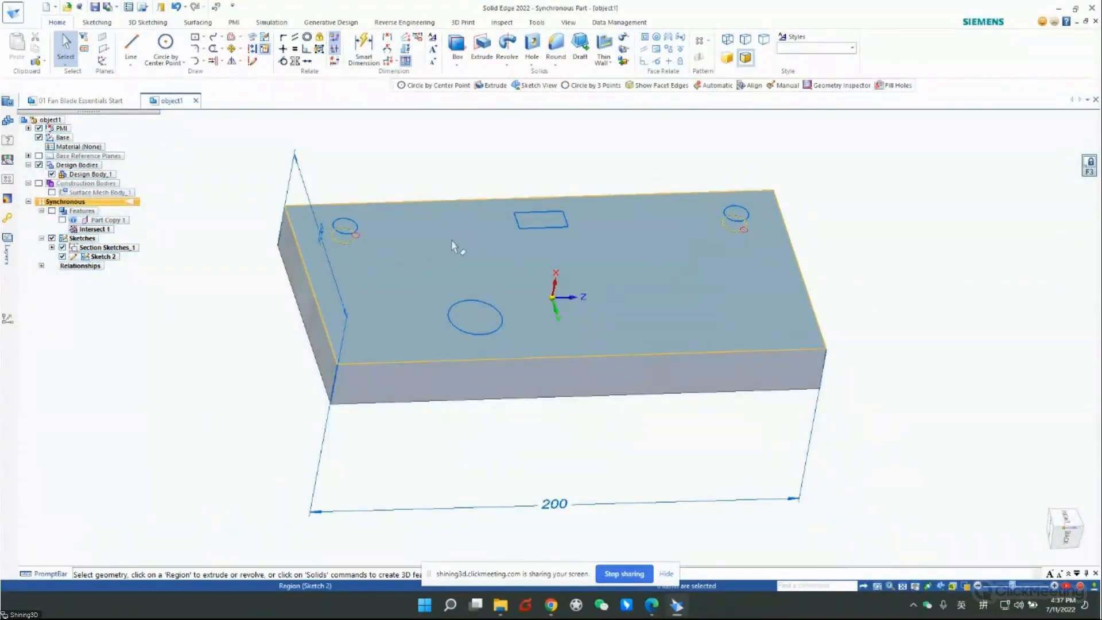
click(376, 57)
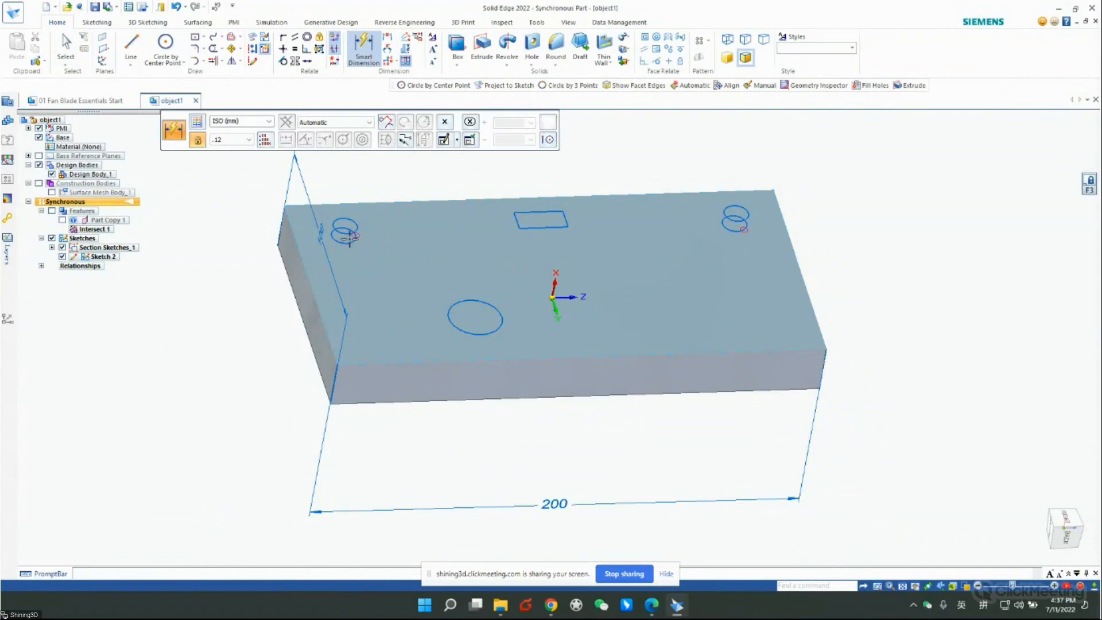
click(352, 239)
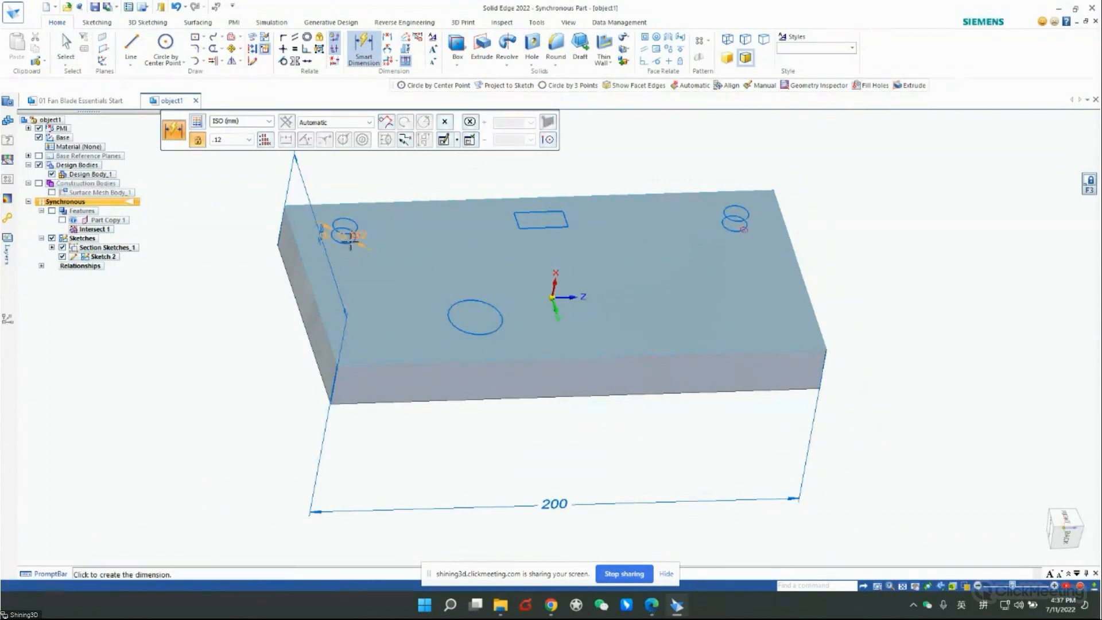
click(394, 272)
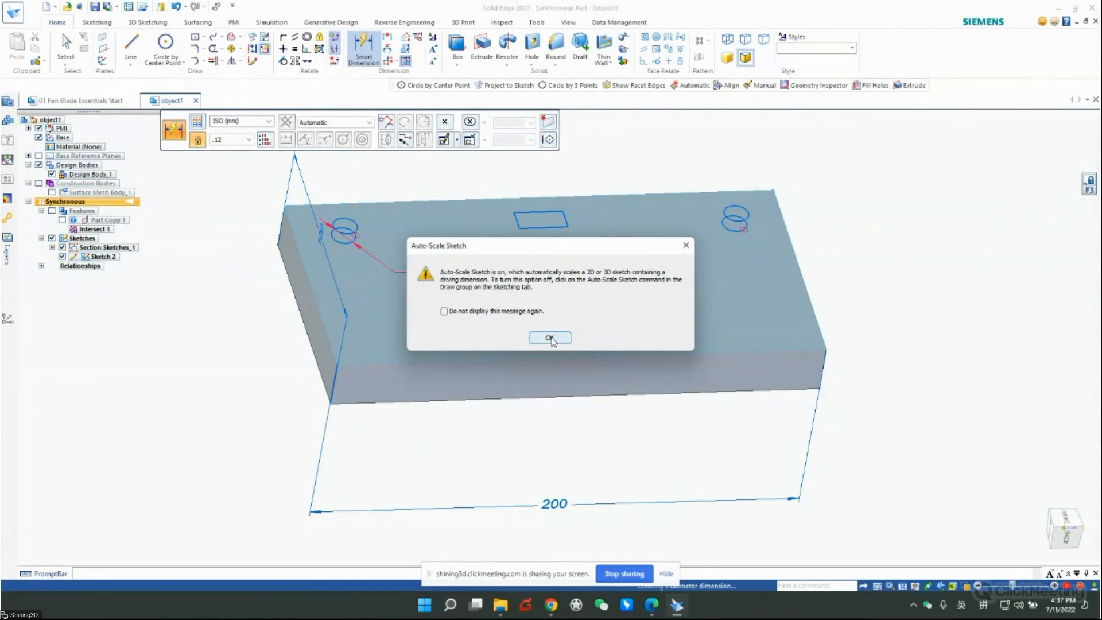
click(549, 338)
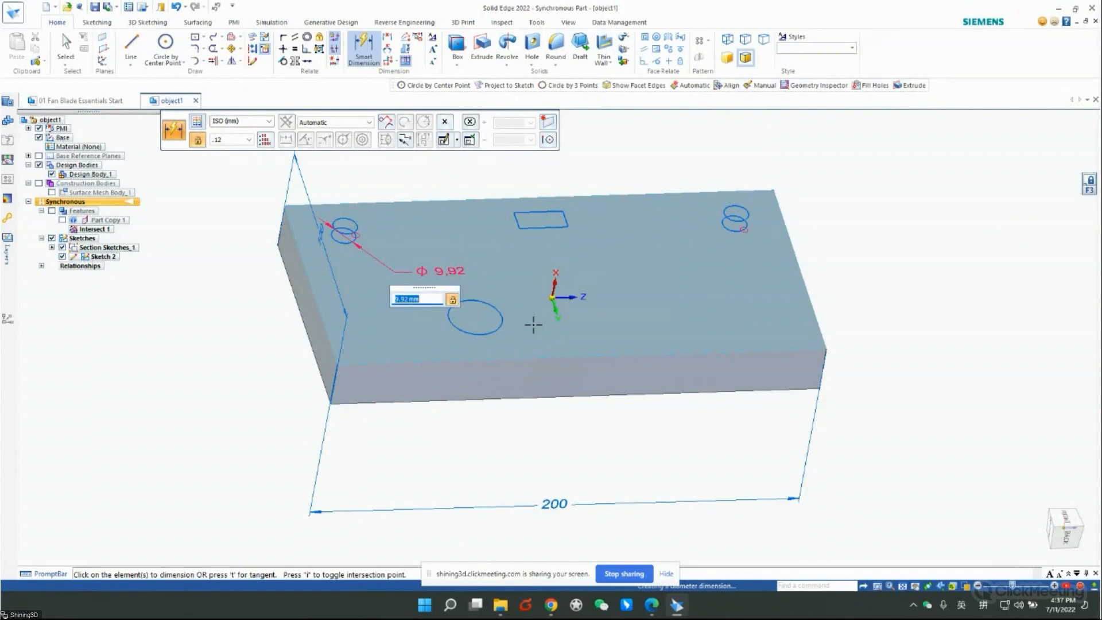
text(10)
key(Return)
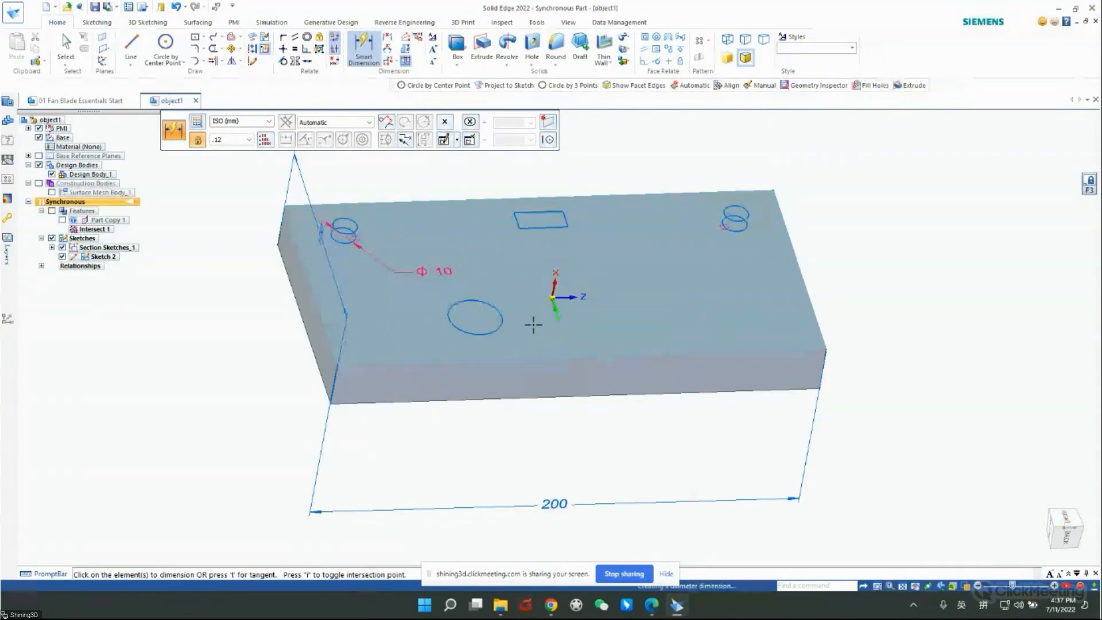
- Add a diameter dimension to the second traced circle at the block's opposite end and set it to 10 mm
click(738, 230)
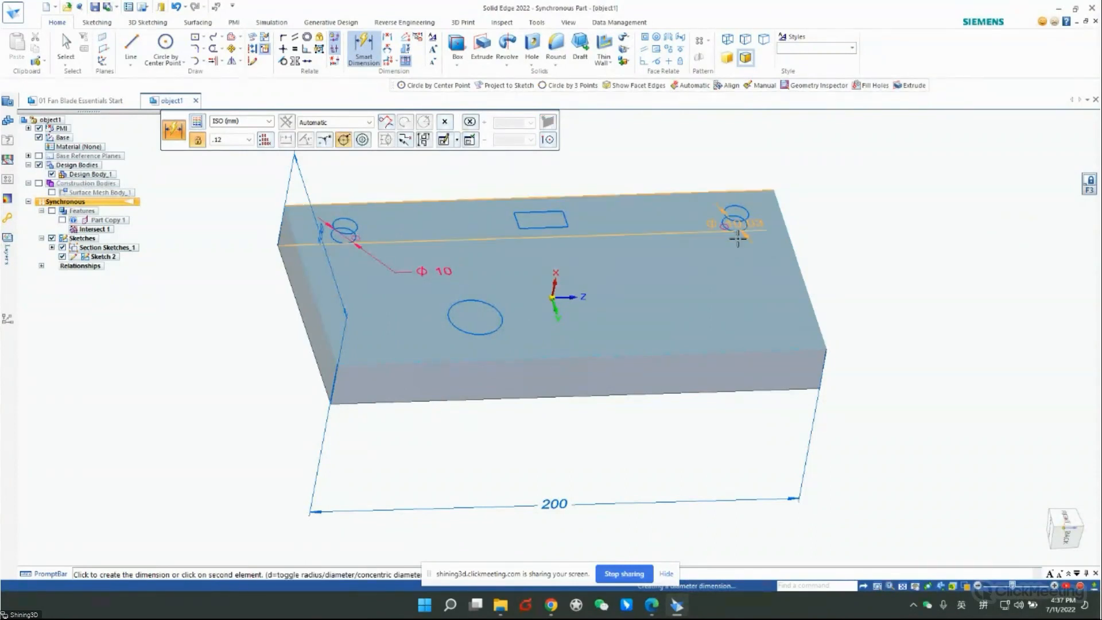
click(739, 250)
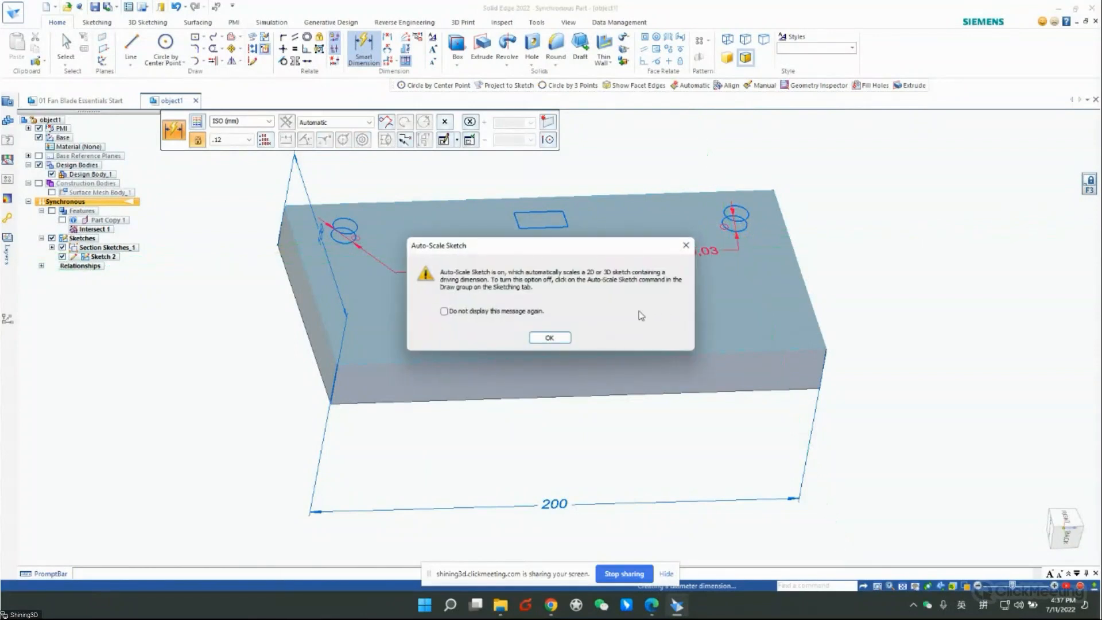
click(559, 339)
text(10)
key(Return)
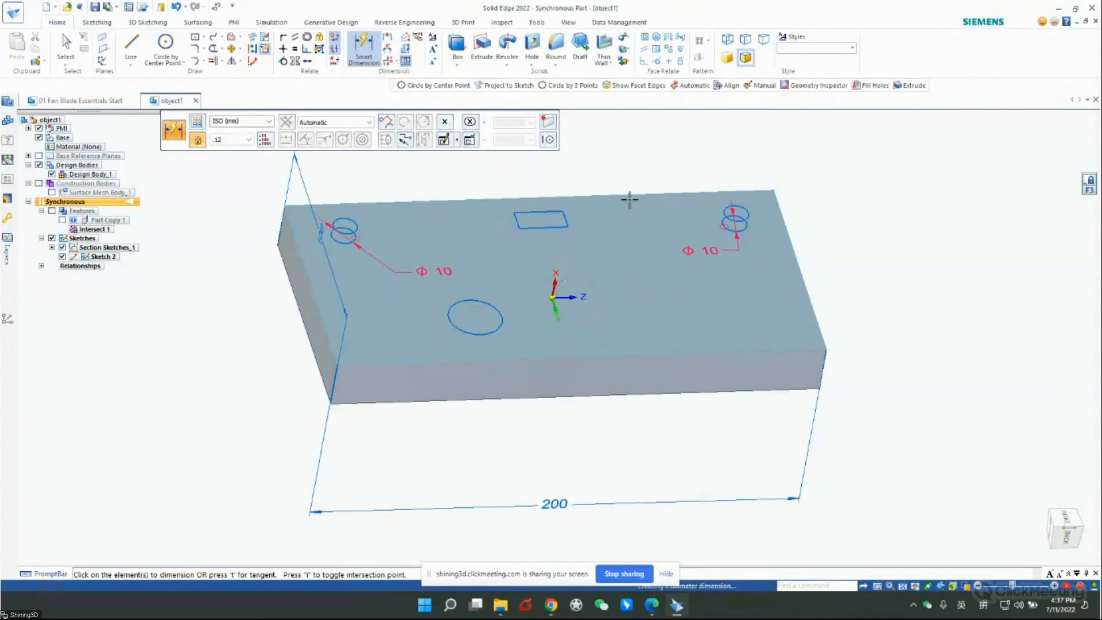
- Compare the traced circles with the section curves beneath them and hide Section Sketches_1
middle_drag(532, 167, 500, 219)
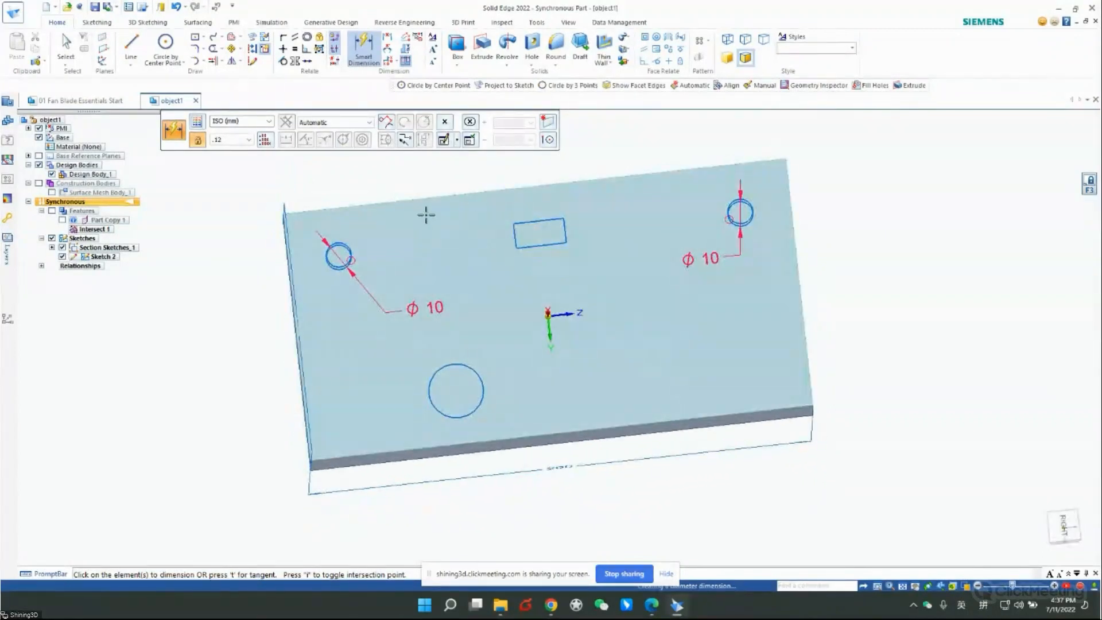
scroll(321, 252, up, 5)
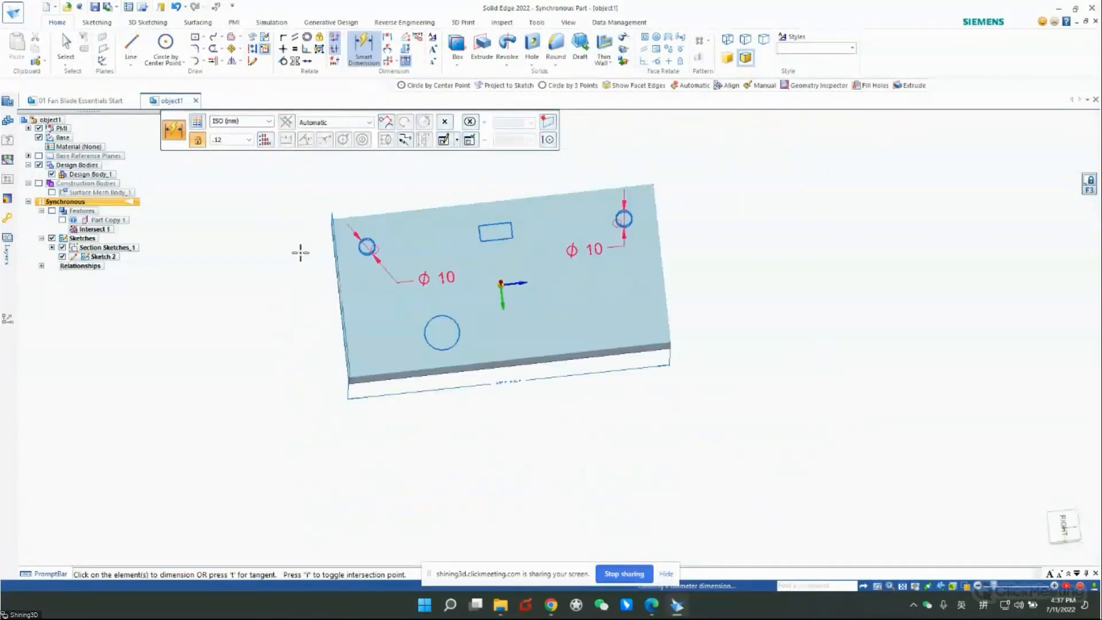
scroll(381, 219, up, 2)
middle_drag(507, 252, 502, 225)
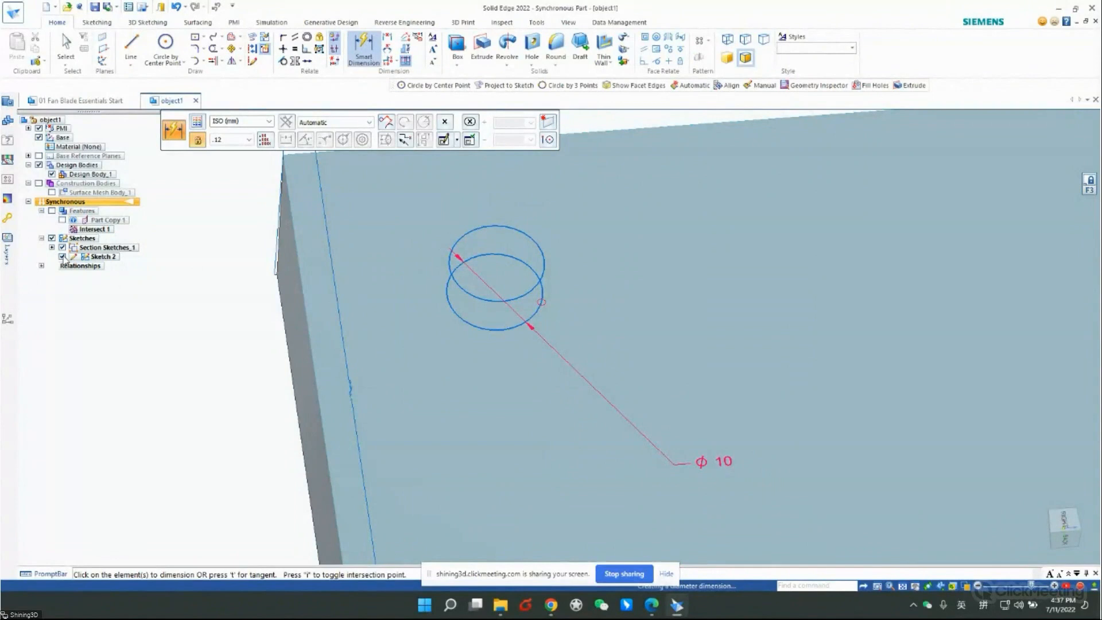
click(62, 248)
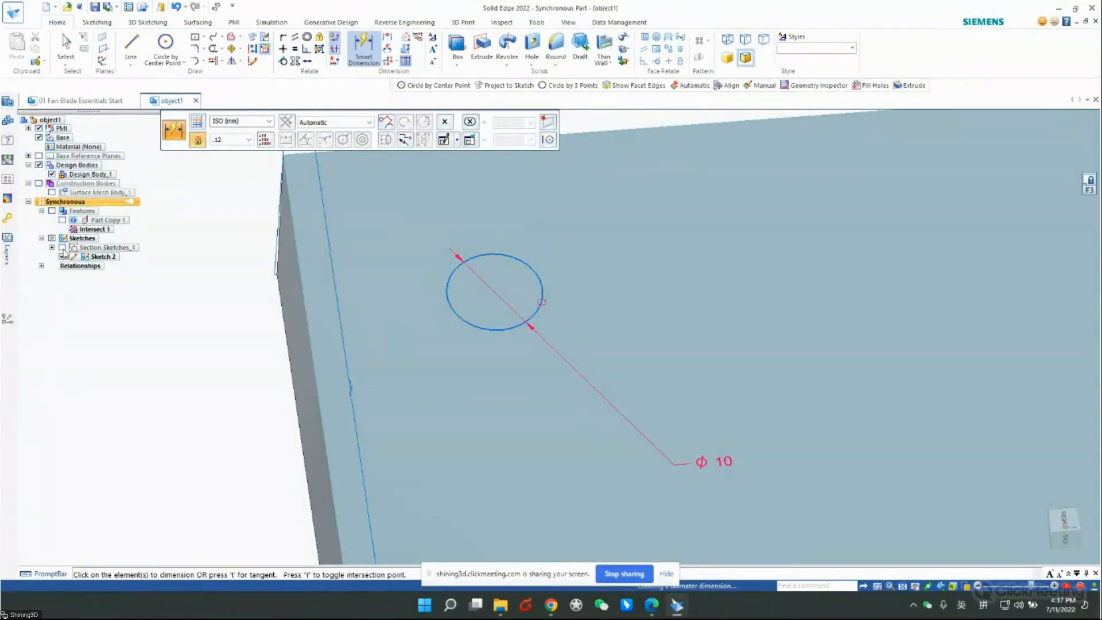
- Dimension the first circle's centre from the block face's nearest long edge and try to set the distance to 20 mm
click(536, 270)
middle_drag(538, 270, 525, 227)
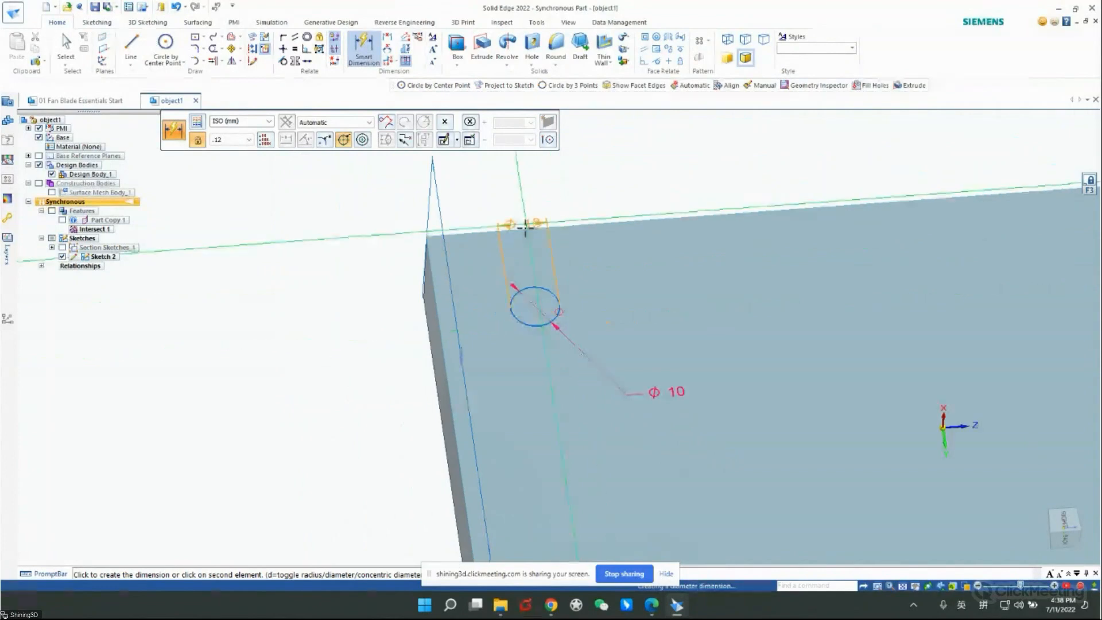
click(525, 228)
click(358, 310)
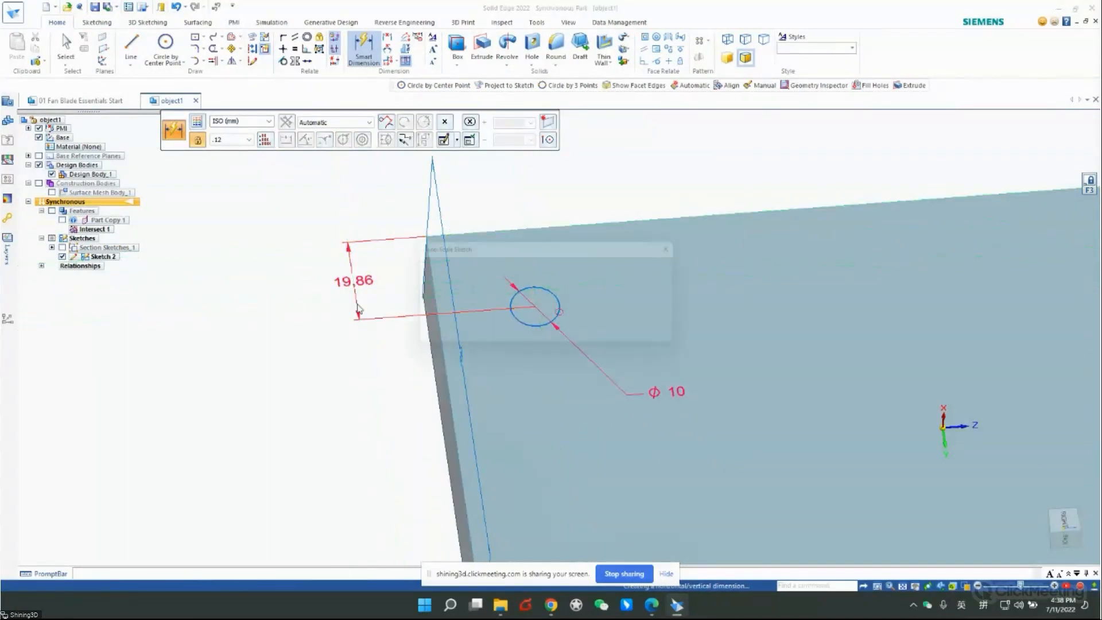
click(565, 339)
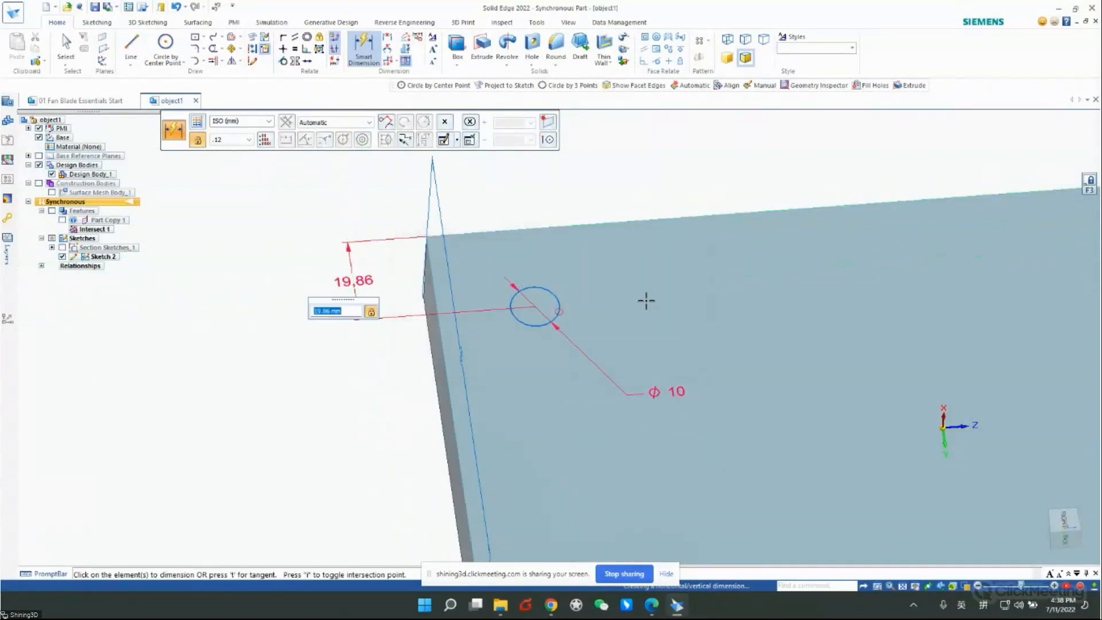
text(20)
key(Return)
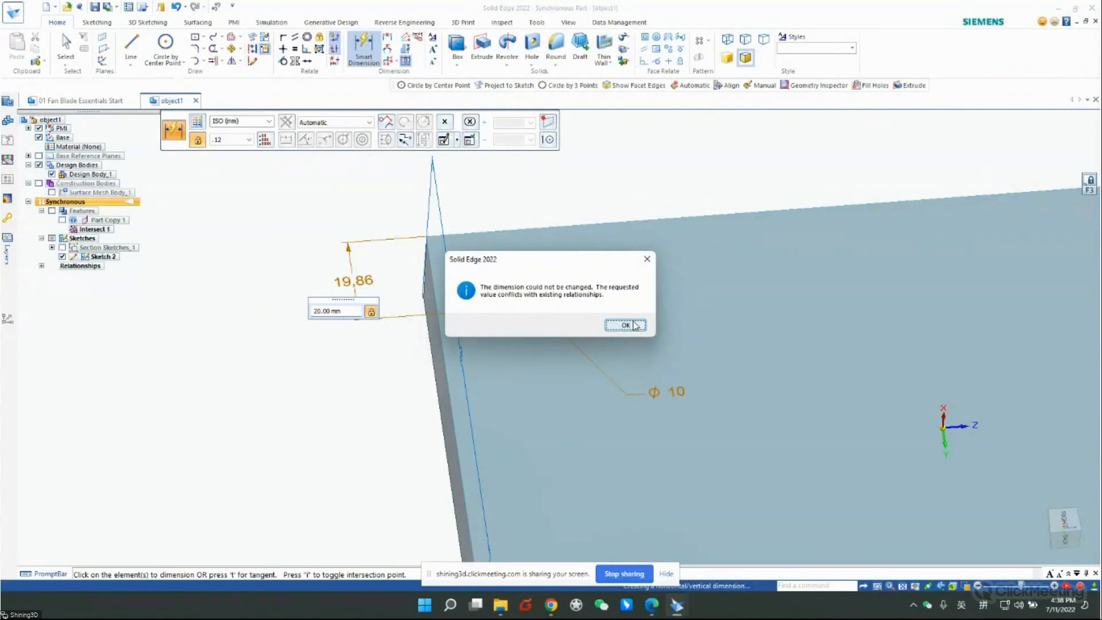
click(634, 325)
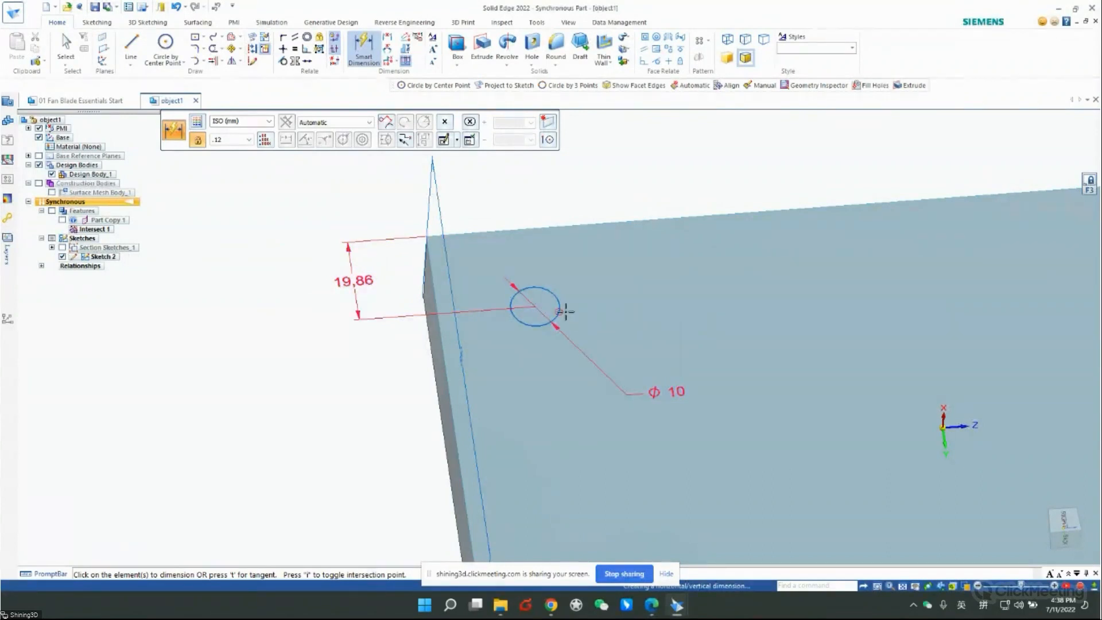
key(Escape)
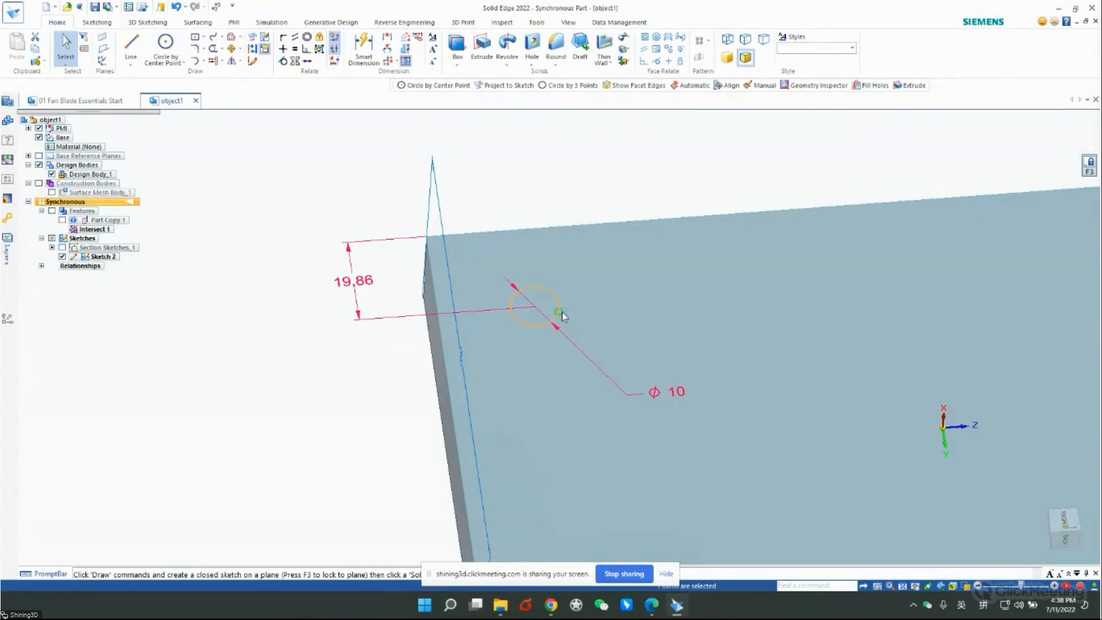
right_click(563, 312)
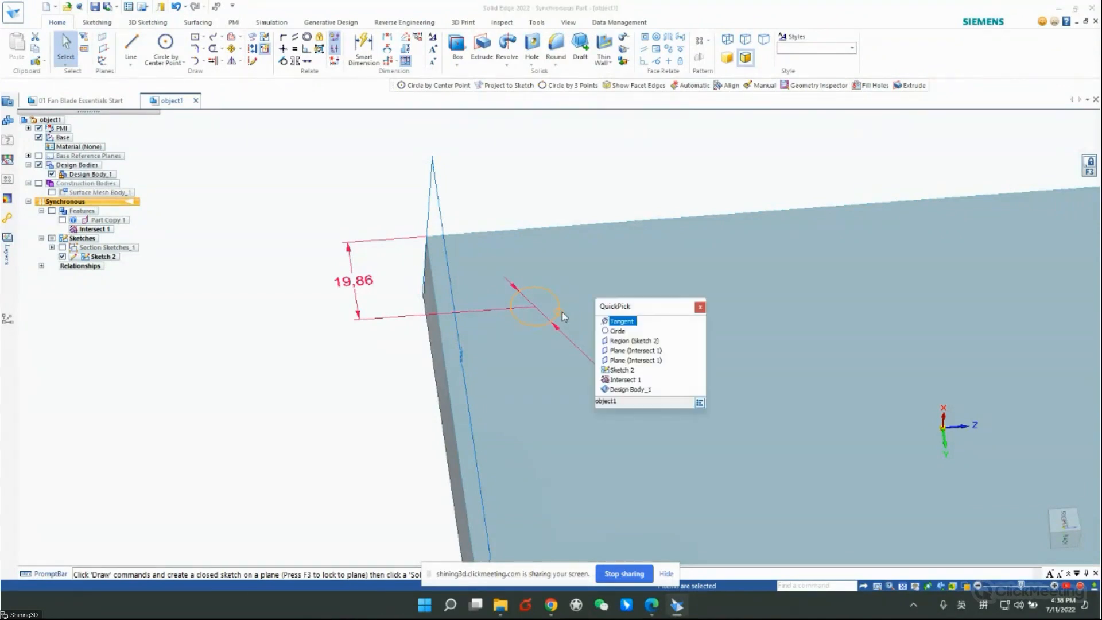
click(618, 331)
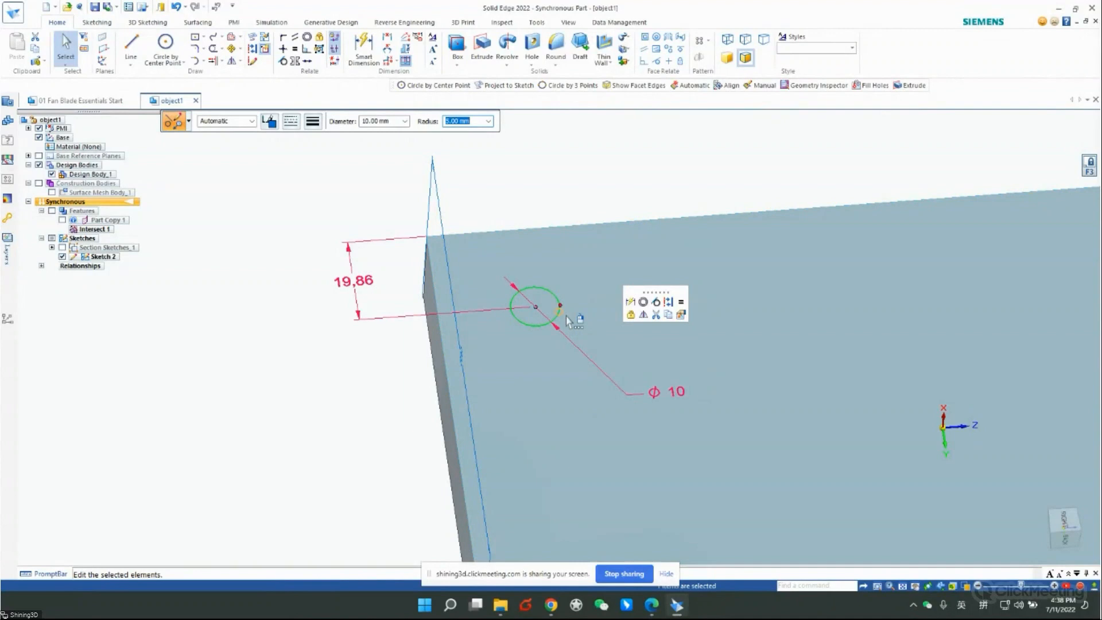
key(Delete)
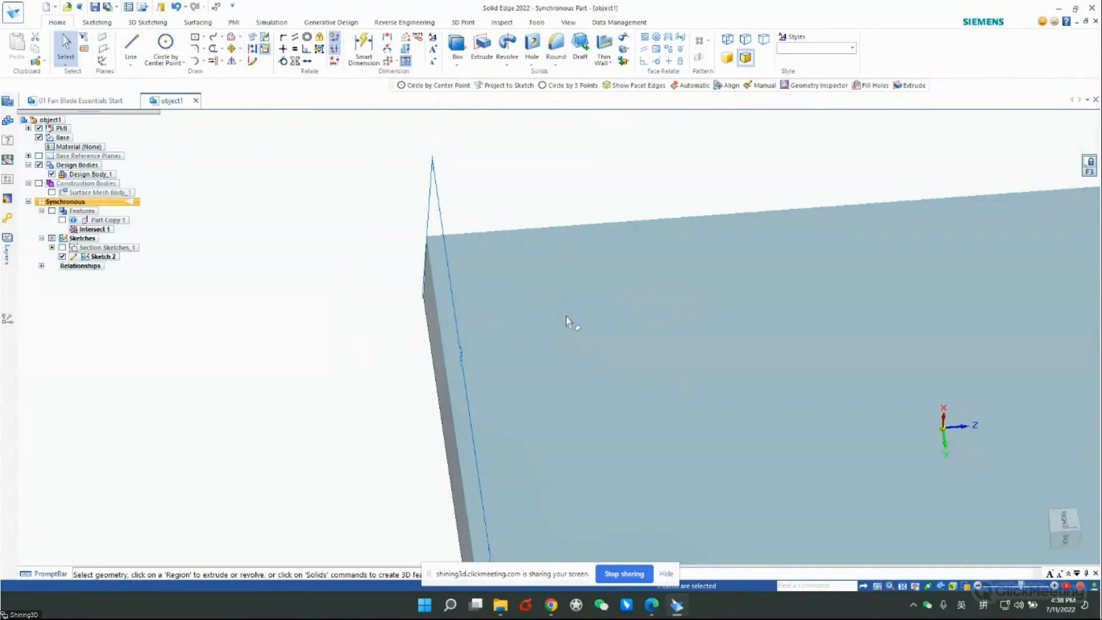
key(ctrl+z)
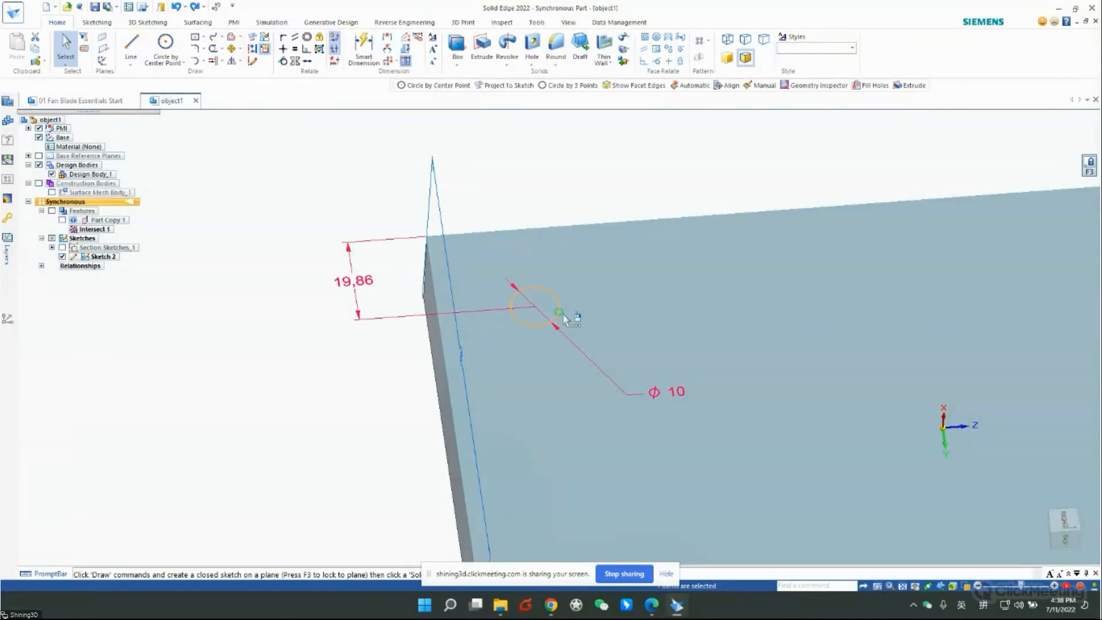
- Delete the tangent relationship attached to the first traced circle, keeping the circle itself
right_click(565, 318)
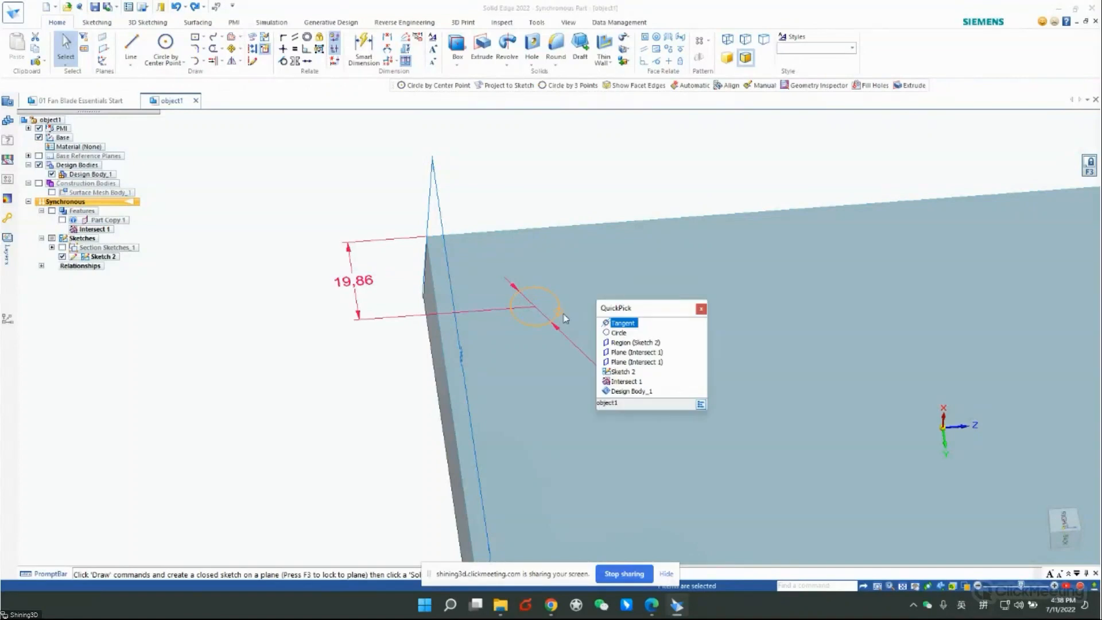
click(634, 333)
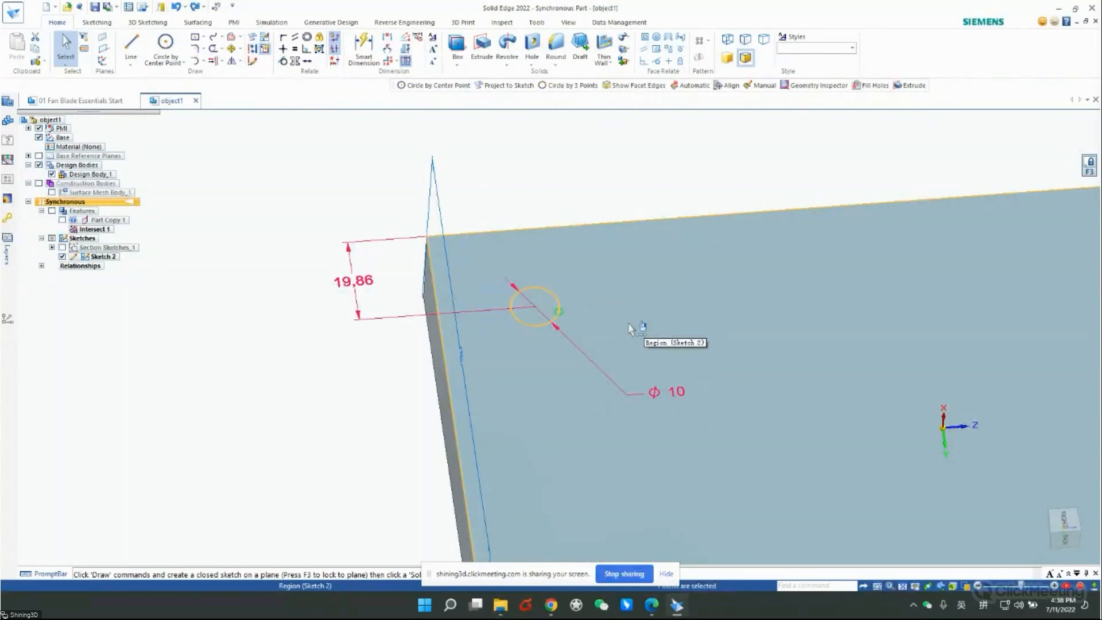
key(Escape)
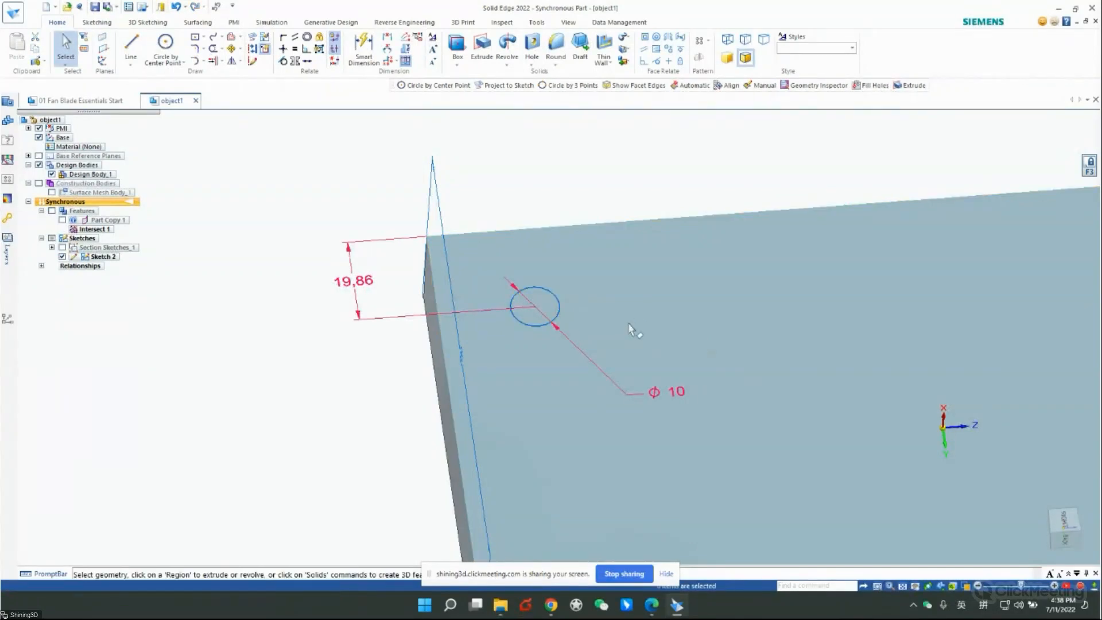
- Set the distance between the first circle's centre and the block face's long edge to 20 mm
middle_drag(617, 301, 610, 315)
click(372, 278)
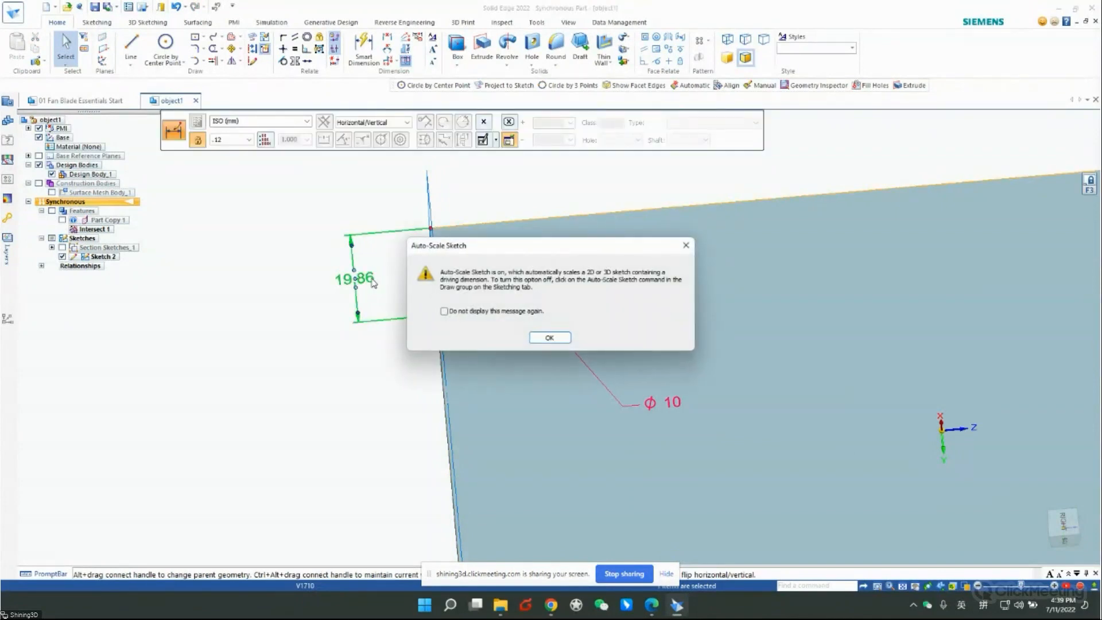
click(553, 340)
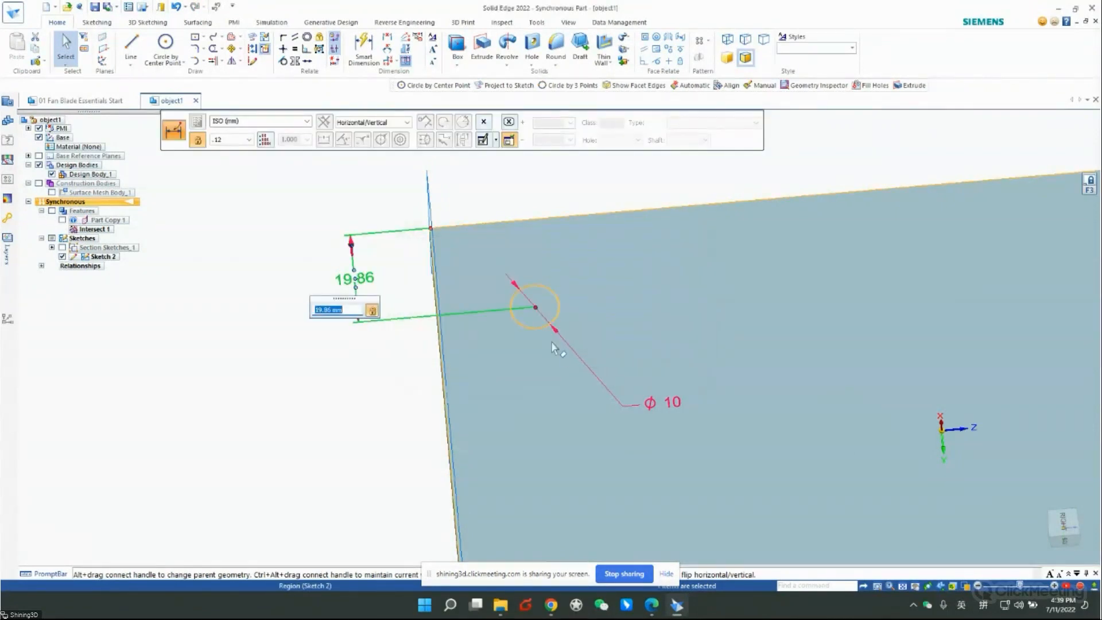
text(20)
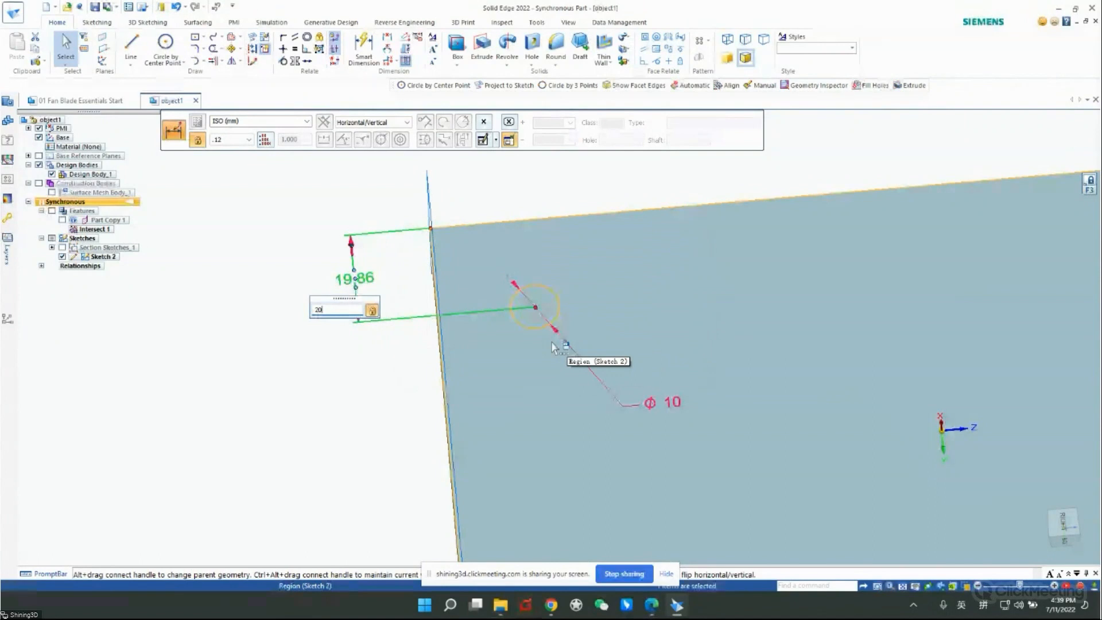
key(Return)
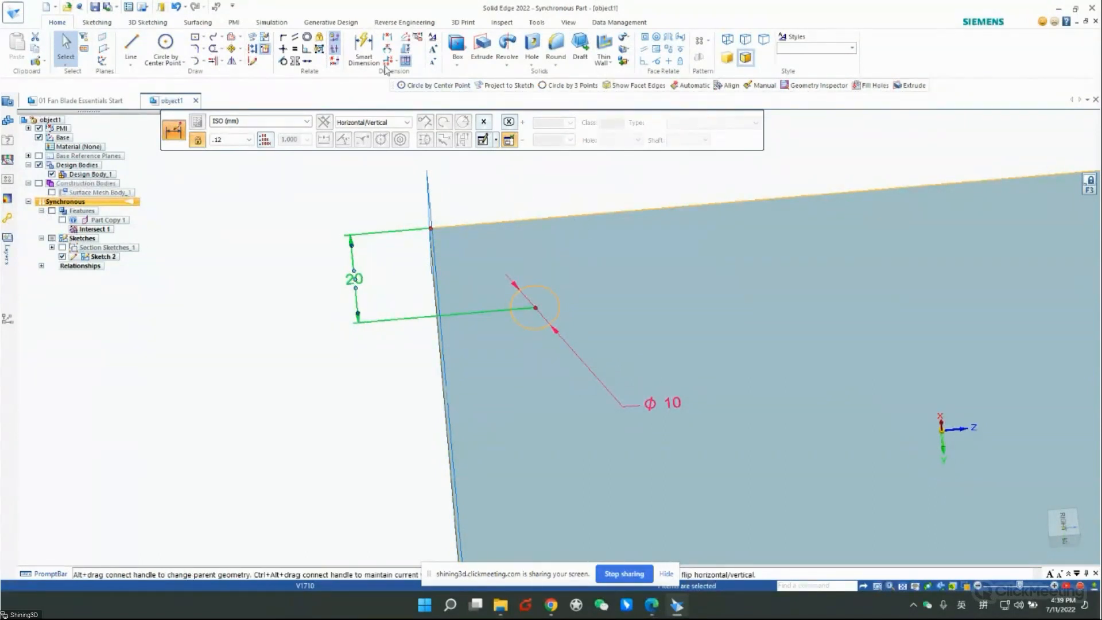
- Dimension the first circle's centre from the block face's nearest short edge and set the distance to 20 mm
click(364, 48)
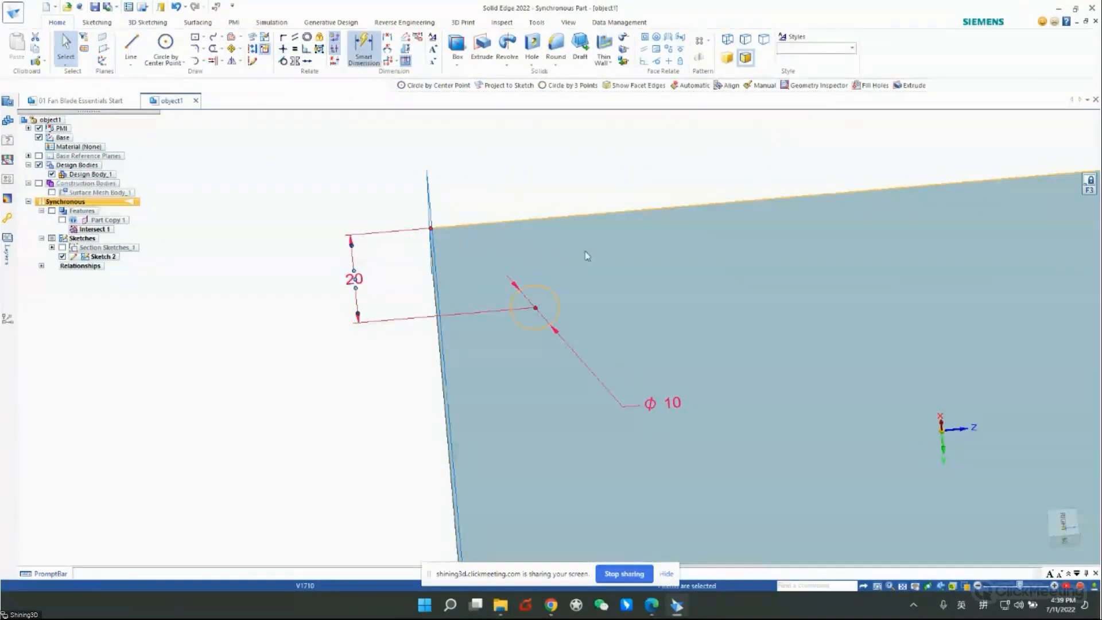
click(556, 295)
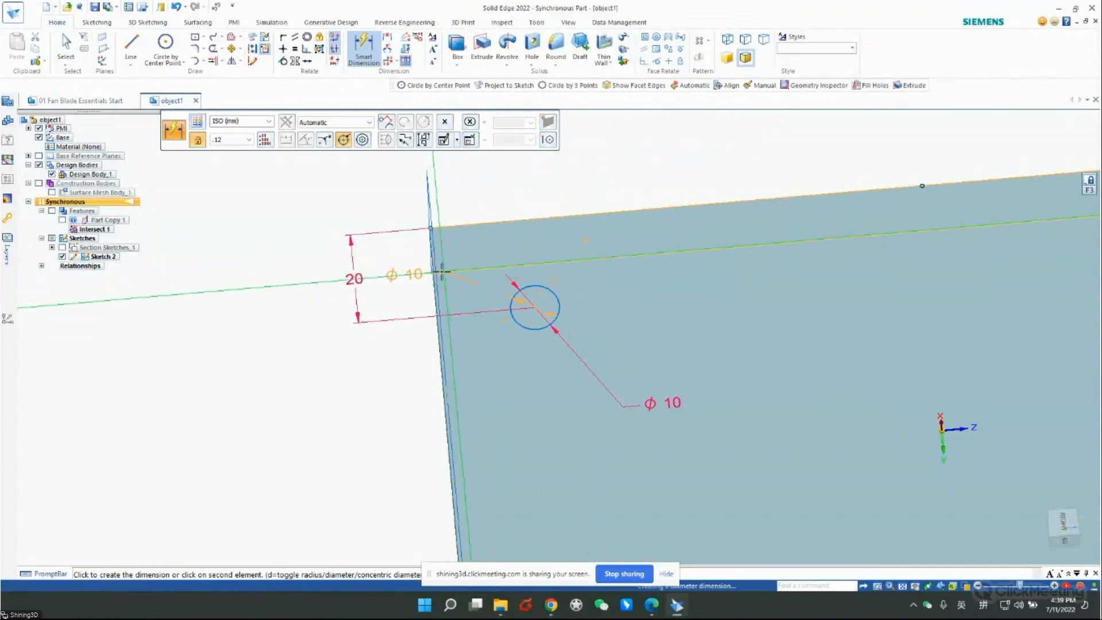
click(447, 269)
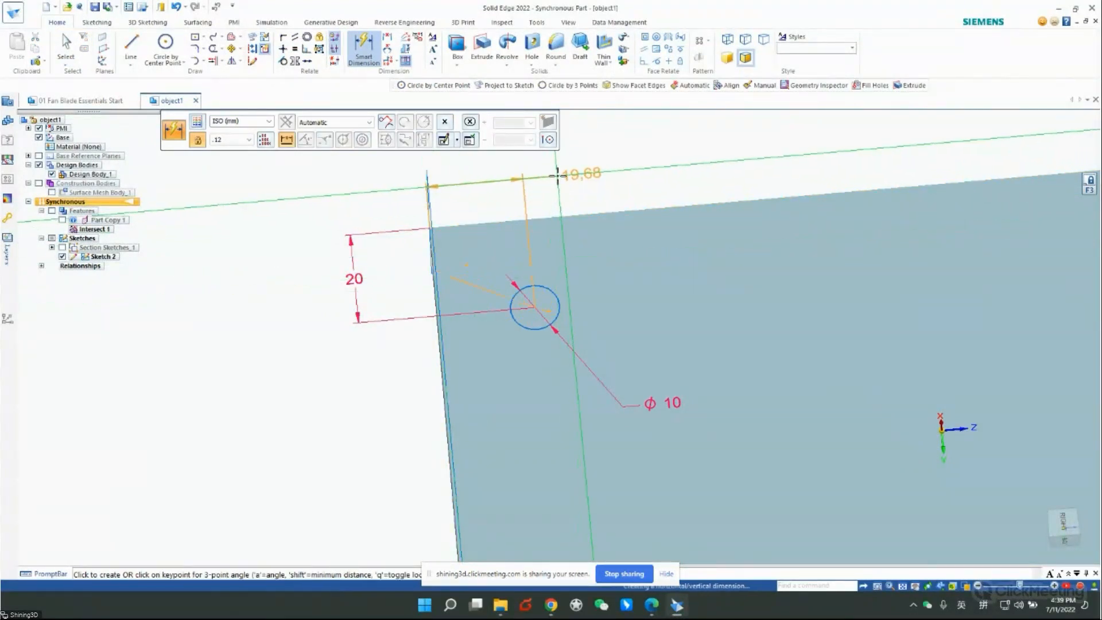
click(556, 176)
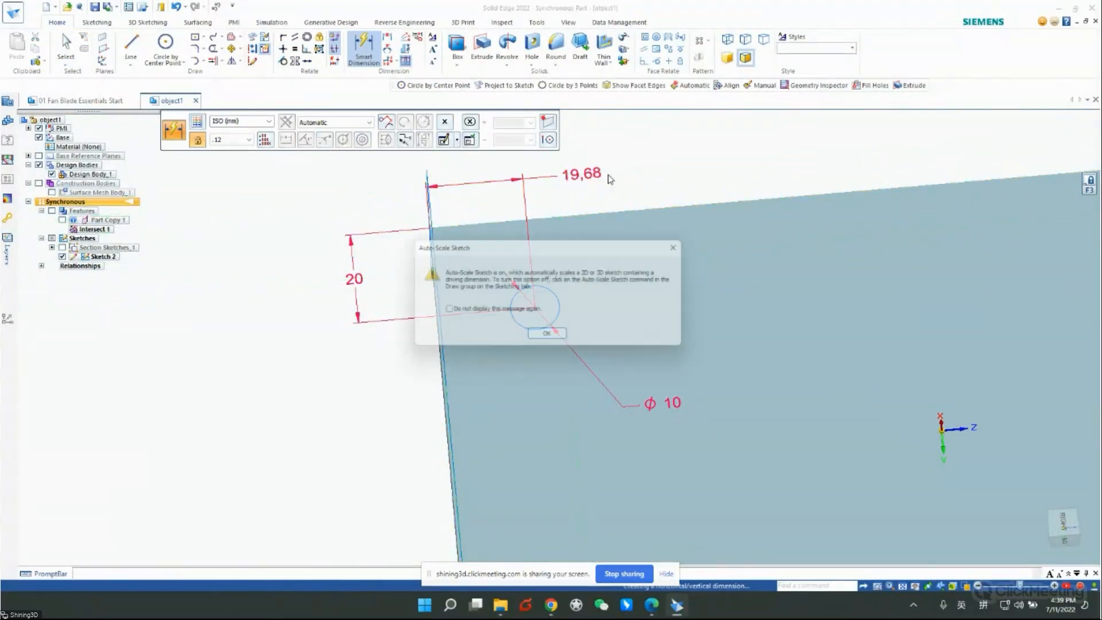
click(548, 338)
text(20)
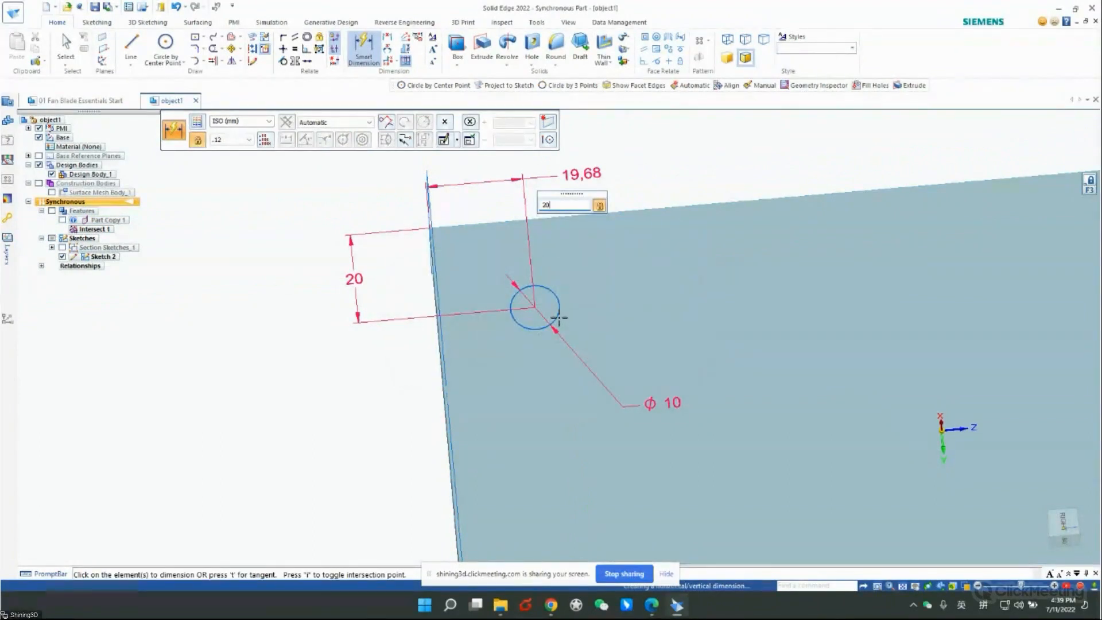
key(Return)
scroll(400, 304, down, 4)
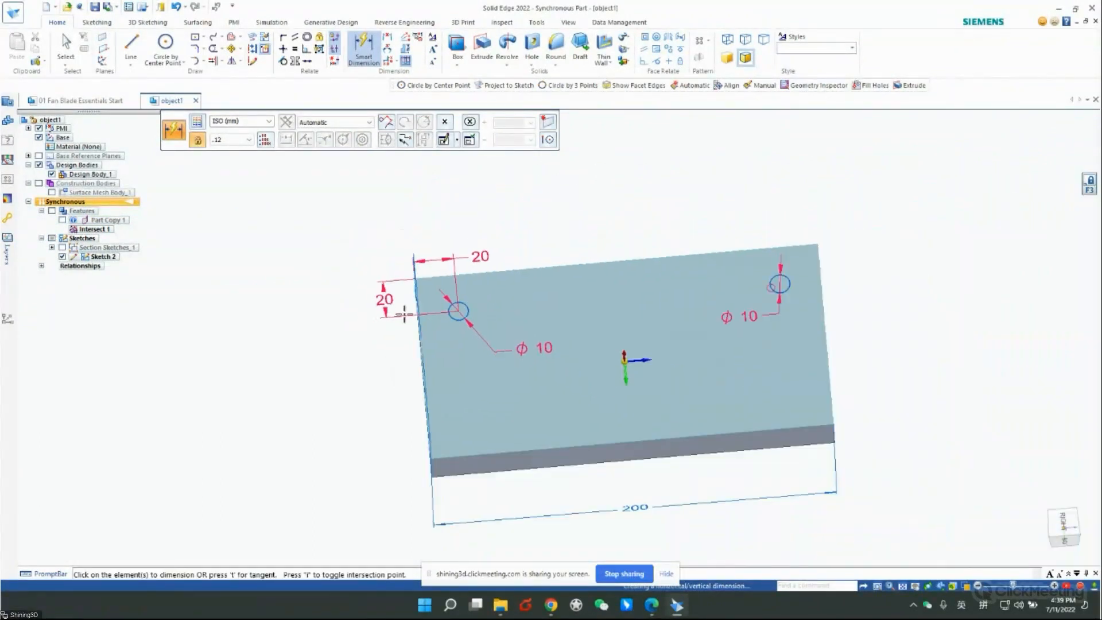
key(Escape)
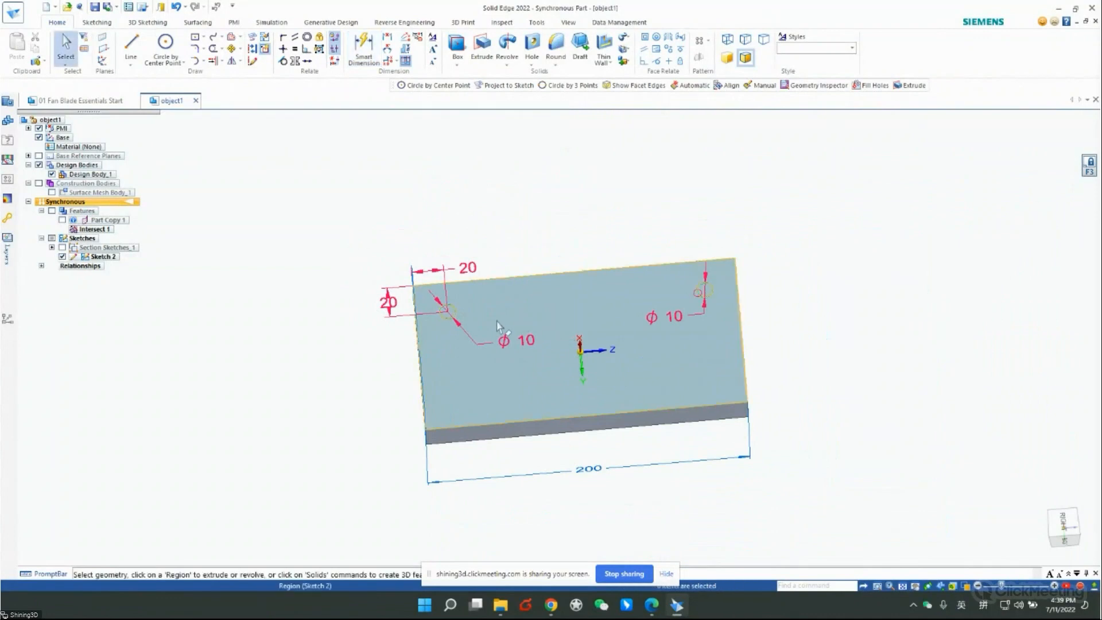
- Select both 10 mm circle regions on the block's face together for extrusion
scroll(746, 344, down, 2)
middle_drag(747, 345, 745, 366)
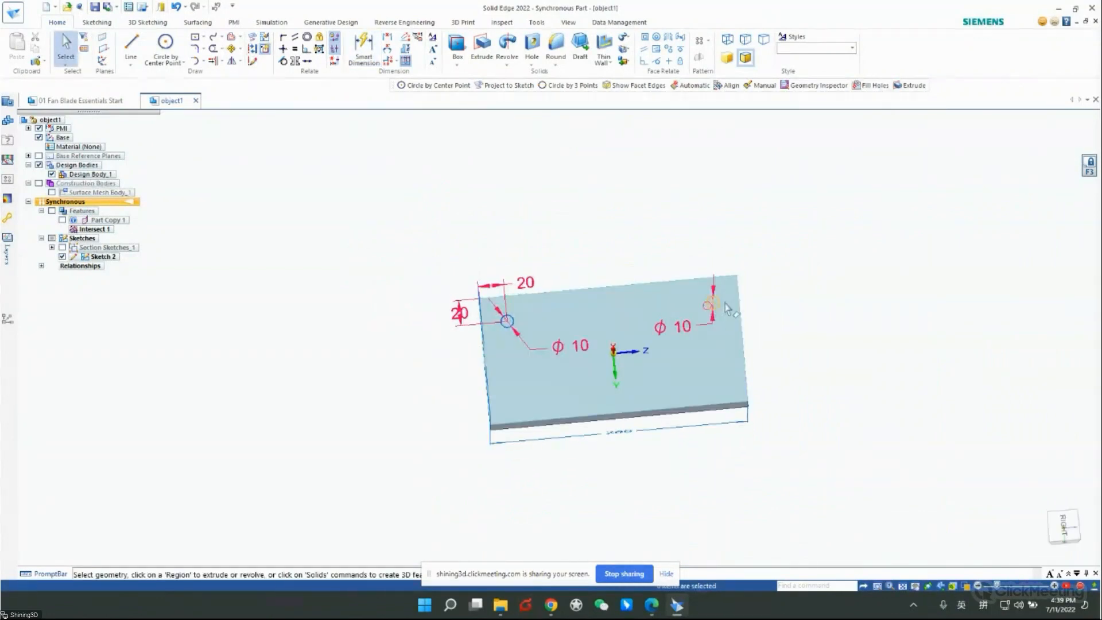
scroll(511, 325, up, 5)
click(506, 334)
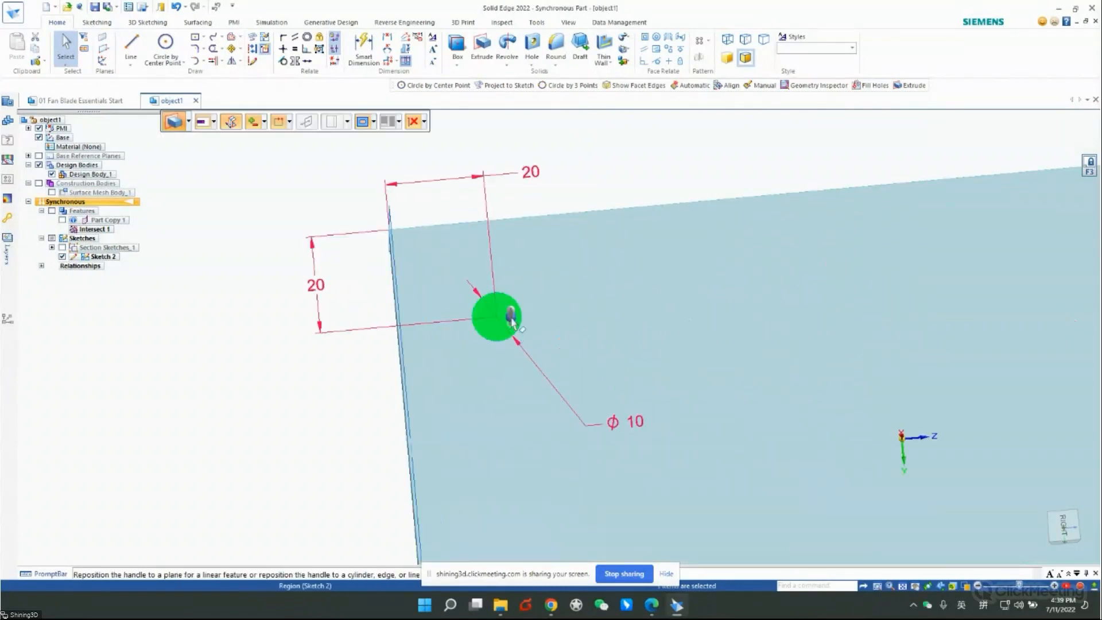
scroll(499, 347, down, 3)
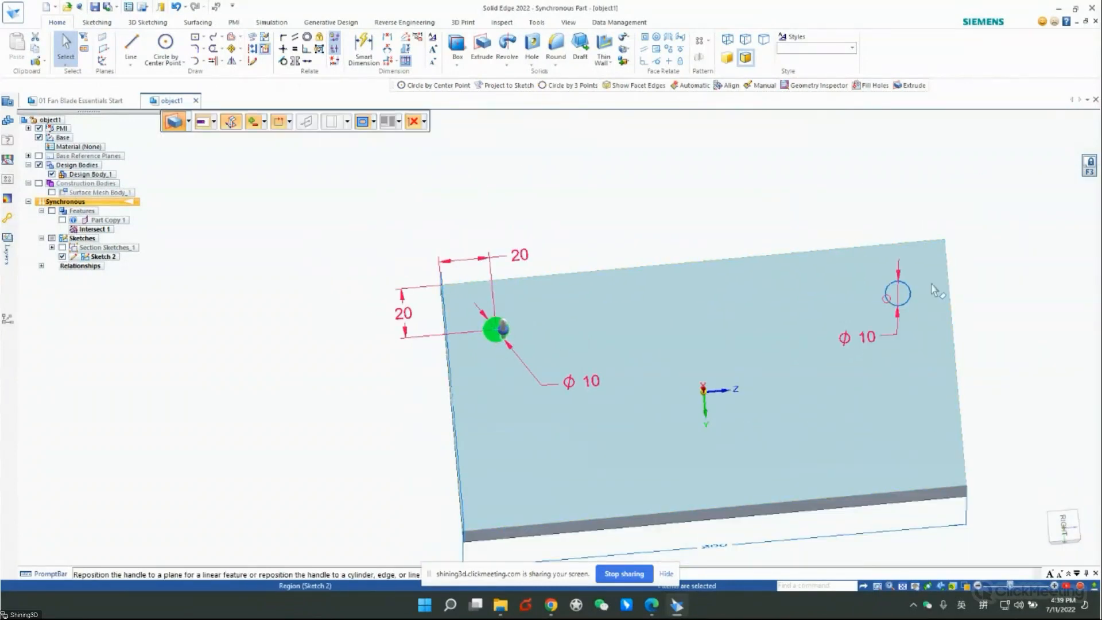
ctrl+click(898, 295)
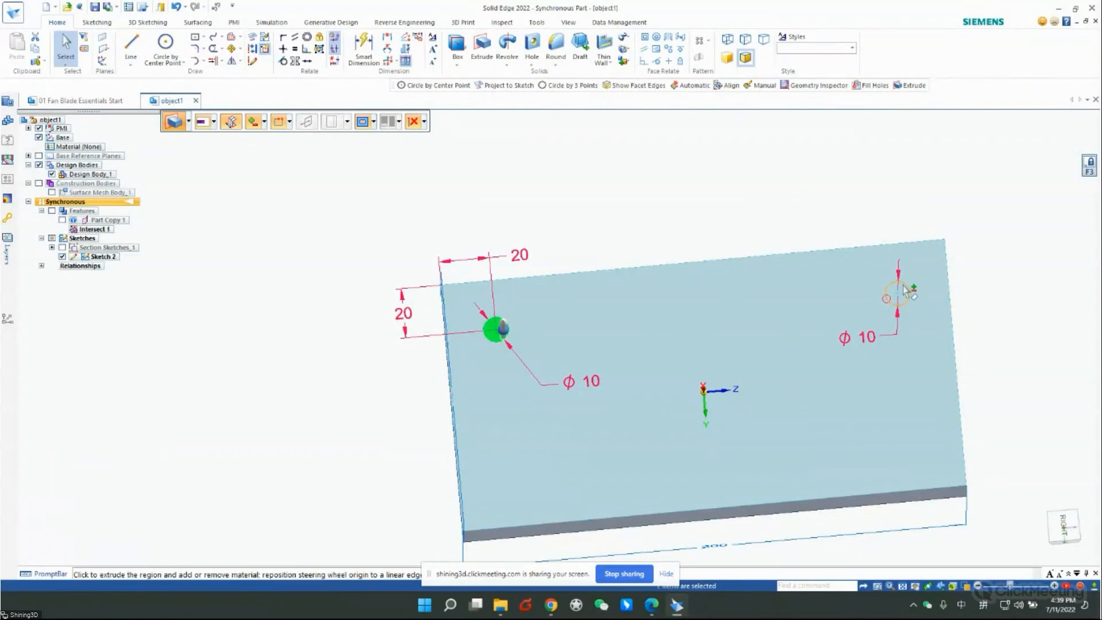
scroll(905, 291, up, 3)
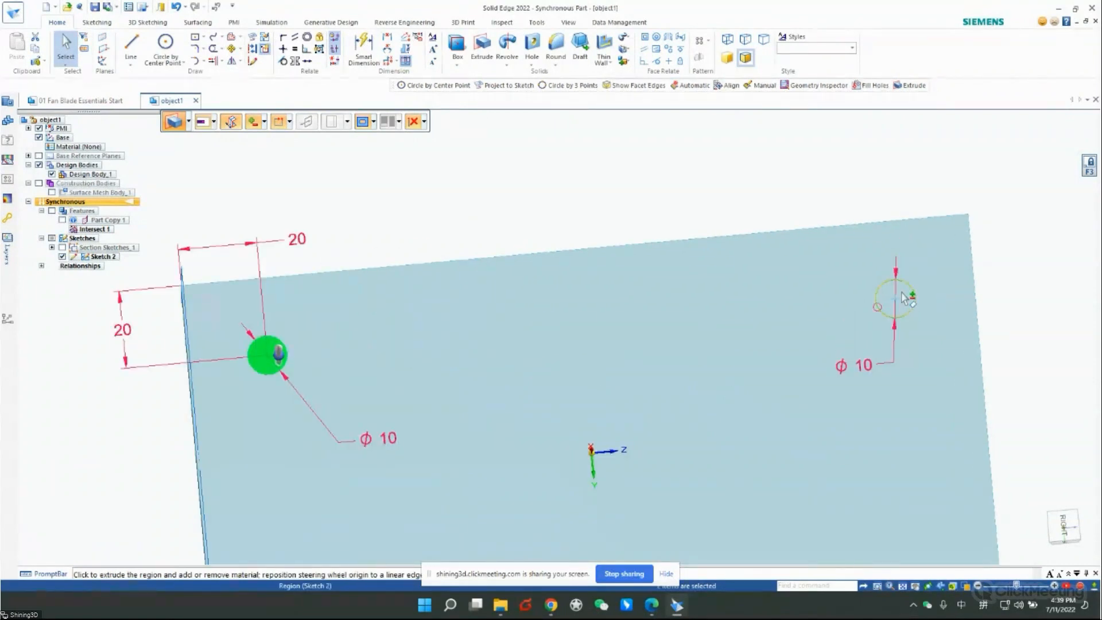
ctrl+click(904, 298)
middle_drag(728, 304, 733, 199)
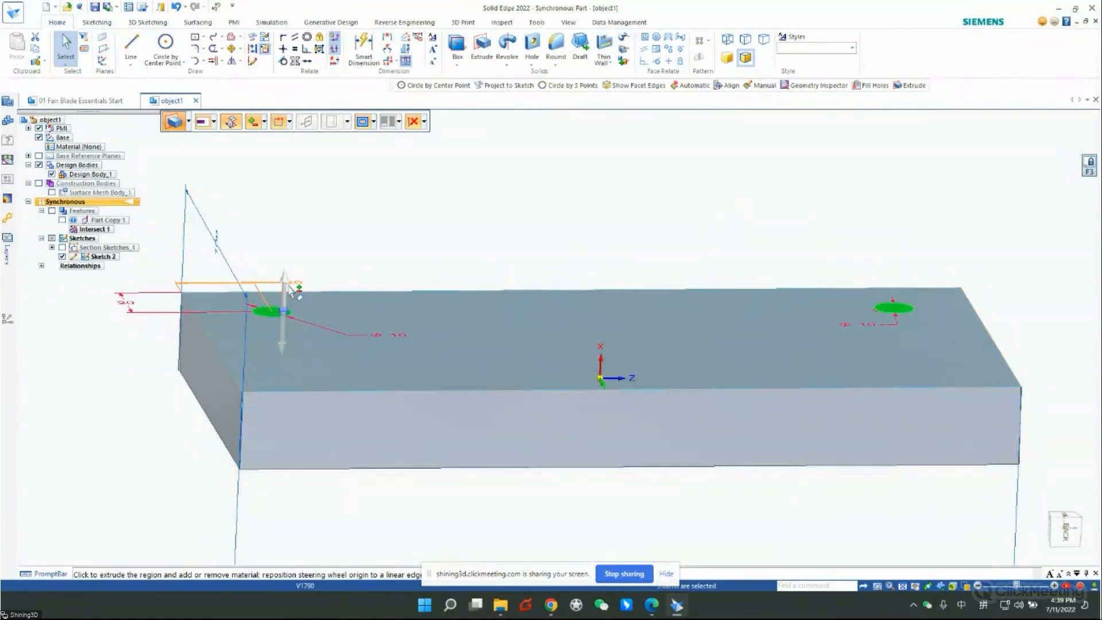
- Show the scanned mesh for reference and extrude both circle regions 15 mm outward from the block's face, non-symmetrically
click(61, 220)
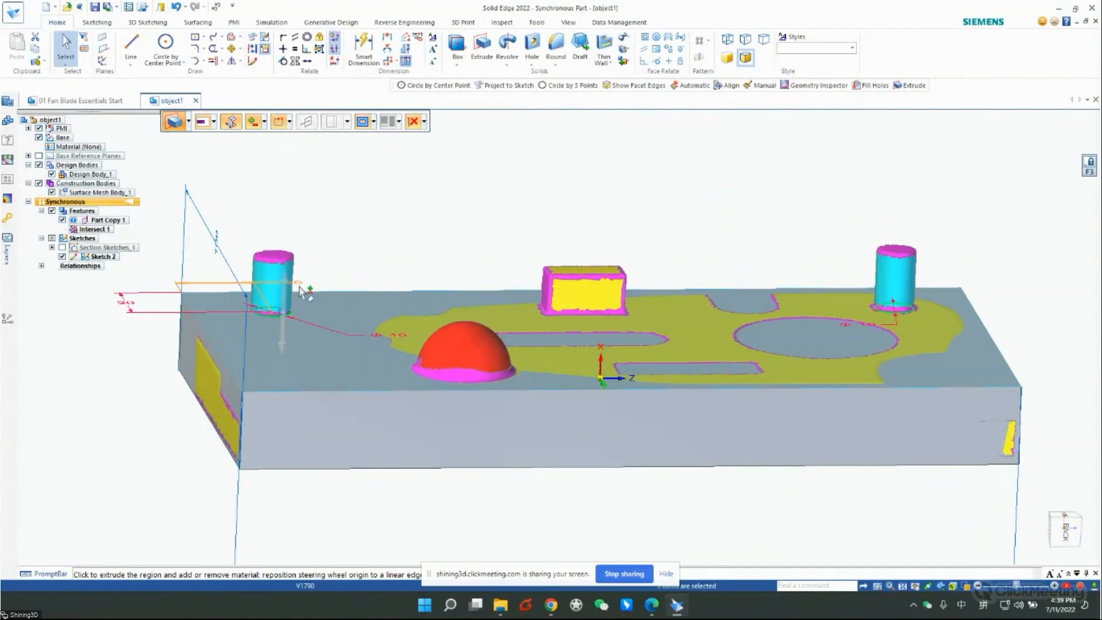
click(296, 278)
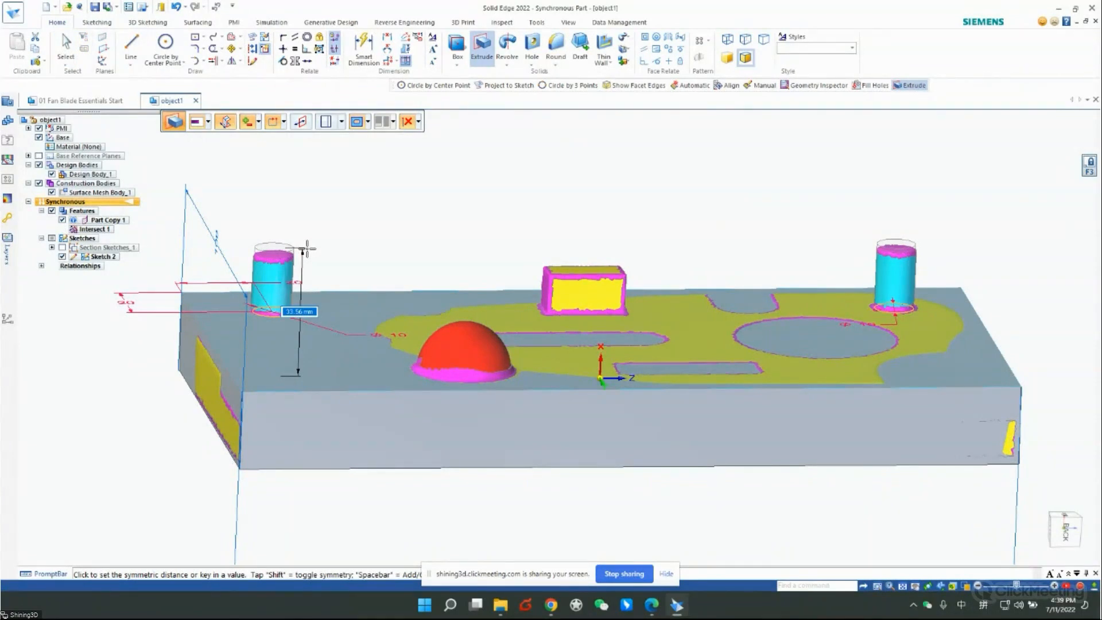
click(307, 248)
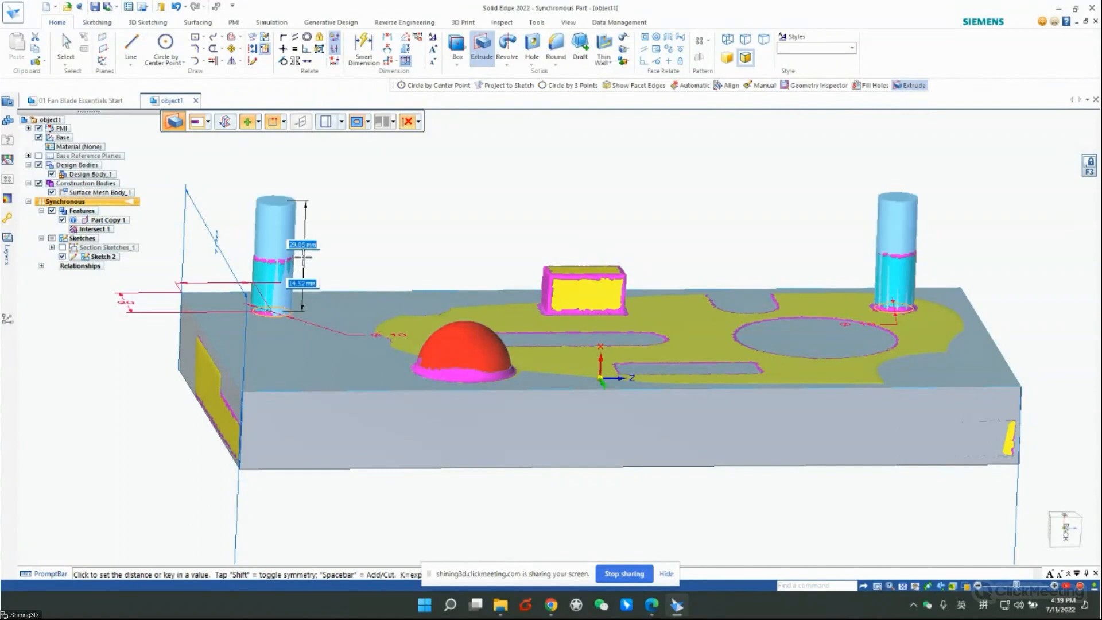
key(shift)
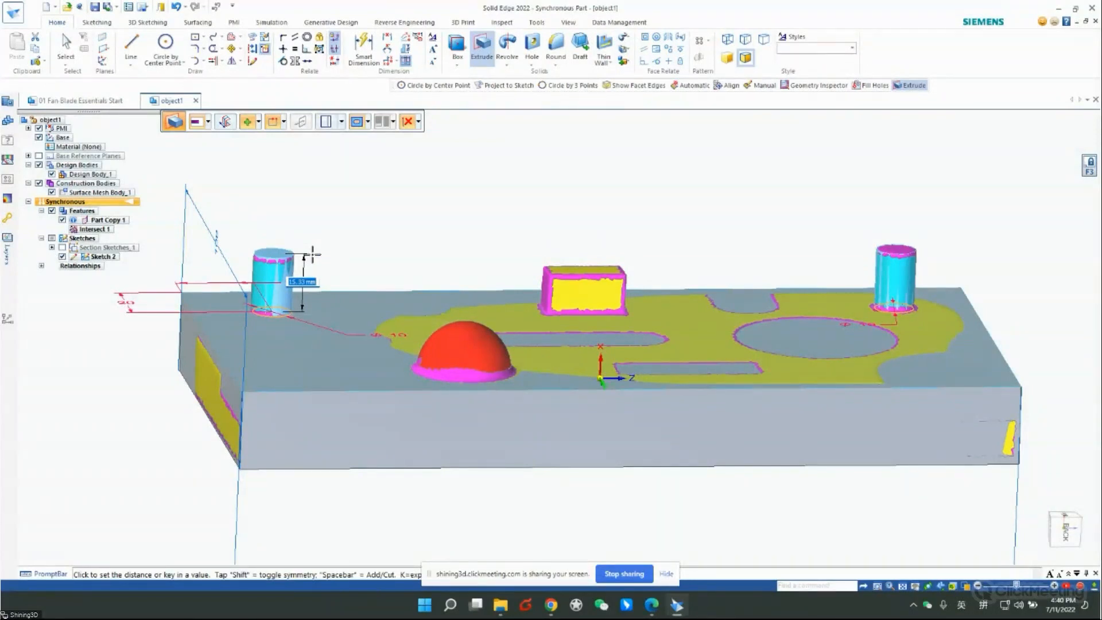
text(15)
key(Return)
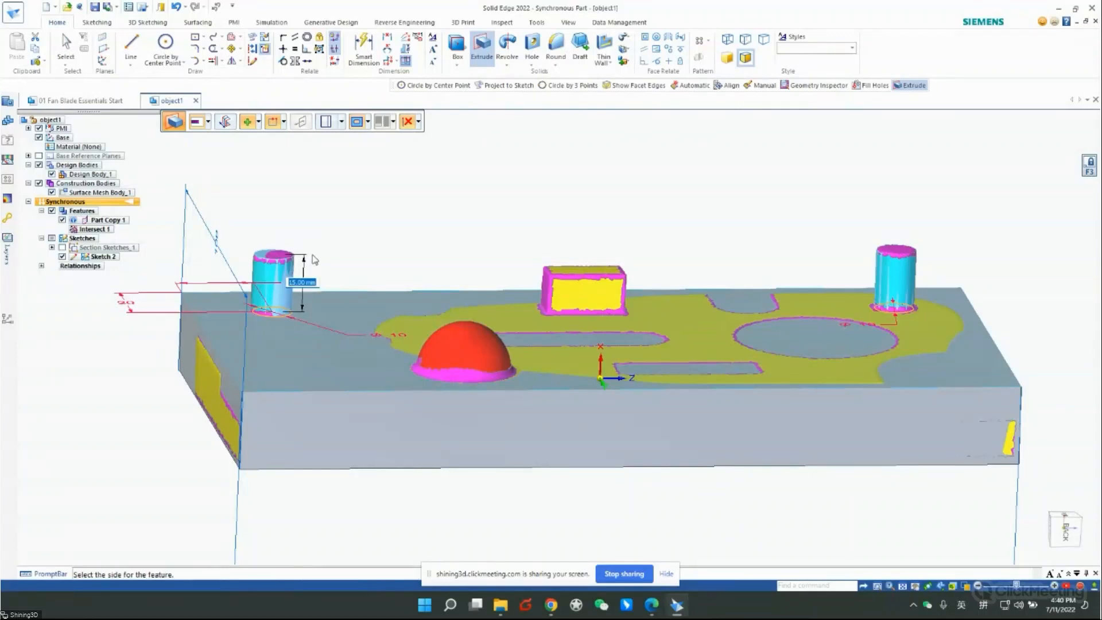
click(315, 258)
- Hide the scanned mesh and examine the two extruded cylinders on the block
middle_drag(383, 247, 321, 297)
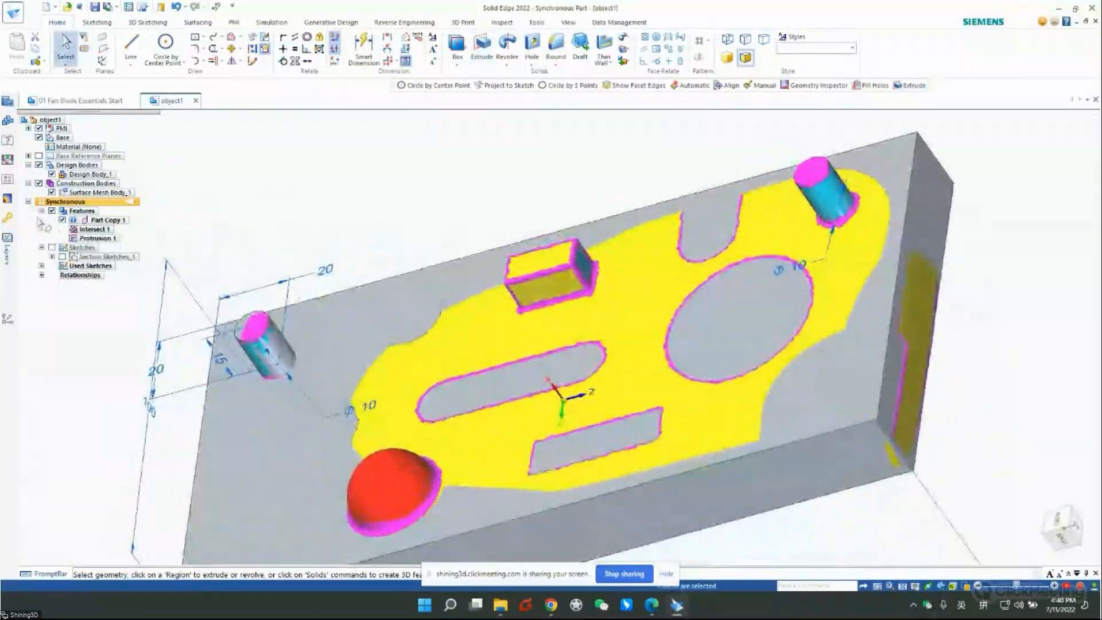
click(62, 220)
middle_drag(390, 280, 470, 252)
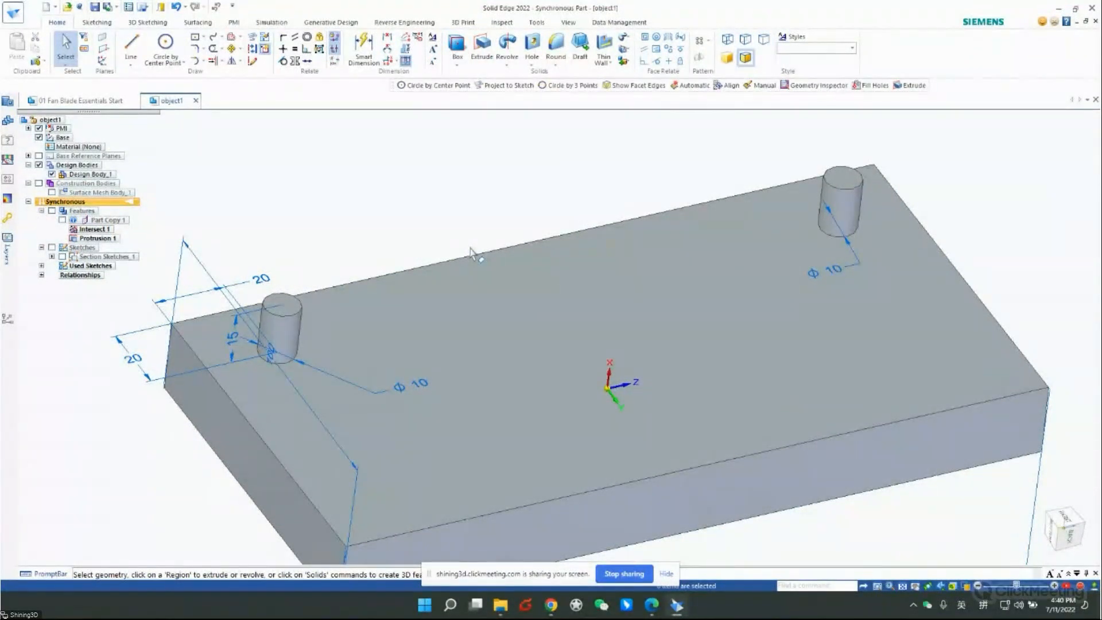
middle_drag(765, 260, 737, 332)
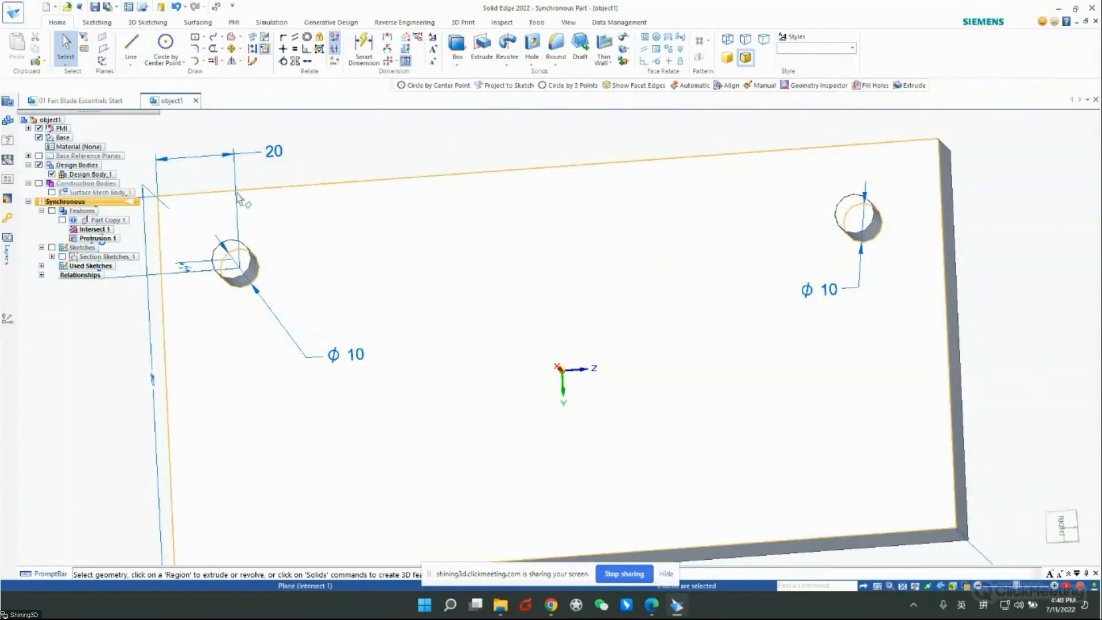
- Show the scanned mesh again and examine its remaining pockets, slot, box and dome against the block's face
click(62, 219)
mouse_move(517, 291)
middle_down()
mouse_move(583, 270)
mouse_move(489, 285)
mouse_move(517, 281)
middle_up()
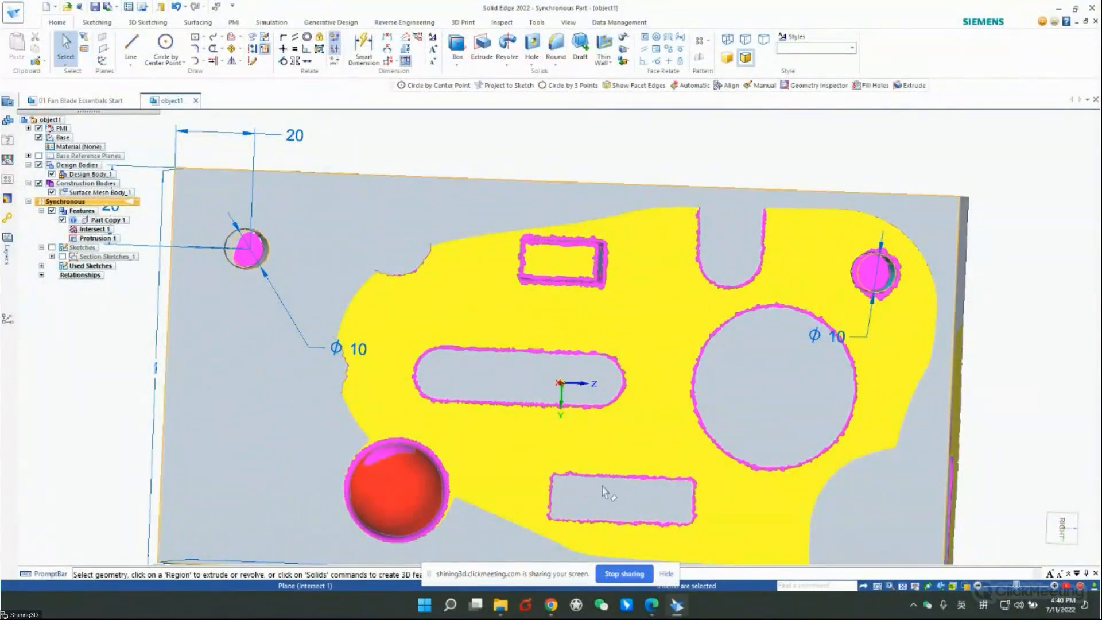
middle_drag(602, 491, 589, 436)
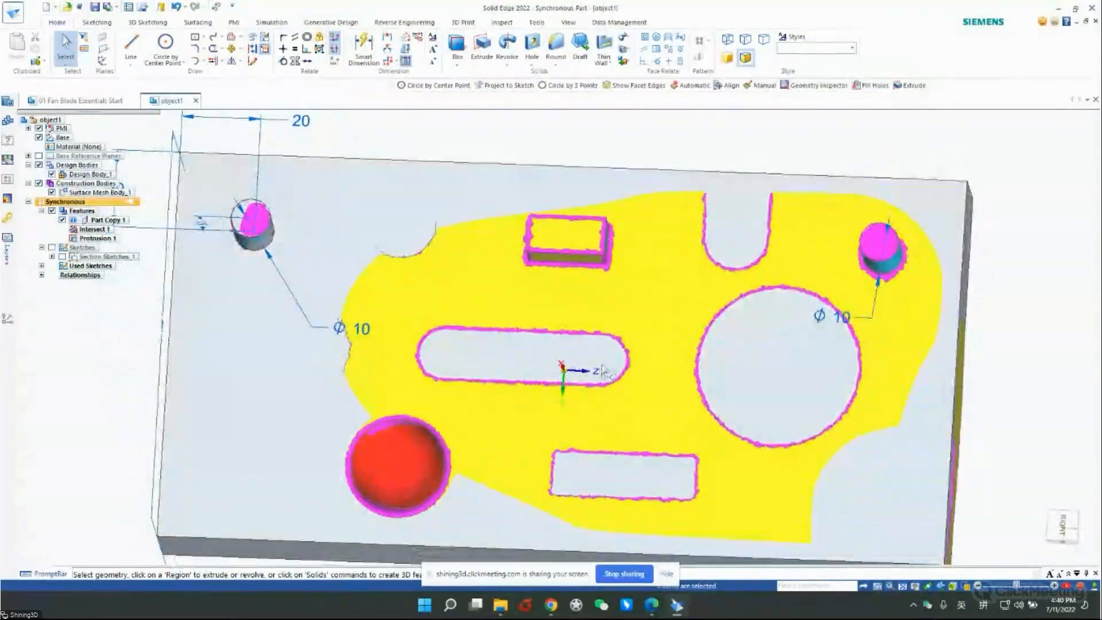
scroll(616, 240, down, 3)
scroll(616, 240, up, 5)
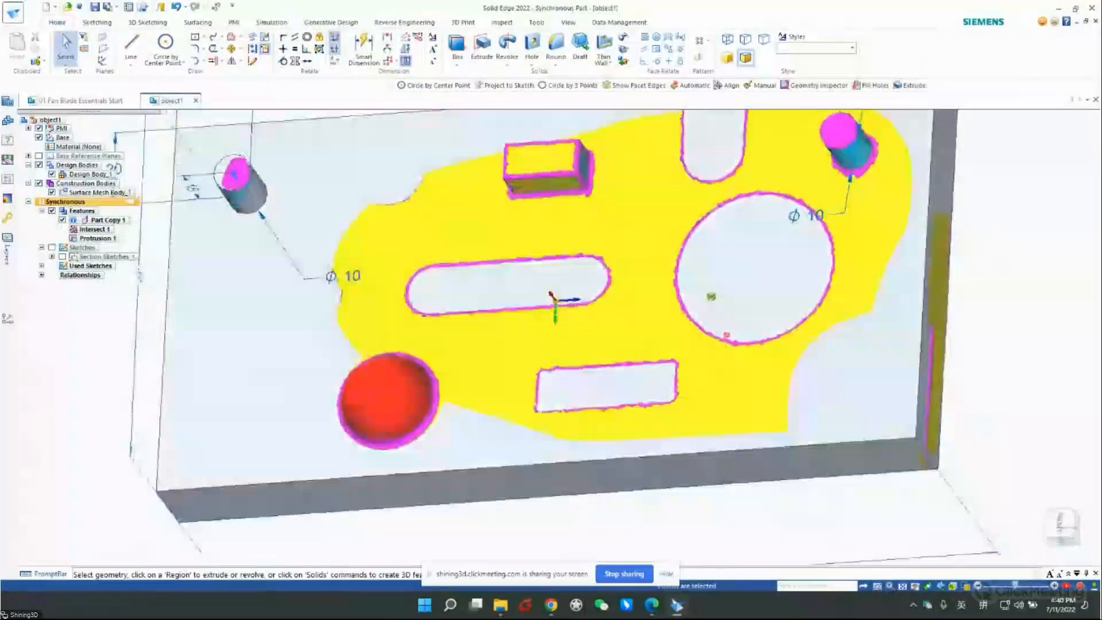
middle_drag(711, 297, 727, 308)
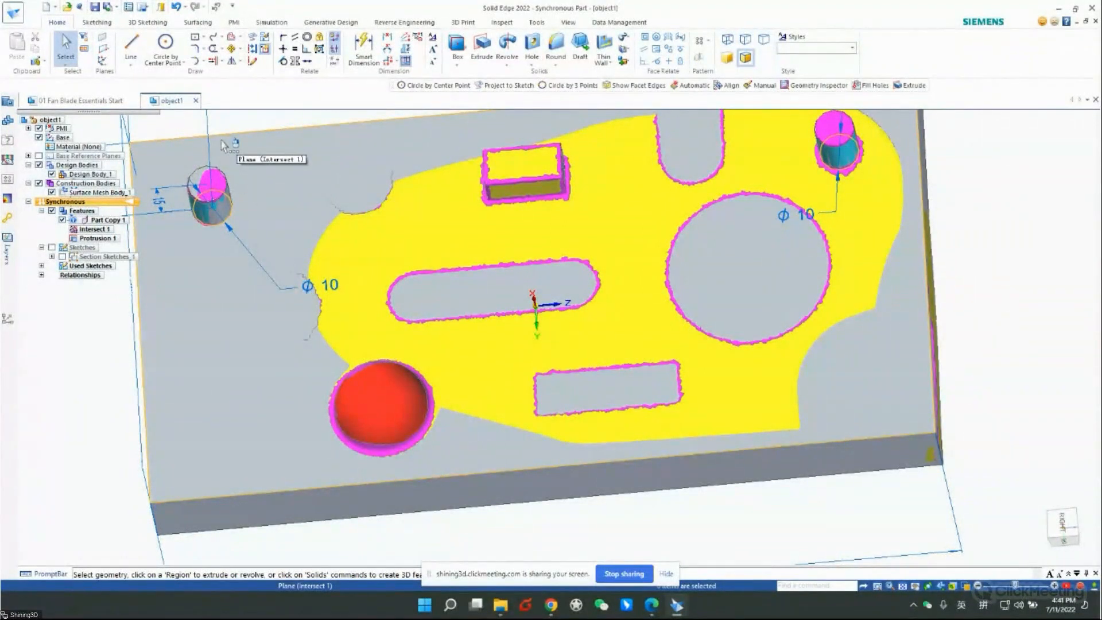
- Switch to the 01 Fan Blade Essentials Start document and bring up the reverse engineering commands for its fan mesh
click(92, 101)
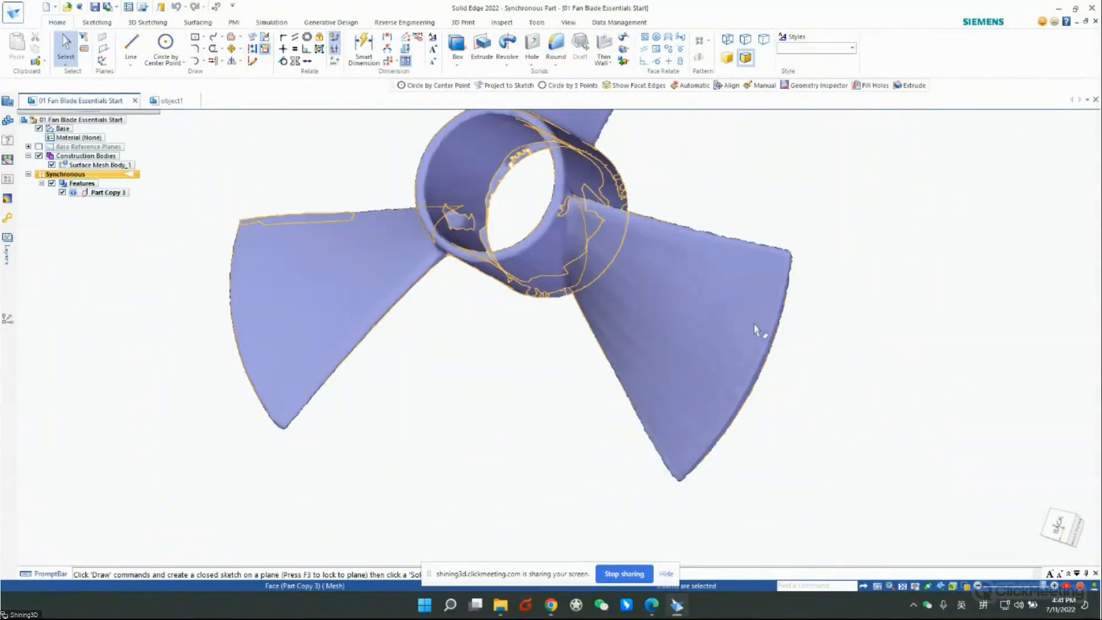
middle_drag(757, 330, 462, 303)
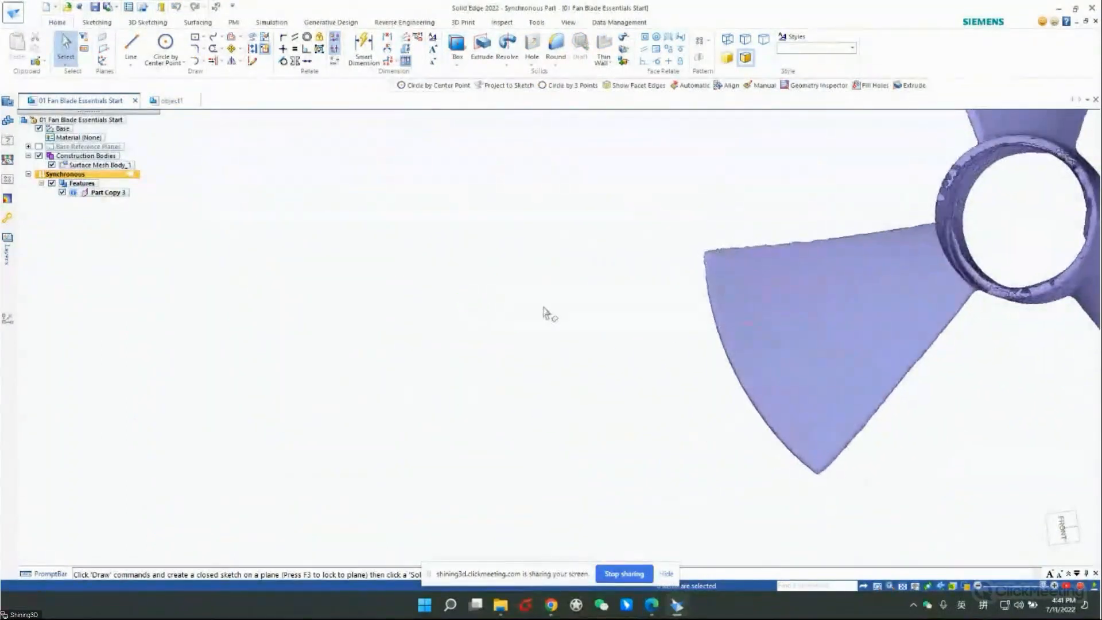
scroll(390, 377, down, 4)
scroll(647, 365, up, 5)
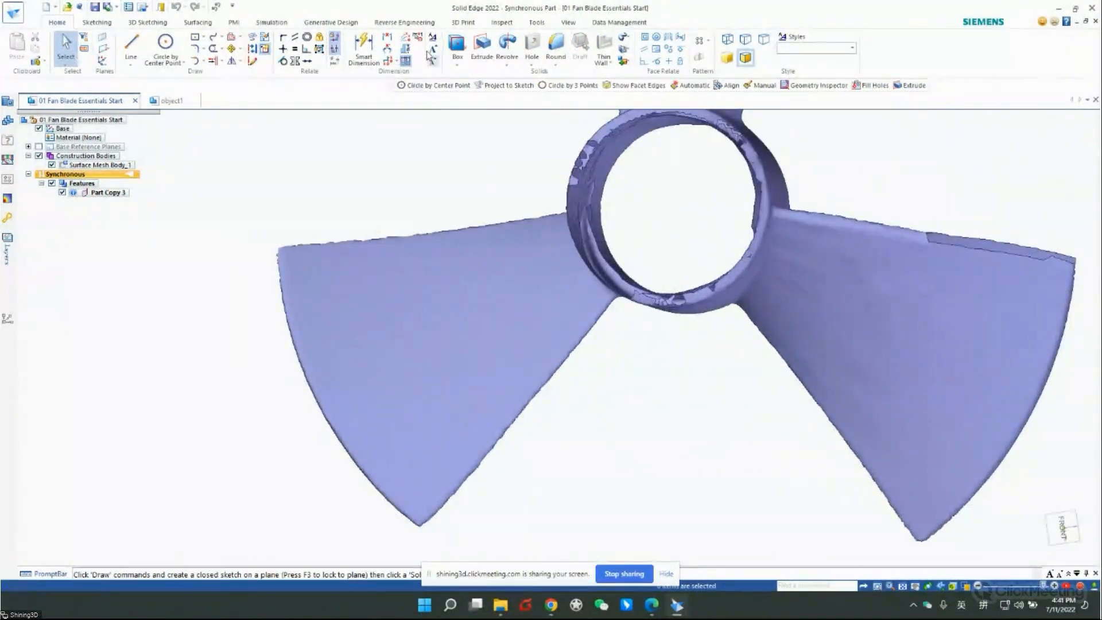
click(386, 23)
middle_drag(601, 210, 597, 208)
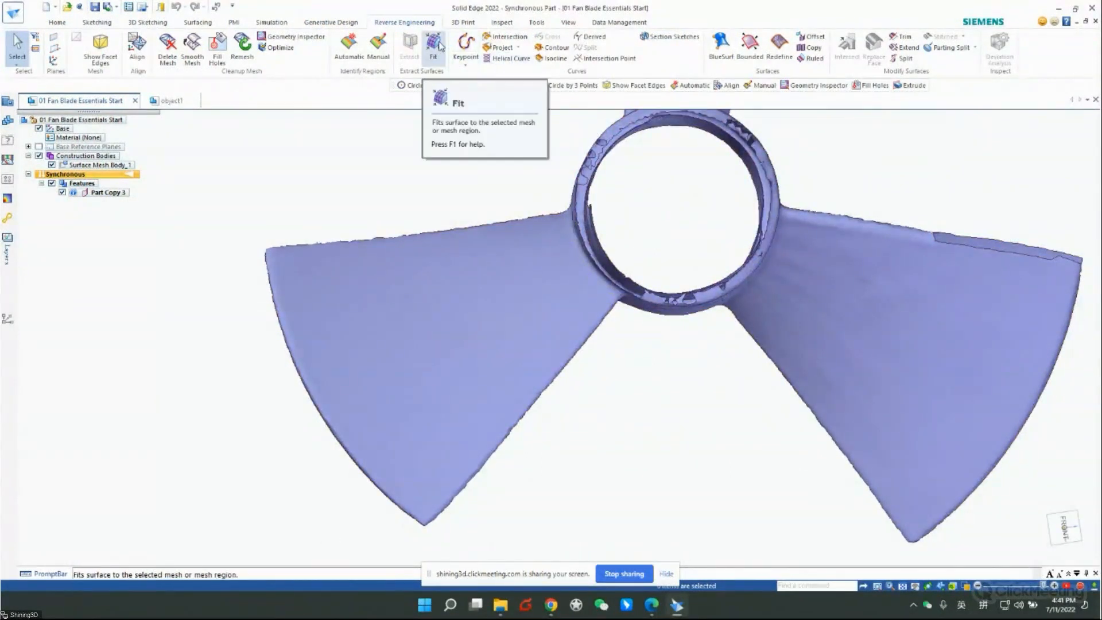
- Start manual region identification and paint the mesh facets across the face of one fan blade
click(377, 45)
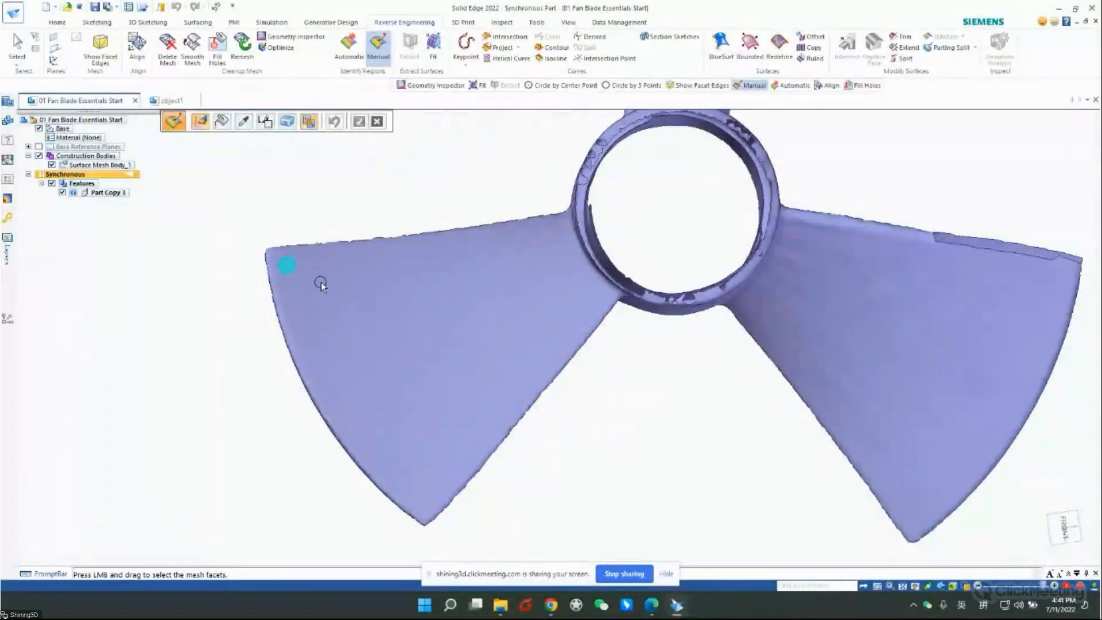
scroll(320, 282, down, 5)
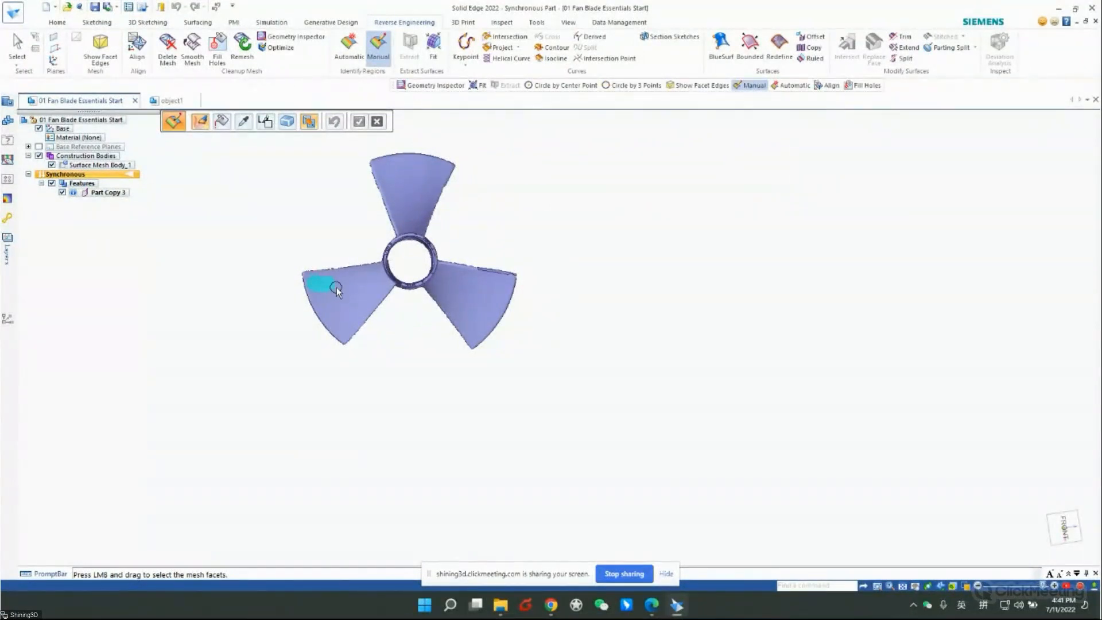
mouse_move(376, 283)
mouse_down()
mouse_move(347, 332)
mouse_move(324, 301)
mouse_move(352, 294)
mouse_move(348, 307)
mouse_up()
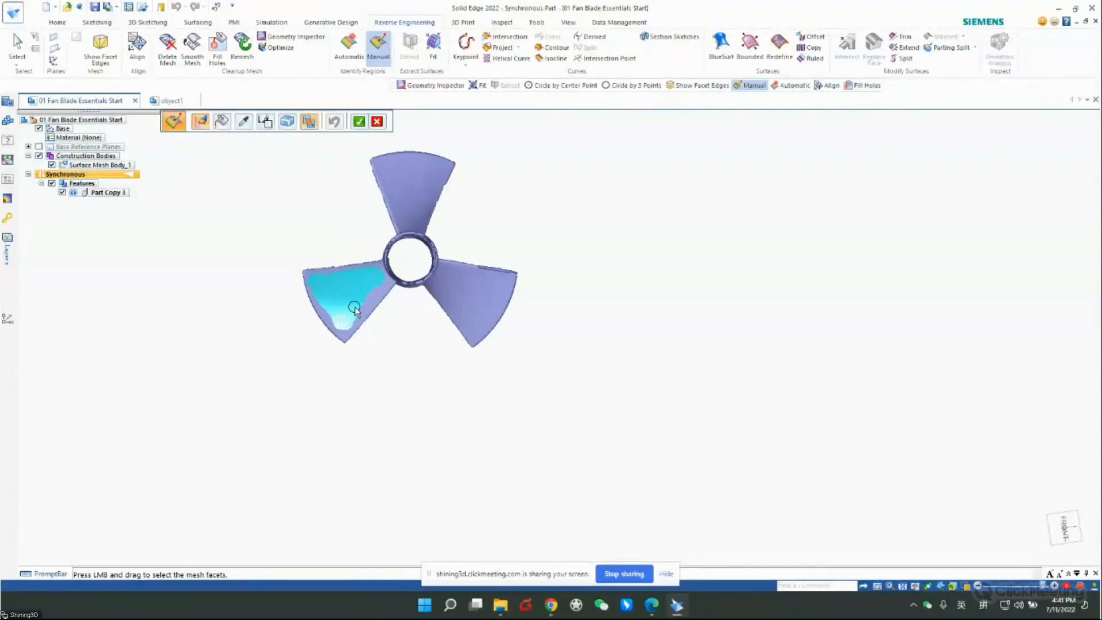
scroll(354, 307, up, 3)
middle_drag(381, 293, 362, 334)
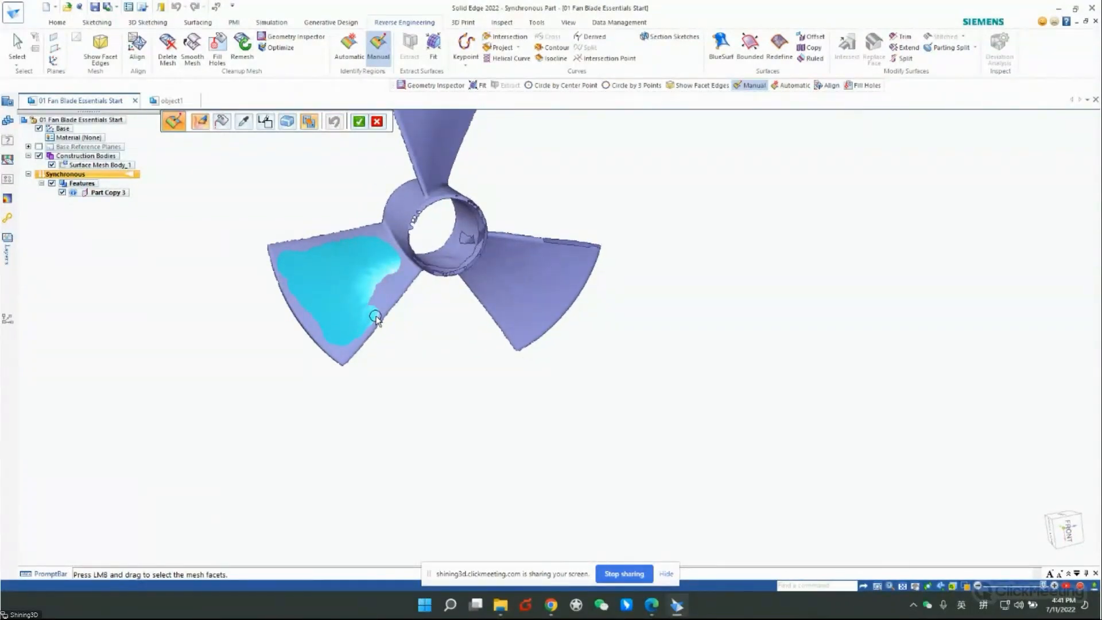
mouse_move(378, 305)
mouse_down()
mouse_move(401, 287)
mouse_move(376, 299)
mouse_move(377, 268)
mouse_up()
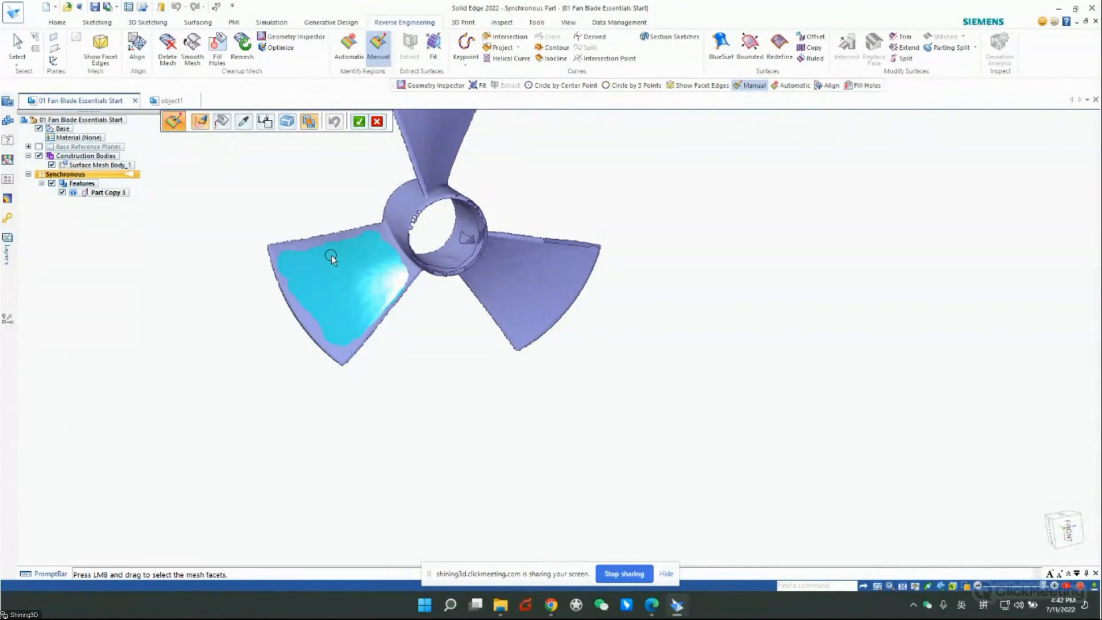
drag(302, 263, 343, 343)
- Extend the painted region into the blade's corner near the hub, keeping clear of the rounded edges
scroll(356, 318, up, 3)
scroll(369, 287, up, 2)
middle_drag(395, 287, 427, 302)
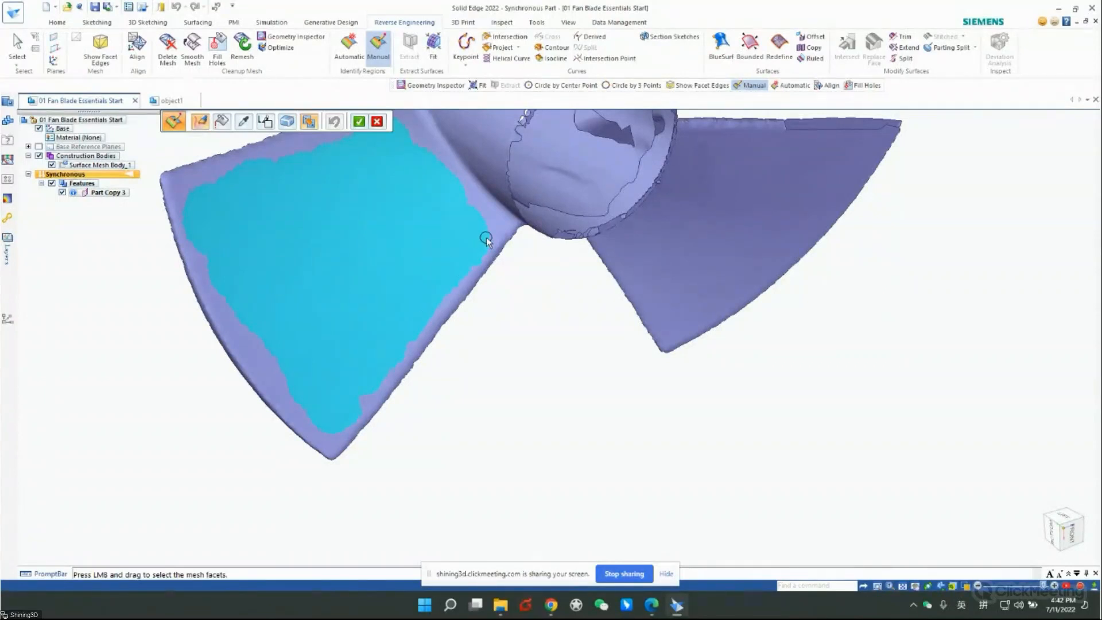
drag(488, 233, 489, 266)
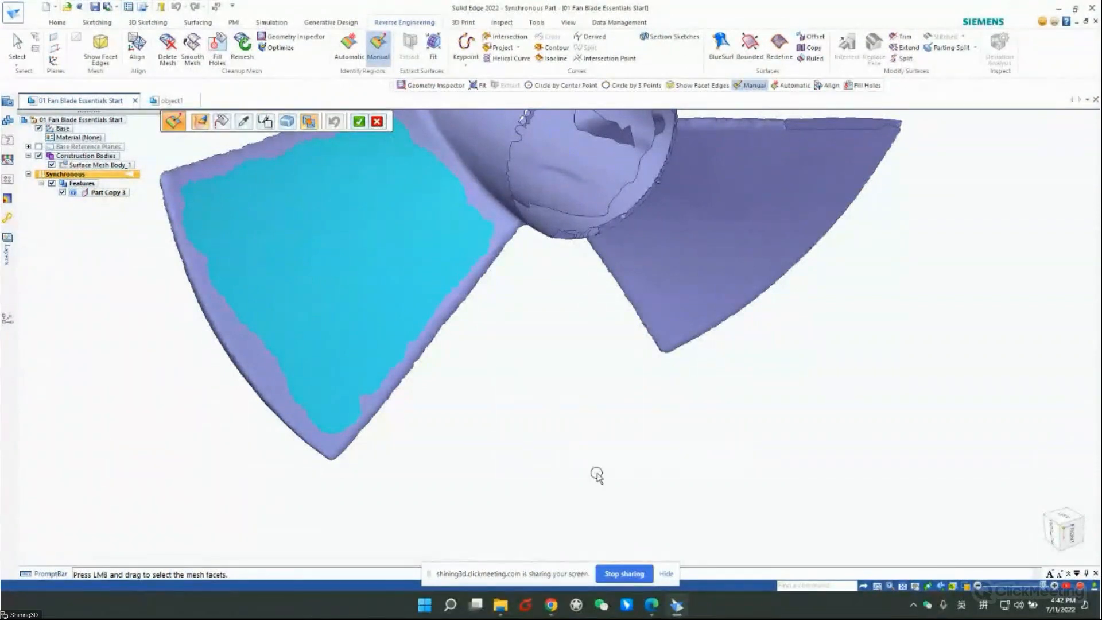
- Return the fan to an isometric view and examine the painted blade and its reverse side from several angles
scroll(596, 474, down, 3)
mouse_move(518, 328)
middle_down()
mouse_move(542, 264)
mouse_move(451, 243)
middle_up()
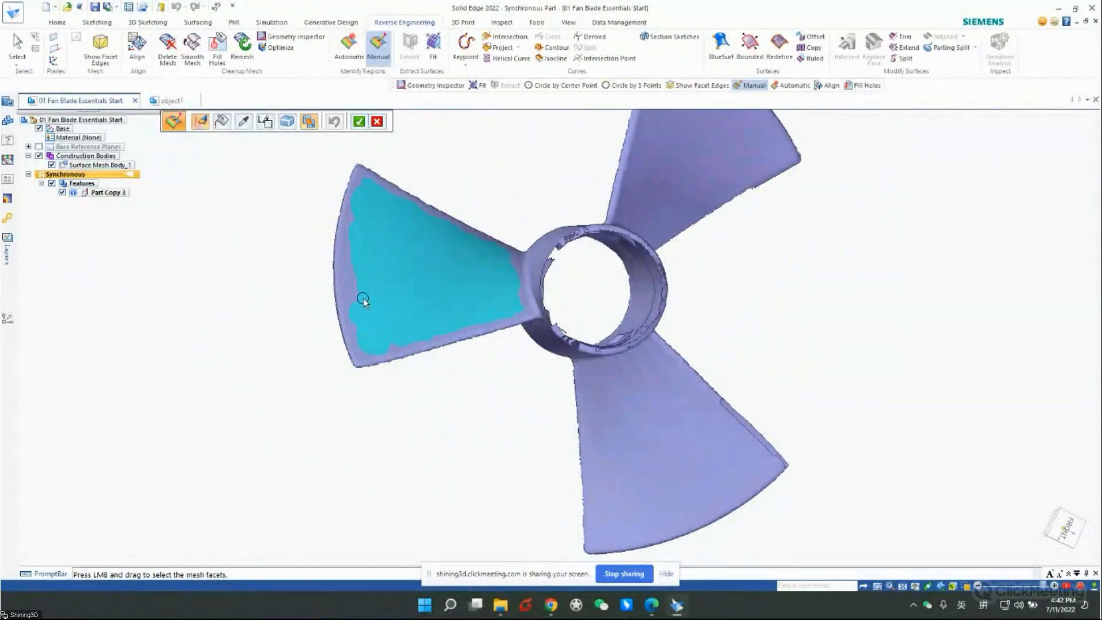
middle_drag(502, 260, 549, 187)
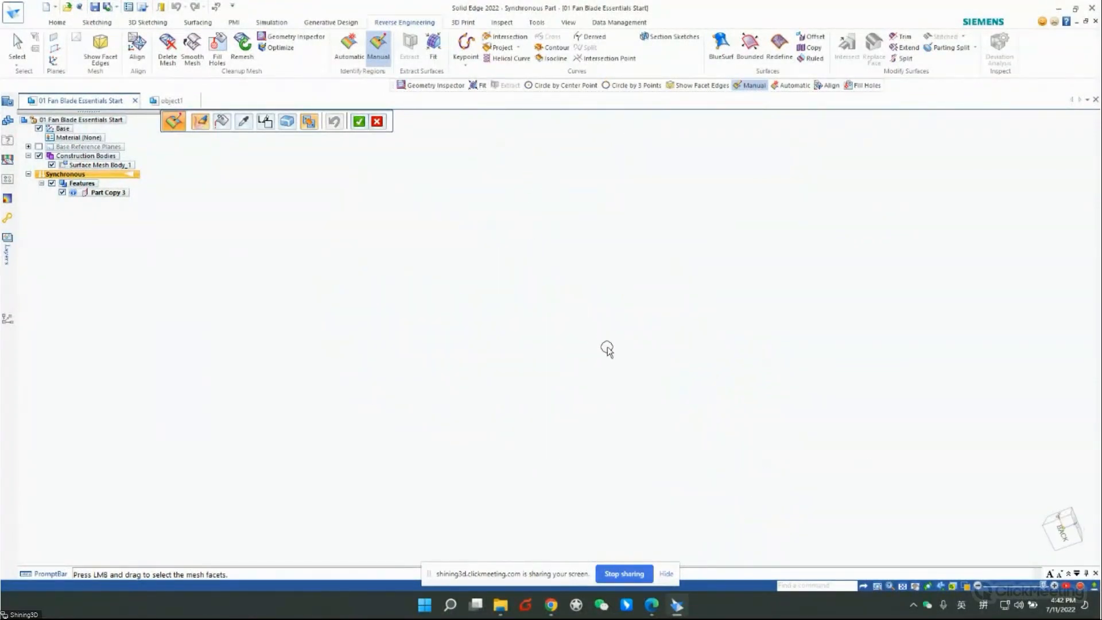
click(1041, 551)
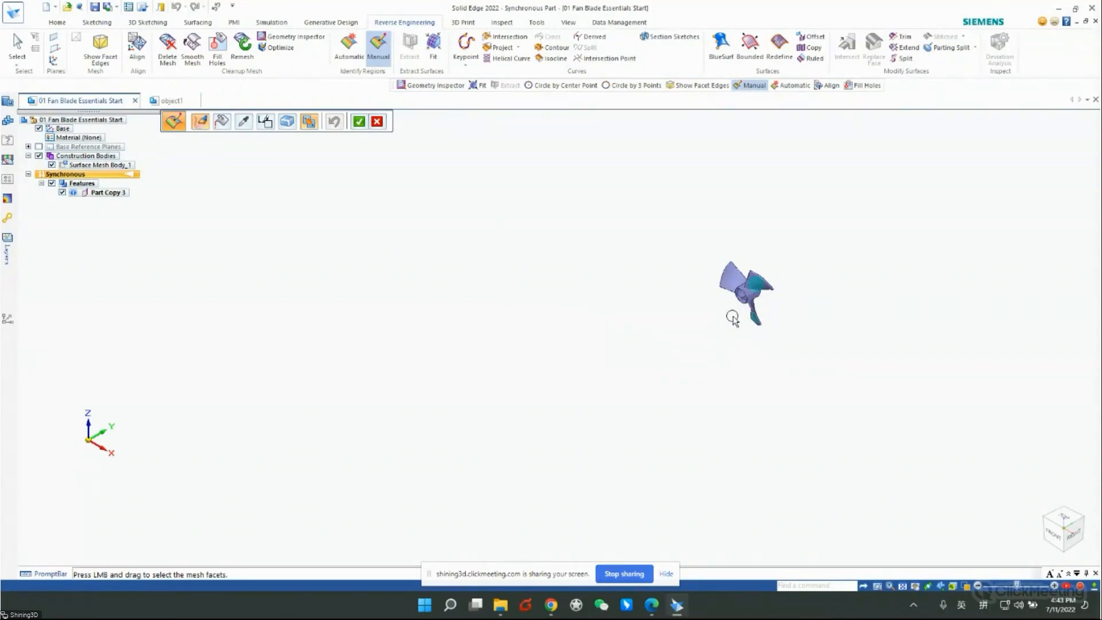
scroll(732, 316, up, 2)
middle_drag(733, 316, 744, 311)
scroll(603, 370, up, 5)
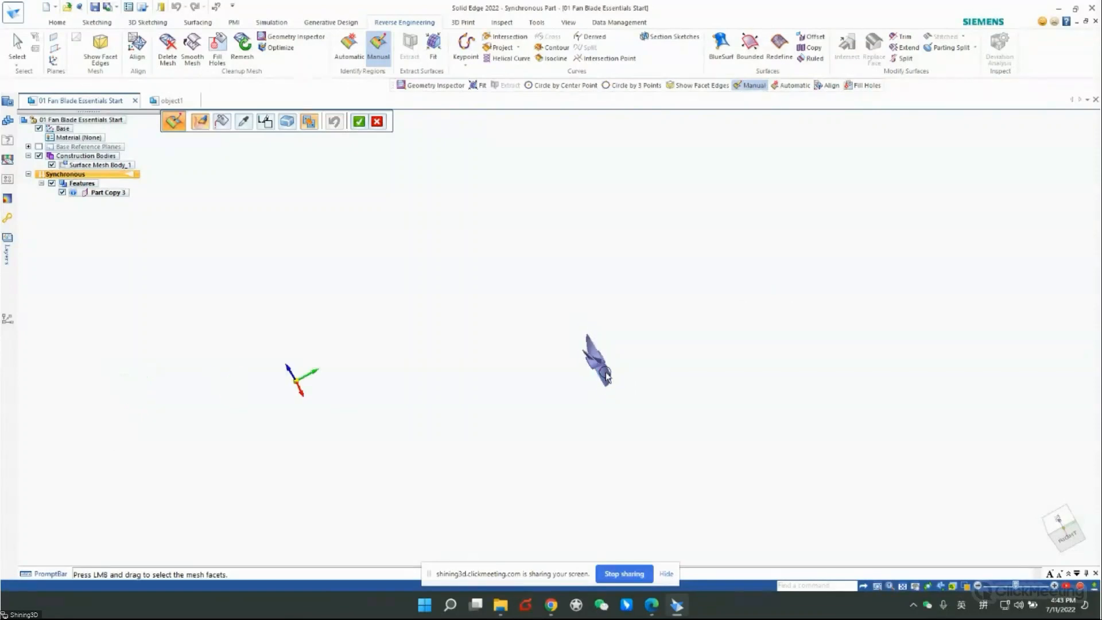
scroll(591, 358, up, 3)
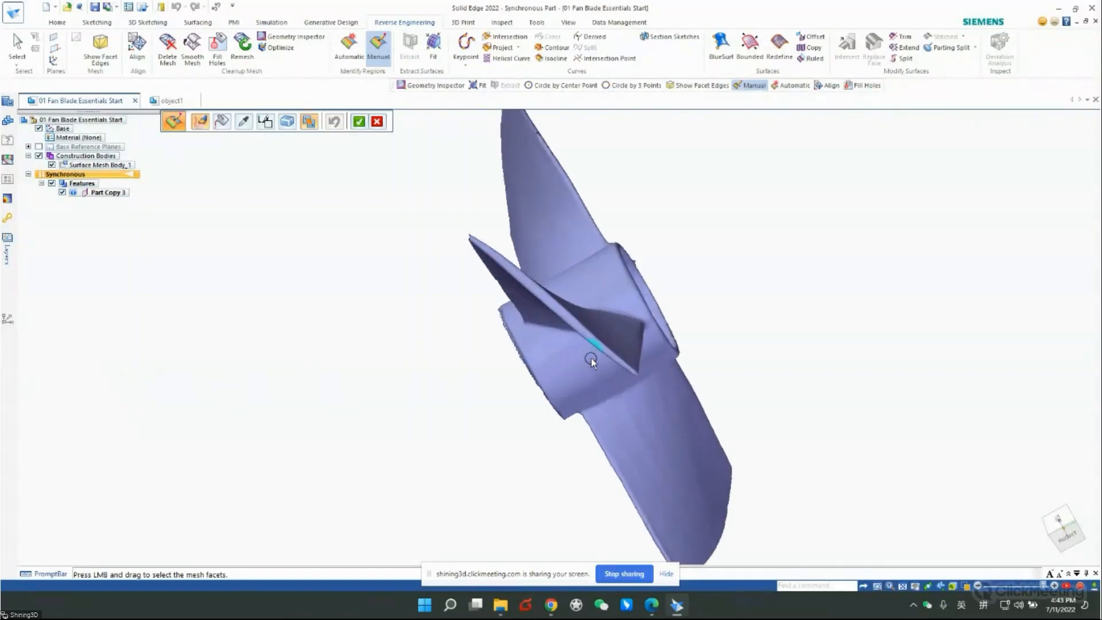
middle_drag(597, 346, 520, 284)
scroll(498, 255, down, 4)
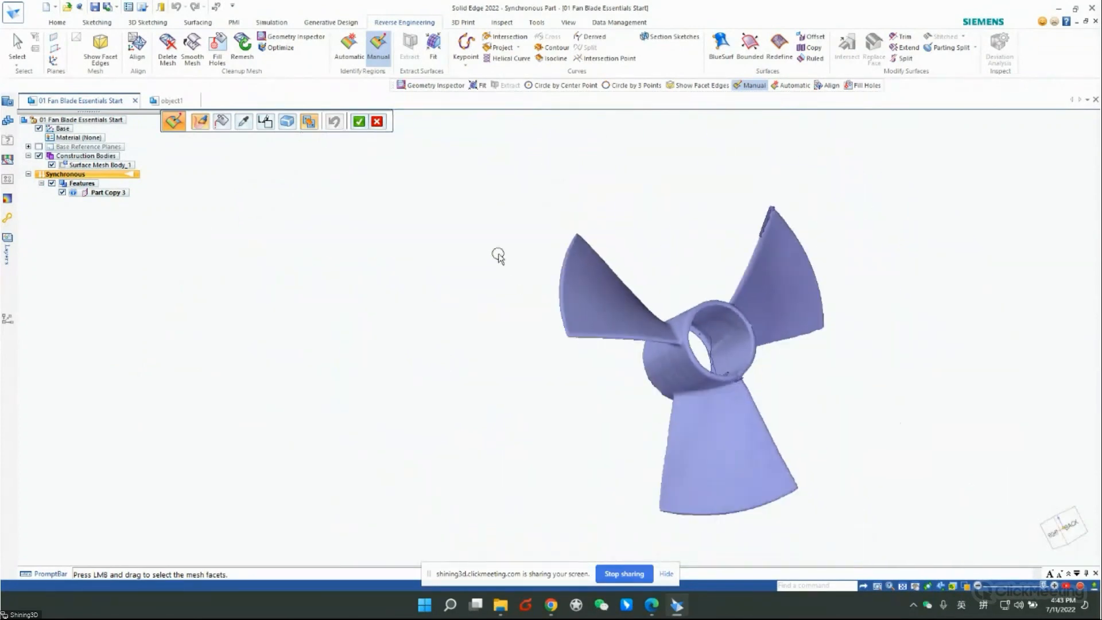
- Paint the mesh facets across the opposite face of the same fan blade
scroll(670, 401, up, 4)
scroll(675, 383, down, 4)
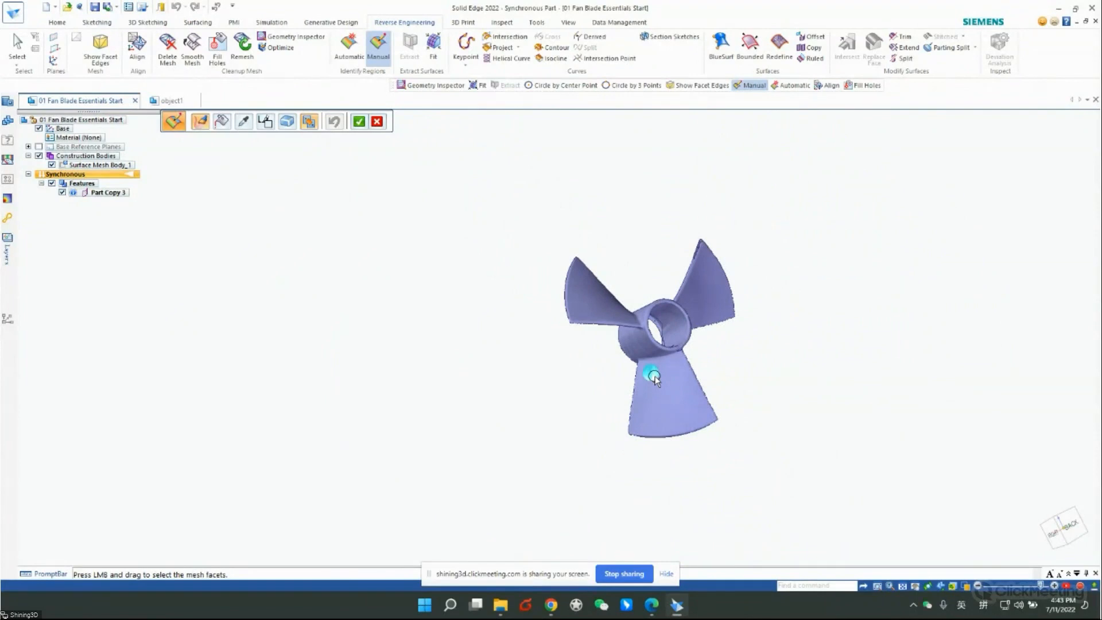
drag(653, 373, 671, 374)
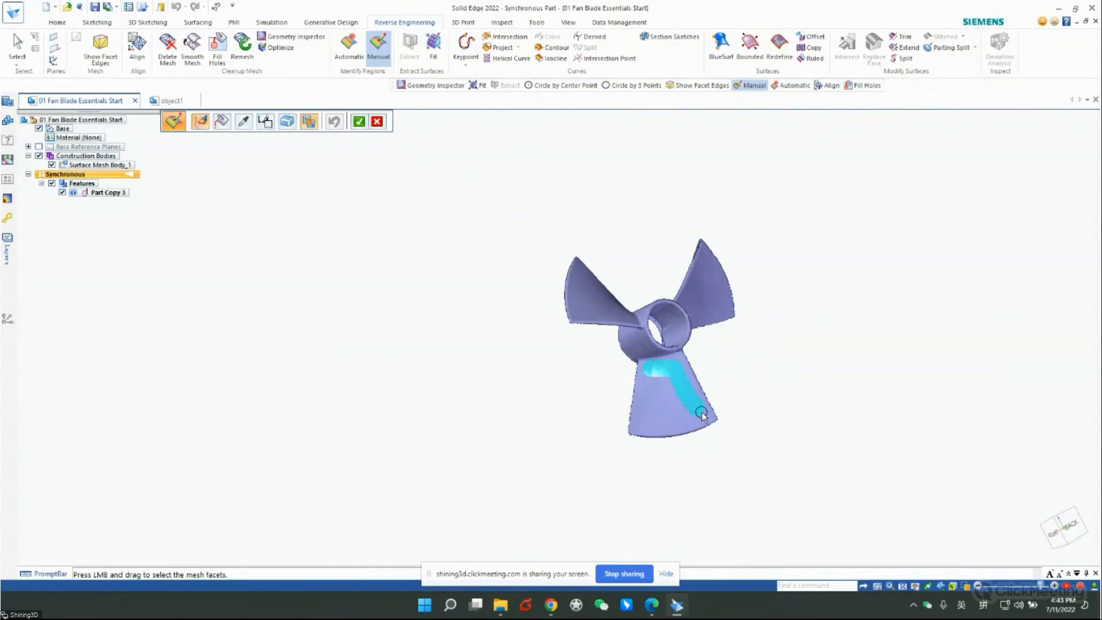
mouse_move(701, 412)
mouse_down()
mouse_move(652, 427)
mouse_move(653, 382)
mouse_move(681, 408)
mouse_move(665, 414)
mouse_move(673, 393)
mouse_move(702, 417)
mouse_up()
scroll(697, 409, down, 1)
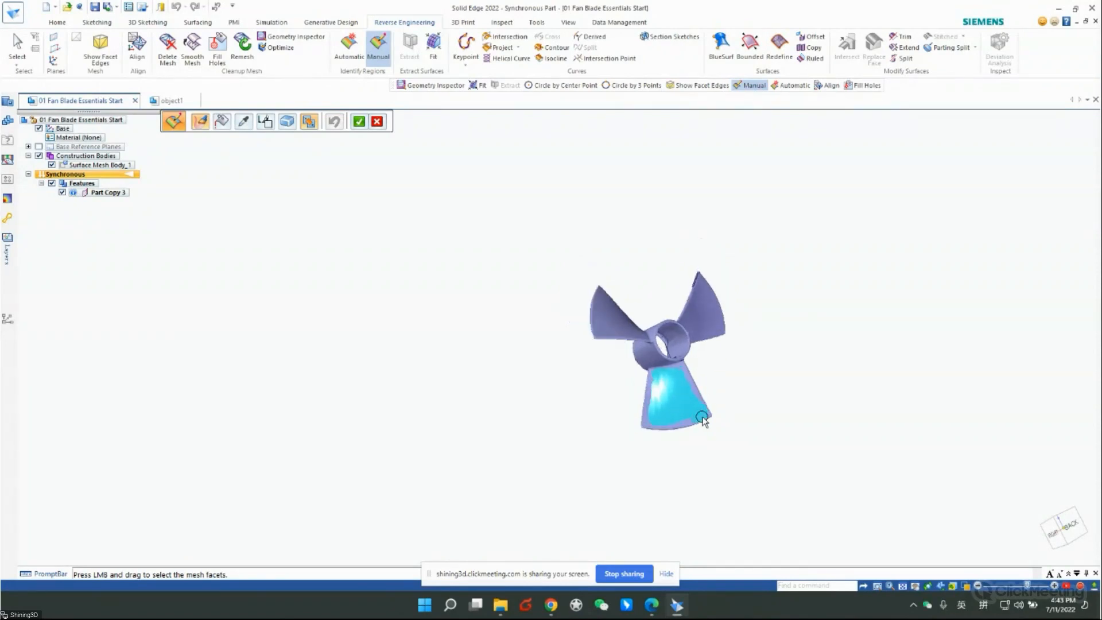
scroll(701, 418, up, 2)
scroll(701, 419, up, 3)
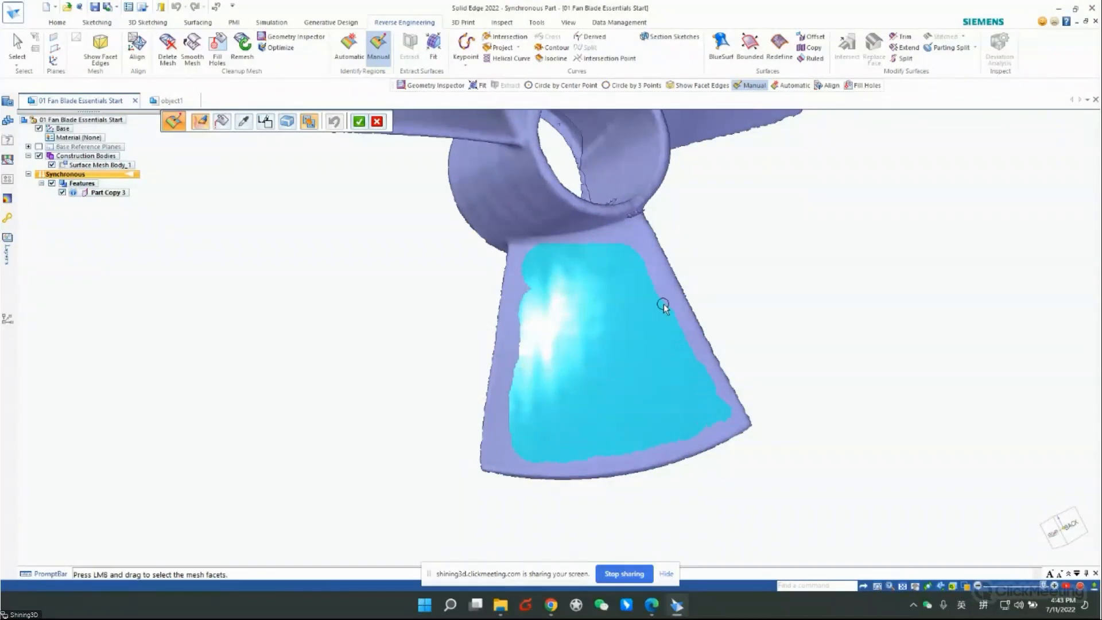
- Extend the painted region towards the blade's corners and side and tip edges, and accept it as a region
mouse_move(641, 259)
mouse_down()
mouse_move(632, 244)
mouse_move(617, 251)
mouse_up()
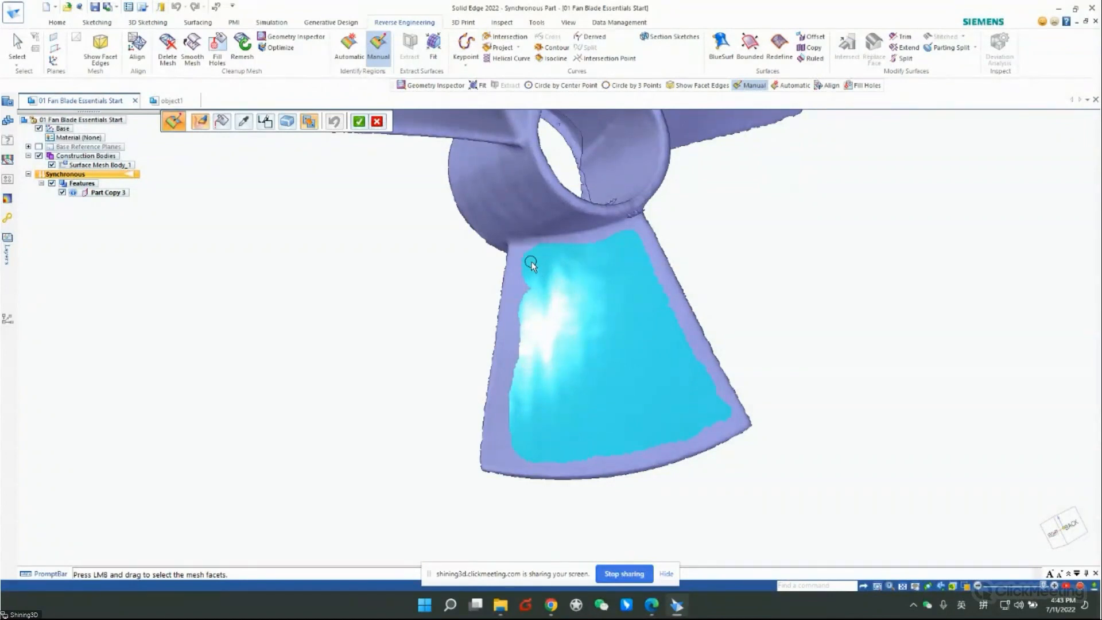
mouse_move(528, 270)
mouse_down()
mouse_move(519, 374)
mouse_move(530, 294)
mouse_up()
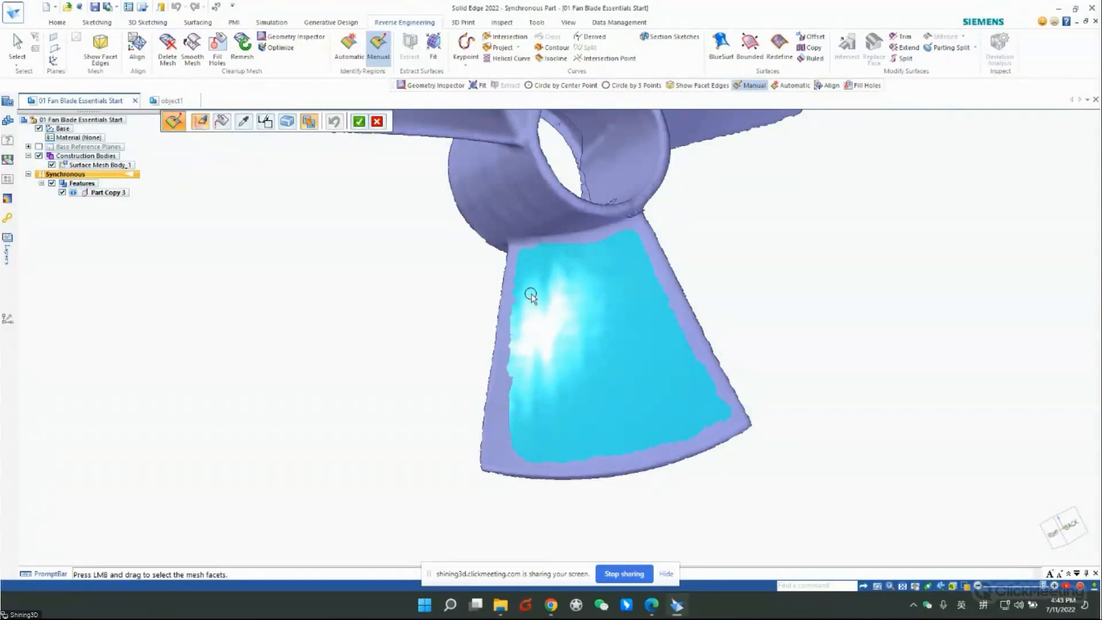
mouse_move(531, 382)
mouse_down()
mouse_move(514, 386)
mouse_move(511, 450)
mouse_up()
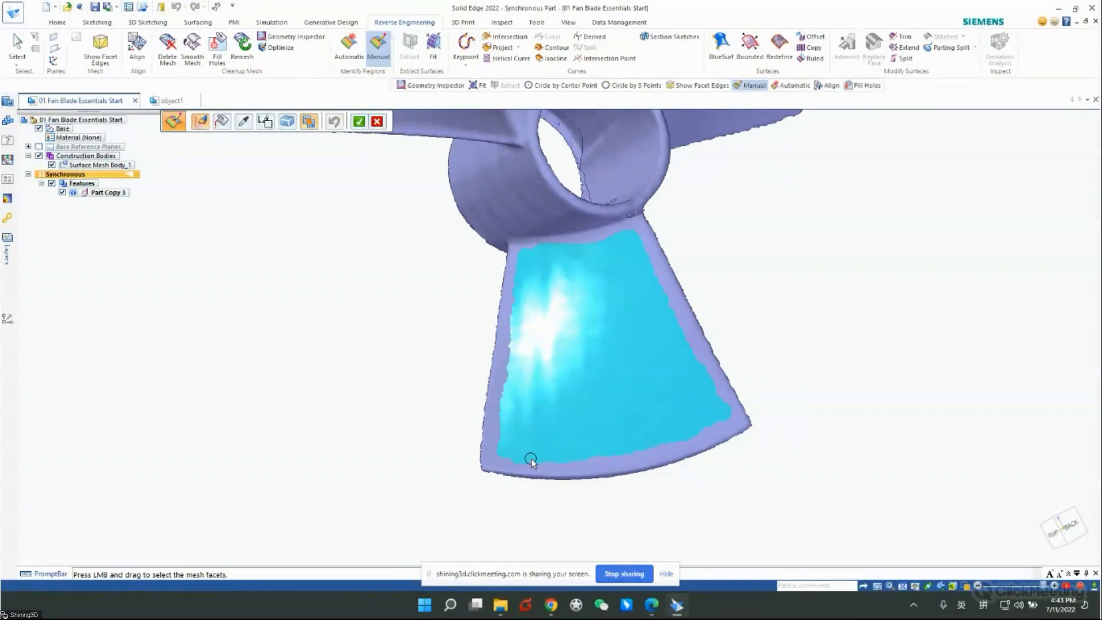
drag(581, 463, 605, 459)
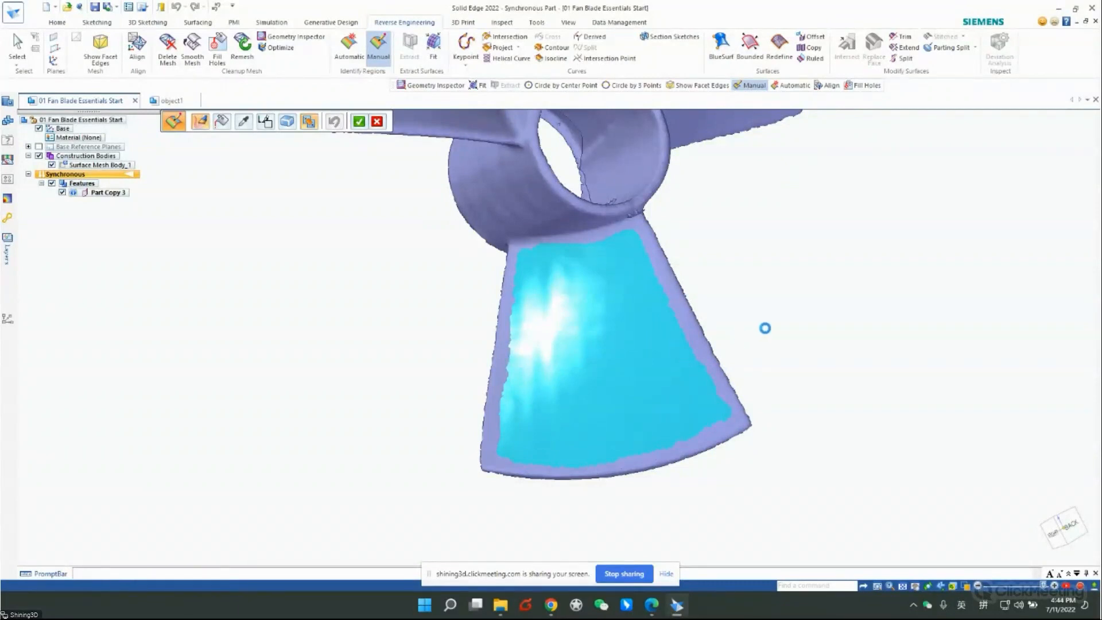
mouse_move(833, 292)
middle_down()
mouse_move(785, 276)
mouse_move(812, 288)
mouse_move(767, 315)
middle_up()
middle_drag(299, 434, 258, 436)
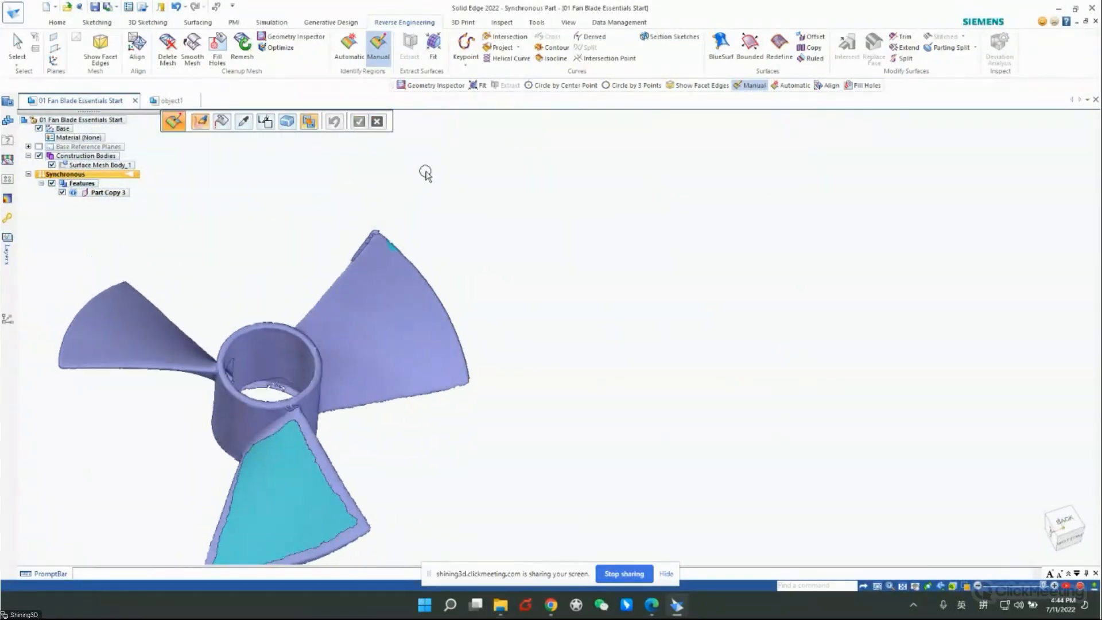
- Fit a BSpline surface to the newly identified region on the blade face
click(433, 51)
click(265, 124)
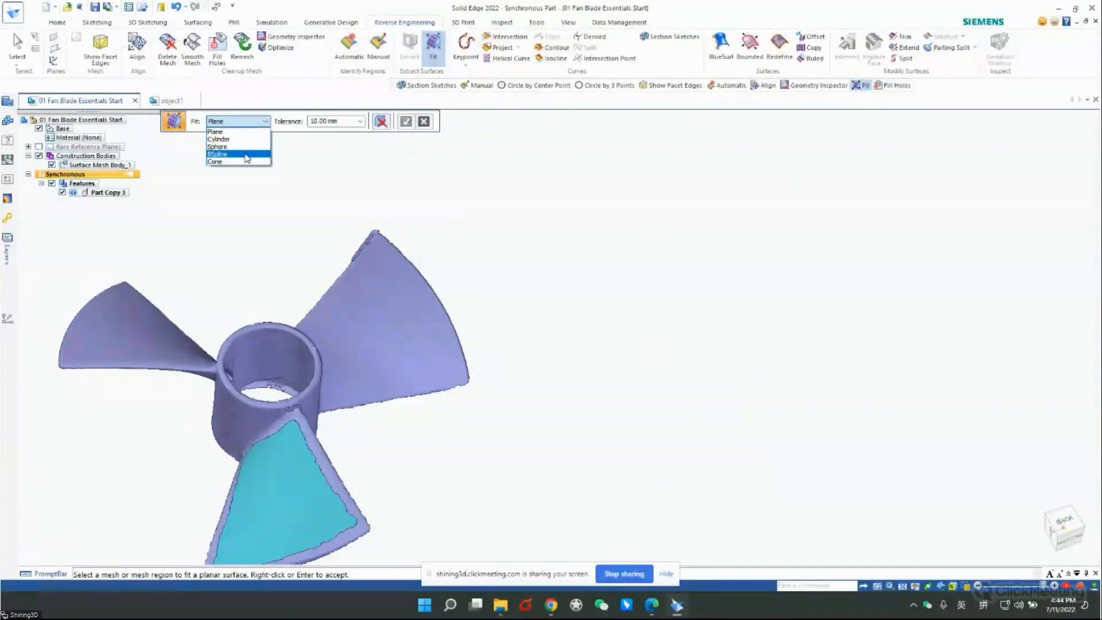
click(247, 159)
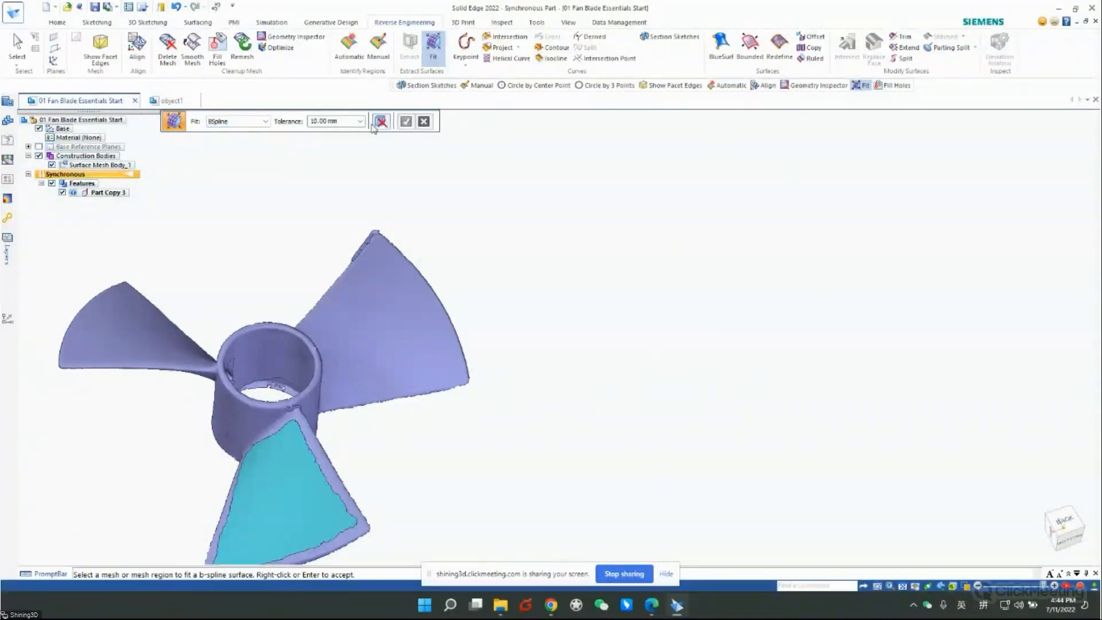
scroll(455, 160, down, 5)
scroll(350, 327, up, 3)
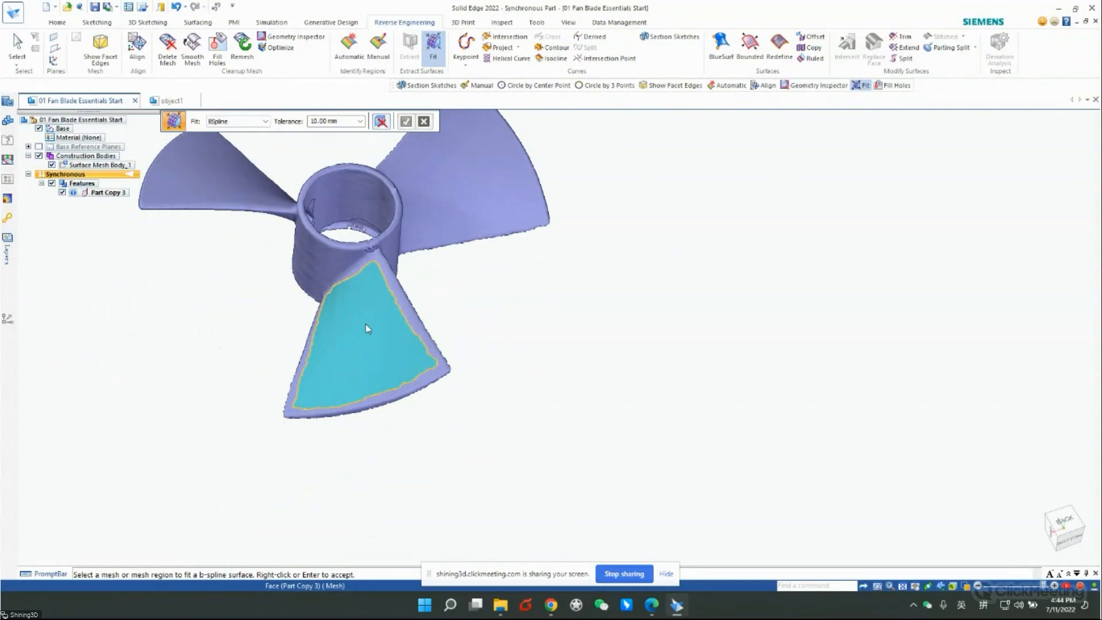
click(346, 335)
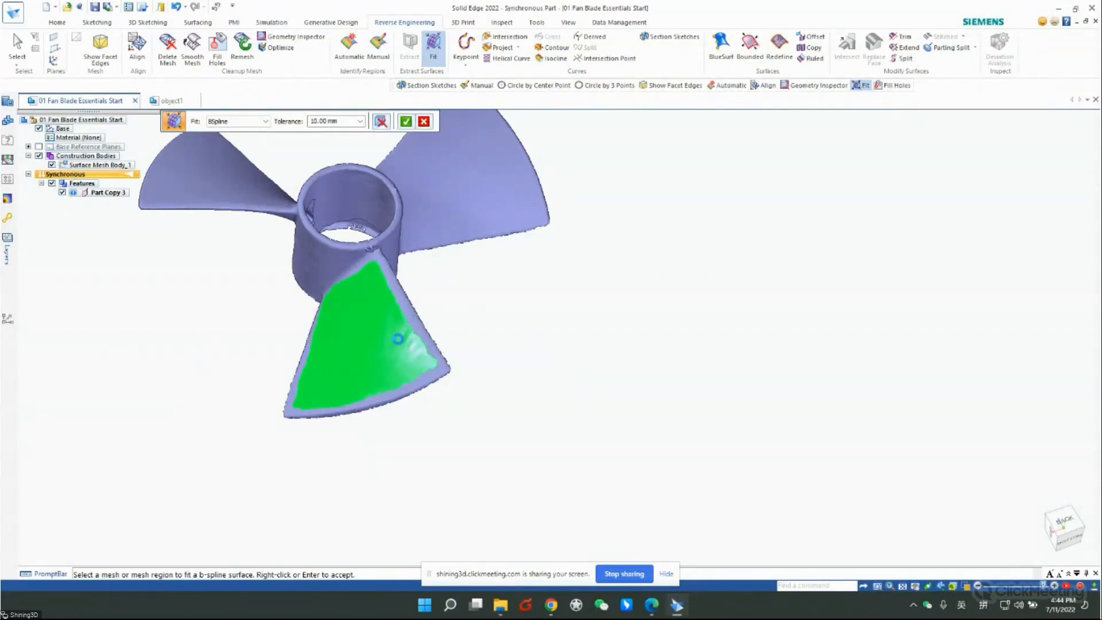
- Fit a second BSpline surface to the identified region on the blade's reverse side and end the fitting
middle_drag(491, 356, 413, 265)
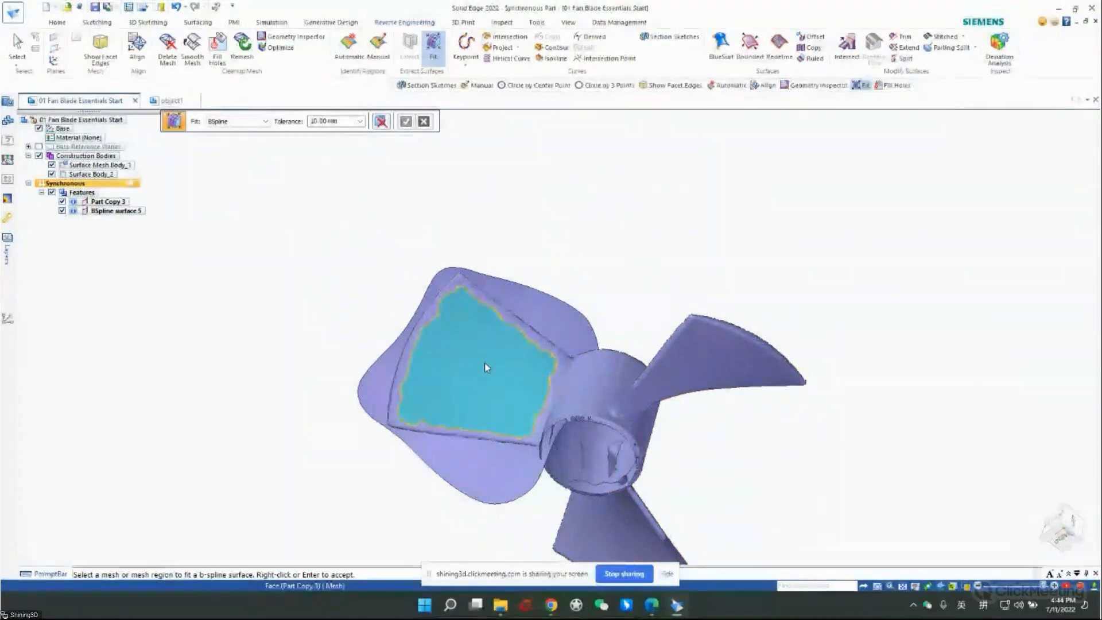
click(484, 363)
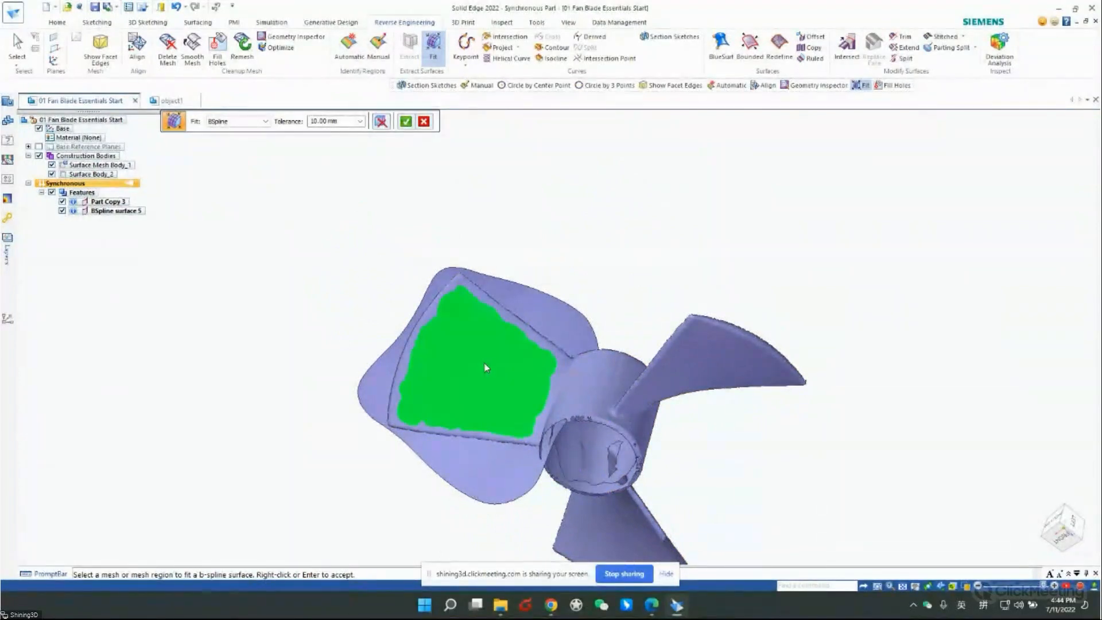
right_click(507, 331)
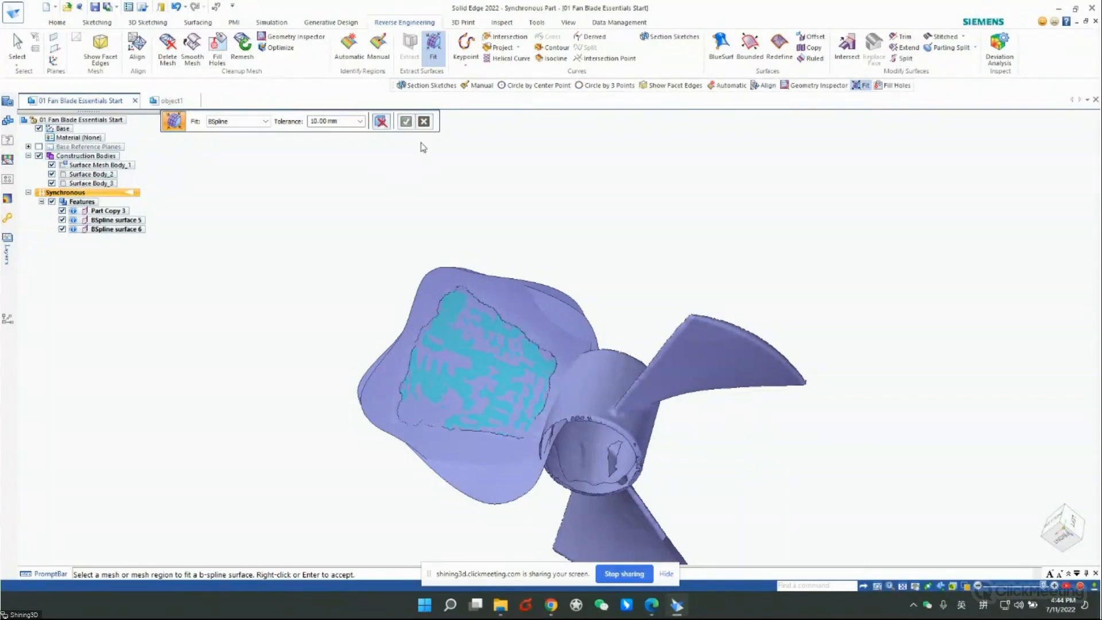
key(Escape)
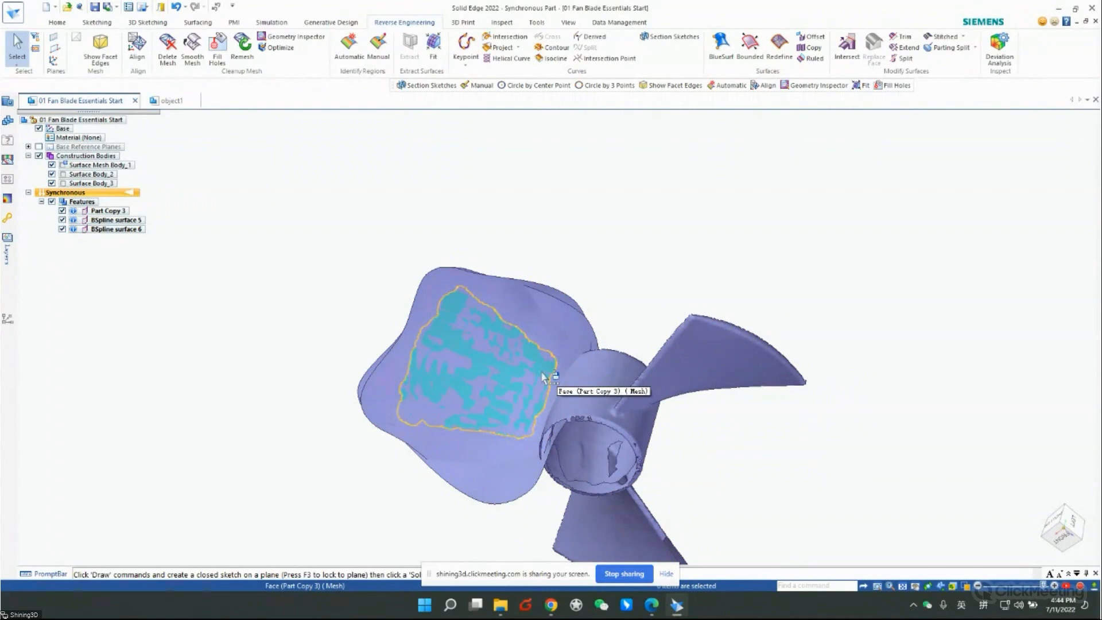
- Examine the two fitted blade surfaces and how they meet the hub from several angles
middle_drag(544, 376, 707, 425)
scroll(636, 299, down, 5)
middle_drag(633, 294, 617, 328)
scroll(525, 462, up, 6)
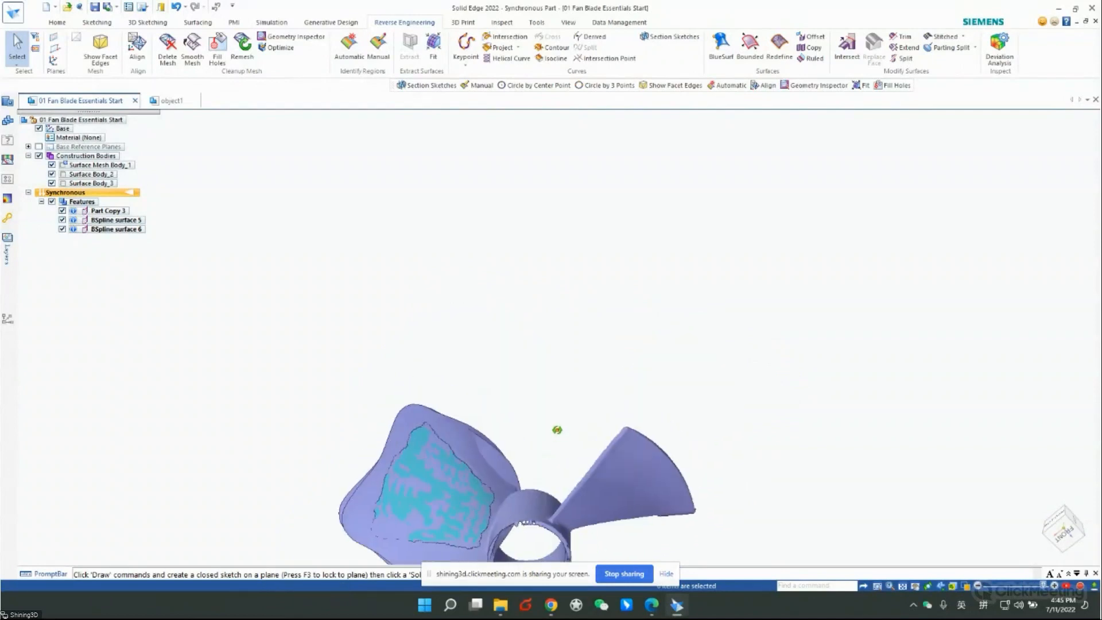
scroll(572, 411, down, 6)
scroll(572, 409, up, 5)
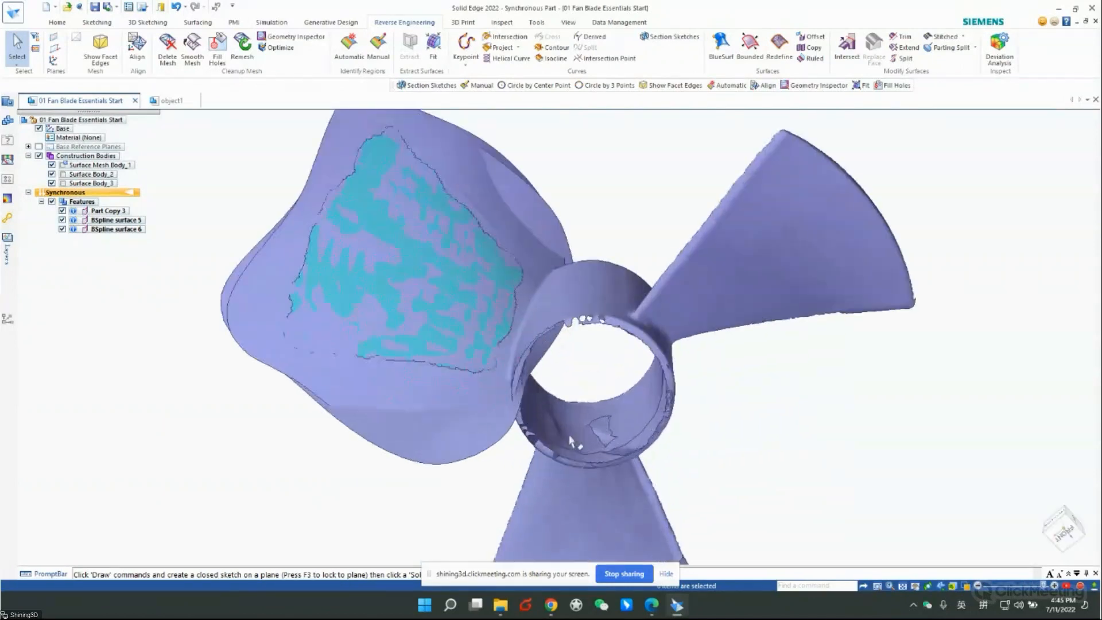
middle_drag(572, 410, 571, 400)
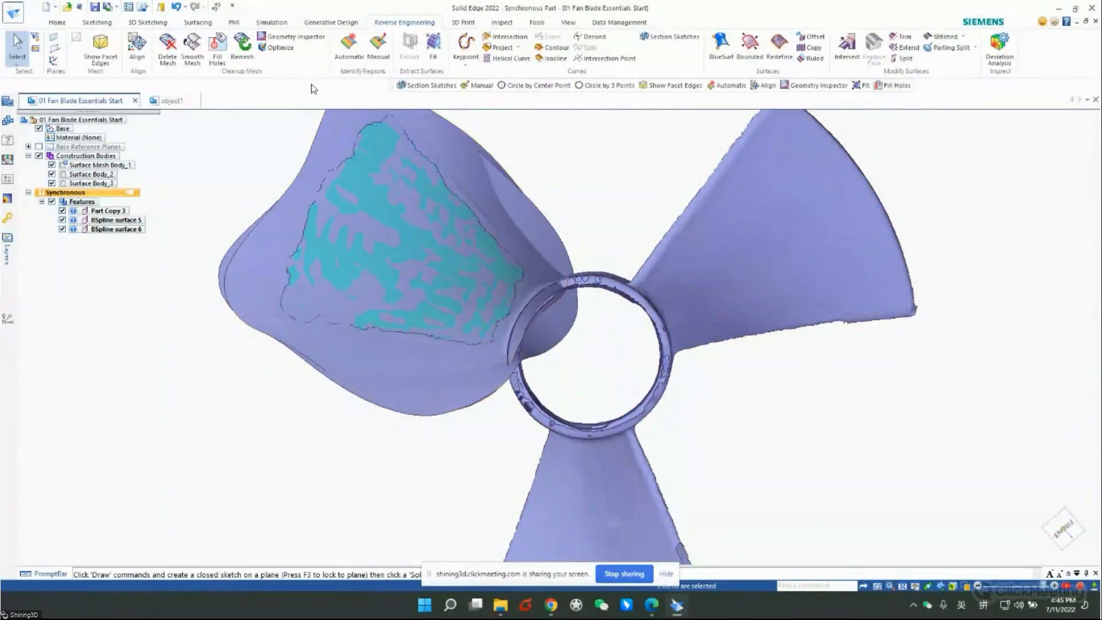
middle_drag(480, 284, 522, 360)
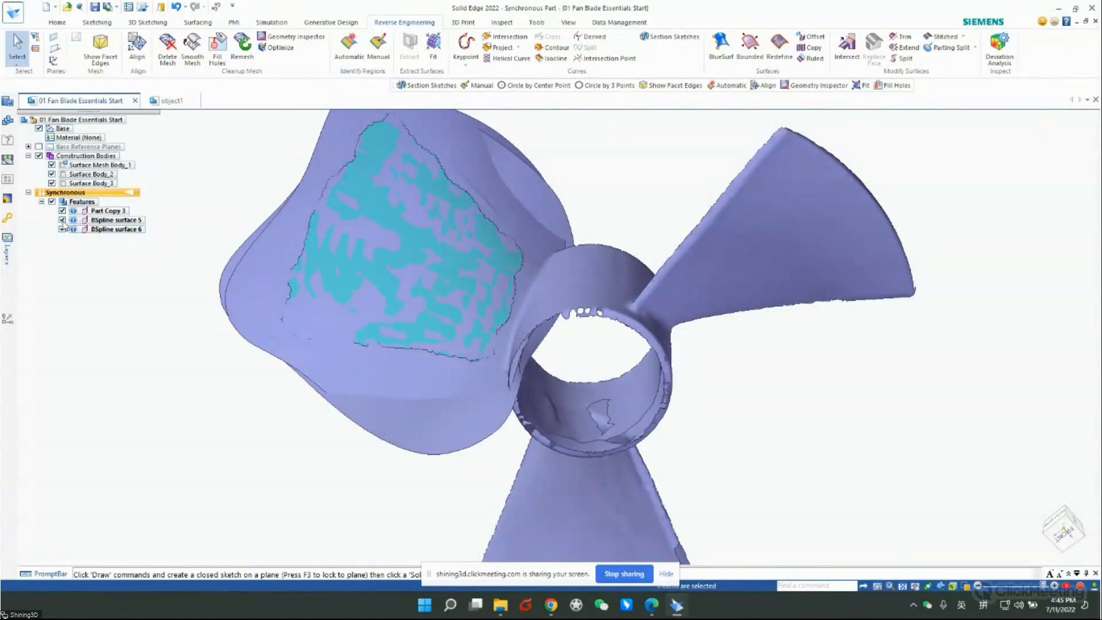
middle_drag(711, 335, 707, 327)
scroll(679, 236, down, 4)
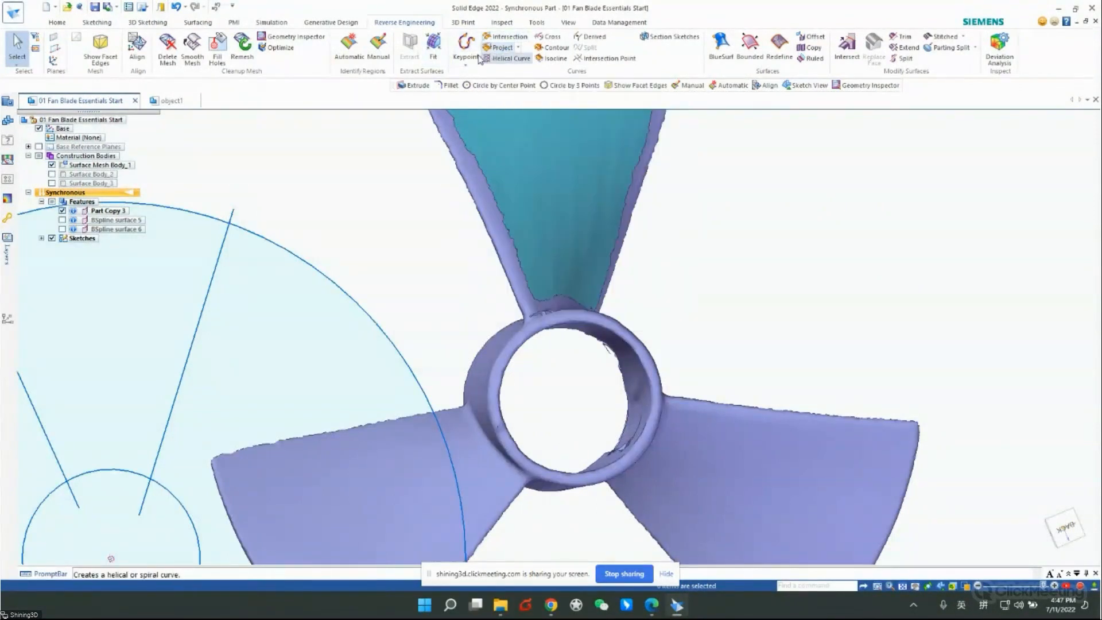
- Restart manual region identification and paint small separate patches along the hub's end rim, on the side next to the painted blade
click(379, 46)
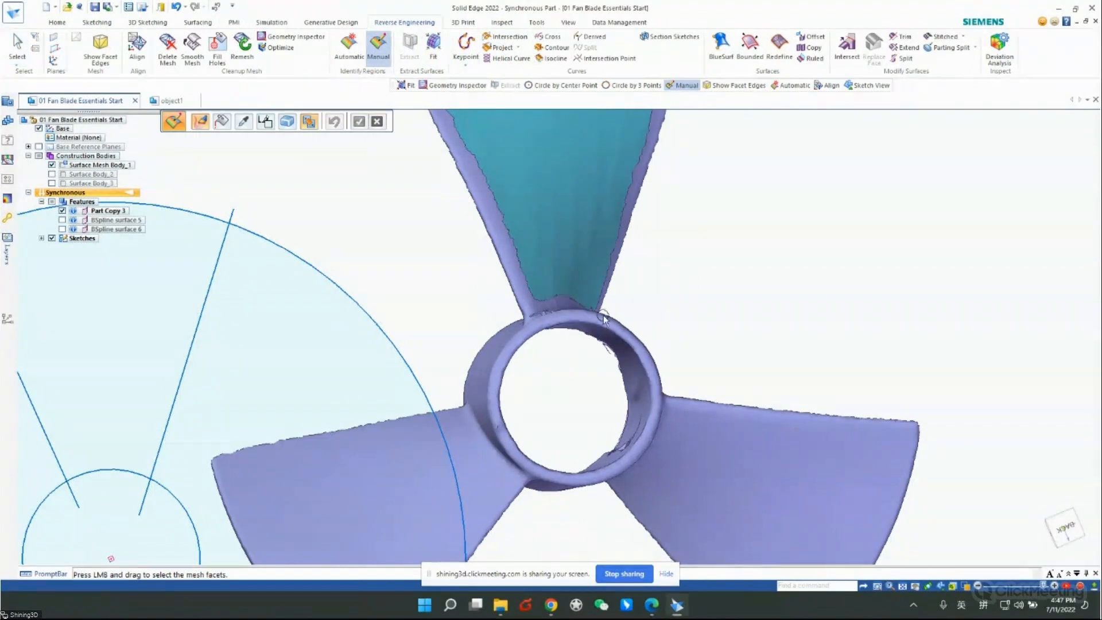
scroll(595, 323, up, 4)
scroll(594, 324, up, 2)
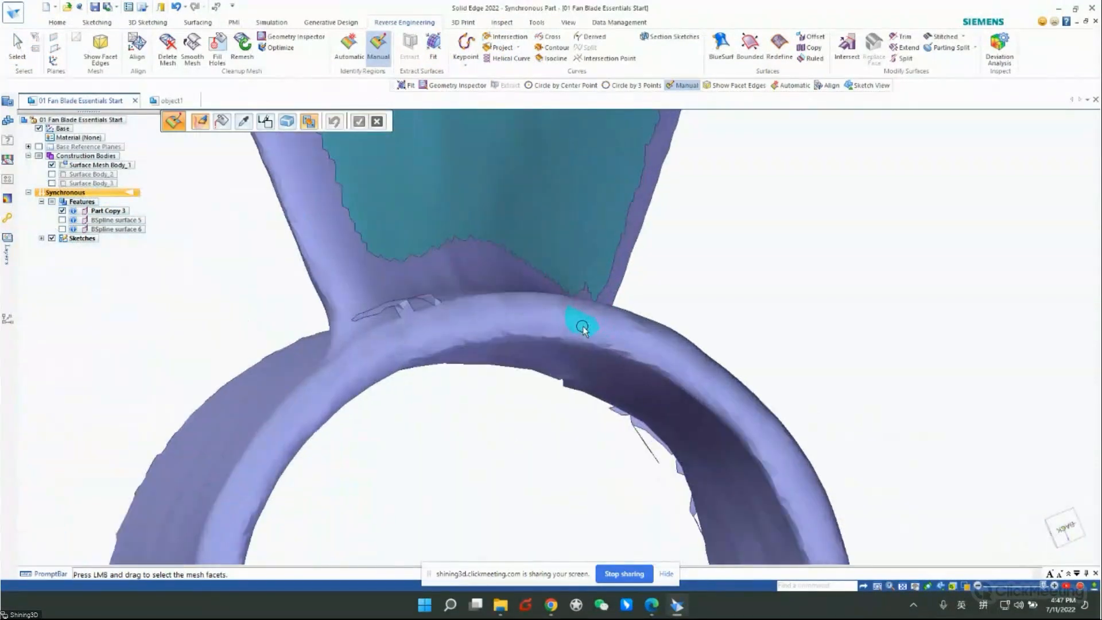
click(281, 439)
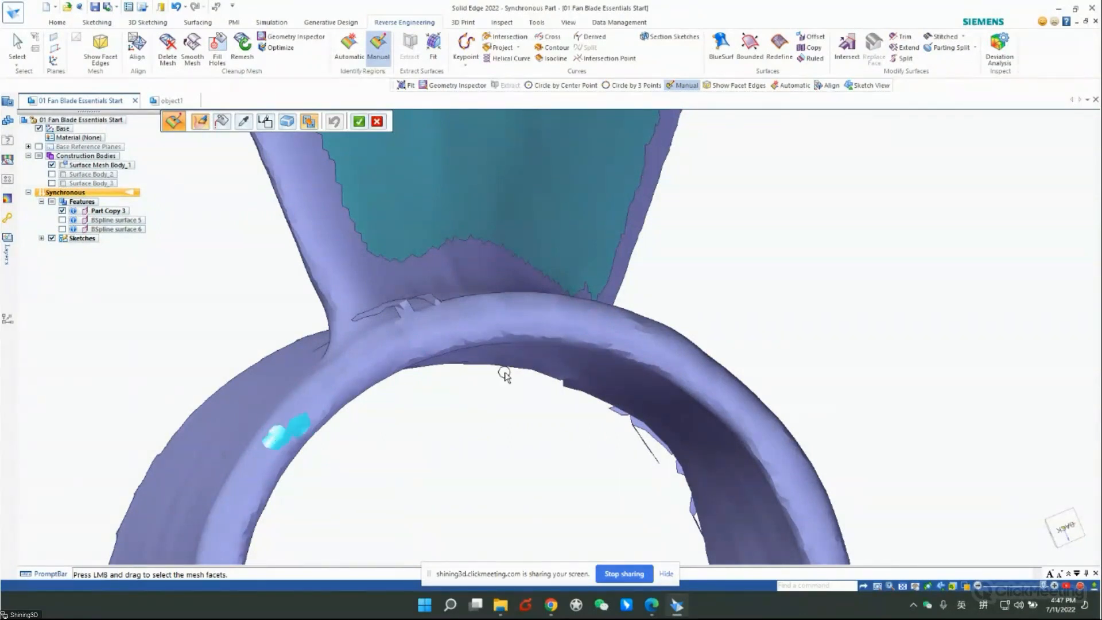
click(614, 328)
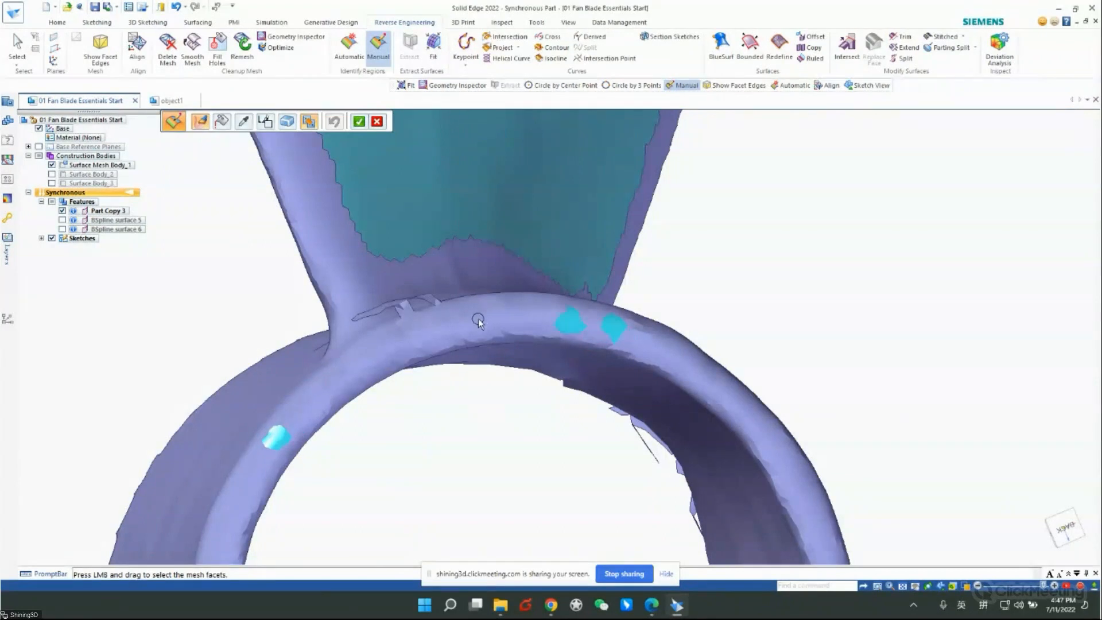
scroll(475, 185, down, 4)
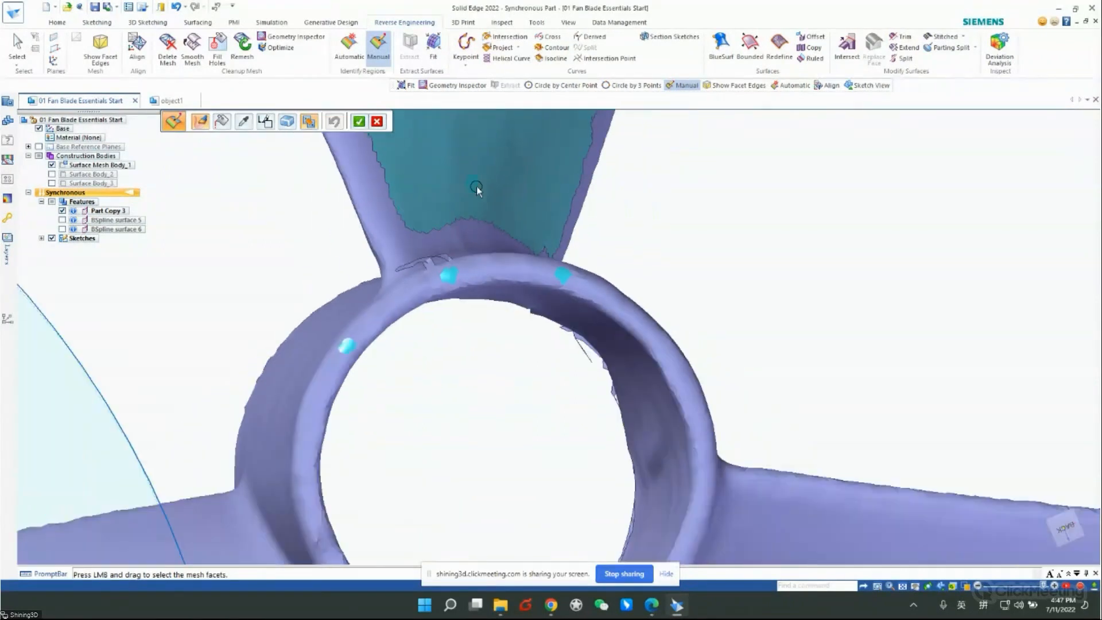
scroll(640, 340, up, 3)
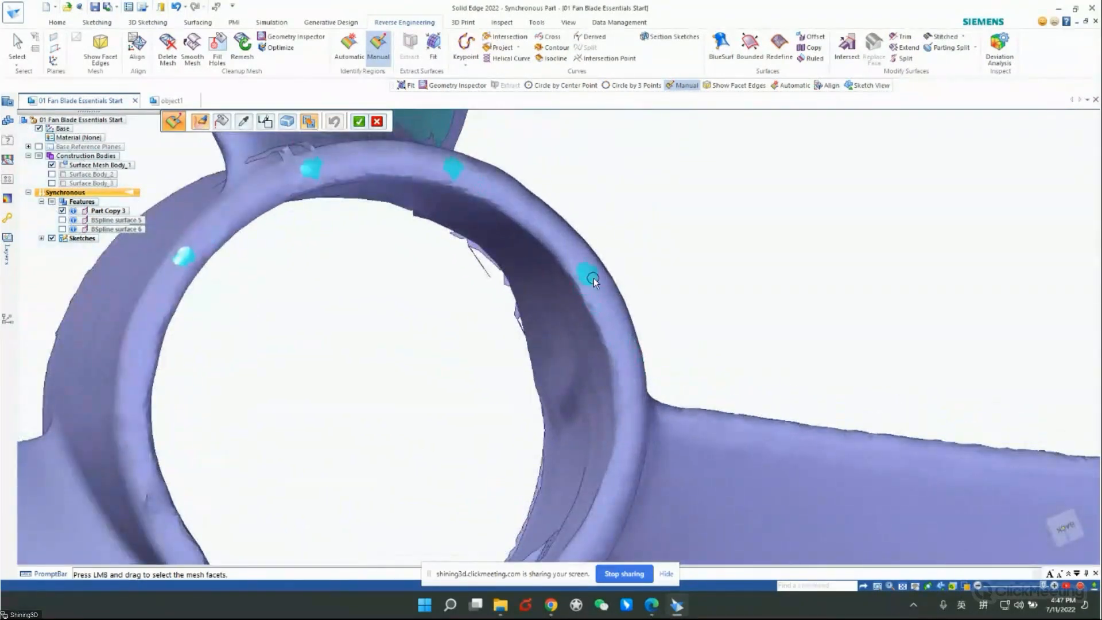
click(597, 280)
- Paint more small patches around the rest of the hub's end rim and accept them as regions
scroll(701, 165, down, 3)
scroll(654, 385, up, 4)
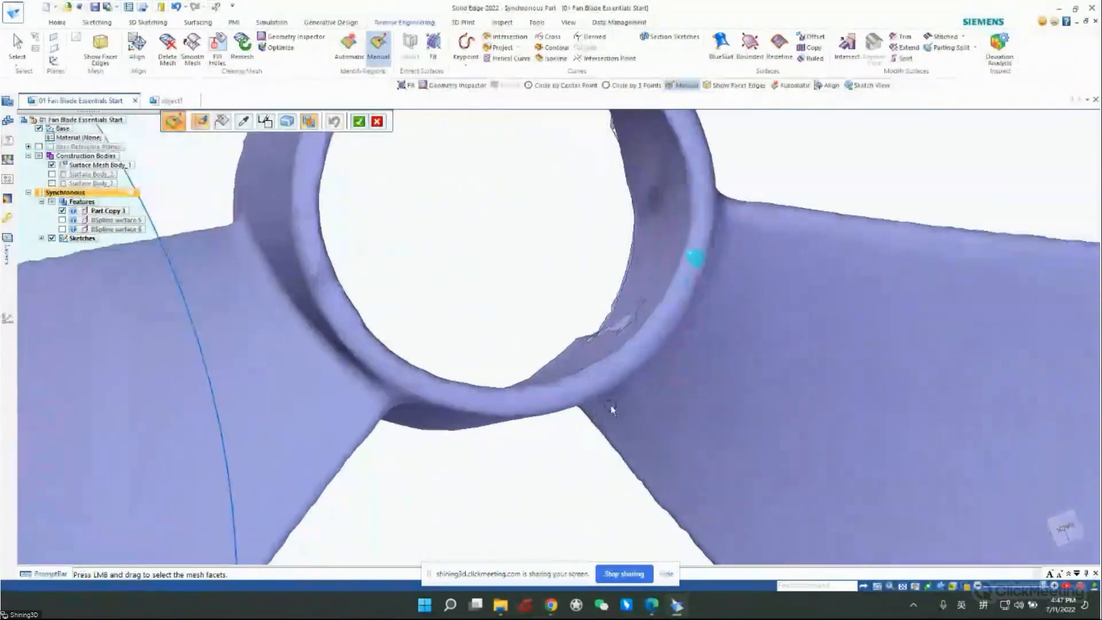
click(639, 350)
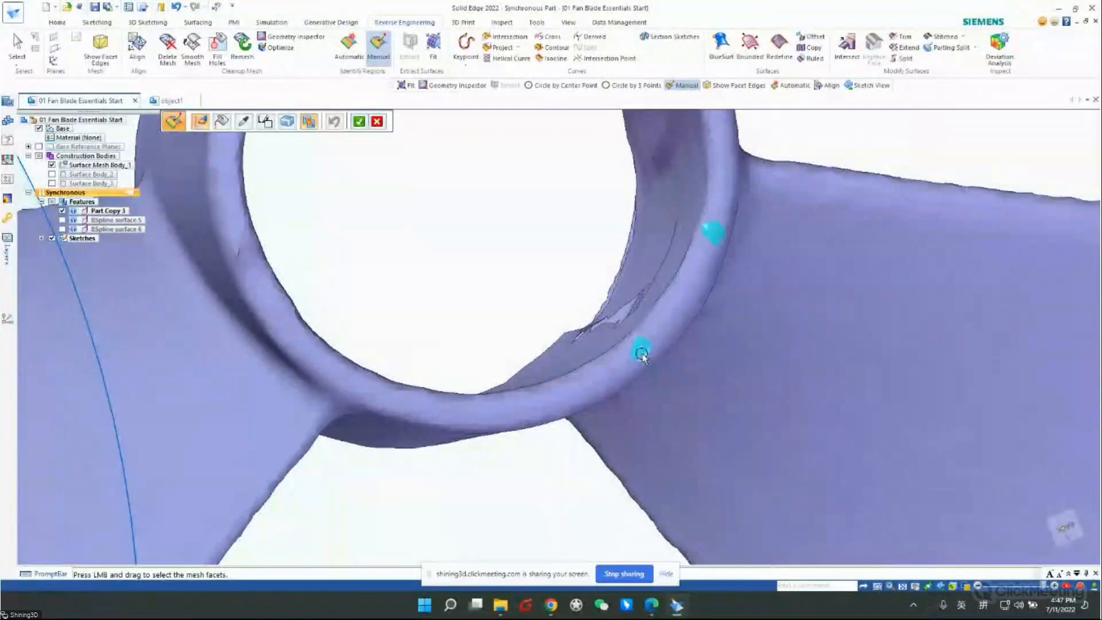
click(518, 405)
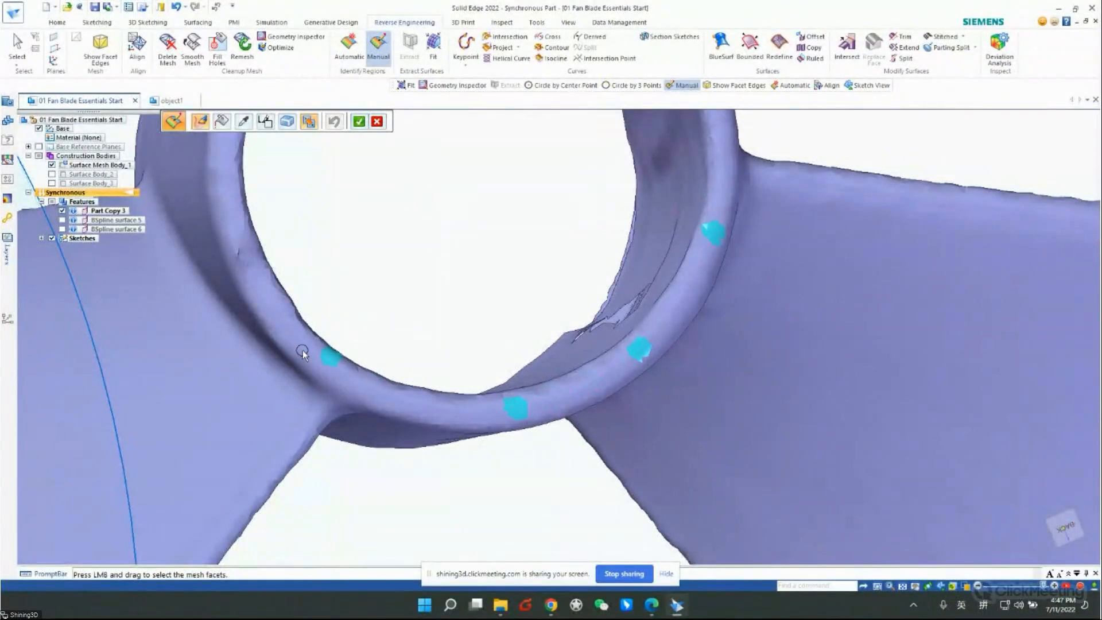
scroll(373, 390, down, 1)
click(260, 174)
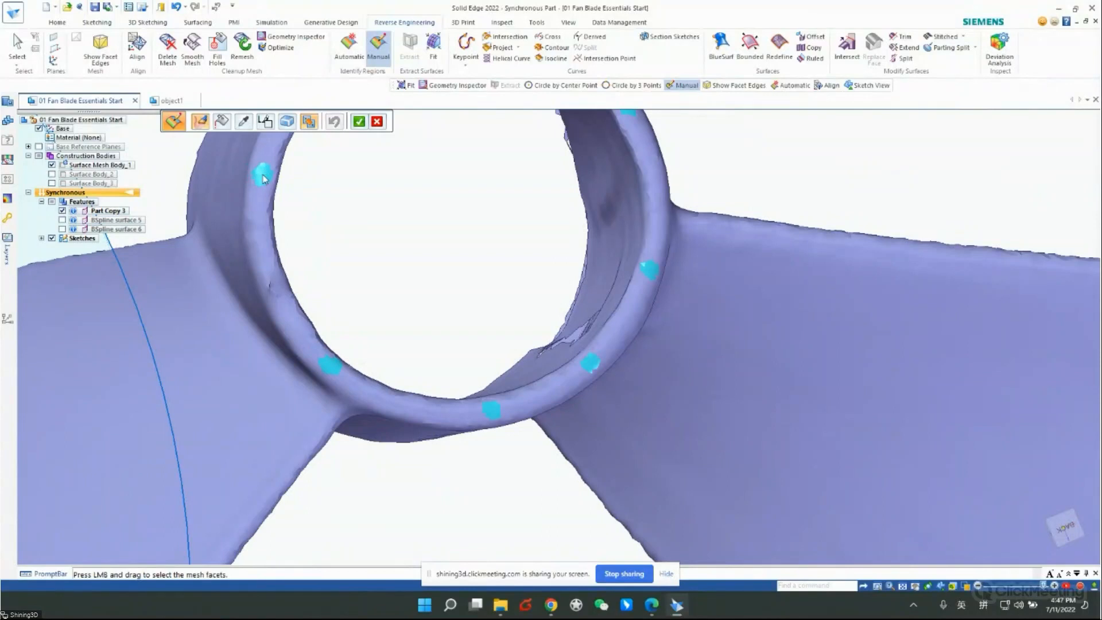
scroll(493, 390, down, 2)
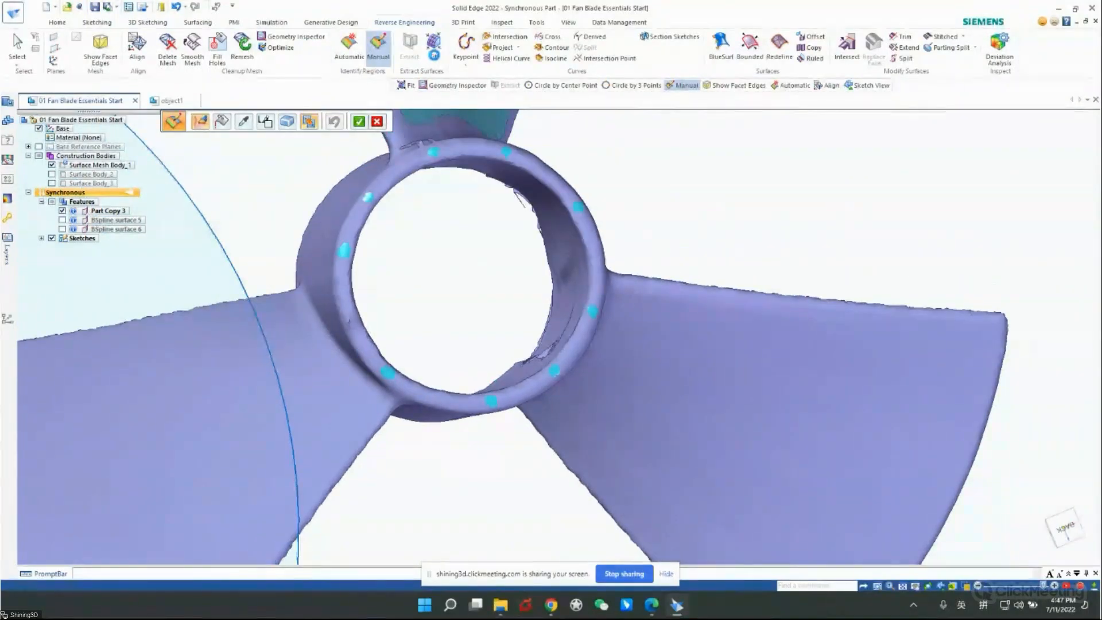
- Fit a planar surface to all the small painted patches around the hub's end rim and accept it
click(436, 49)
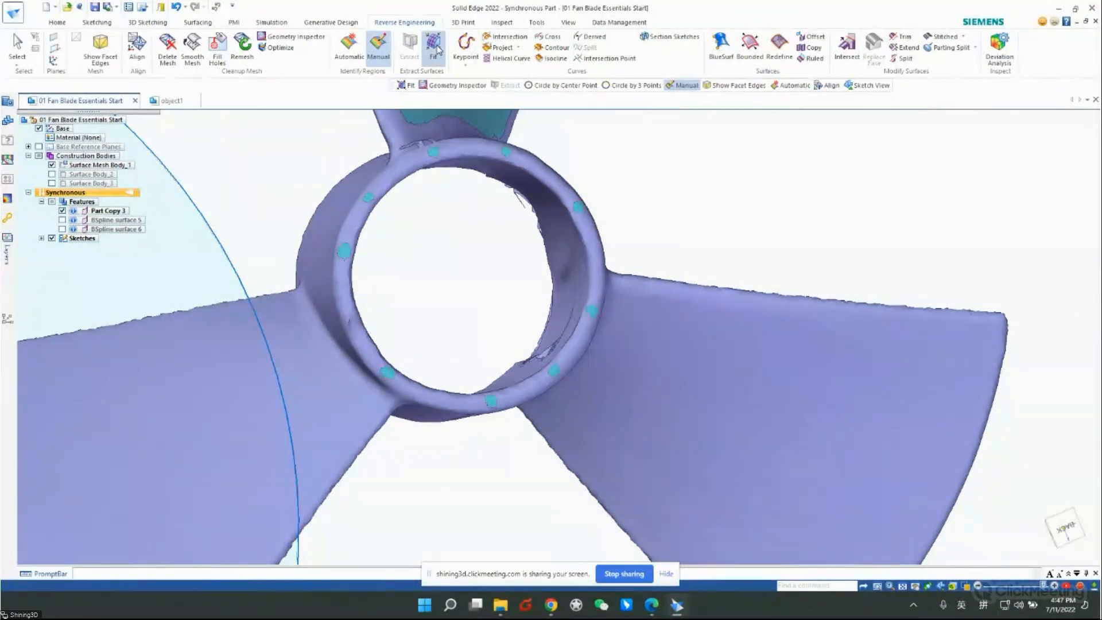
click(435, 153)
click(506, 153)
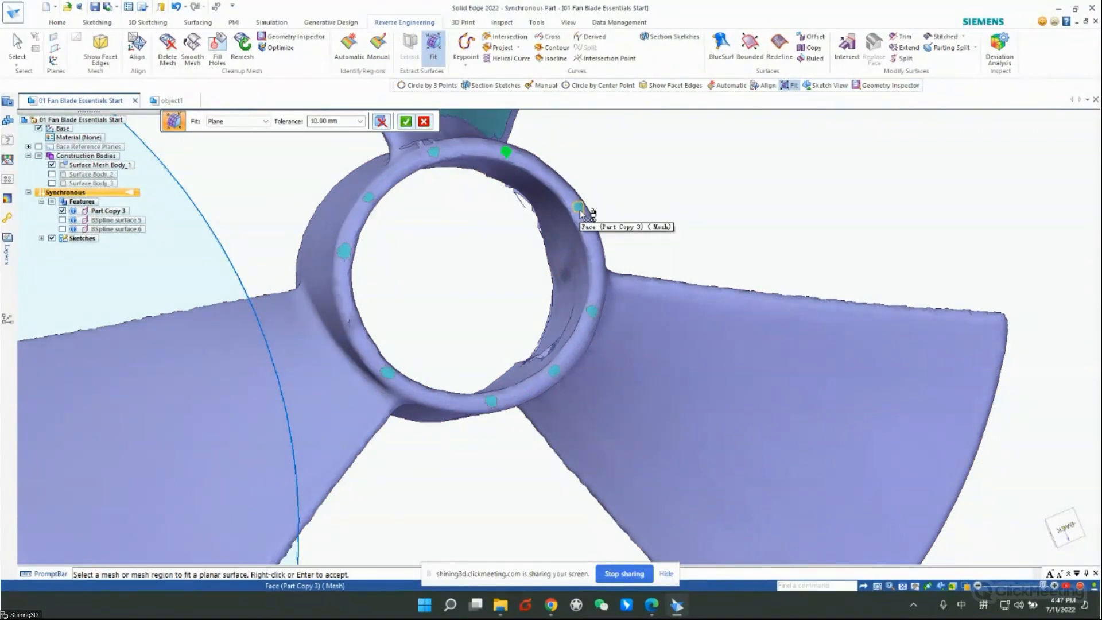
click(578, 208)
click(592, 312)
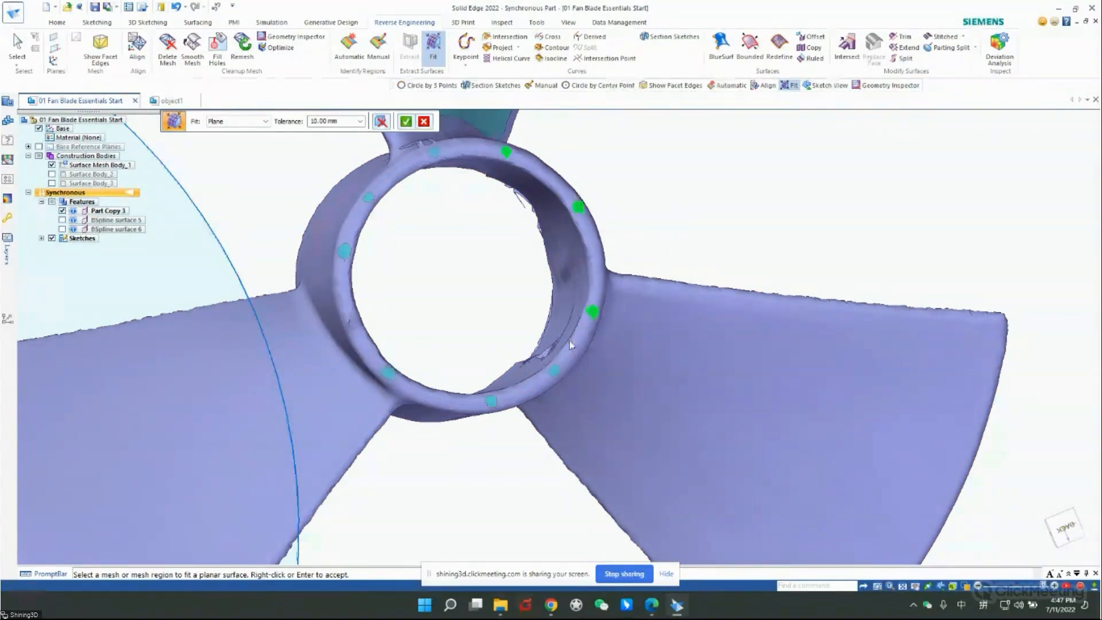
click(554, 372)
click(490, 401)
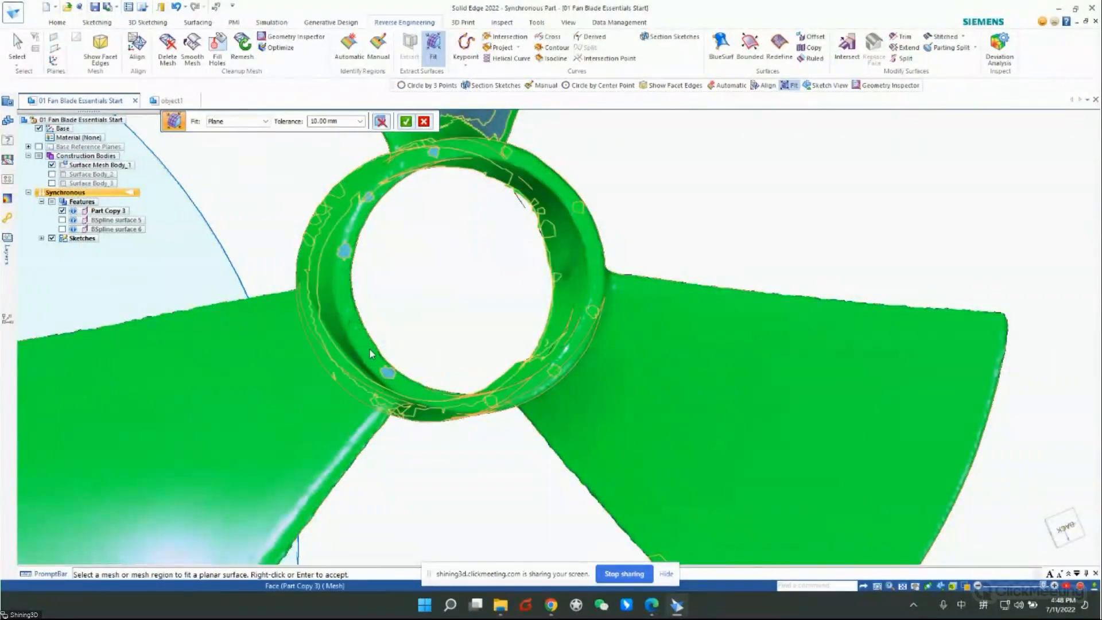
click(345, 252)
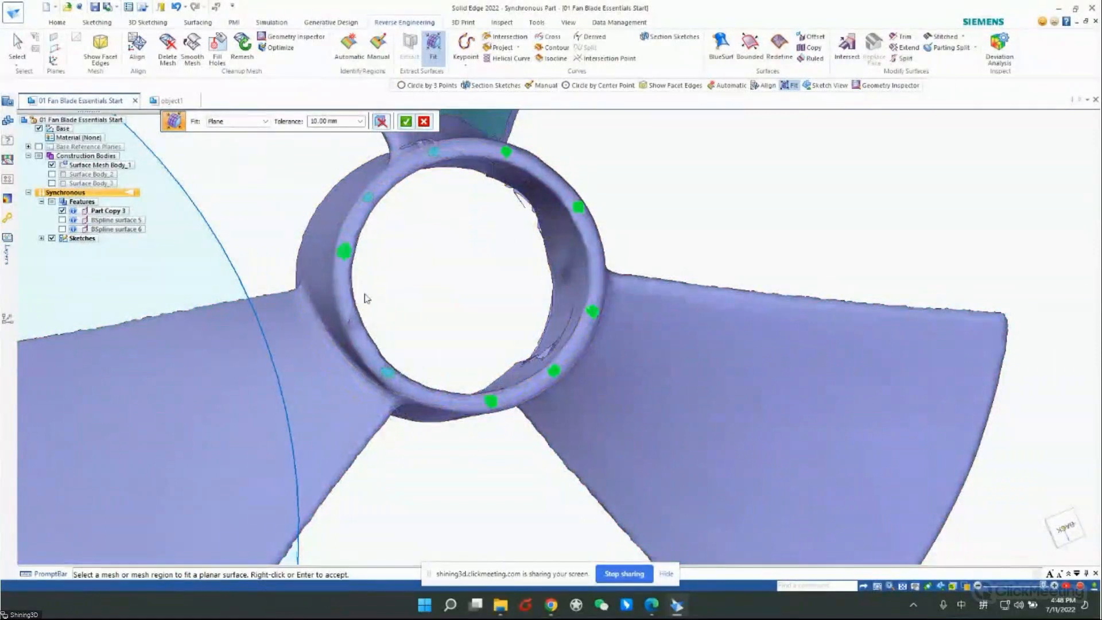
click(370, 199)
click(435, 152)
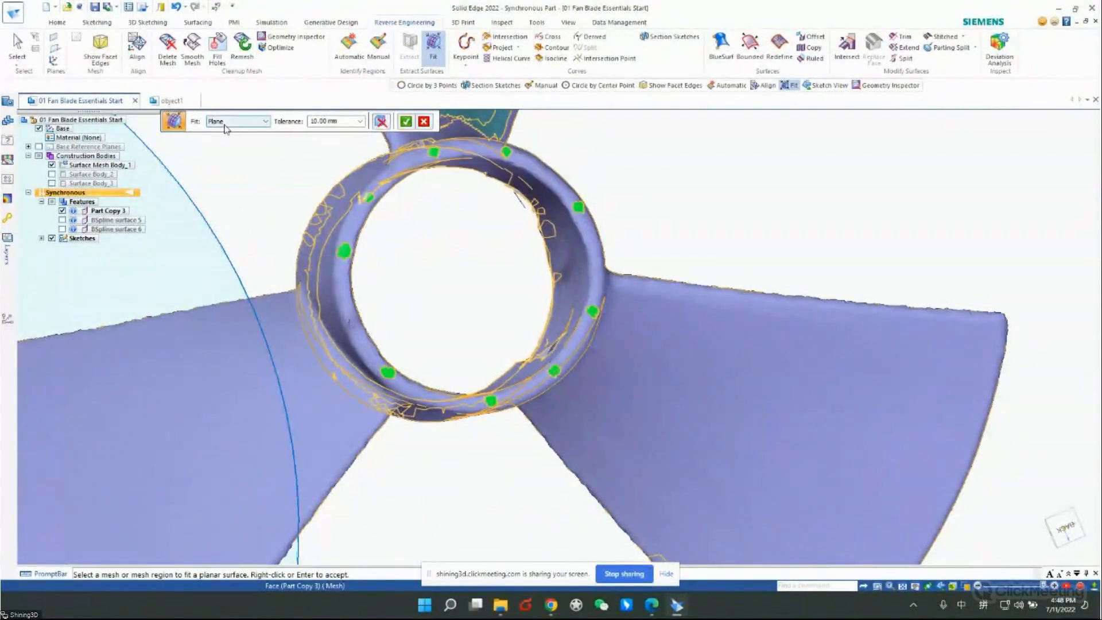
click(407, 122)
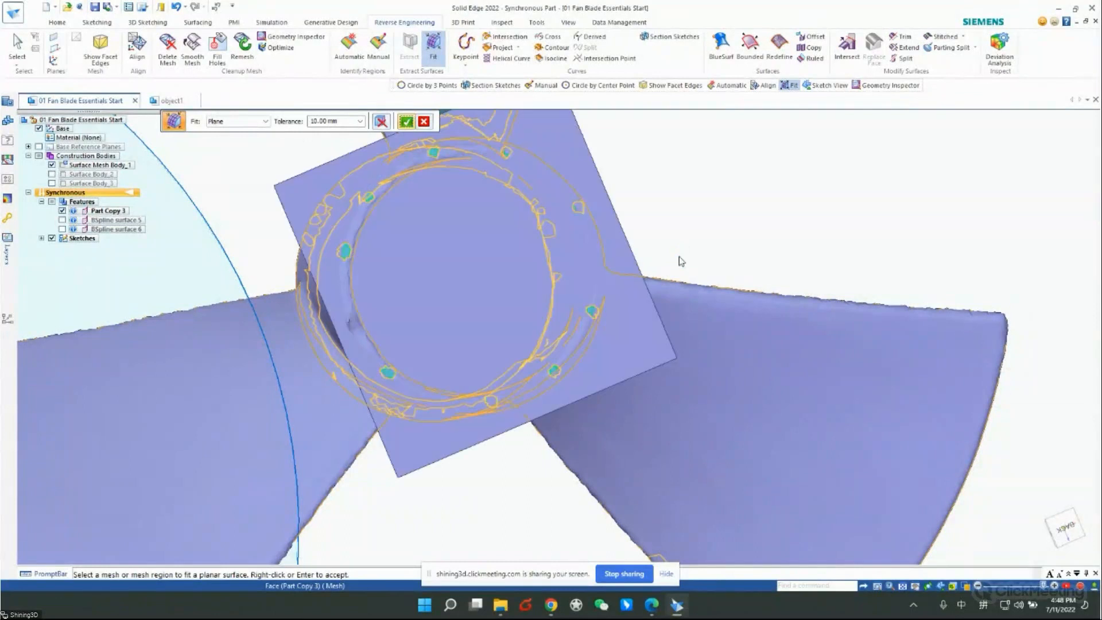
middle_drag(678, 266, 641, 299)
scroll(623, 325, down, 5)
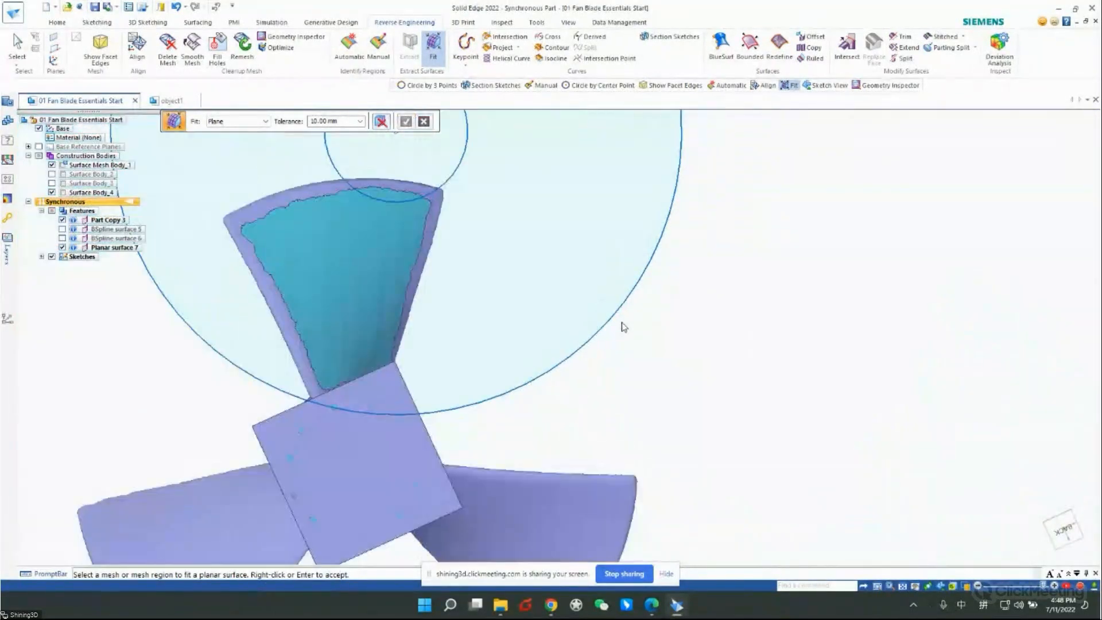
- Hide the existing sketches, lock the sketch plane to the planar surface fitted on the hub and view it squarely
middle_drag(667, 394, 659, 364)
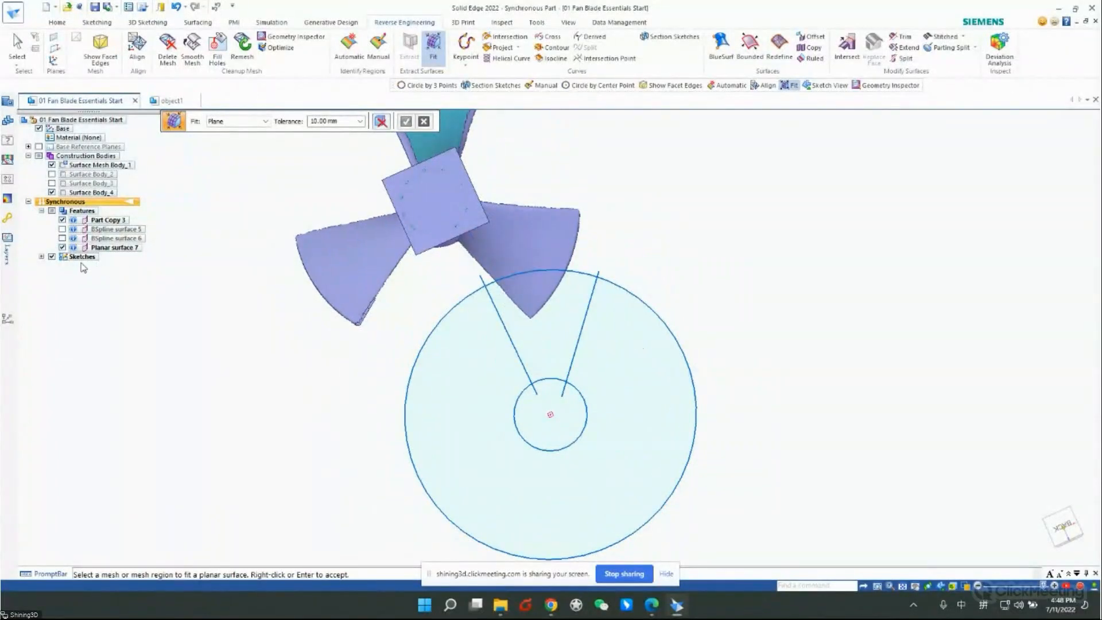
click(52, 256)
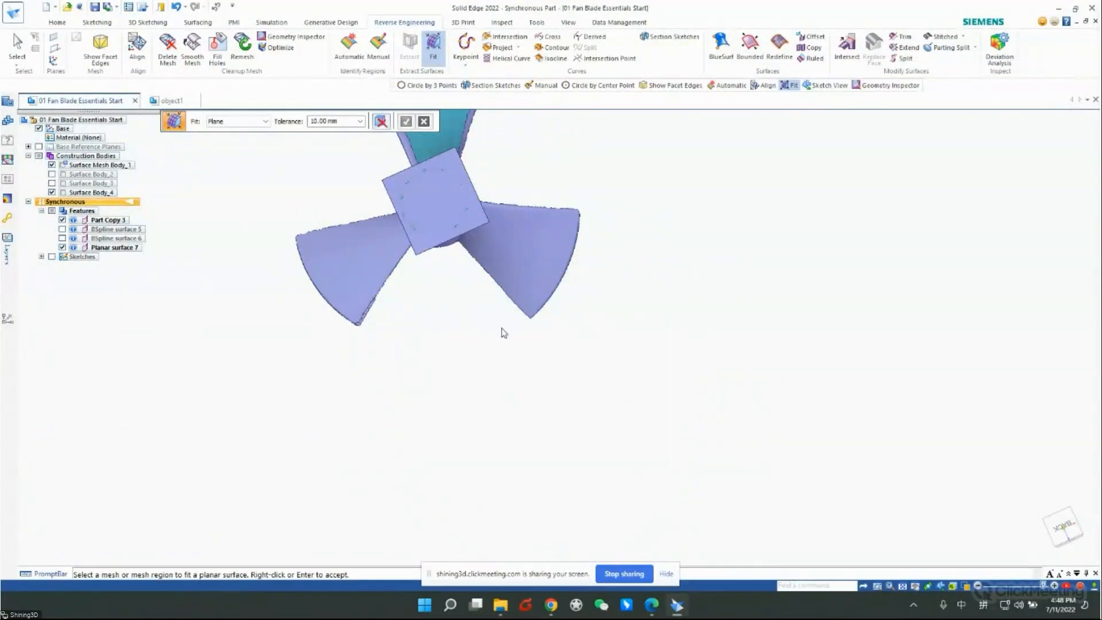
click(97, 22)
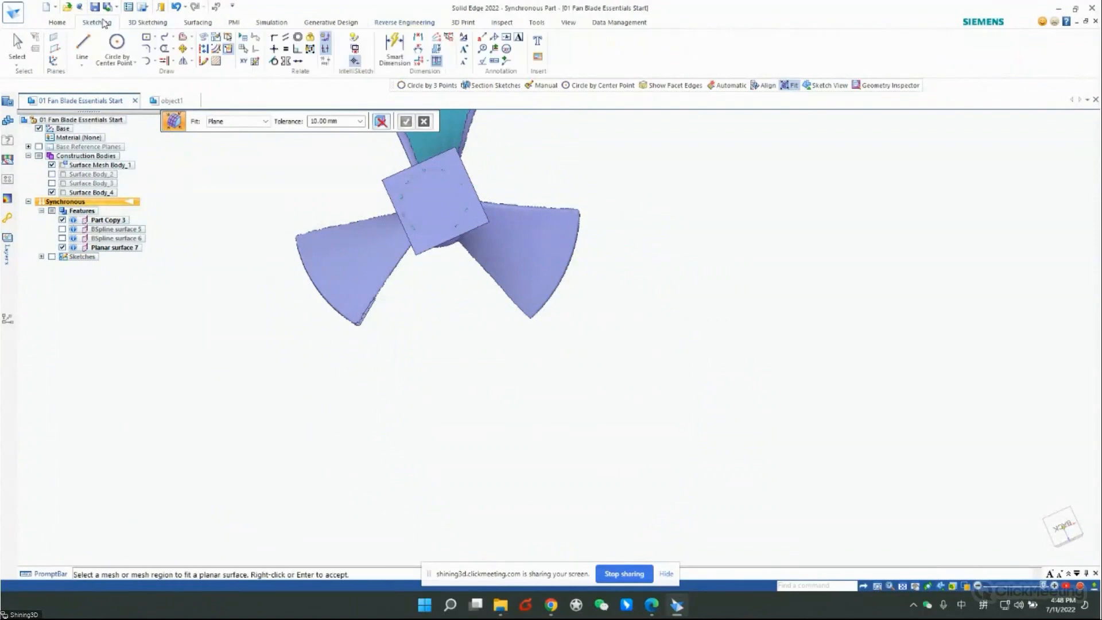
click(133, 53)
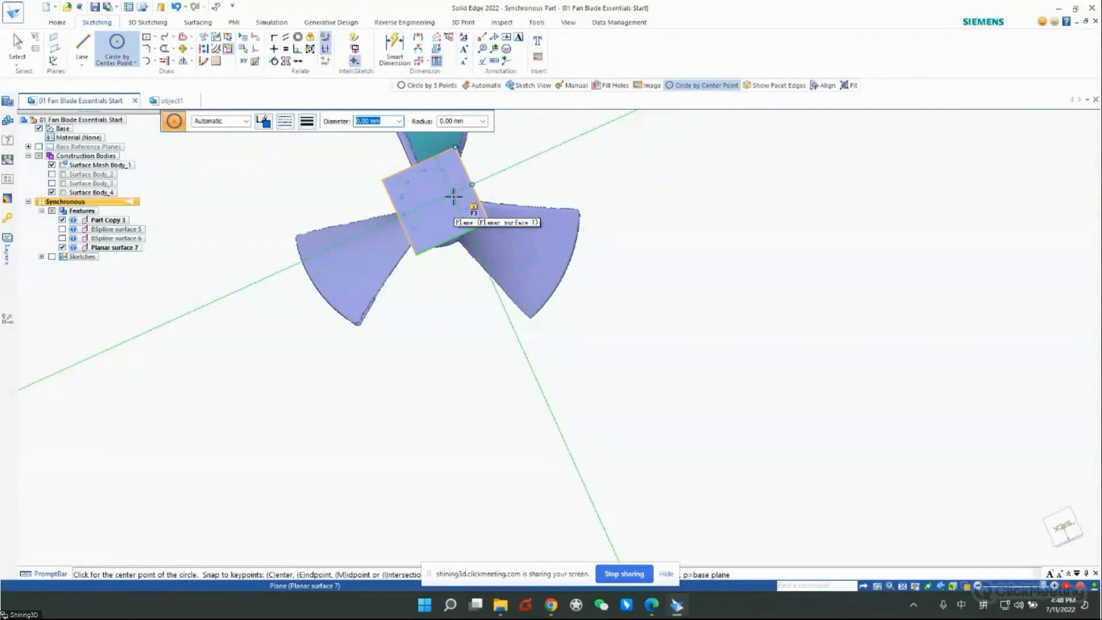
key(XF86AudioLowerVolume)
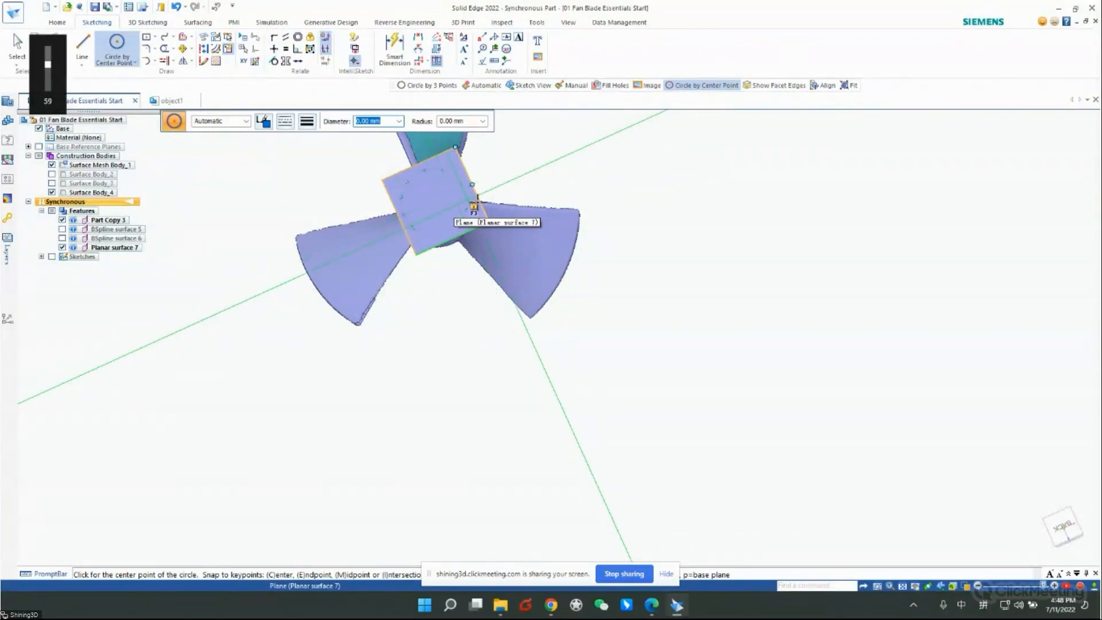
click(474, 206)
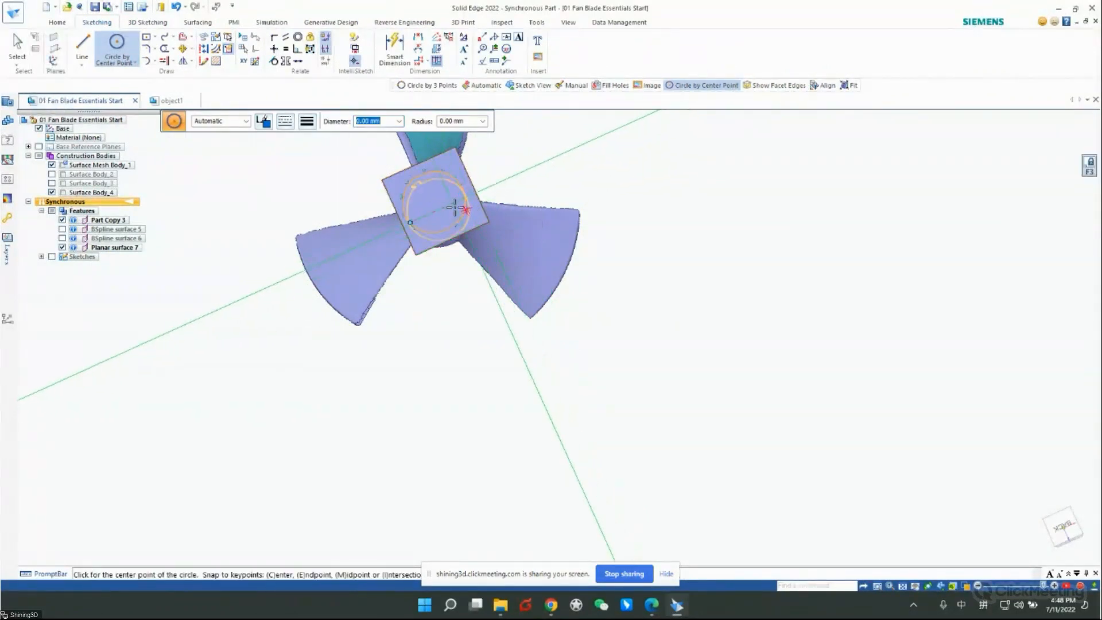
key(ctrl+h)
scroll(730, 302, down, 2)
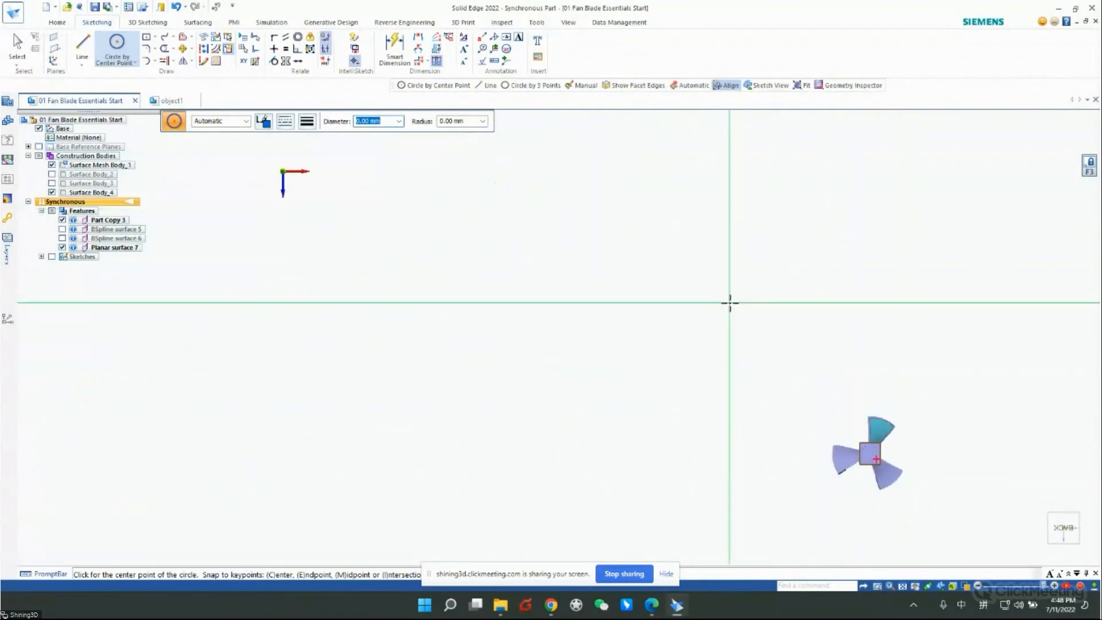
scroll(861, 420, up, 10)
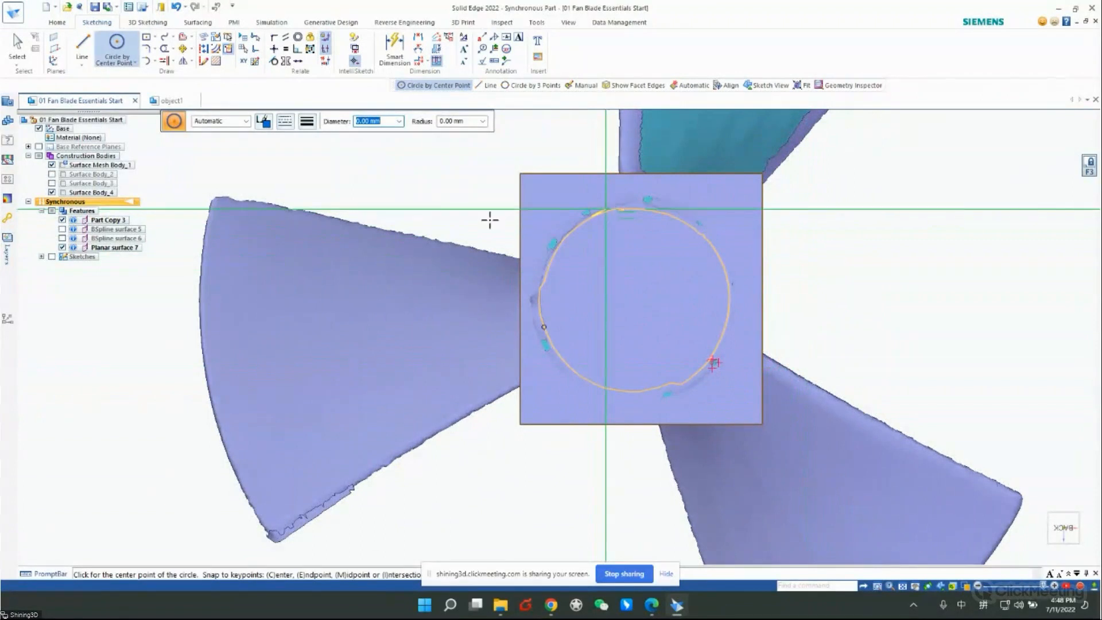
- Hide the fitted planar surface and sketch a three-point circle about 0.94 mm in diameter along the hub's outer edge
click(62, 247)
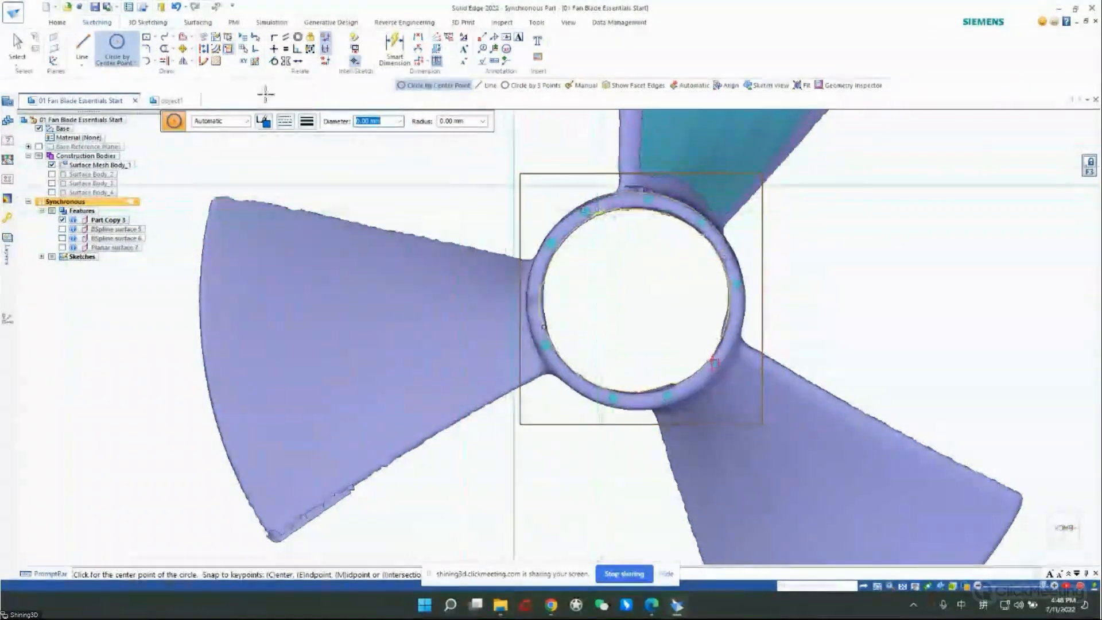
click(134, 62)
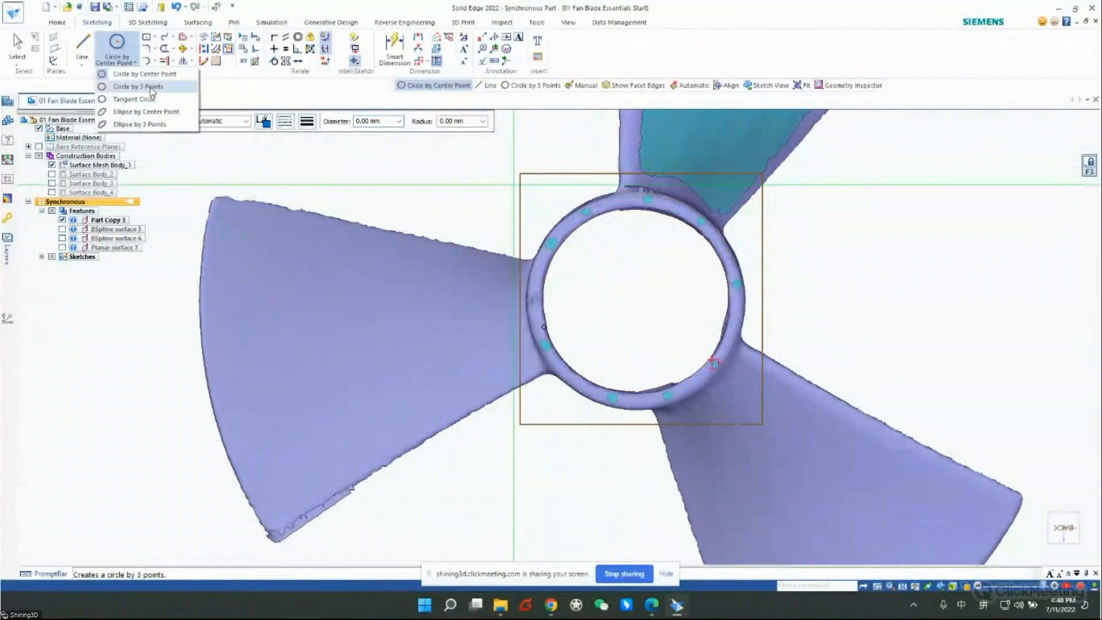
click(138, 86)
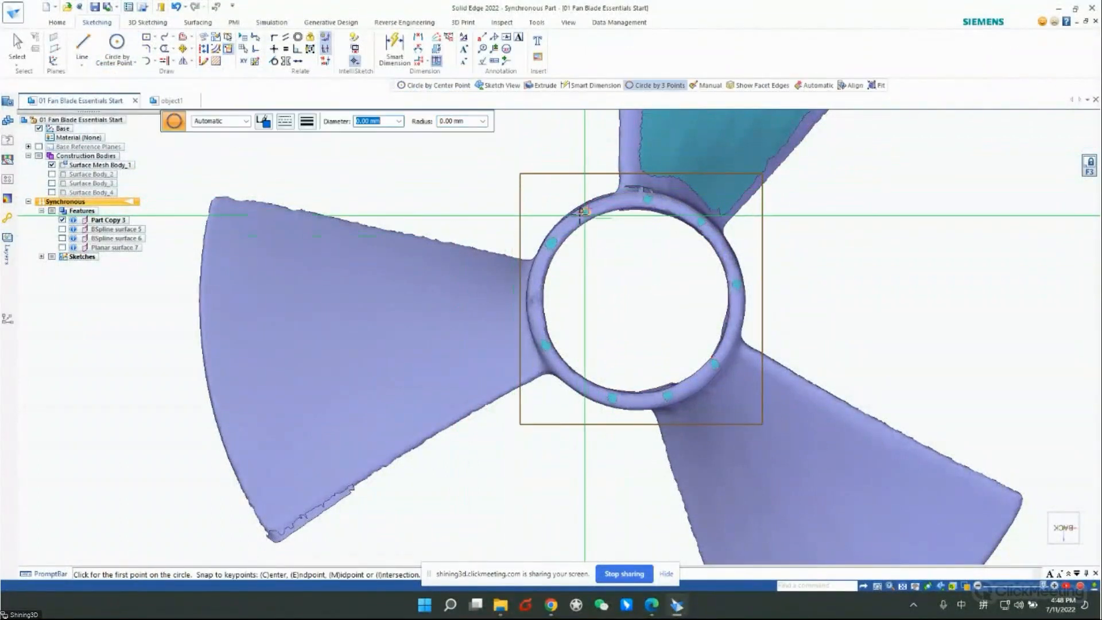
scroll(568, 212, up, 4)
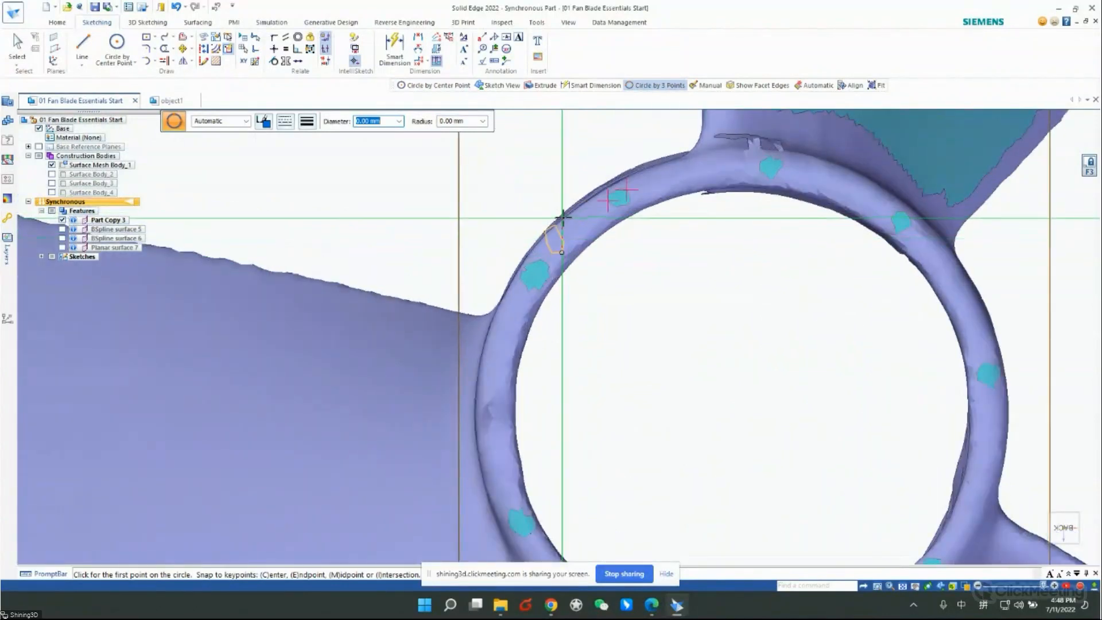
click(566, 212)
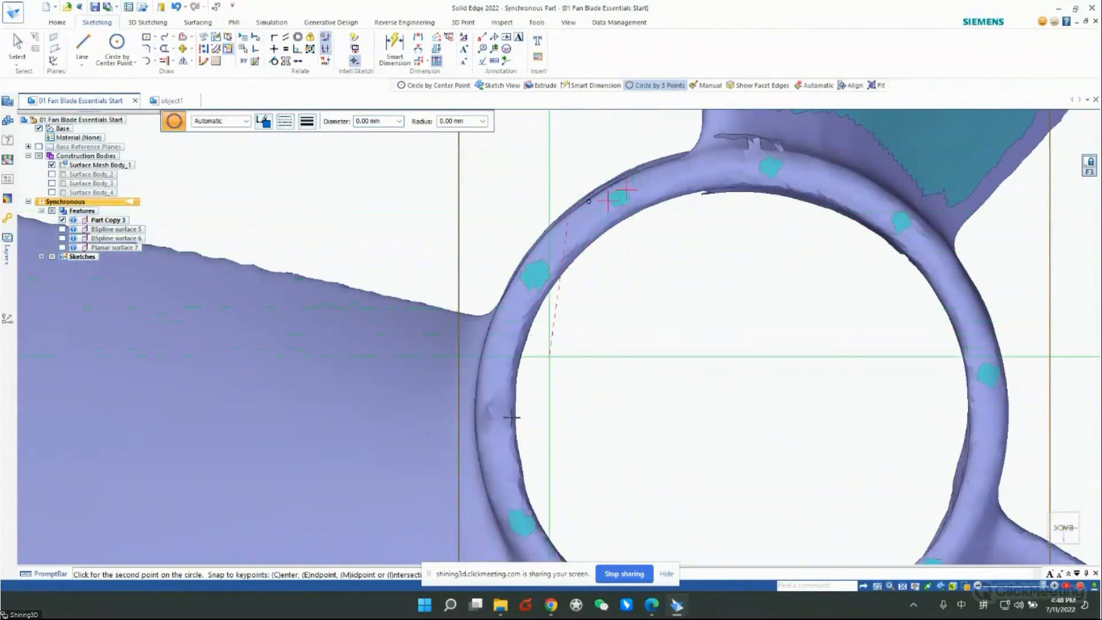
click(485, 487)
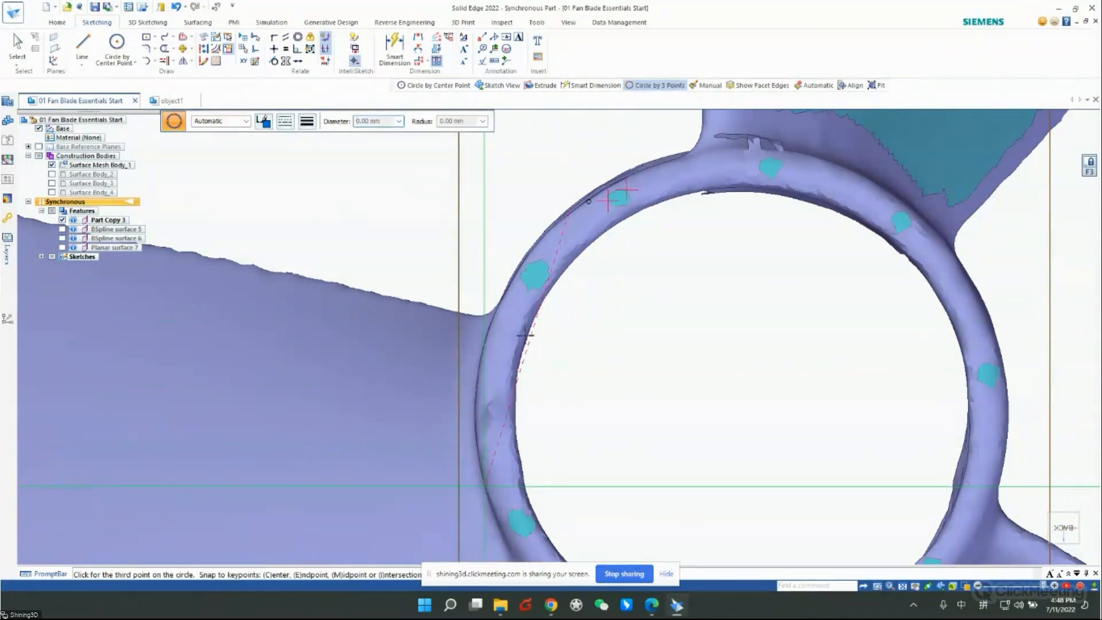
scroll(488, 218, down, 2)
scroll(488, 219, down, 1)
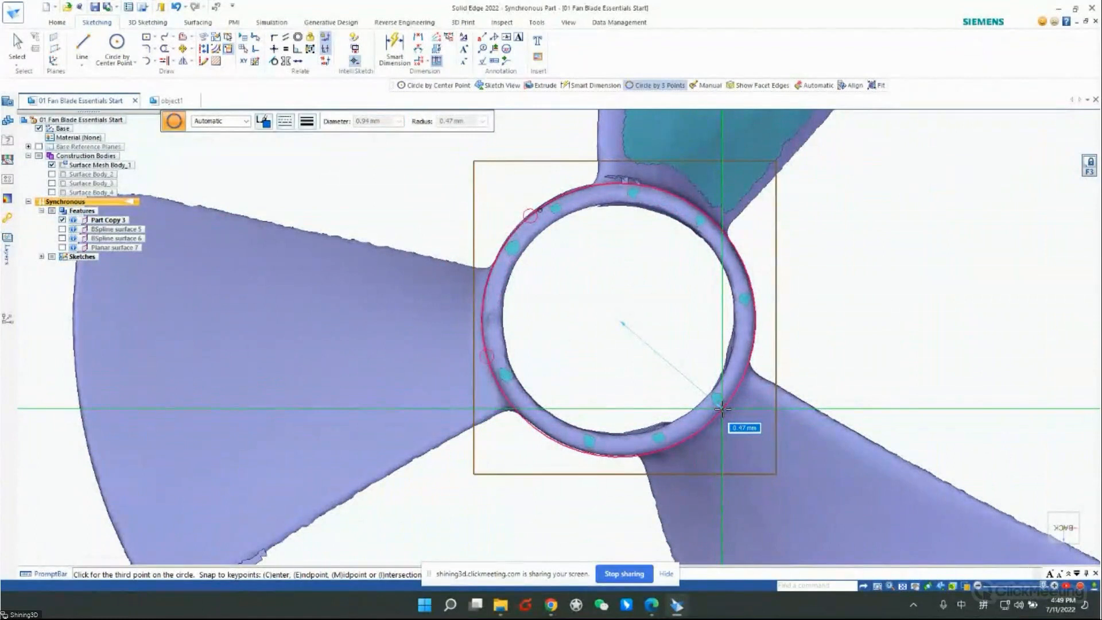
click(722, 408)
scroll(729, 396, down, 3)
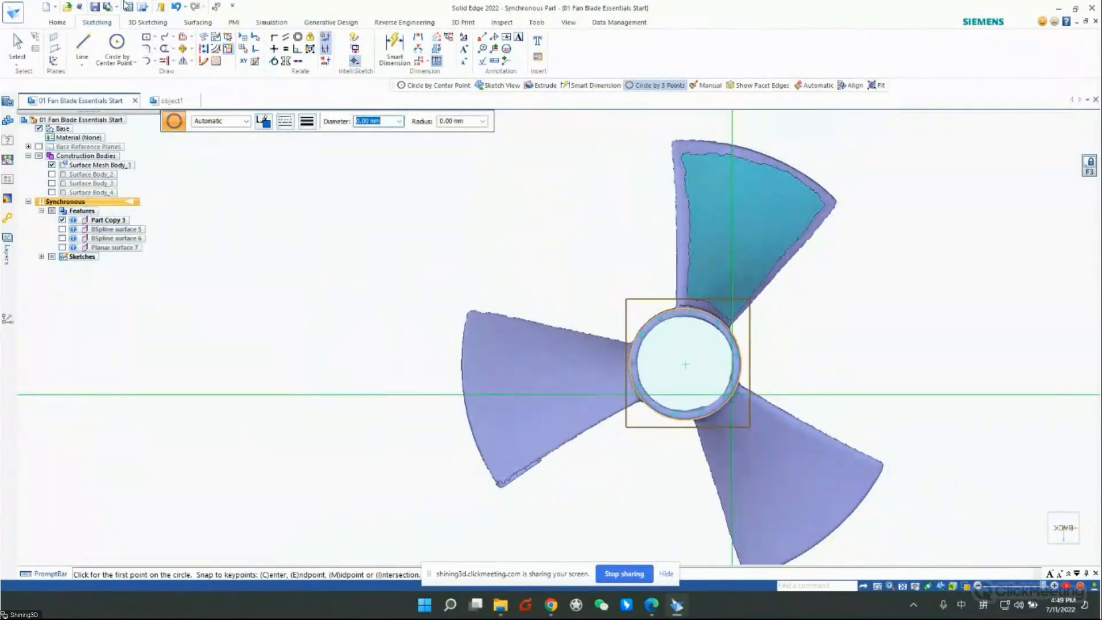
- Sketch a circle about 3.8 mm in diameter, concentric with the hub circle and passing along the blade tips
click(120, 51)
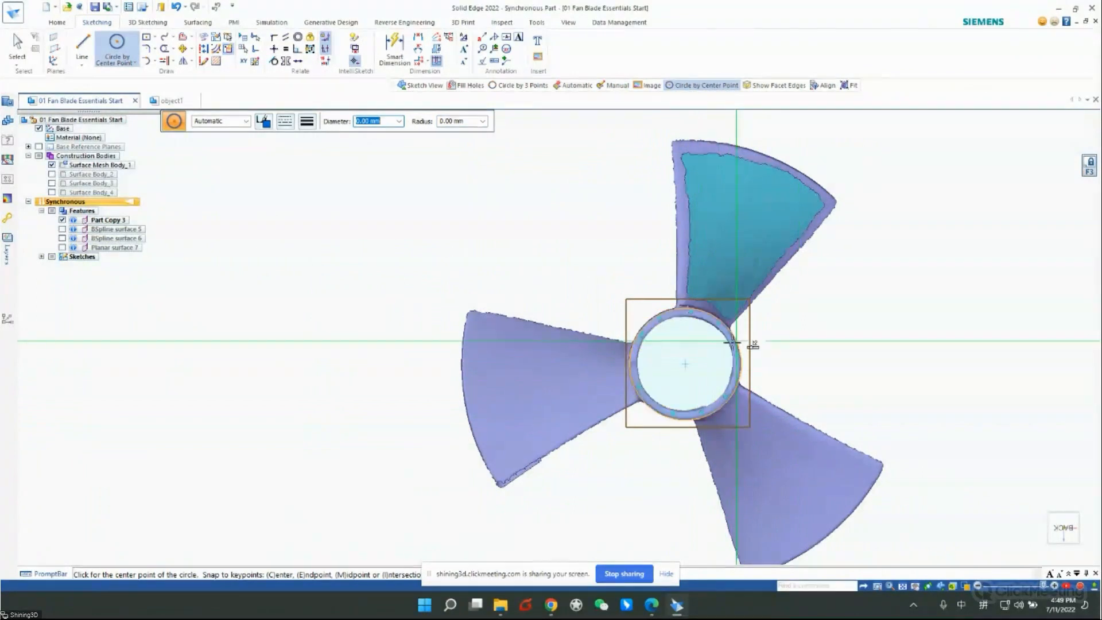
click(686, 364)
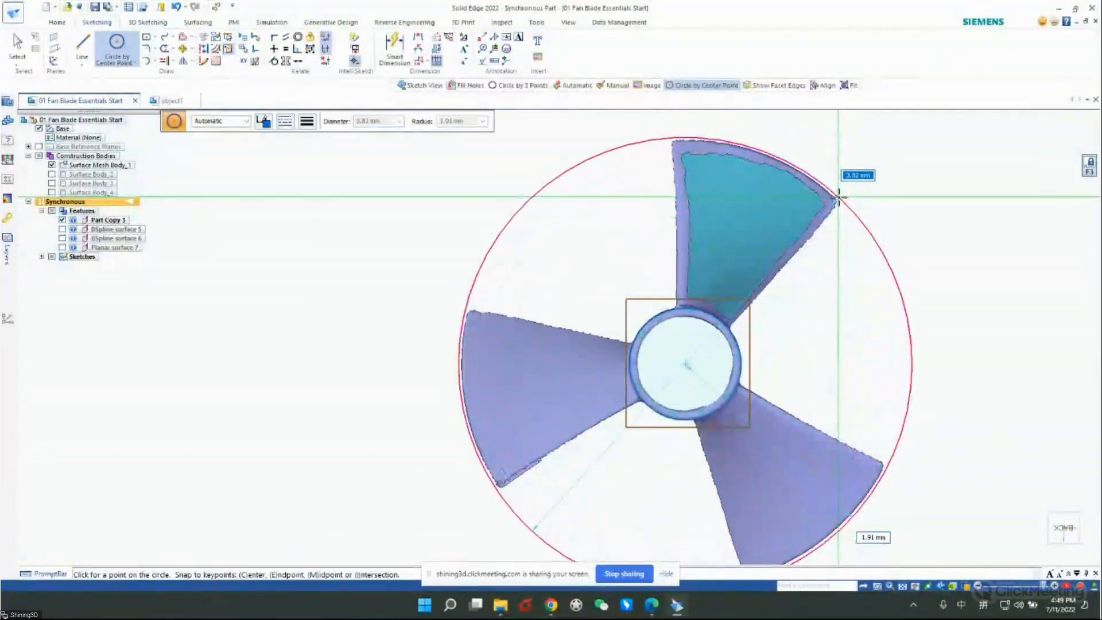
click(855, 205)
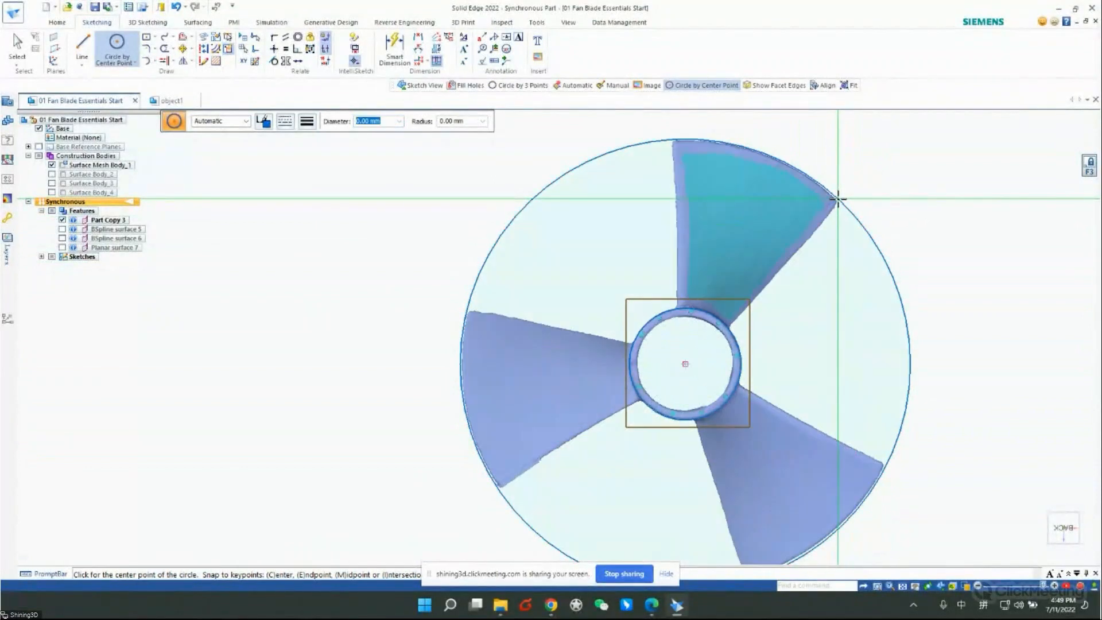
- Sketch two separate lines along the painted blade's side edges, each running from beyond the outer circle to inside the hub circle
key(l)
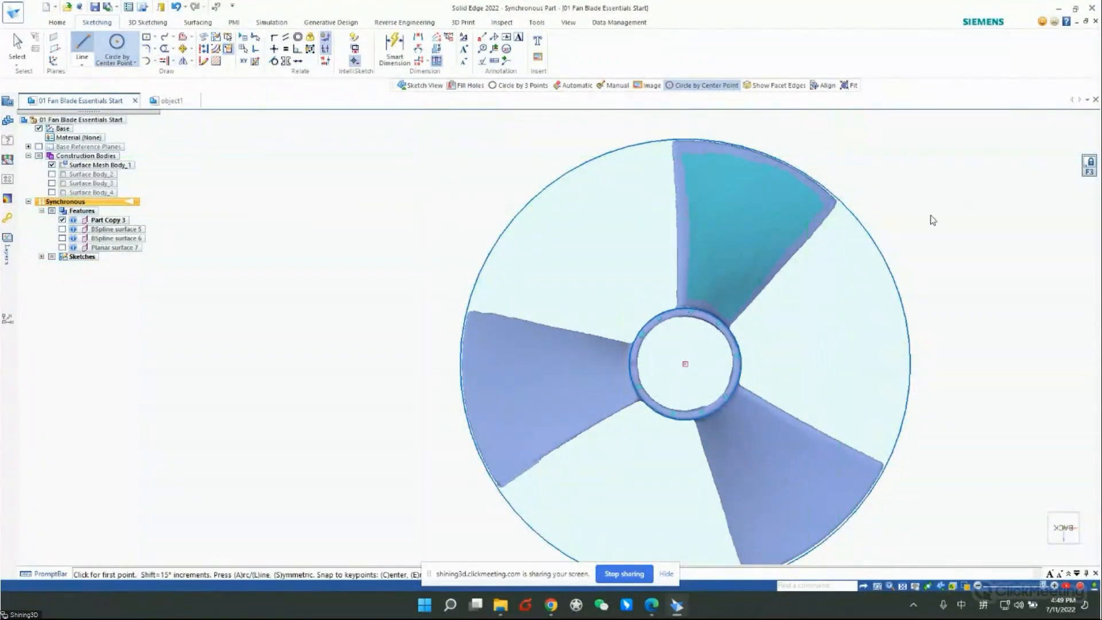
click(672, 127)
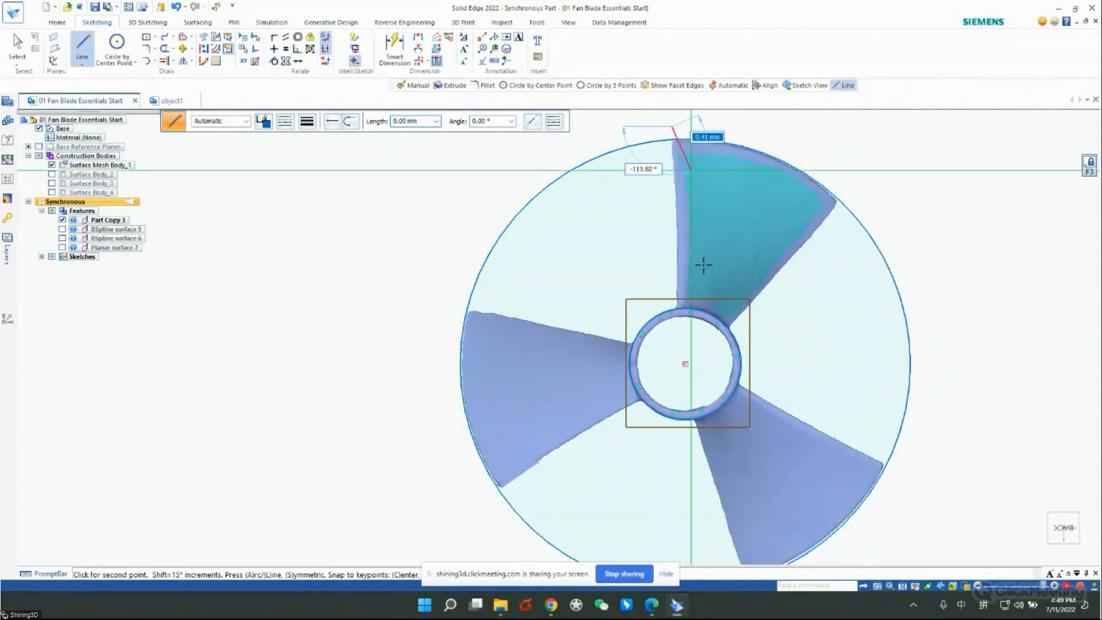
click(677, 338)
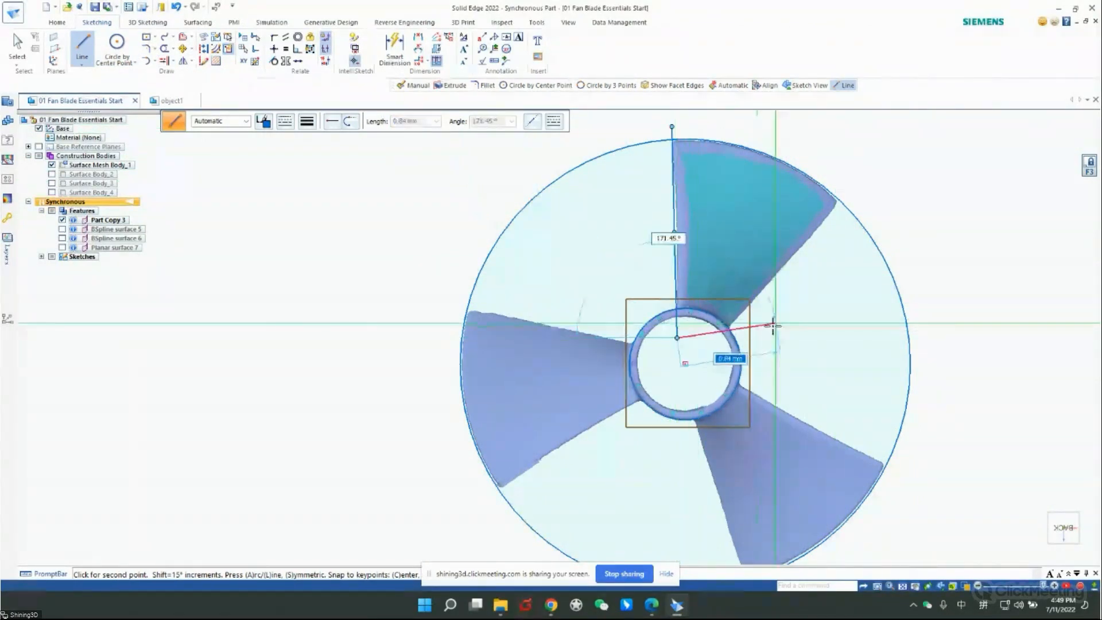
right_click(755, 308)
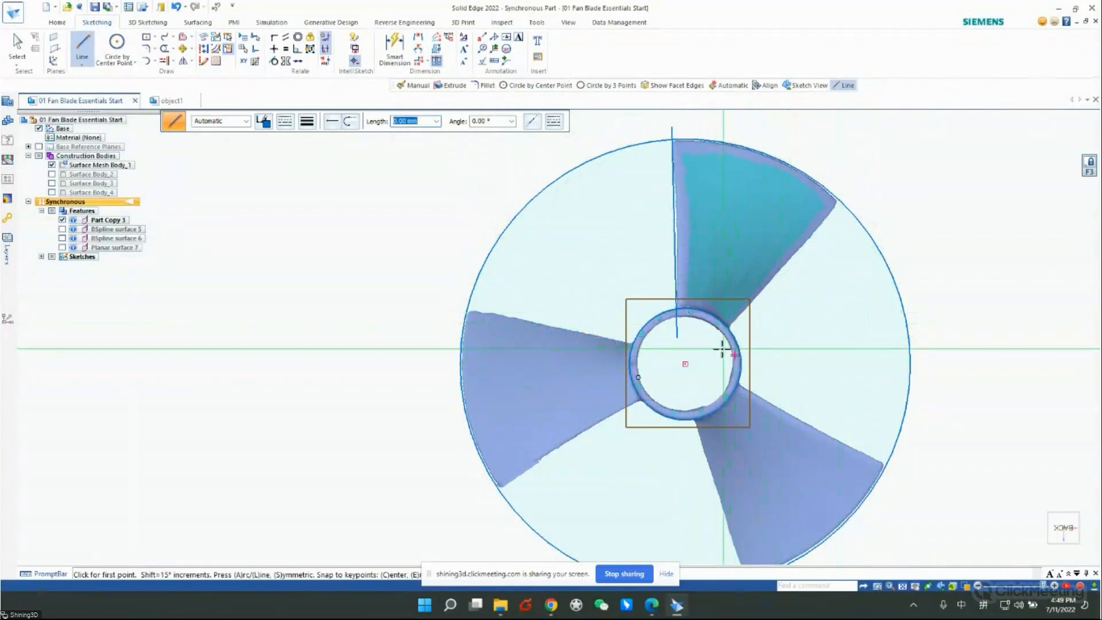
click(838, 196)
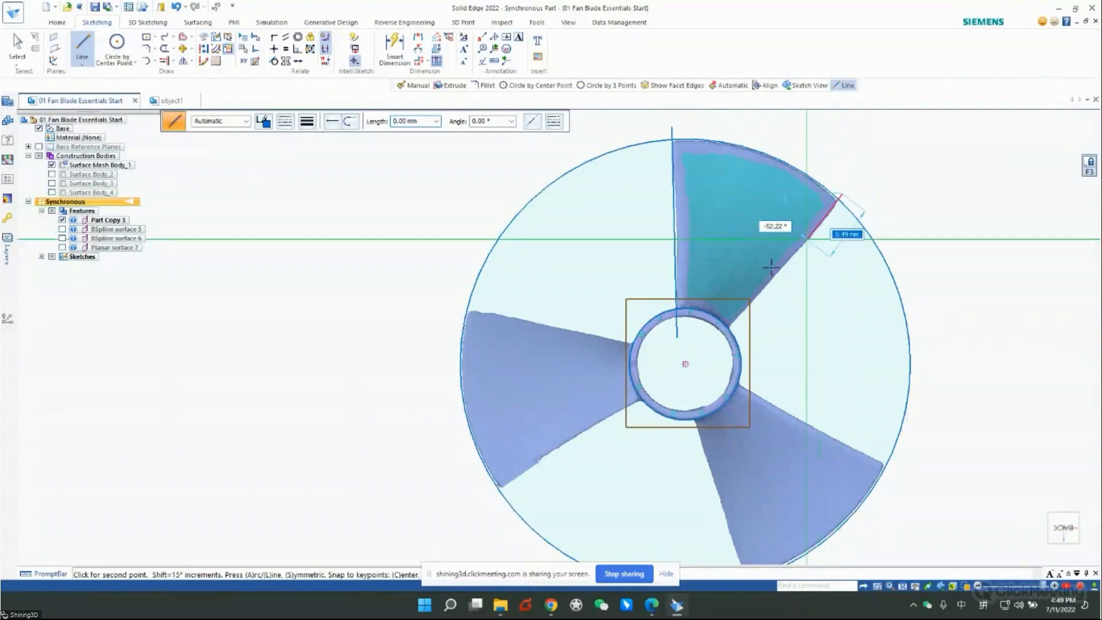
click(709, 348)
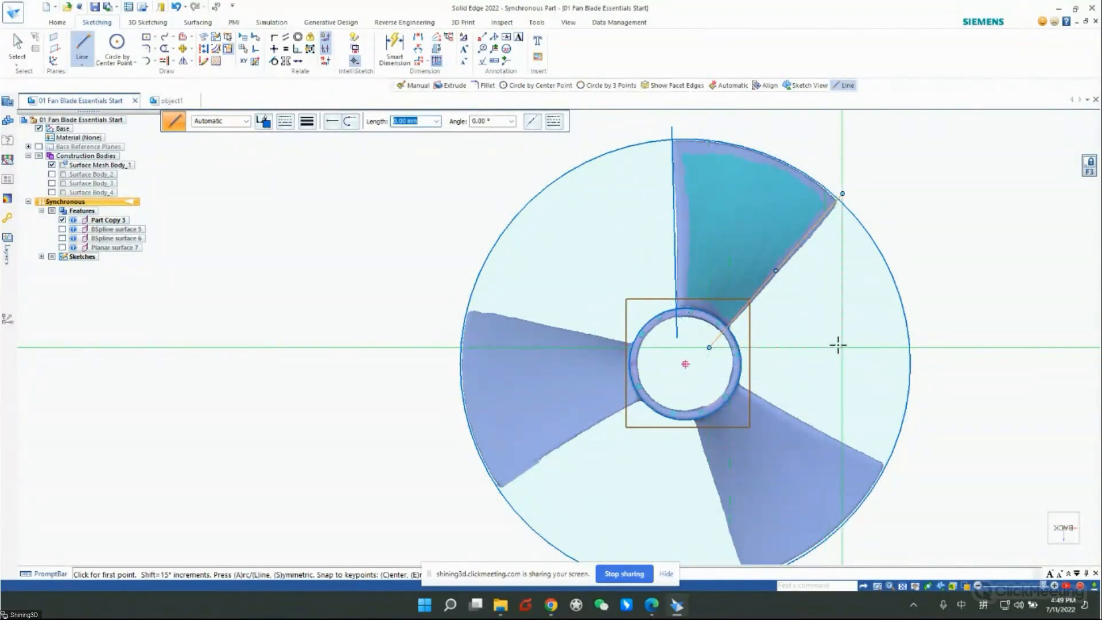
key(Escape)
- Extrude the sketch region between the two side lines and the two circles past the far side of the painted blade
middle_drag(844, 351, 776, 265)
click(777, 259)
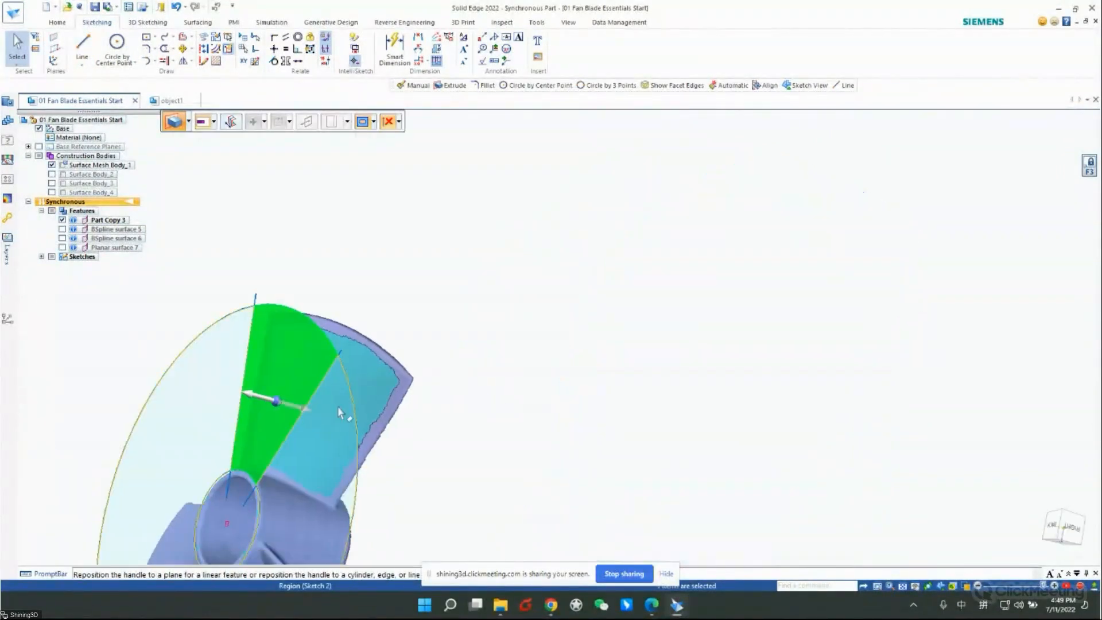
click(305, 410)
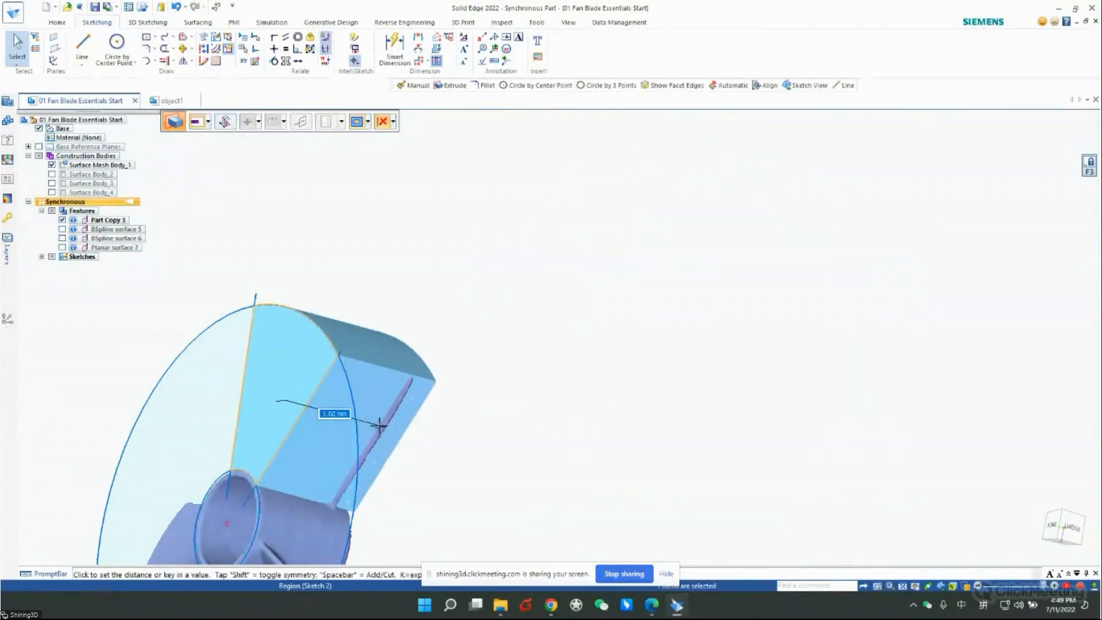
middle_drag(381, 427, 330, 401)
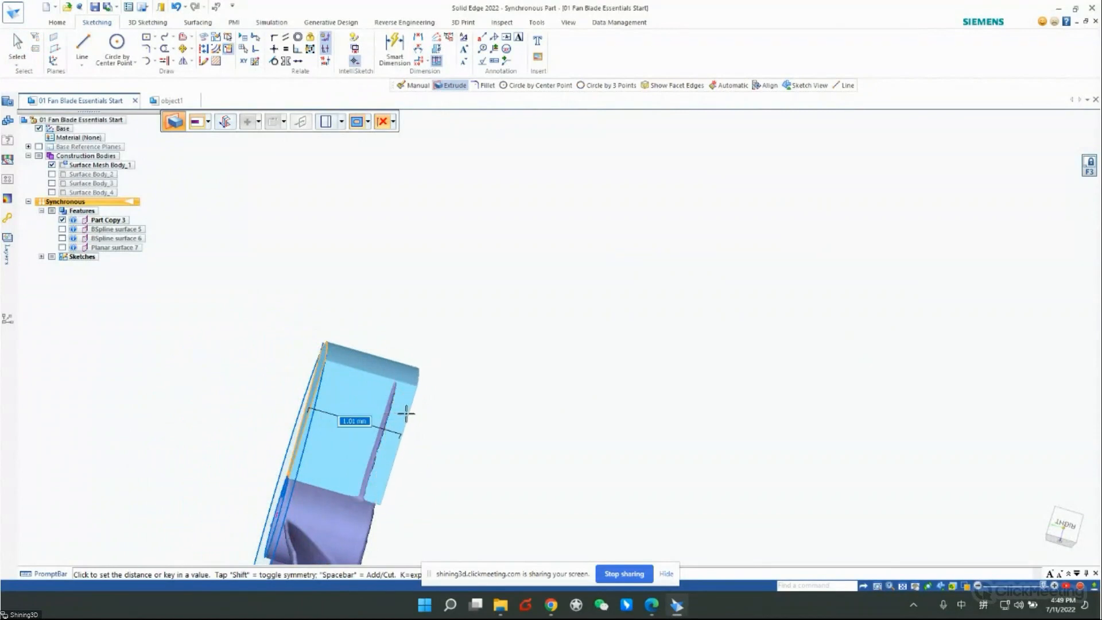
click(469, 406)
- Show the two fitted B-spline surfaces, BSpline surface 5 and BSpline surface 6, on the blade
middle_drag(631, 390, 638, 323)
scroll(636, 315, down, 5)
middle_drag(681, 398, 728, 437)
scroll(745, 418, up, 4)
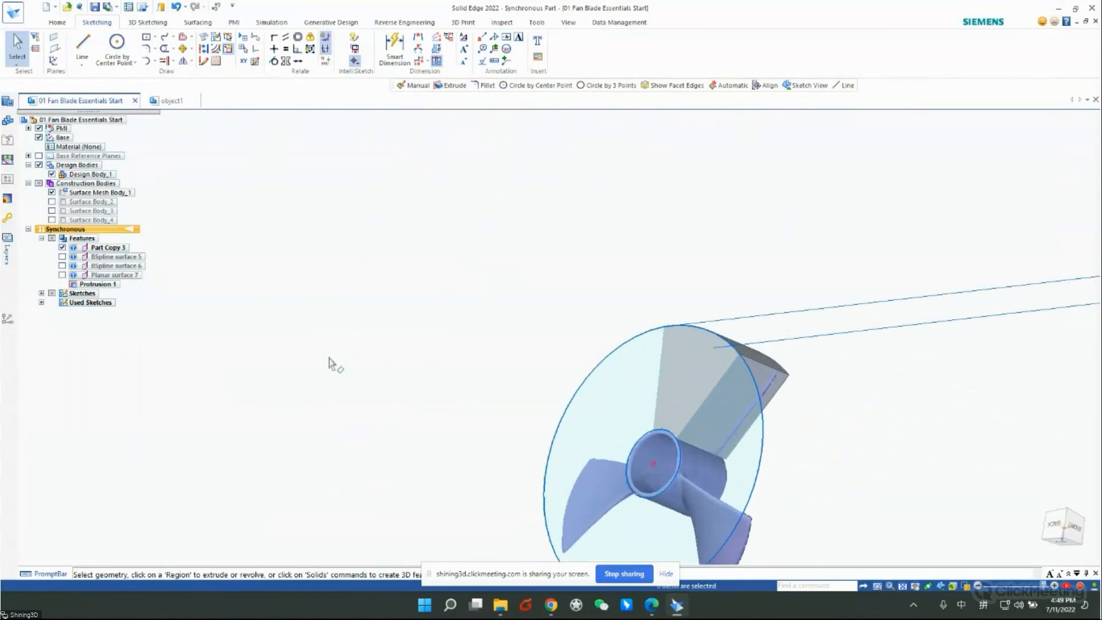
click(62, 265)
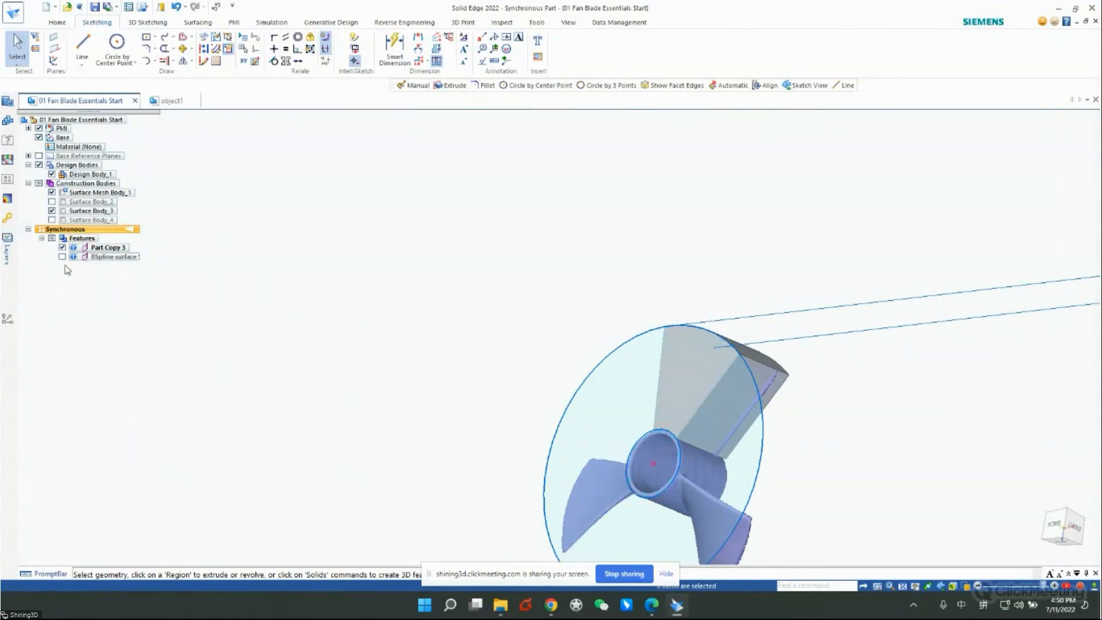
click(62, 257)
- Replace the extruded blade's flat face on the sketch plane with the nearer fitted surface, BSpline surface 5
middle_drag(768, 373, 644, 336)
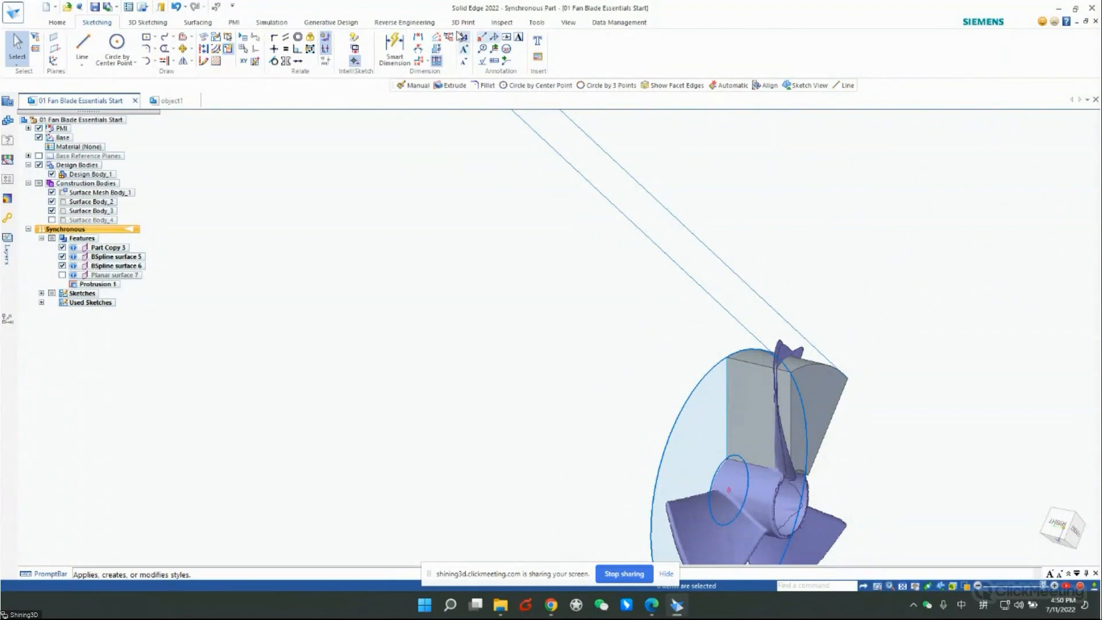
click(404, 23)
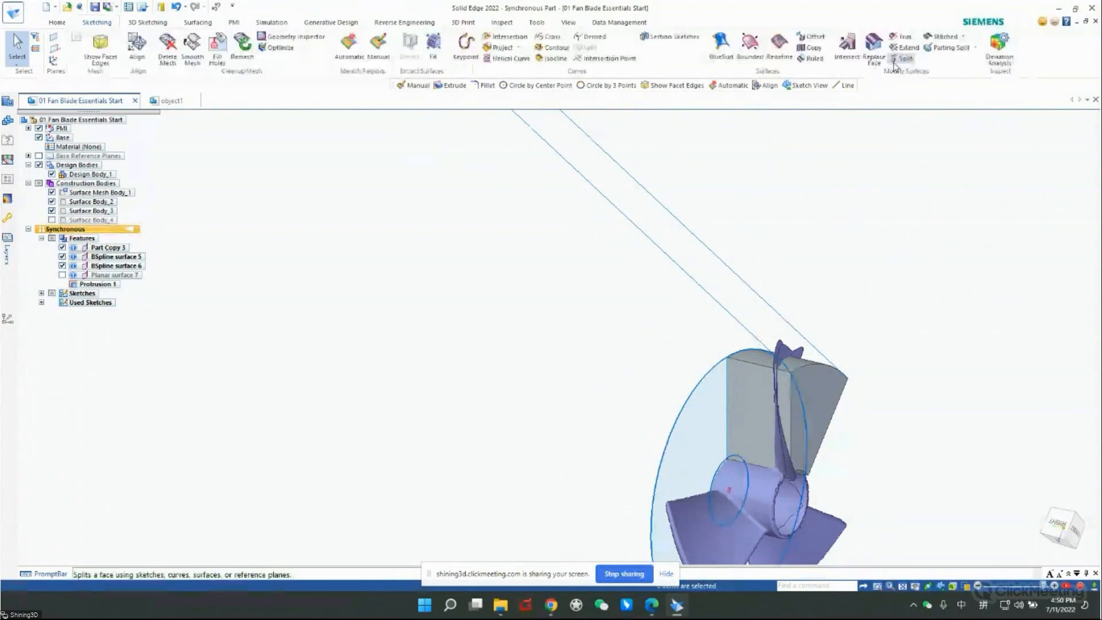
click(879, 46)
middle_drag(838, 299, 904, 309)
scroll(626, 299, down, 4)
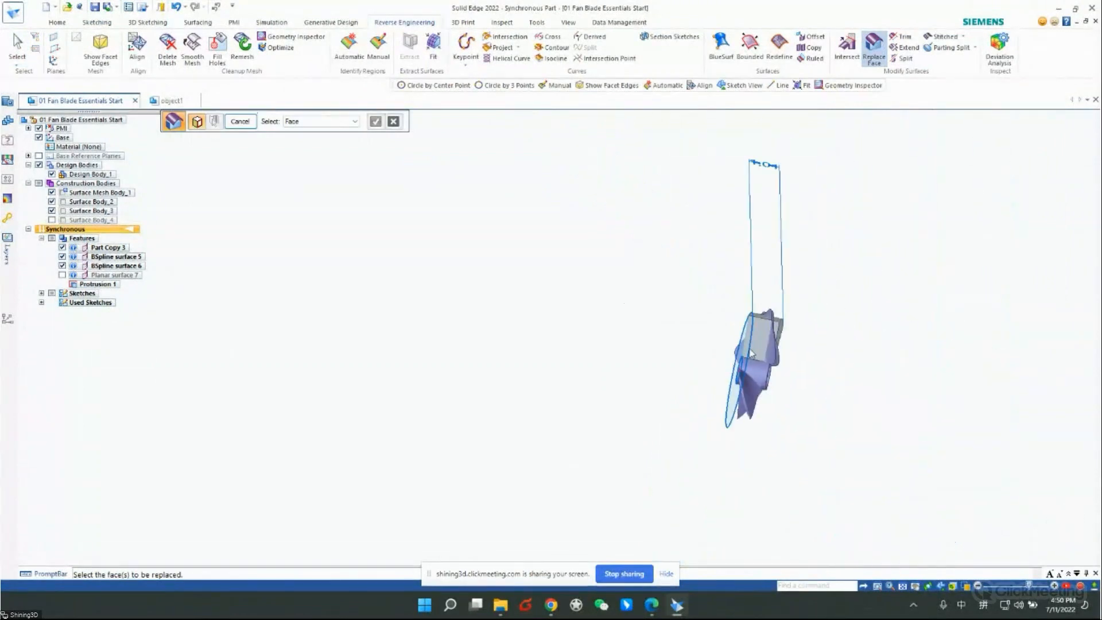
scroll(761, 174, up, 6)
middle_drag(781, 187, 839, 229)
scroll(870, 373, down, 3)
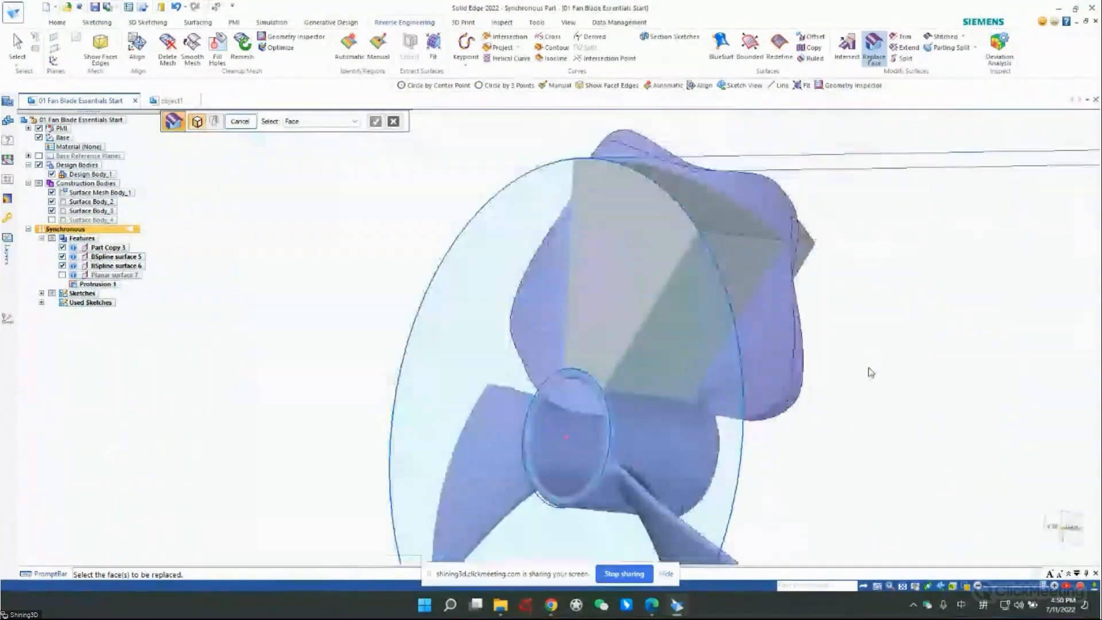
click(608, 258)
middle_drag(731, 243, 774, 254)
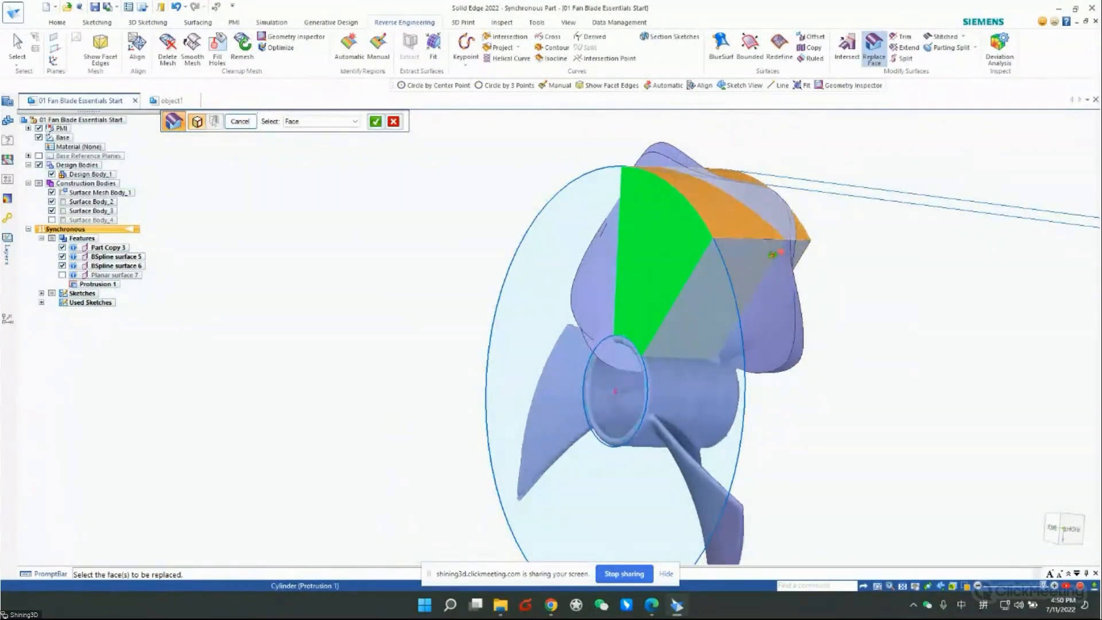
middle_drag(775, 253, 745, 256)
right_click(516, 253)
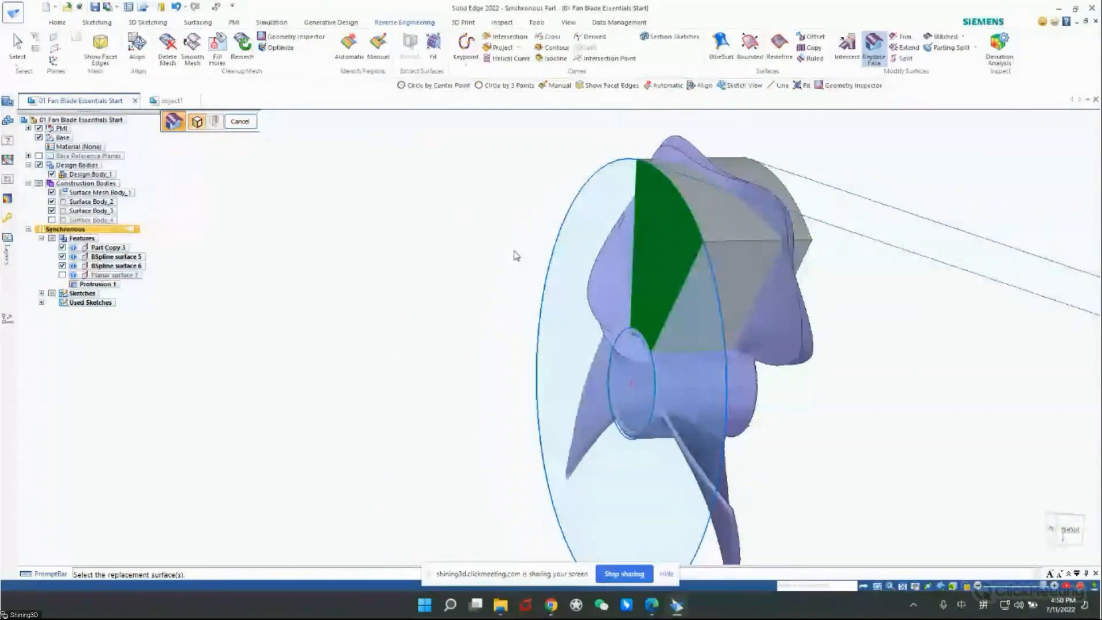
click(666, 157)
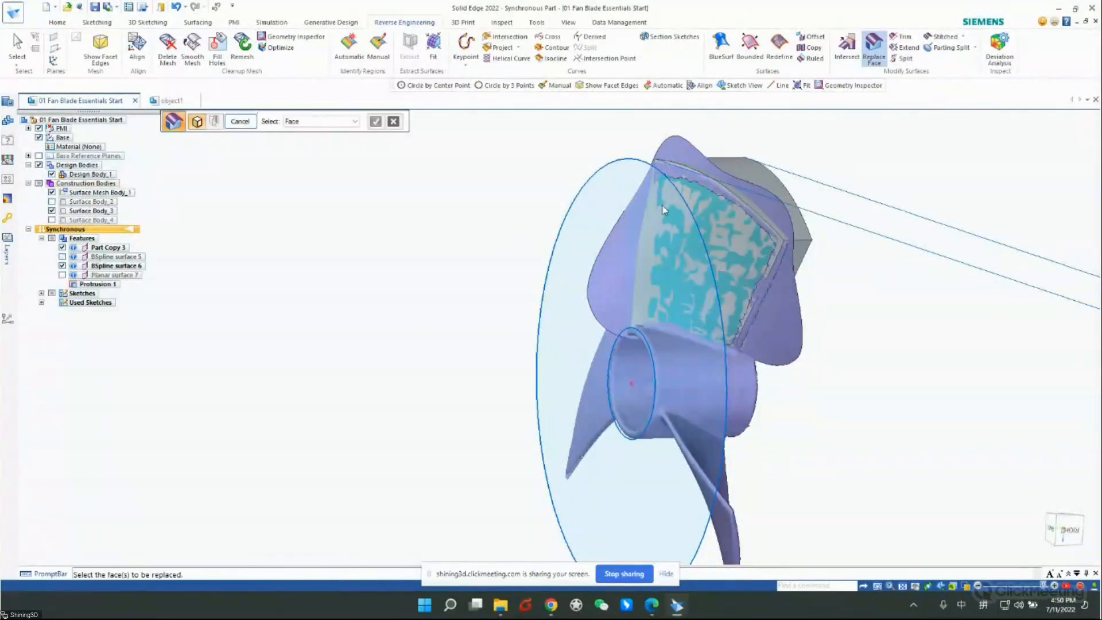
- Replace the extruded blade's opposite flat face with the remaining fitted surface, BSpline surface 6
middle_drag(662, 210, 757, 288)
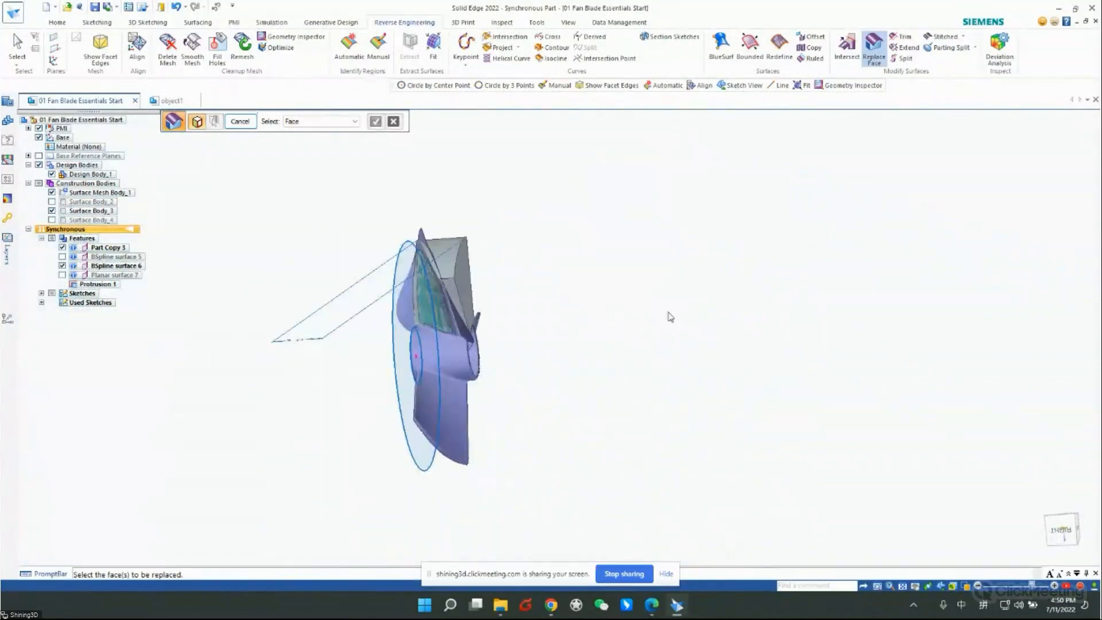
middle_drag(436, 306, 366, 303)
scroll(366, 302, up, 5)
click(550, 289)
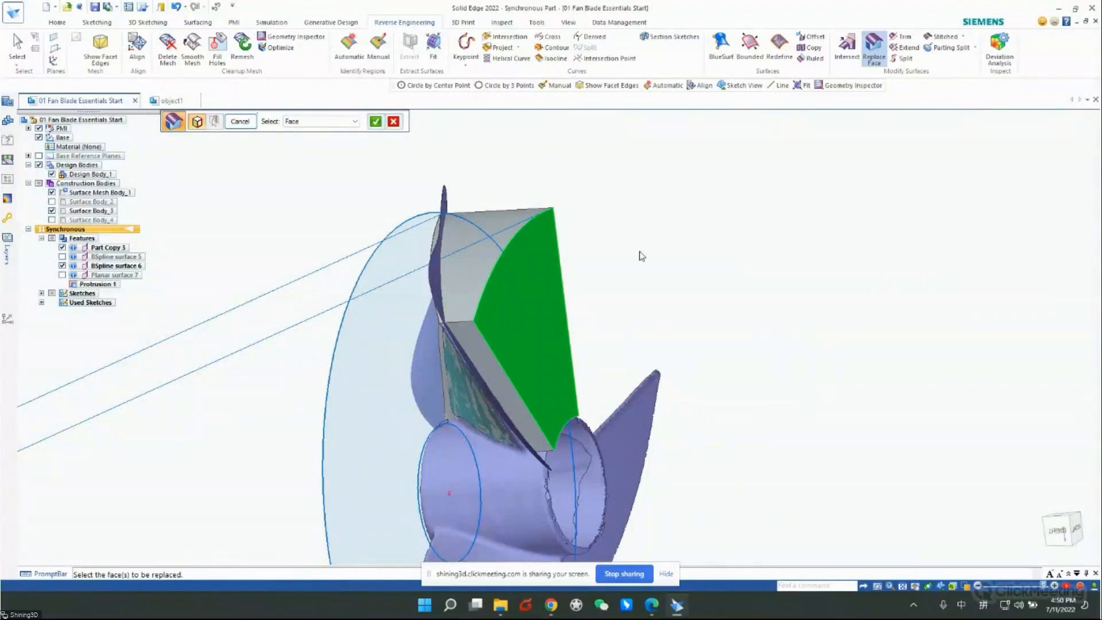
right_click(641, 255)
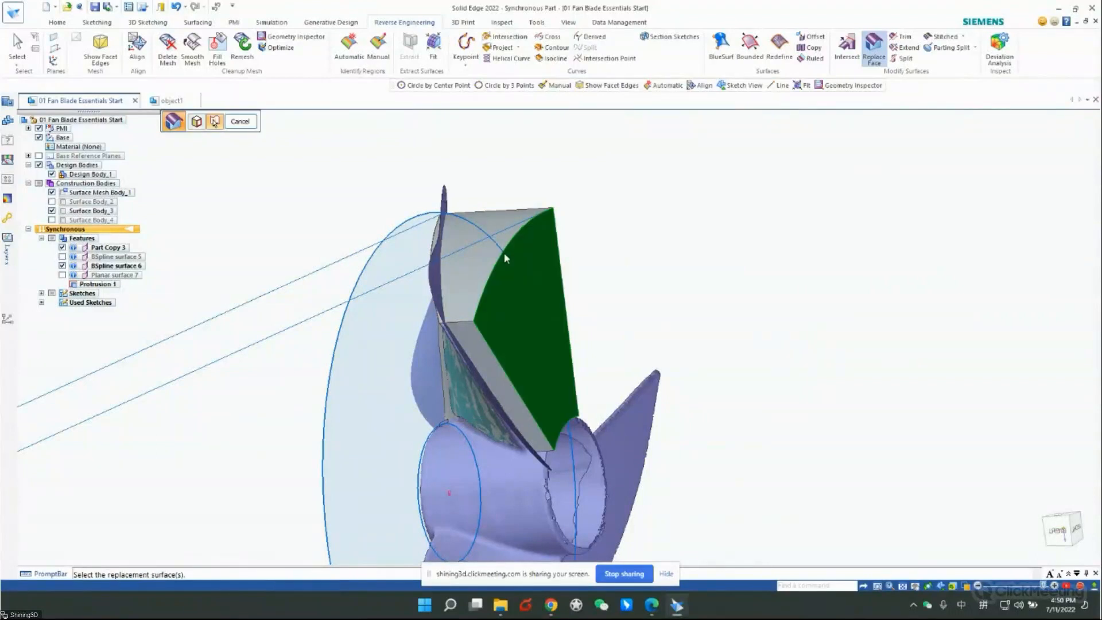
click(436, 277)
middle_drag(658, 303, 713, 260)
middle_drag(468, 331, 699, 344)
mouse_move(913, 377)
middle_down()
mouse_move(591, 396)
mouse_move(773, 404)
mouse_move(1050, 387)
mouse_move(1013, 396)
middle_up()
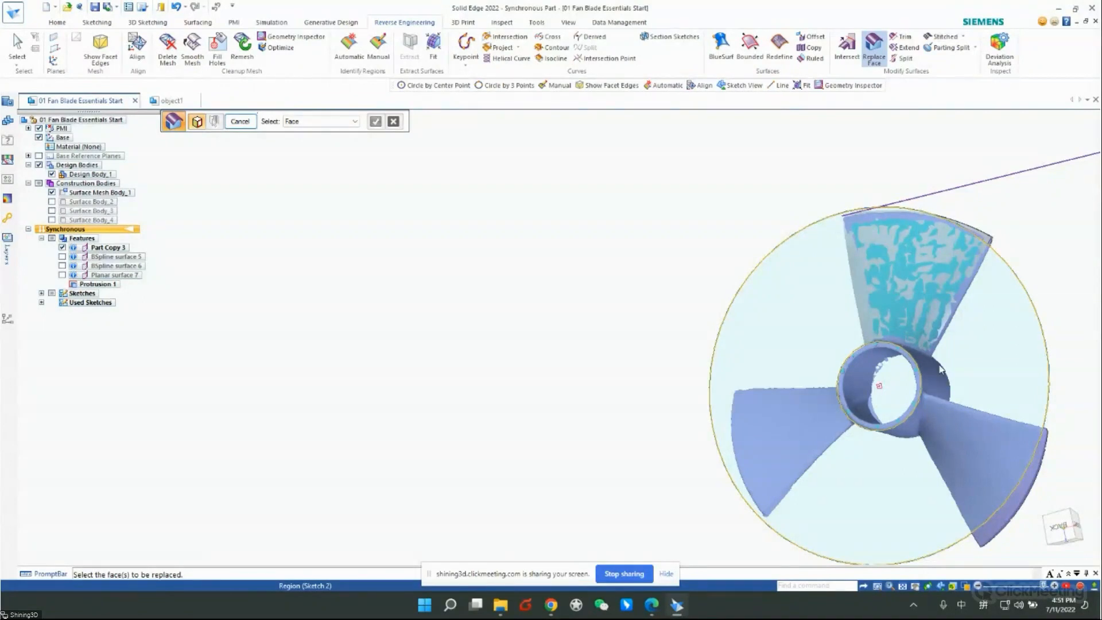
middle_drag(914, 356, 939, 321)
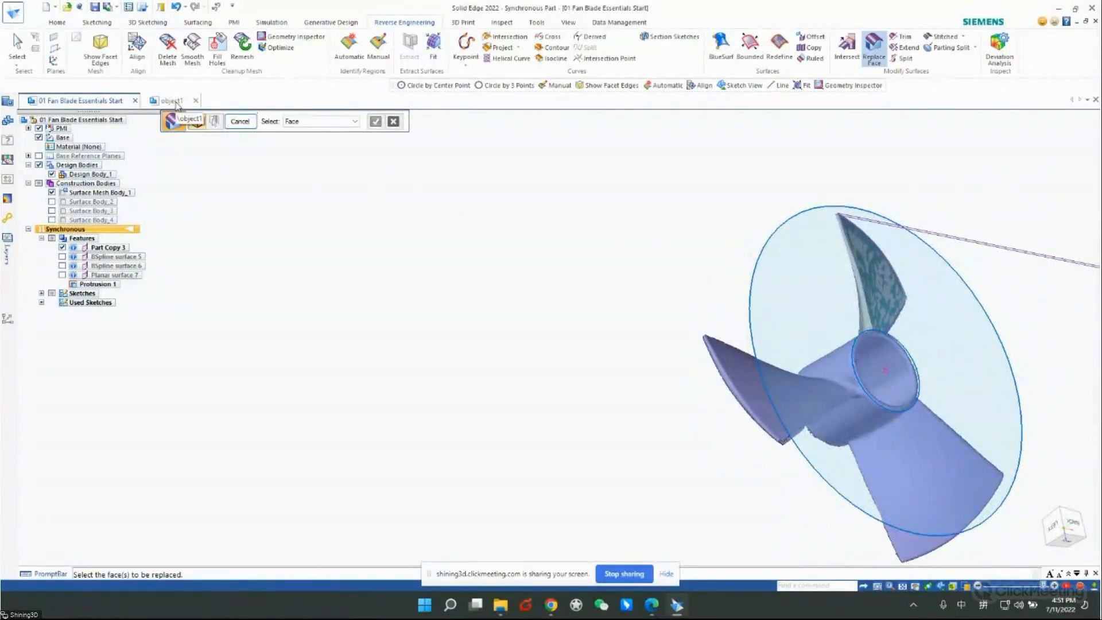
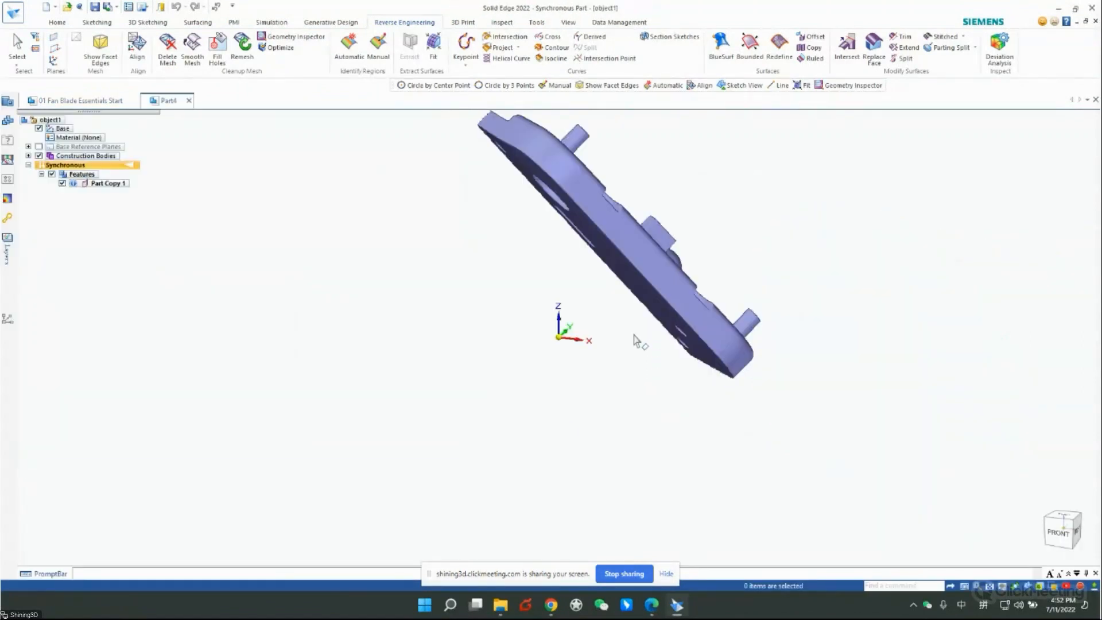
- Examine the scanned plate in object1 and its surface mesh body, comparing the construction bodies with those in the fan blade document
scroll(589, 325, up, 6)
scroll(658, 335, down, 2)
middle_drag(659, 339, 594, 362)
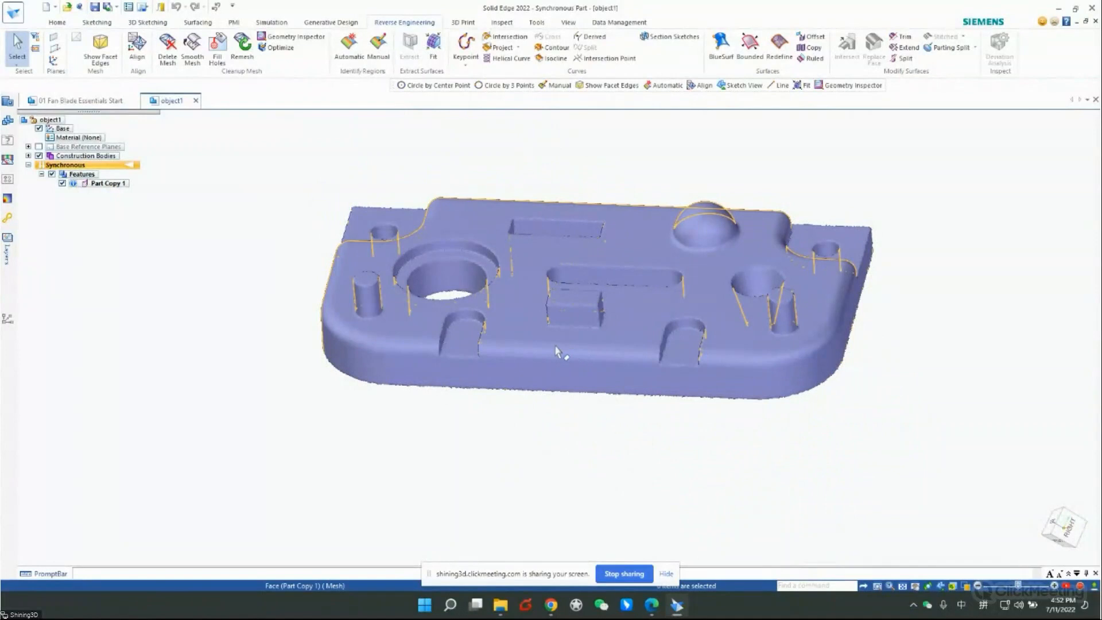
mouse_move(542, 316)
middle_down()
mouse_move(550, 319)
mouse_move(514, 362)
mouse_move(544, 317)
mouse_move(548, 332)
middle_up()
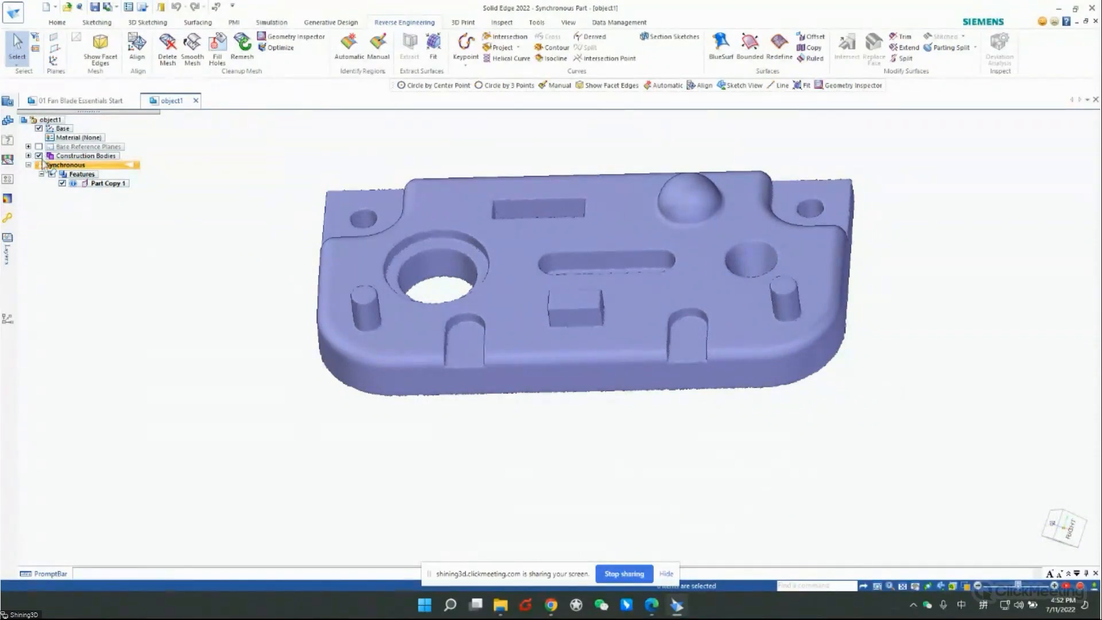
click(28, 156)
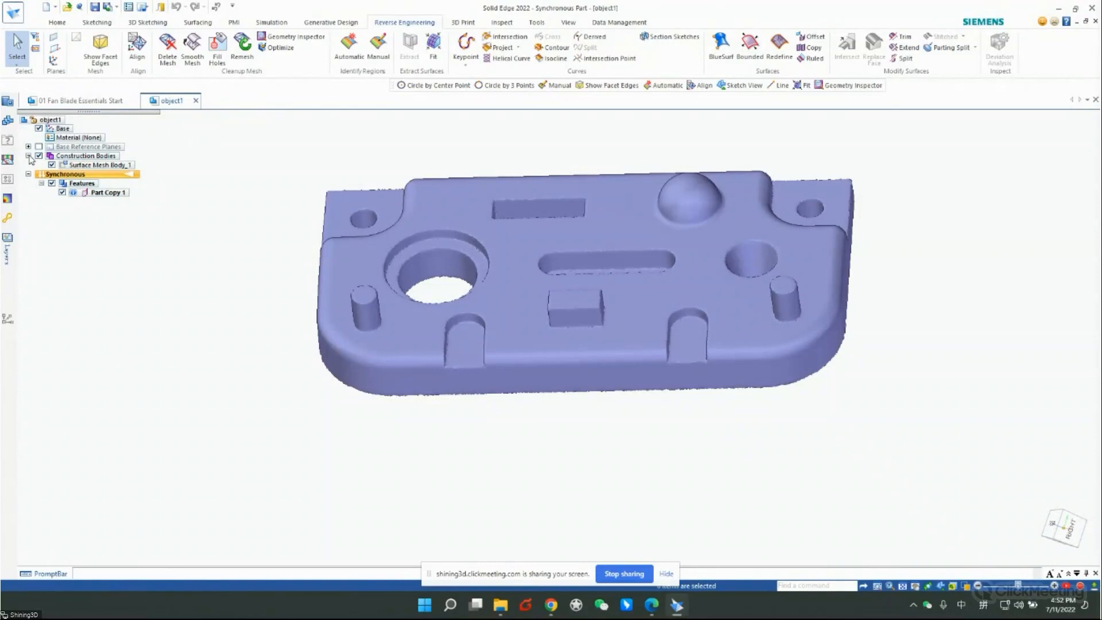
click(104, 166)
click(104, 102)
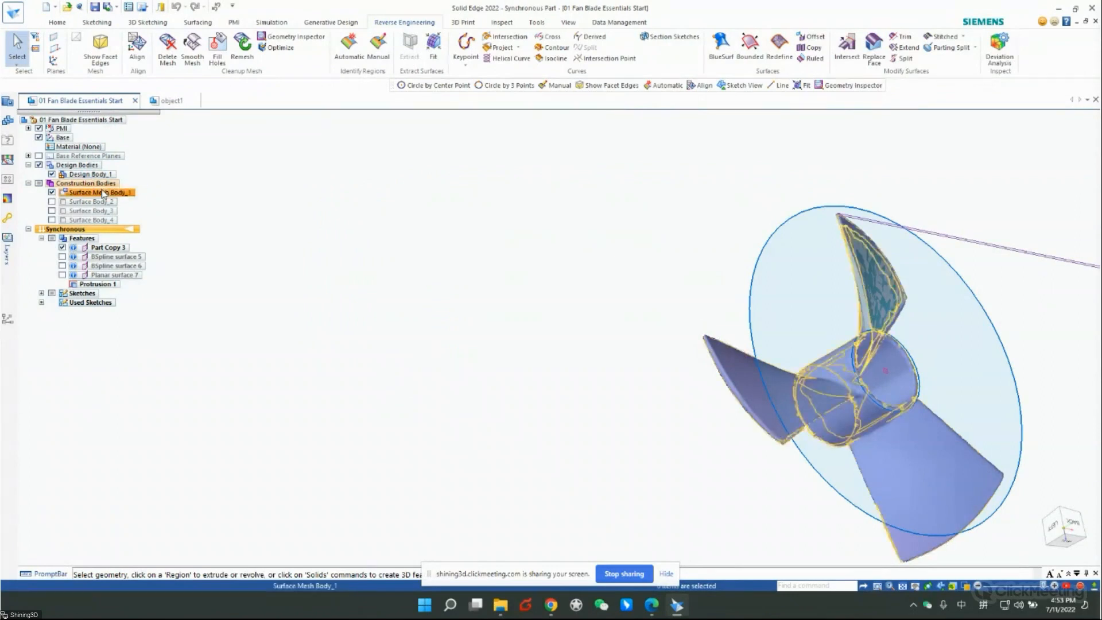
click(171, 101)
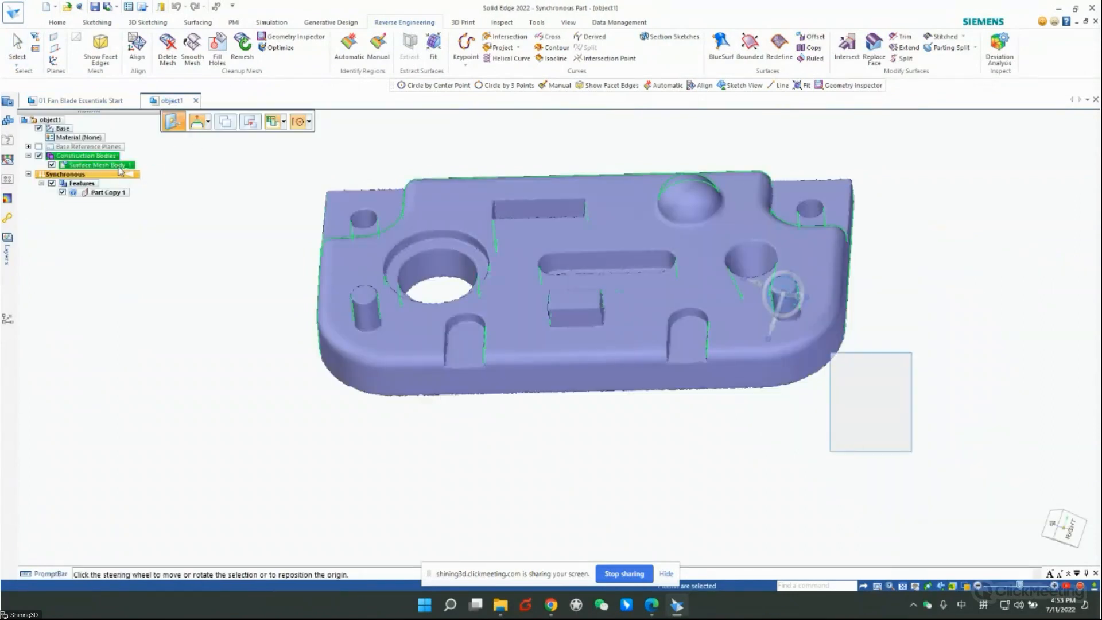
right_click(119, 168)
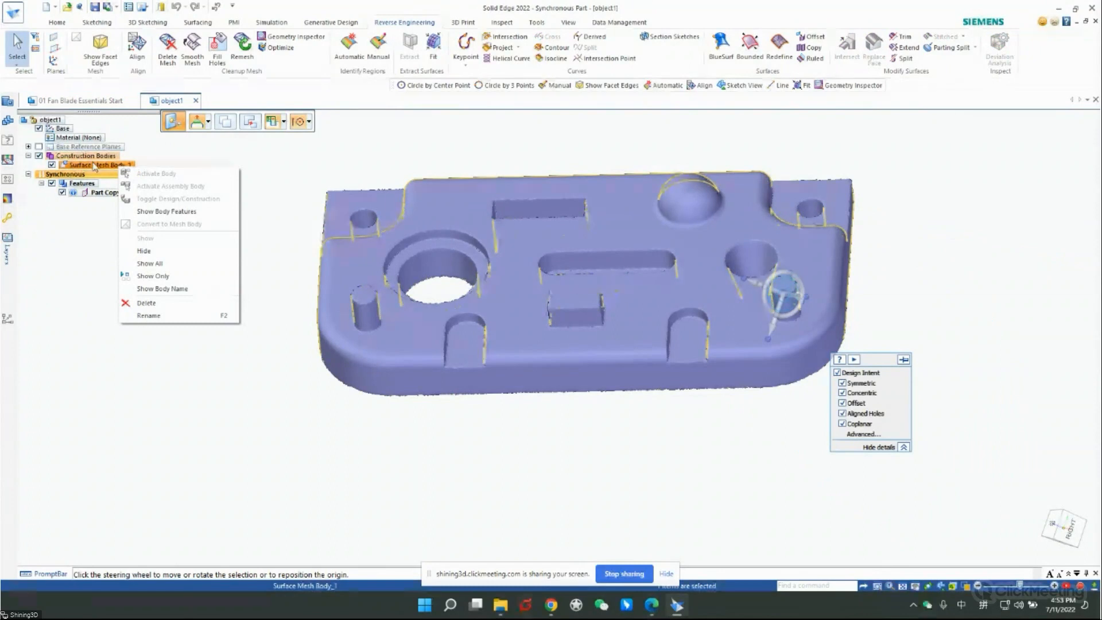
click(96, 166)
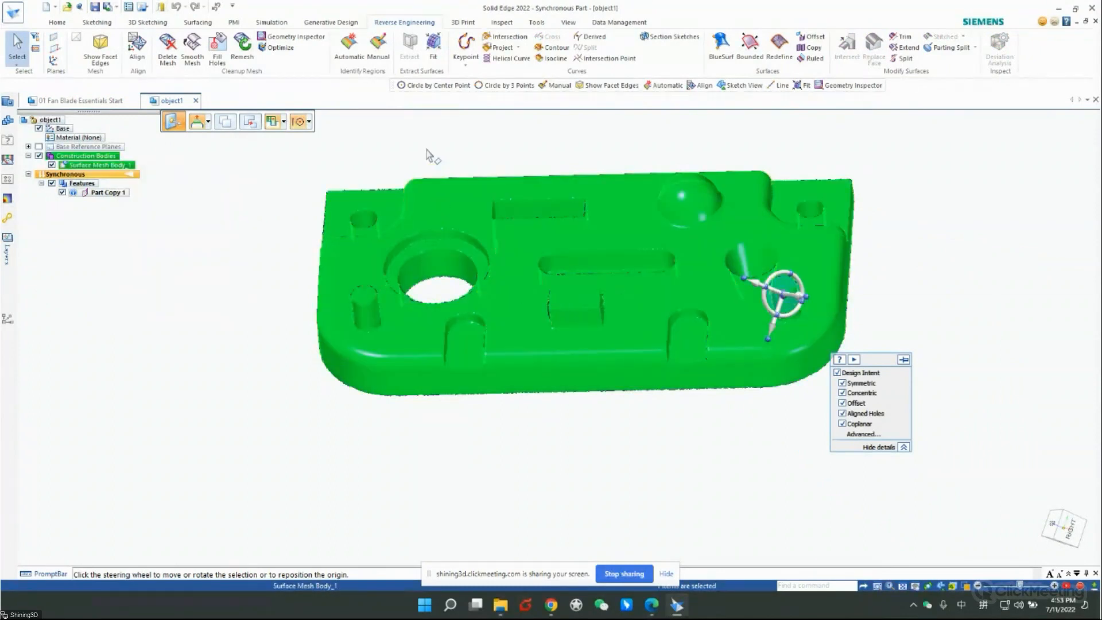
- Use Fill Holes on the scanned plate, accepting its surface mesh body as the target and reviewing the fill type options
click(218, 52)
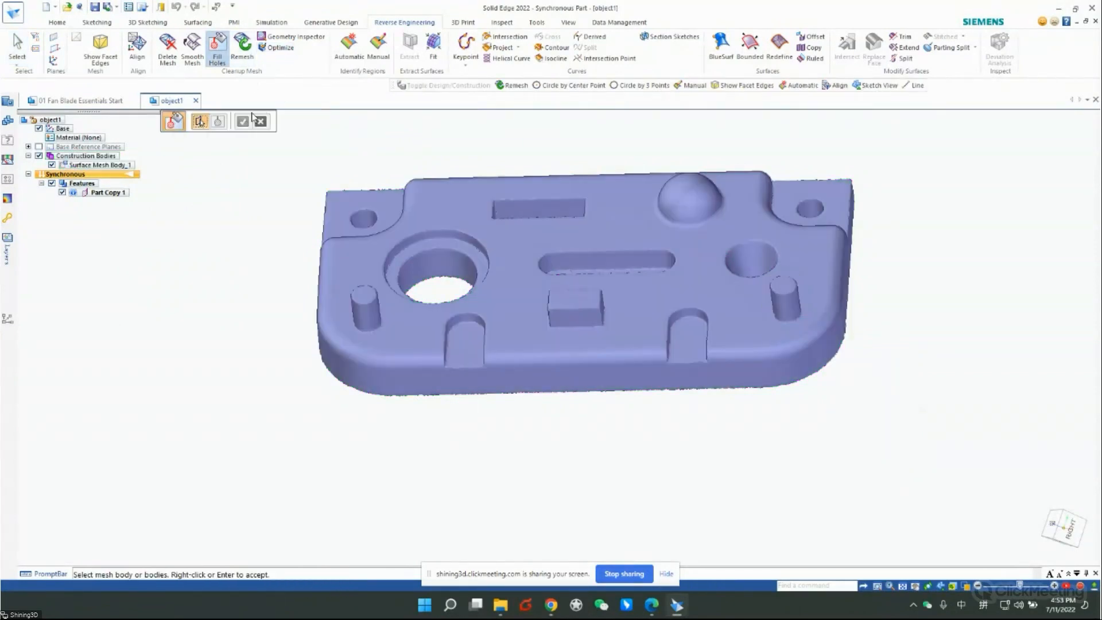
click(474, 229)
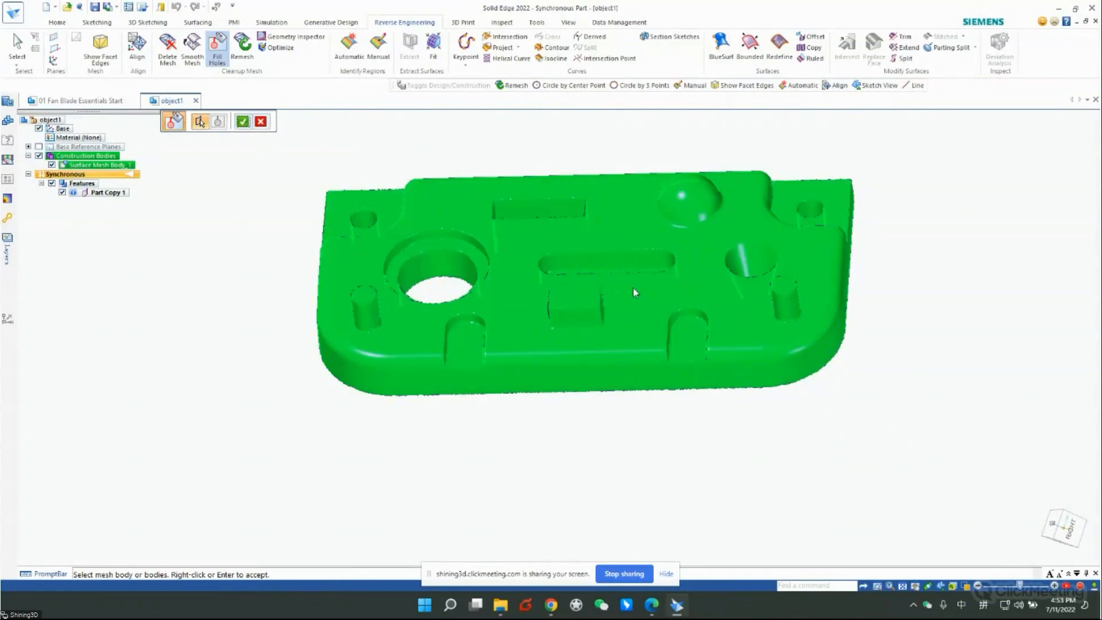
right_click(779, 380)
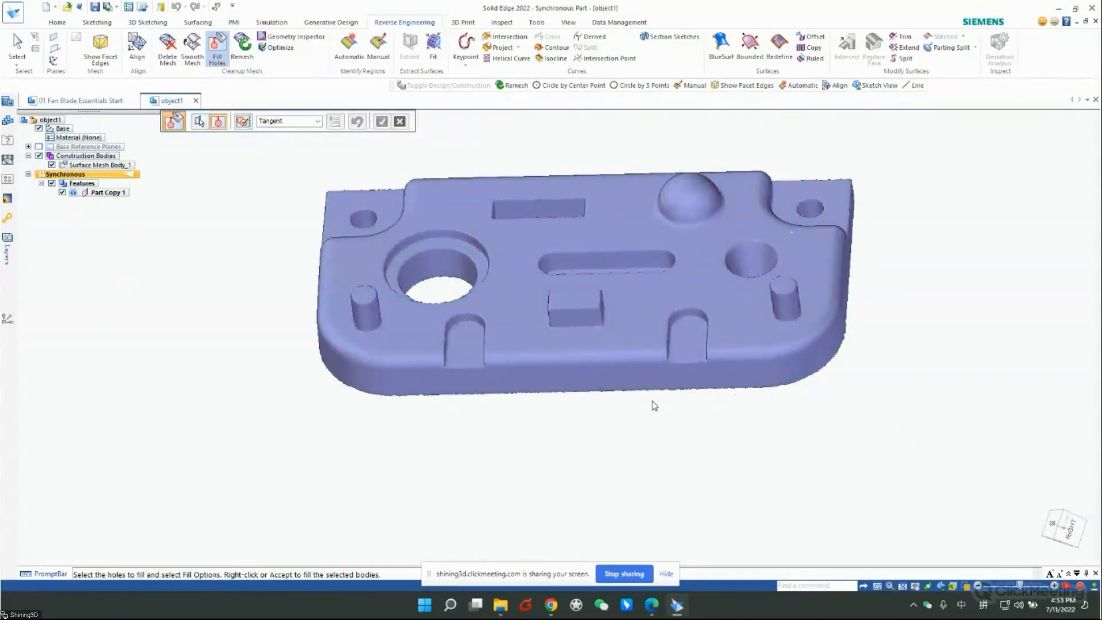
middle_drag(611, 409, 820, 189)
click(318, 122)
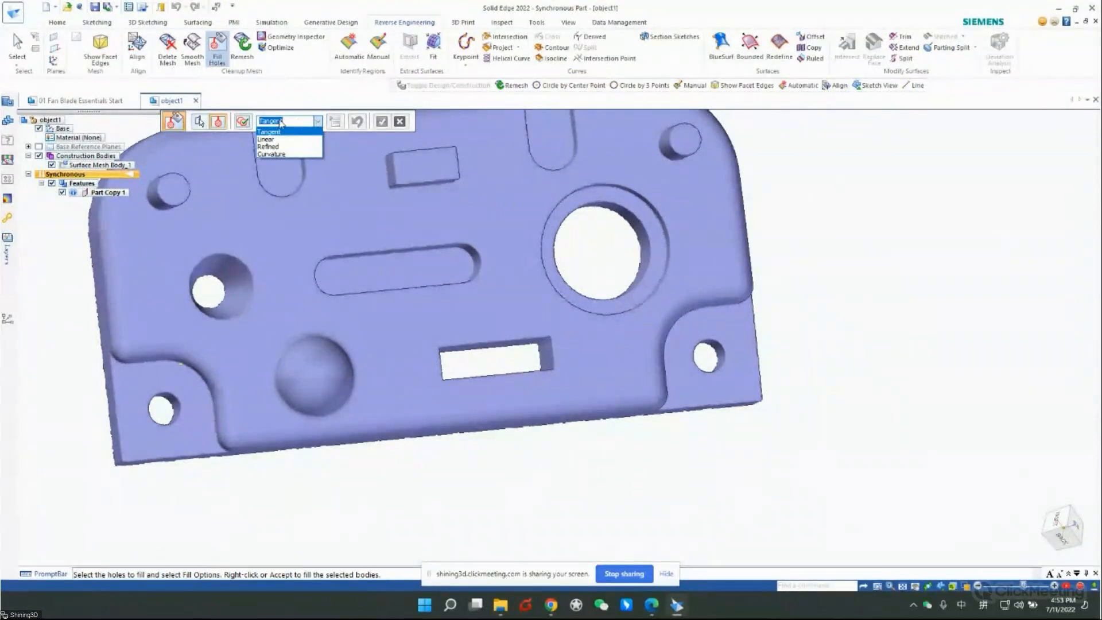
click(248, 130)
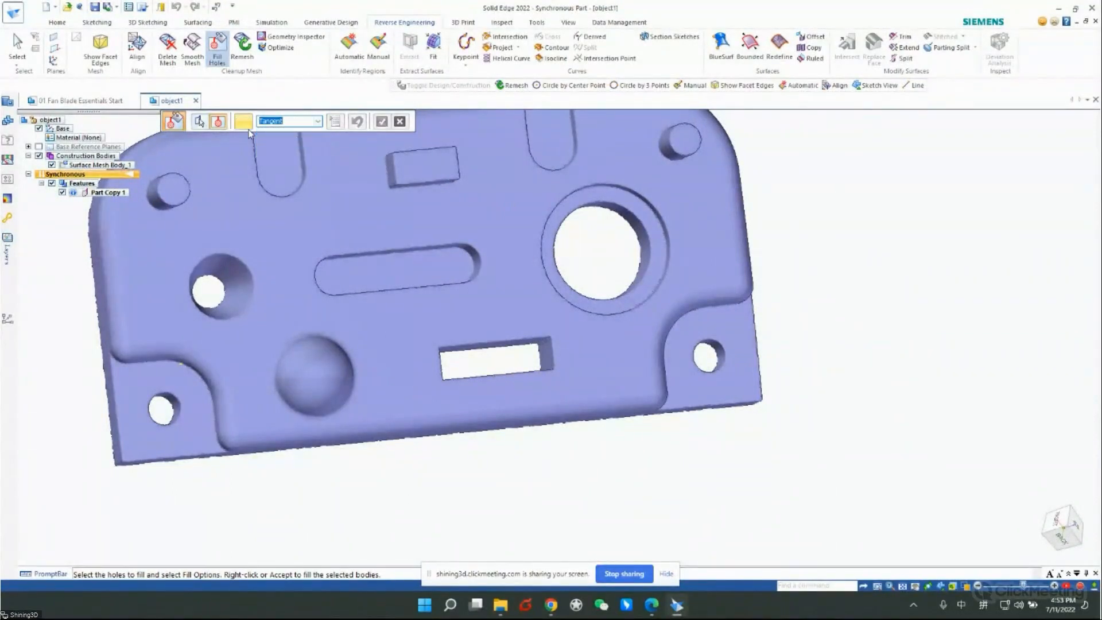
click(201, 123)
click(292, 205)
right_click(429, 441)
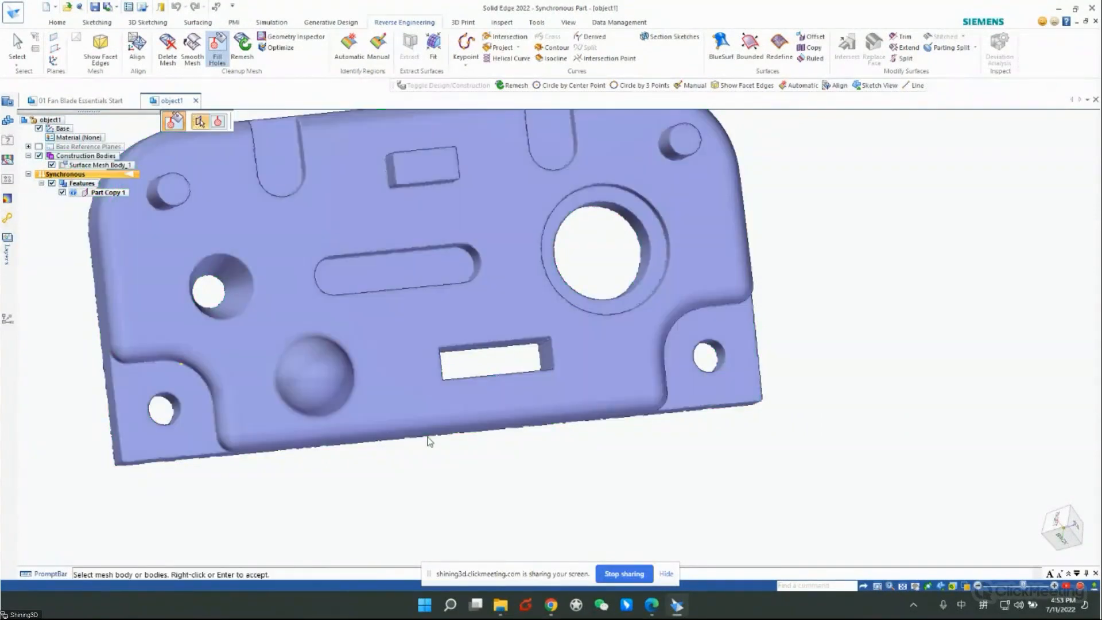
- Fill the tiny mesh hole along the edge of the recessed corner near the dome, using the Tangent option
scroll(163, 368, up, 2)
scroll(163, 368, up, 3)
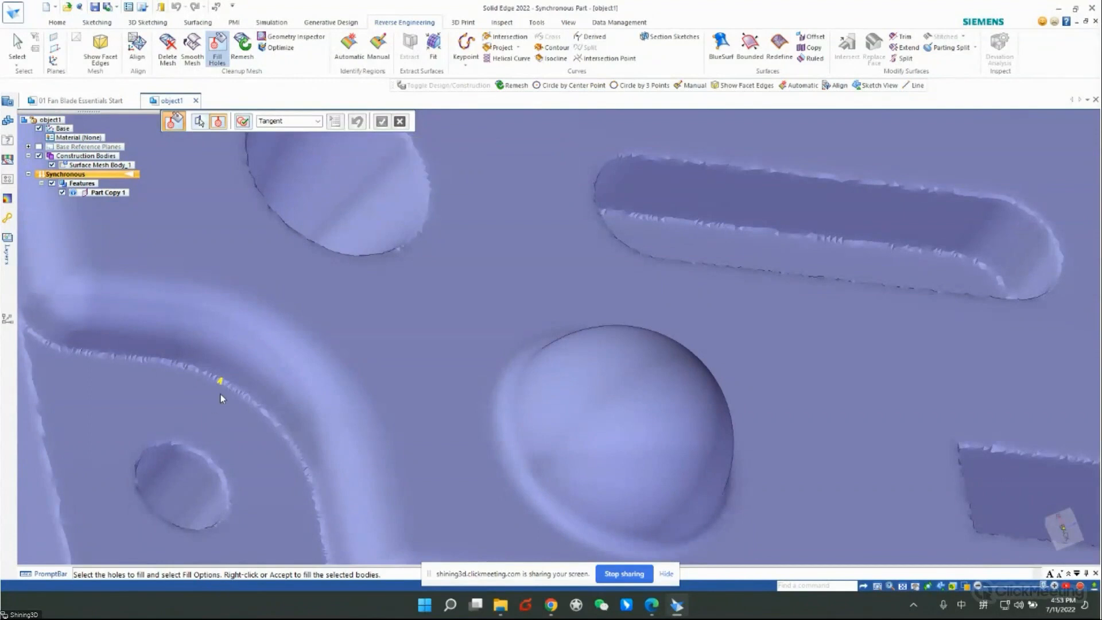
click(312, 125)
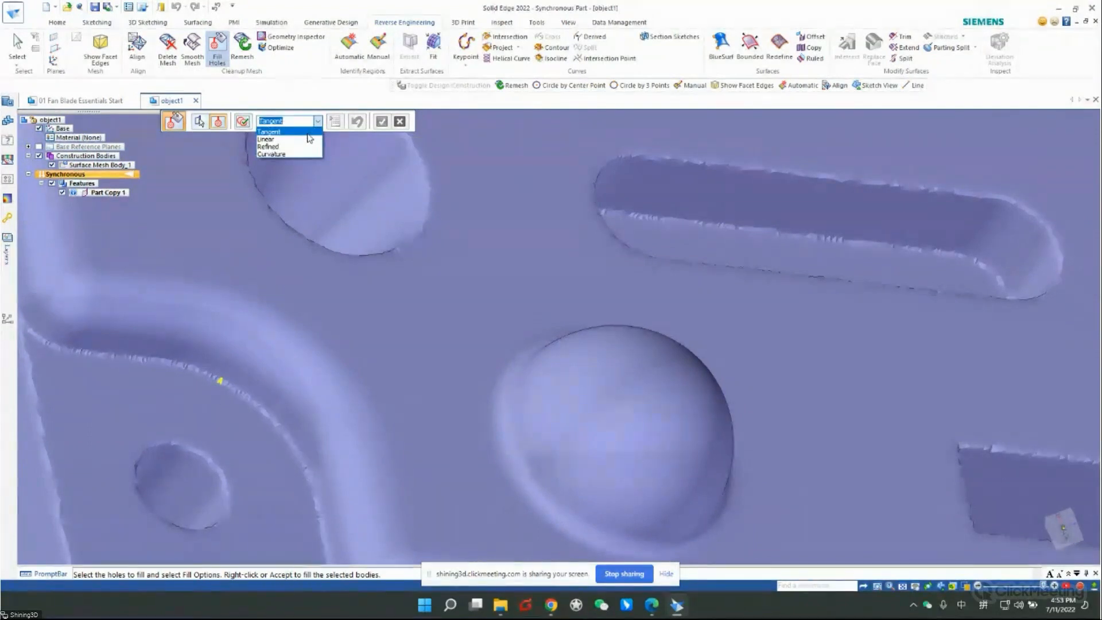
click(307, 135)
click(221, 381)
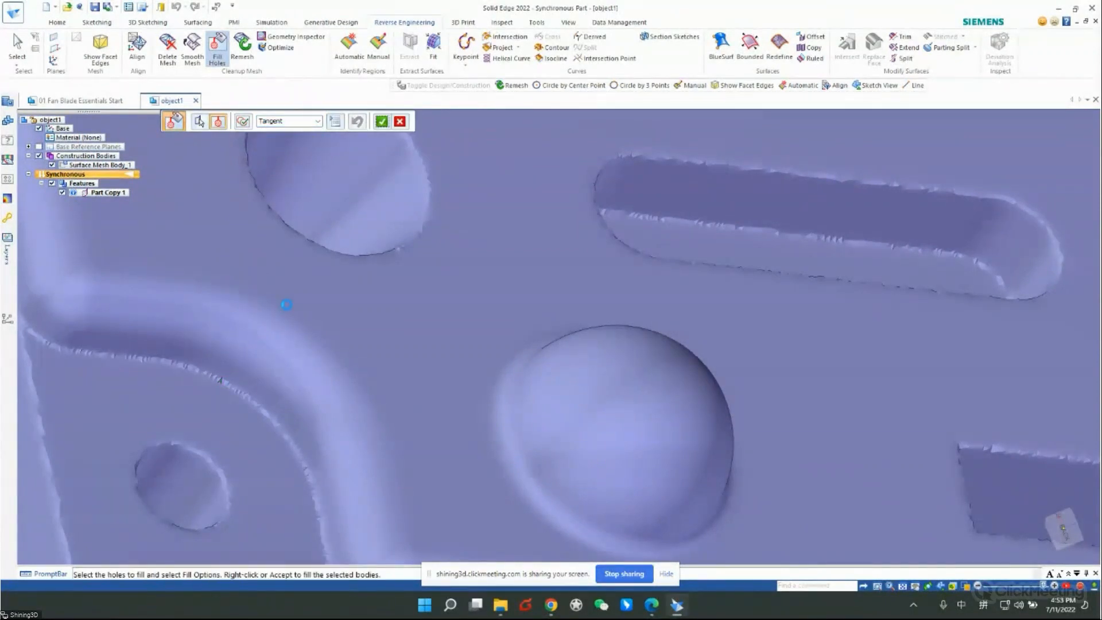
scroll(310, 297, down, 6)
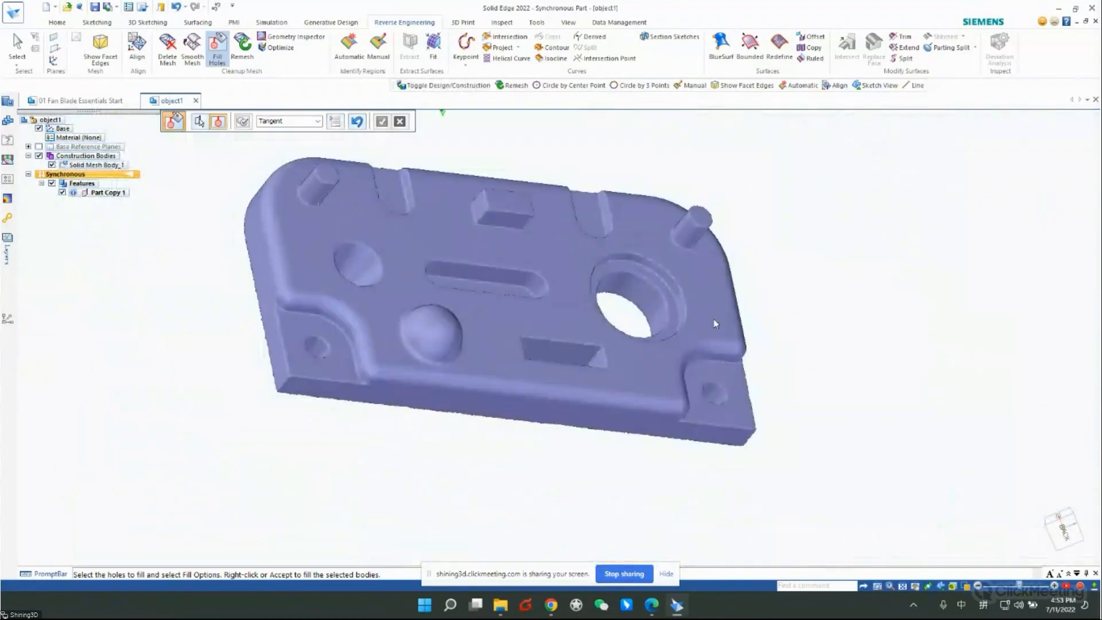
- Check all active models for faults and small entities with Geometry Inspector after leaving Fill Holes
middle_drag(711, 323, 484, 326)
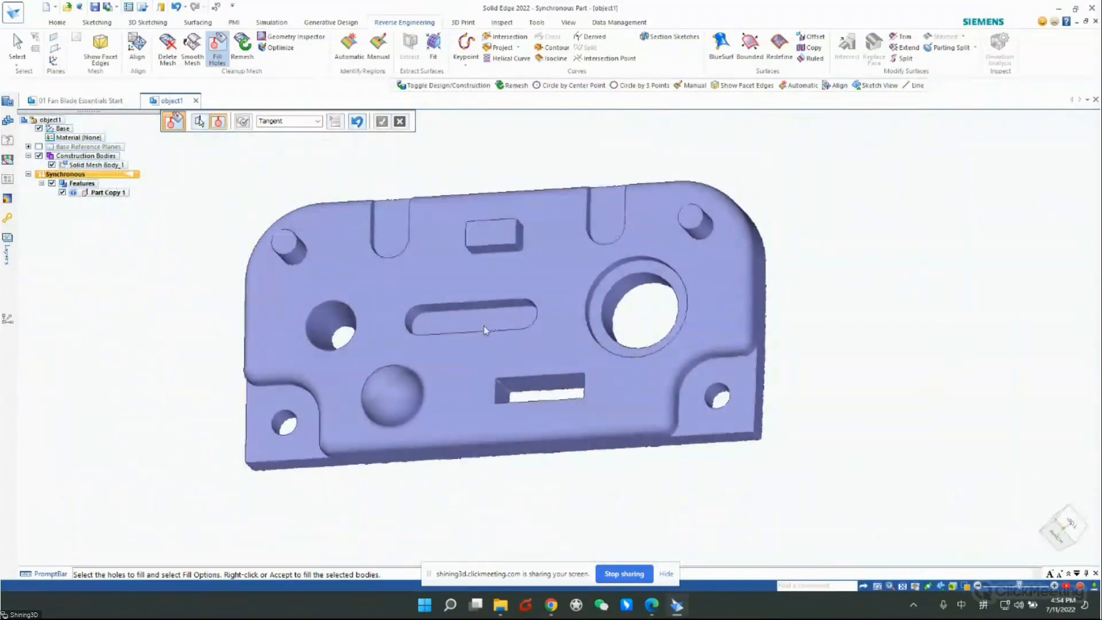
scroll(311, 291, up, 4)
scroll(459, 343, down, 4)
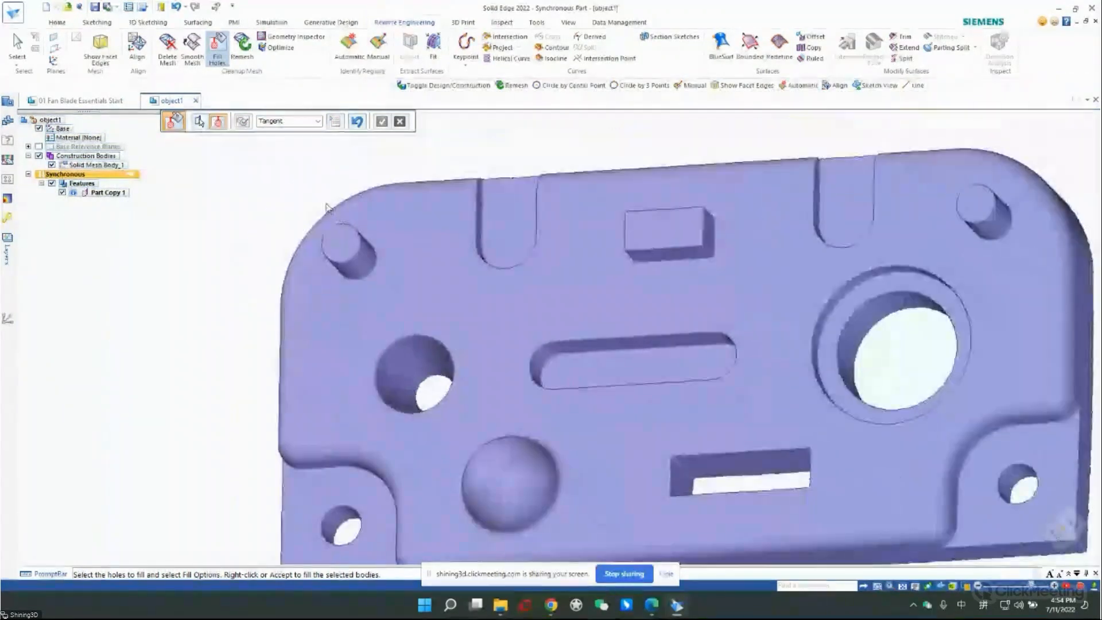
click(199, 121)
right_click(246, 239)
middle_drag(306, 352, 213, 251)
click(310, 42)
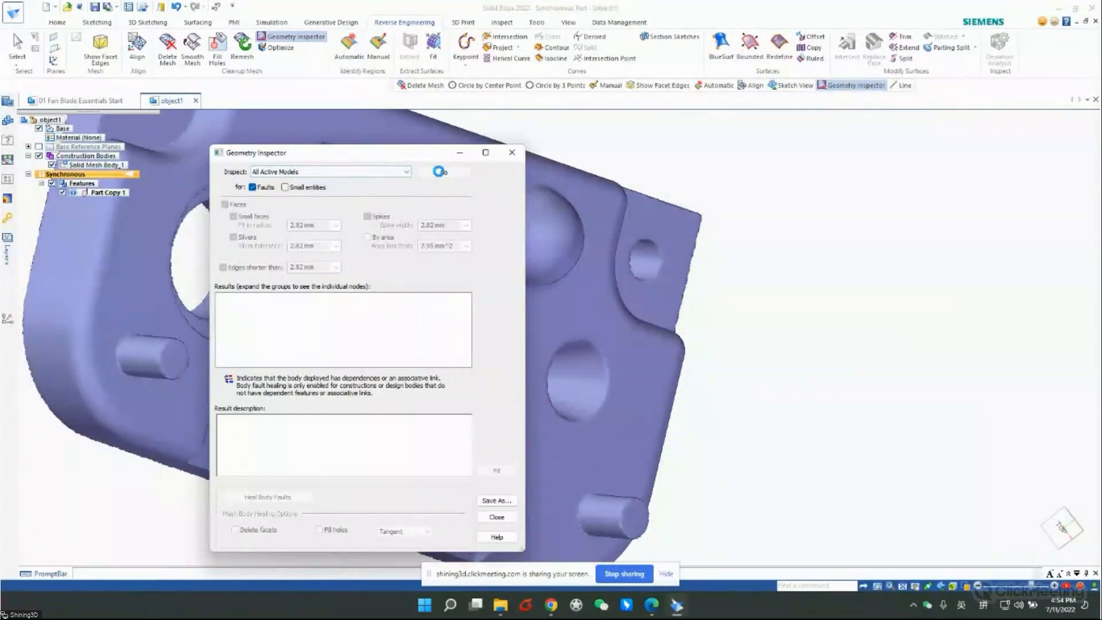
click(294, 190)
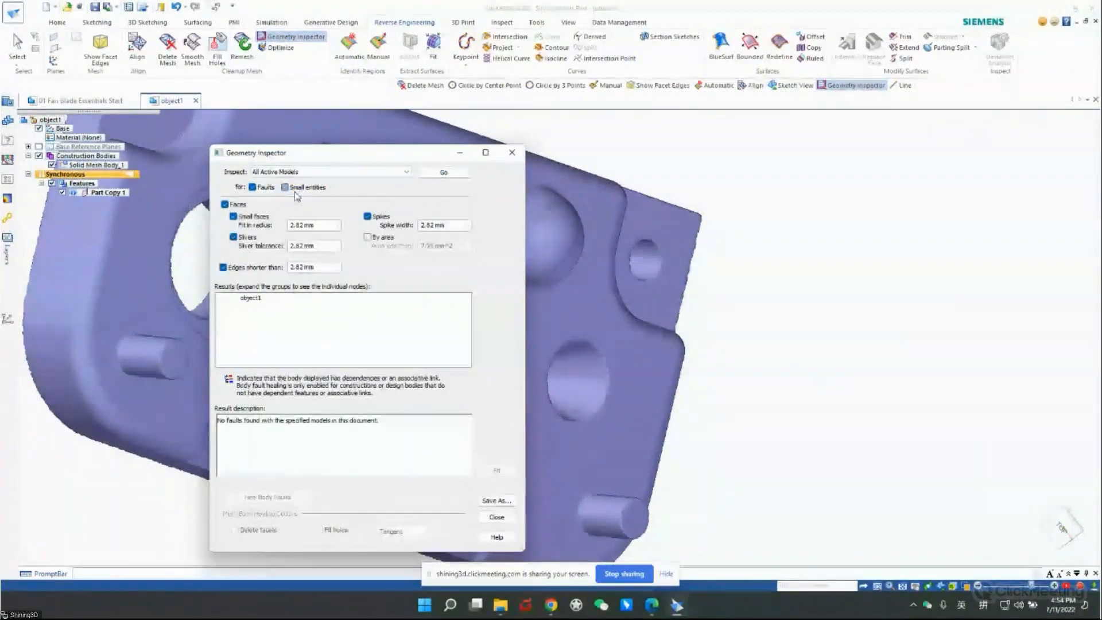
click(442, 172)
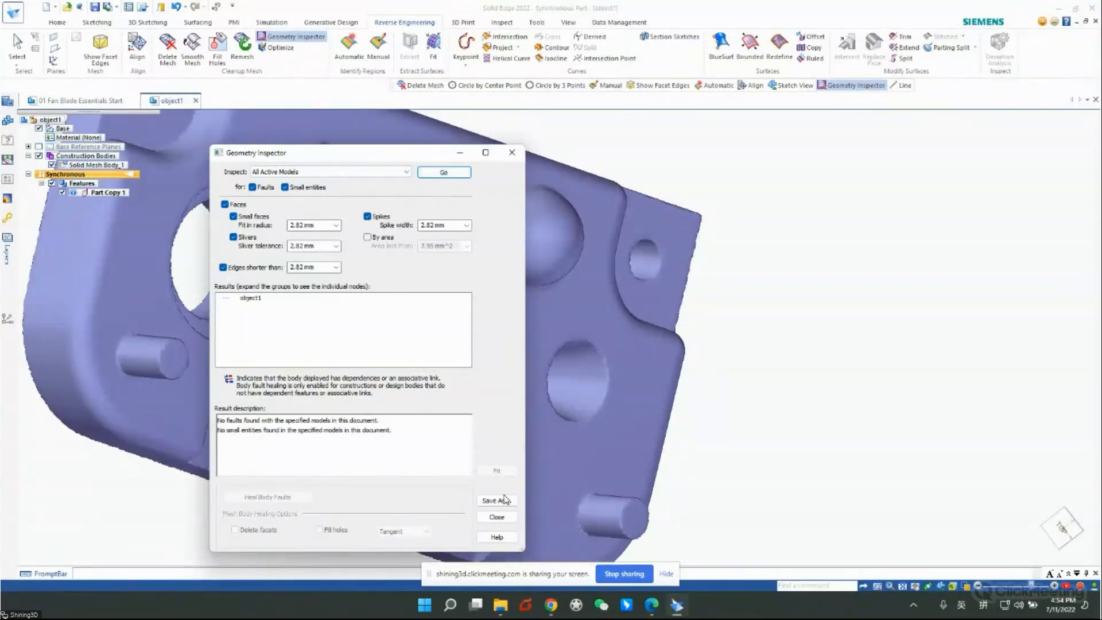
click(501, 517)
click(466, 377)
scroll(623, 417, down, 3)
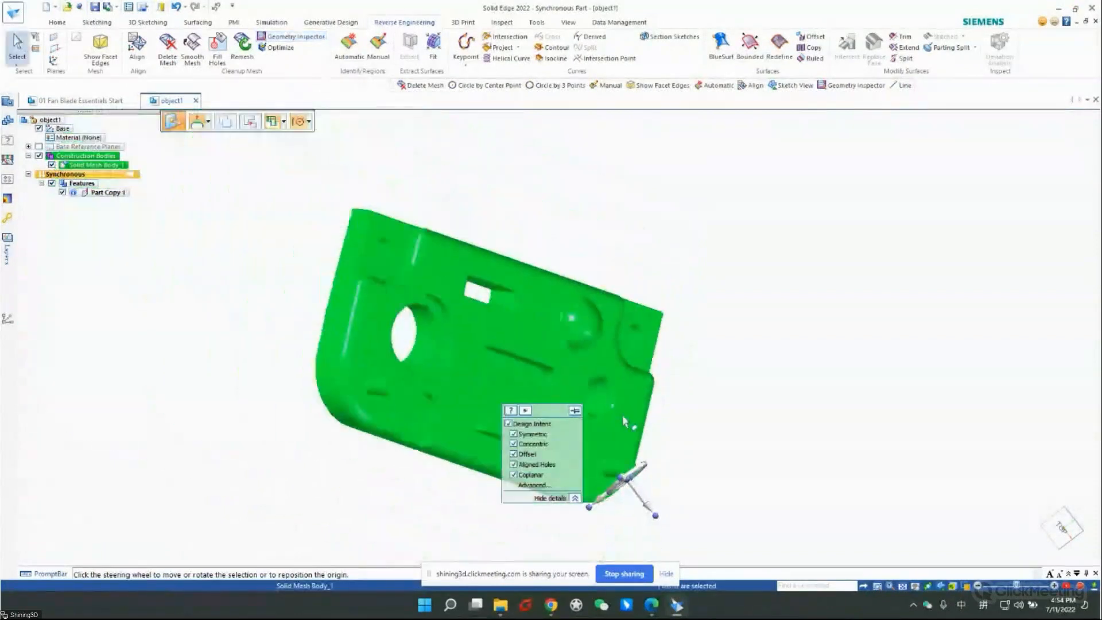
click(217, 51)
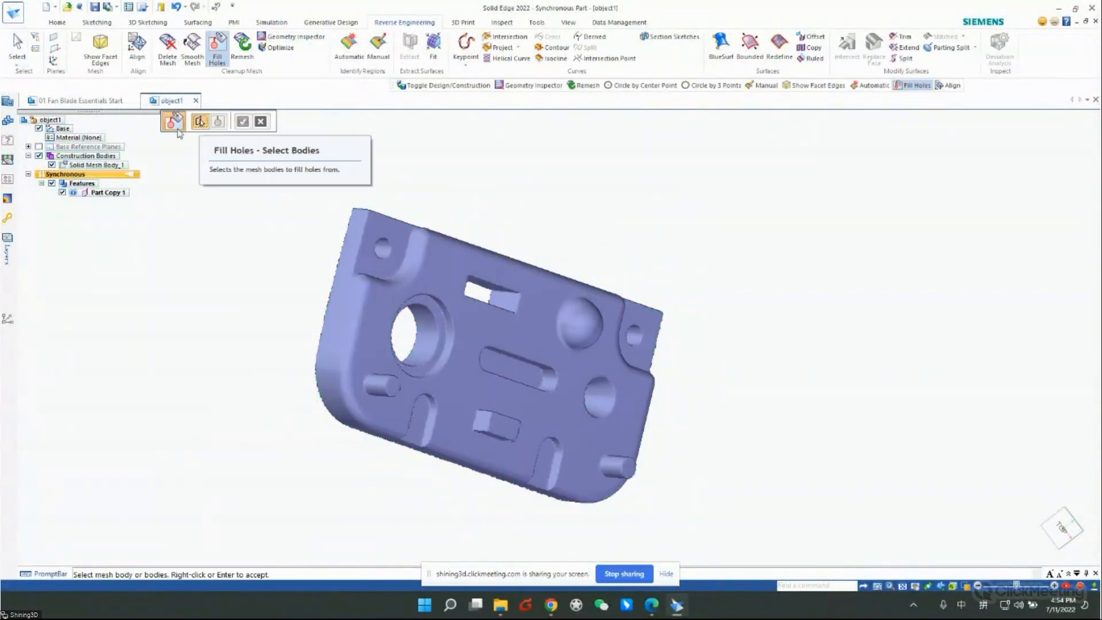
click(417, 266)
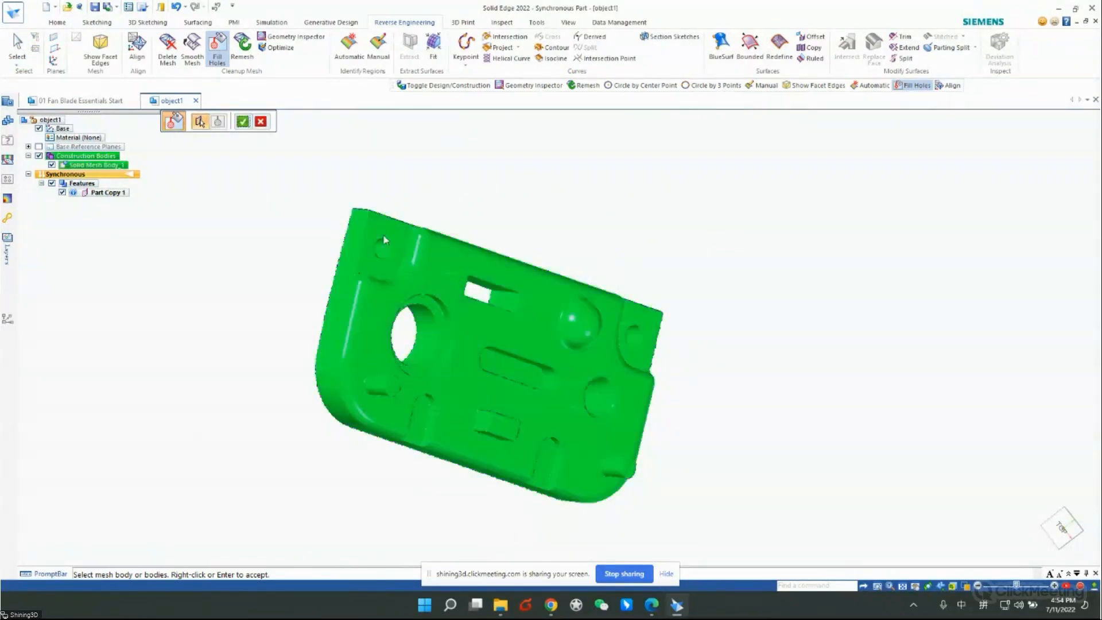
click(220, 123)
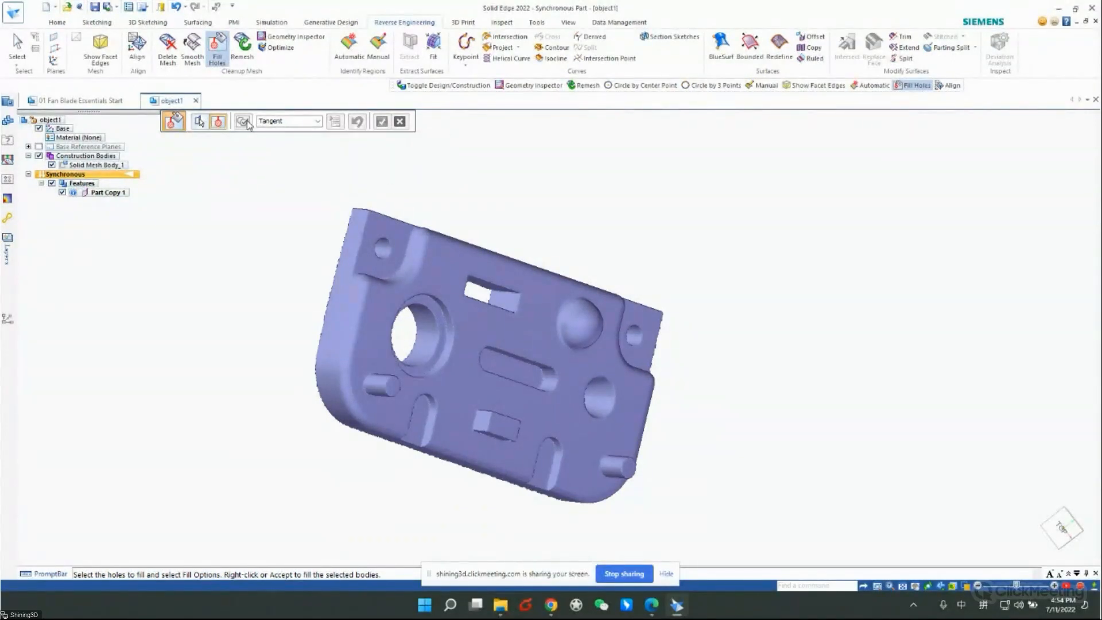
click(278, 122)
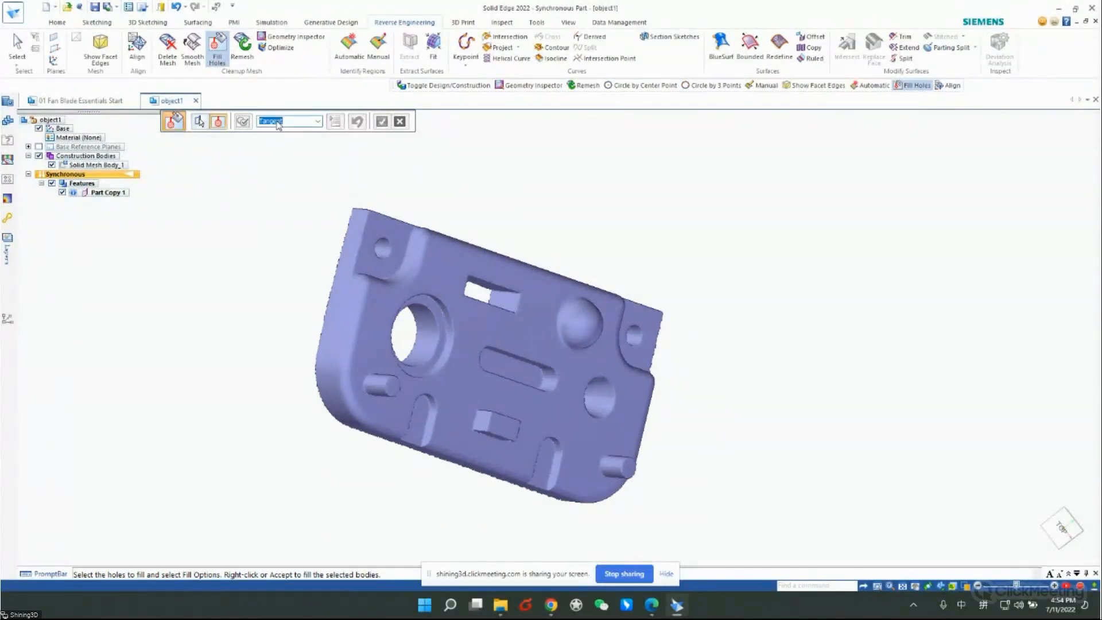
click(318, 122)
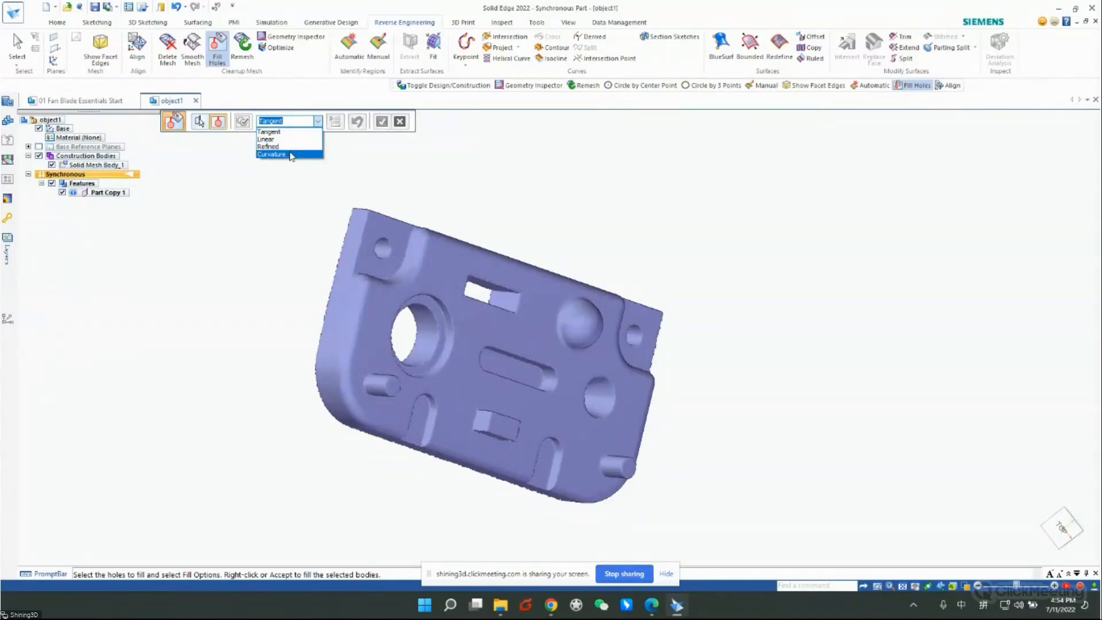
click(290, 154)
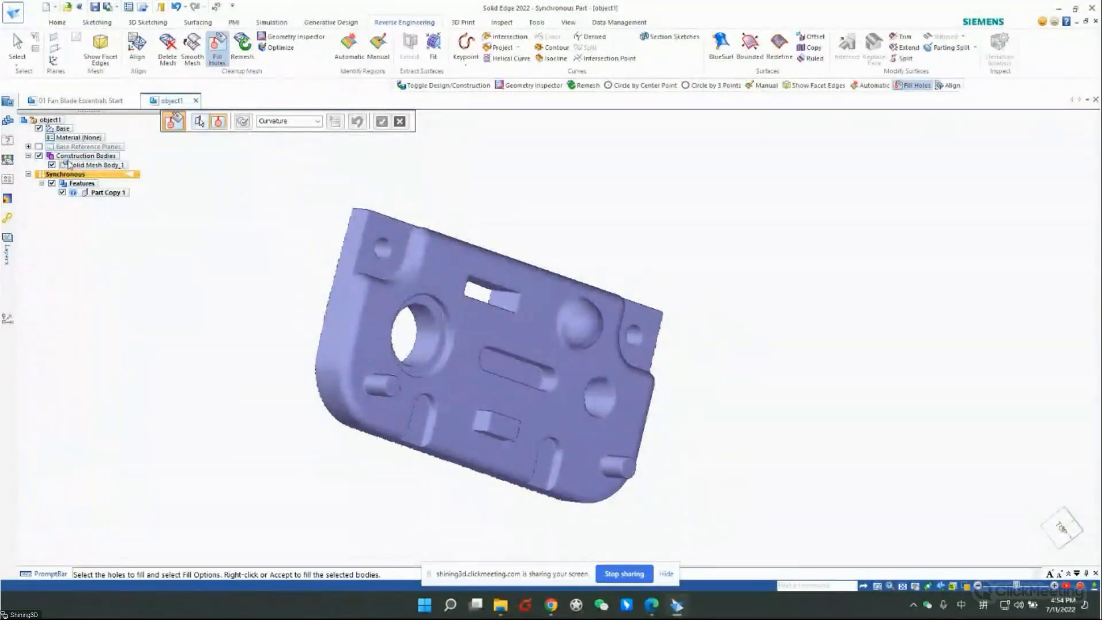
click(108, 166)
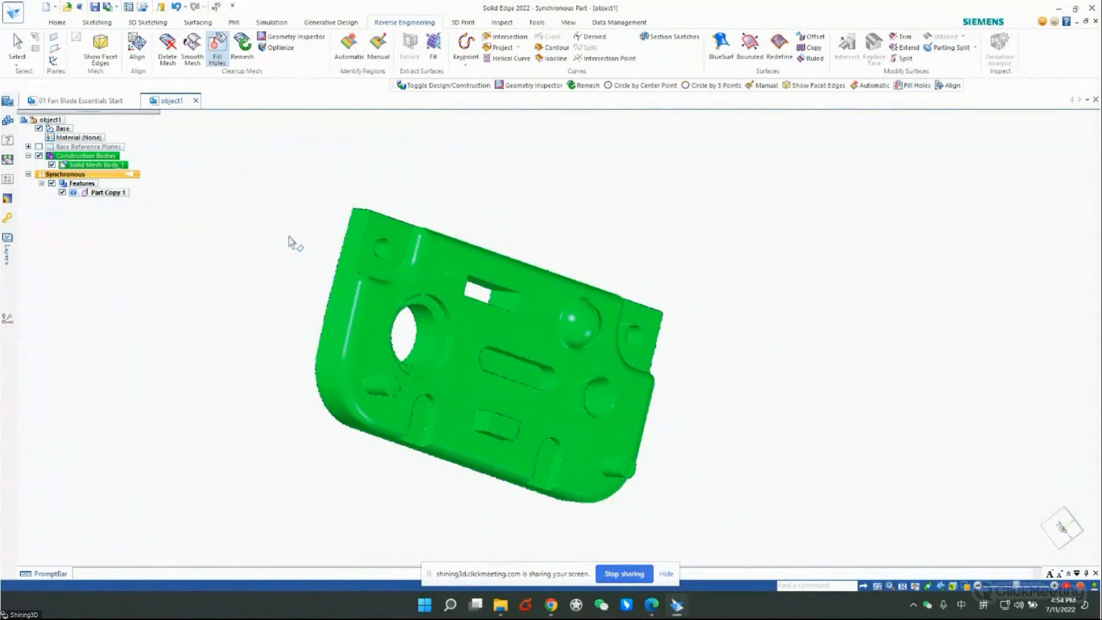
key(Escape)
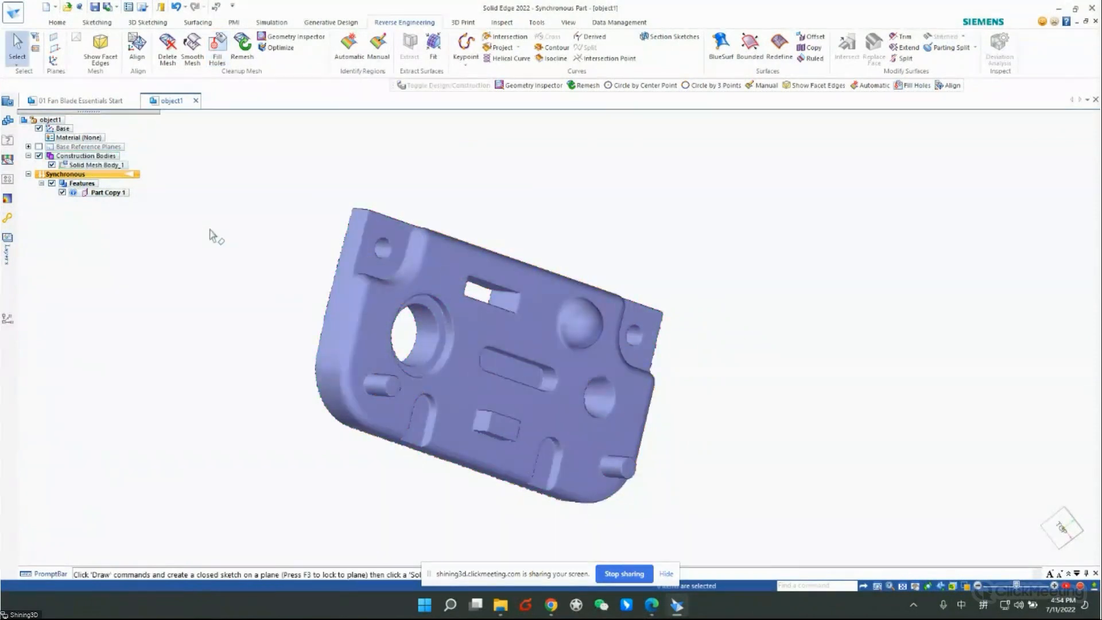
- Toggle the plate's Solid Mesh Body_1 from a construction body to a design body
click(123, 166)
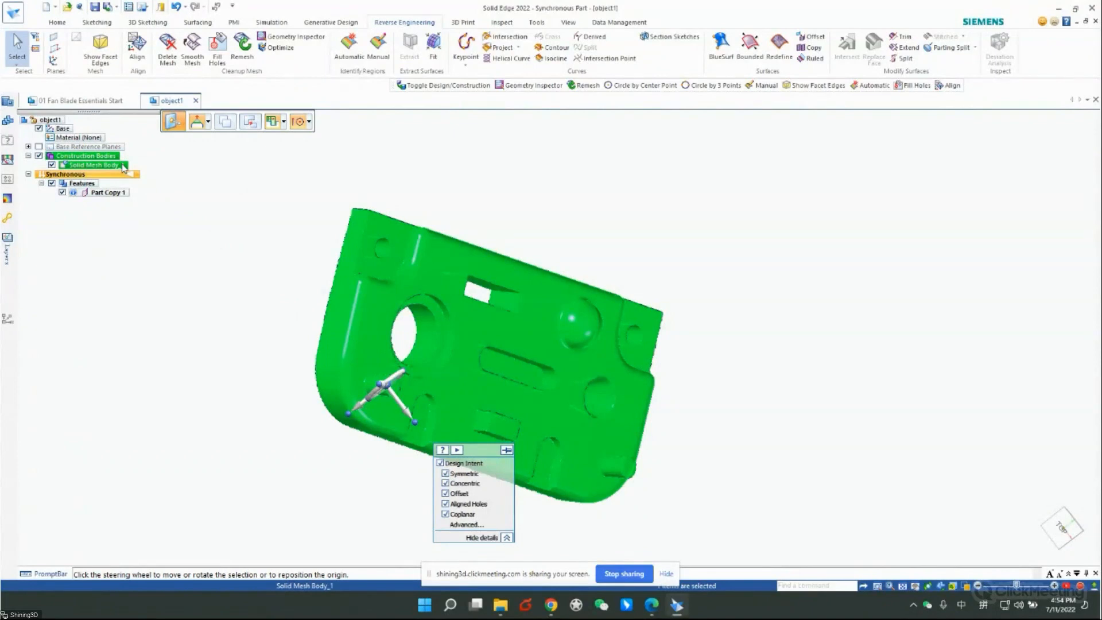
right_click(122, 165)
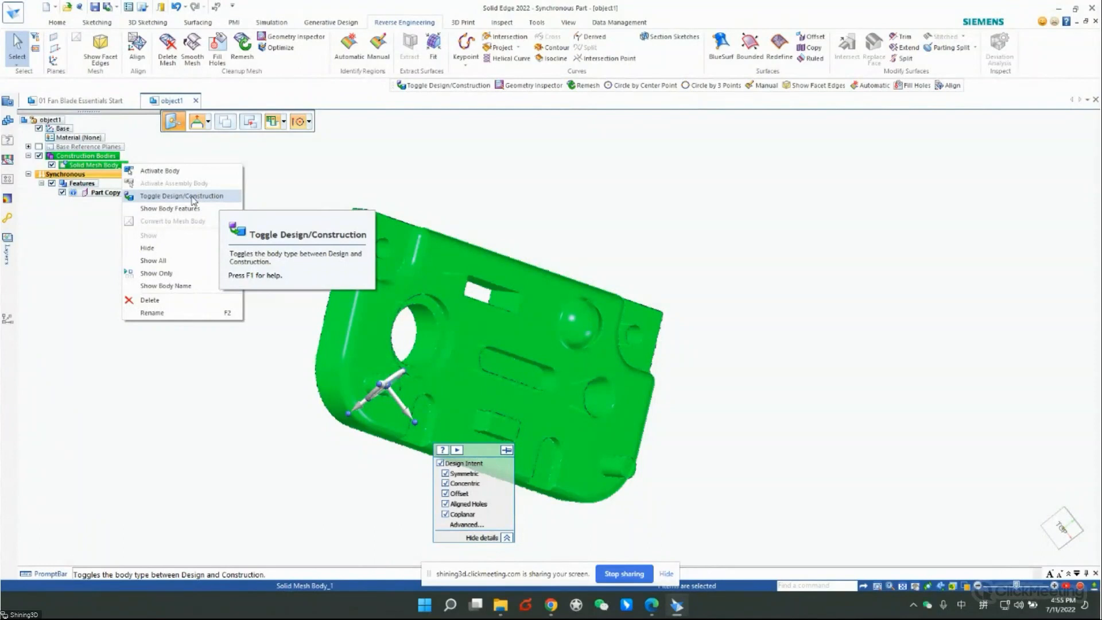
click(193, 197)
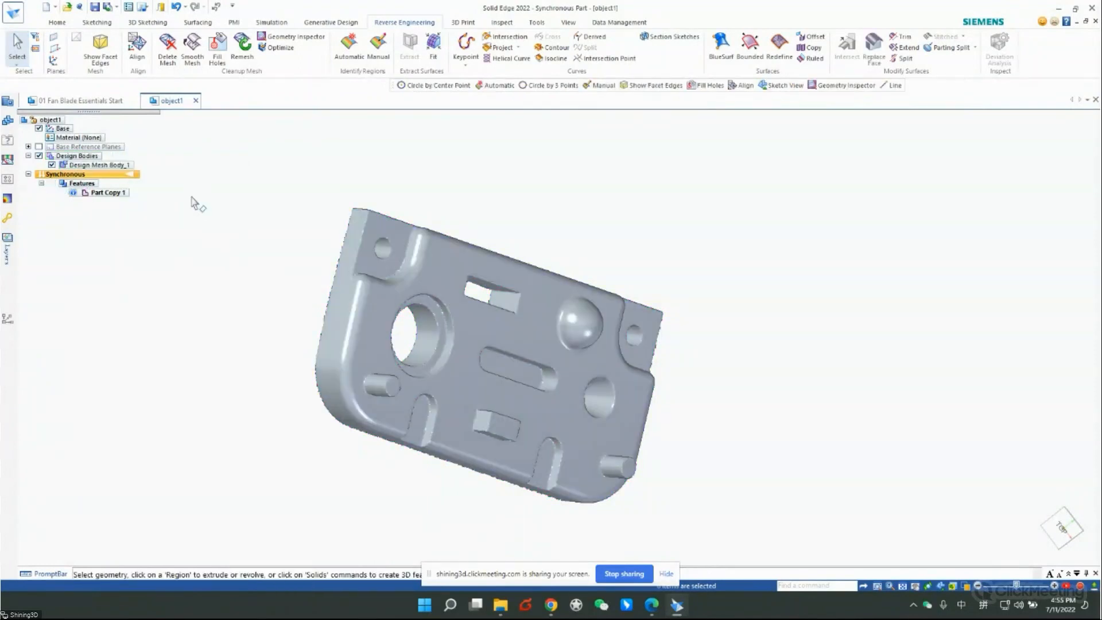
- Mark mesh facets on both sides of the small hole in the recessed corner near the large bore, using manual region identification
middle_drag(610, 374, 574, 318)
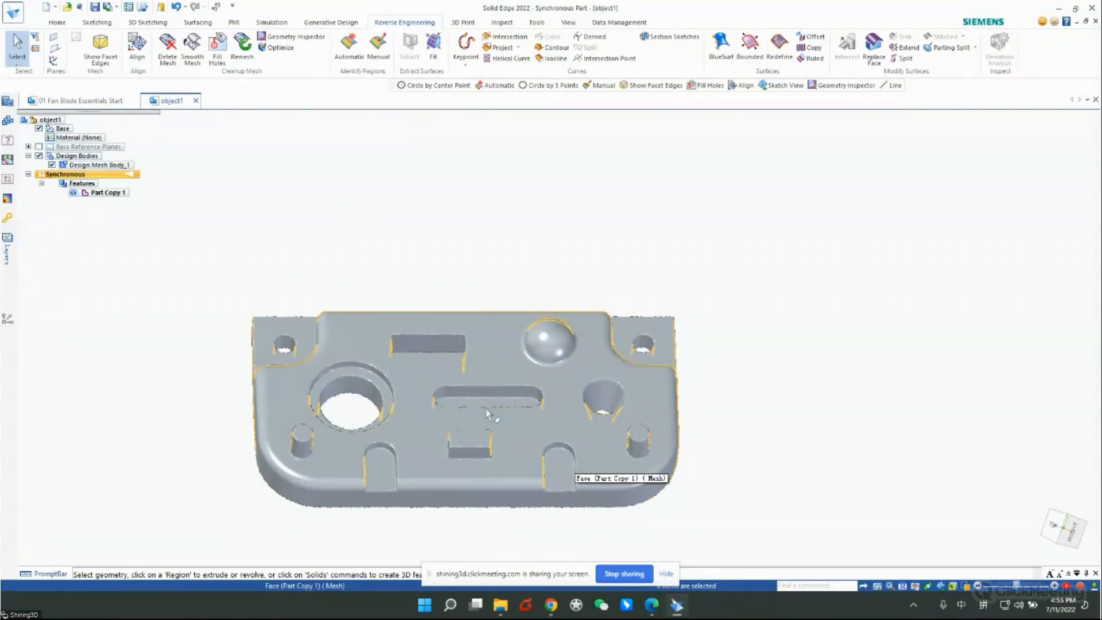
scroll(554, 355, down, 2)
middle_drag(554, 356, 549, 408)
scroll(350, 338, up, 4)
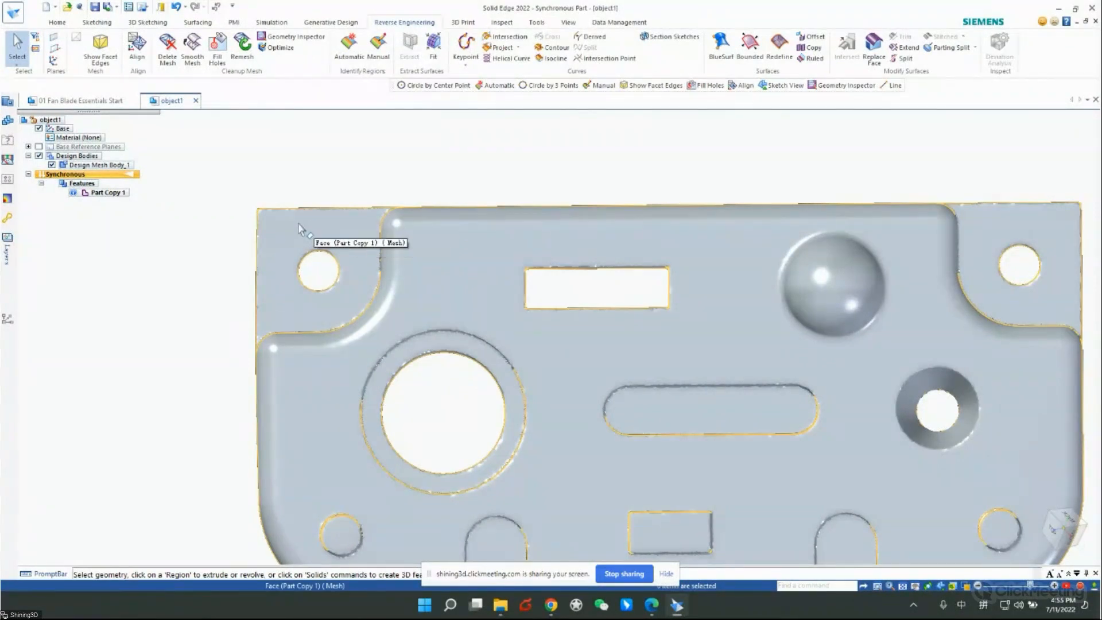
click(376, 49)
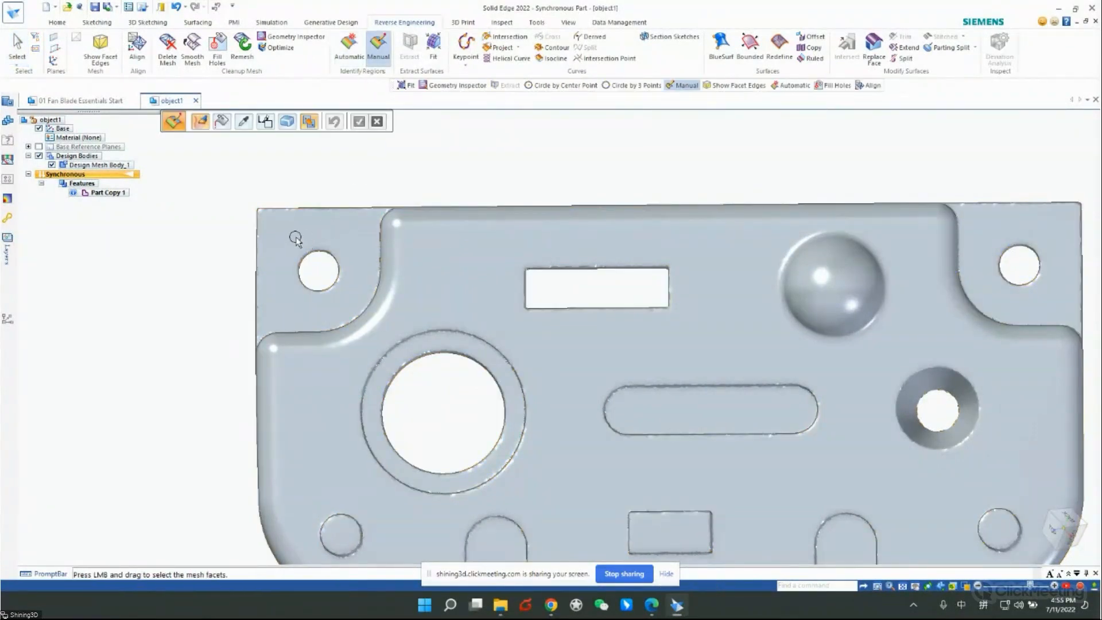
drag(279, 282, 281, 311)
drag(297, 257, 307, 252)
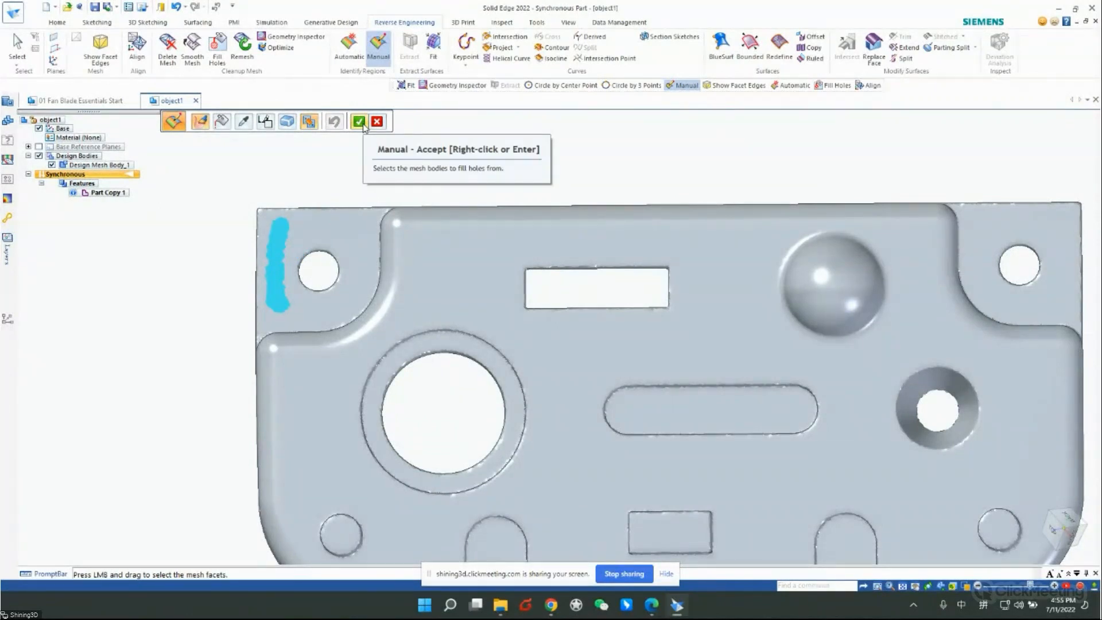
drag(347, 235, 361, 292)
click(412, 217)
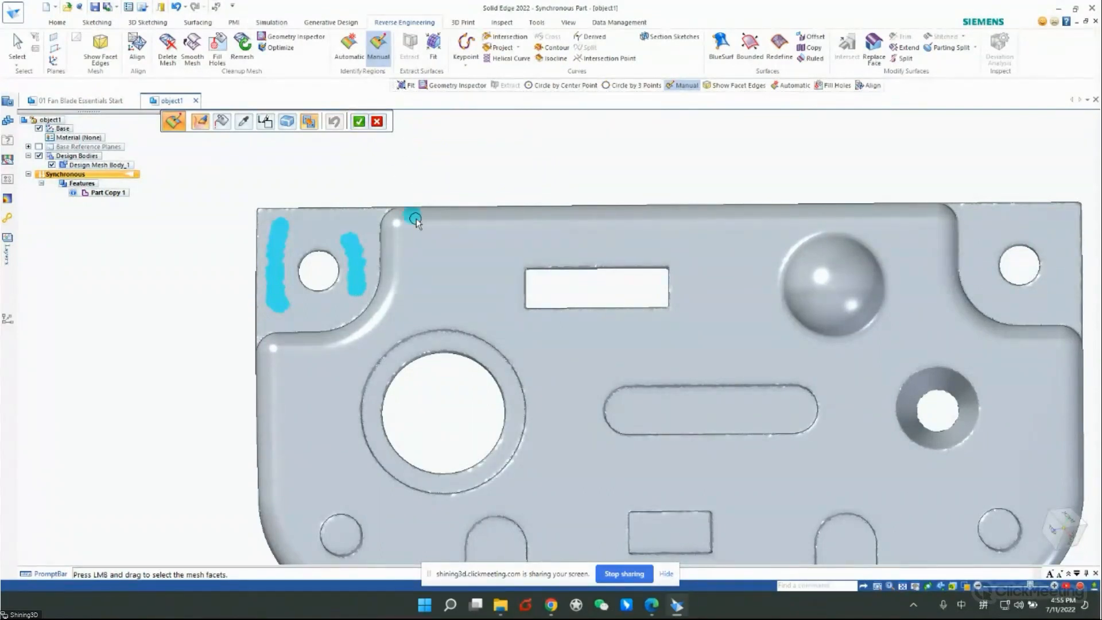
- Paint a manual mesh region across the plate's flat back face between its openings and accept the identified regions
middle_drag(586, 229, 640, 225)
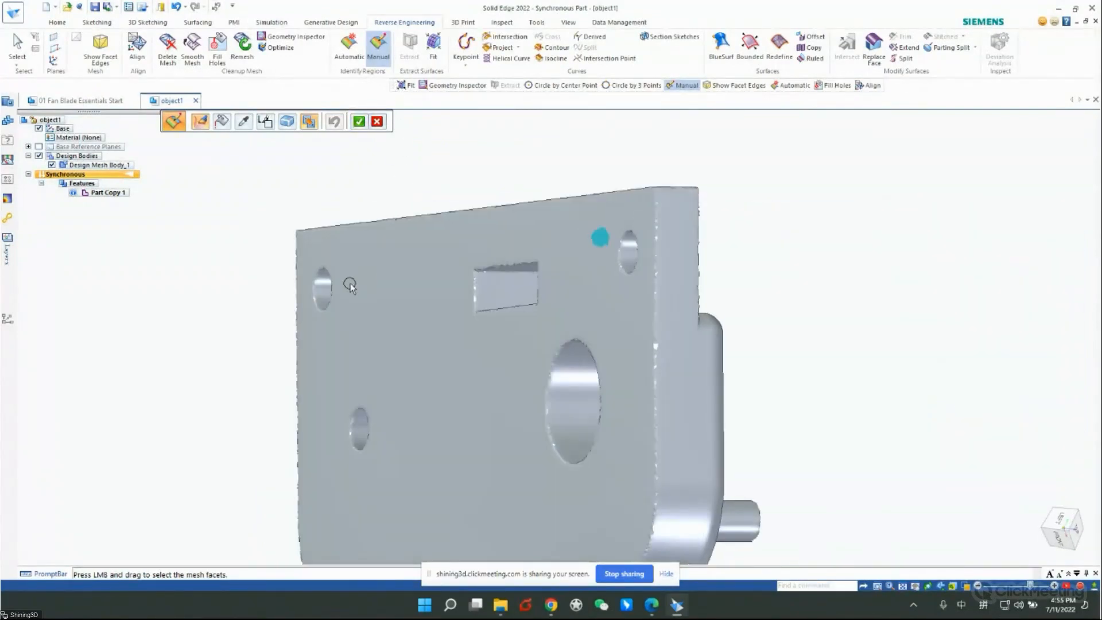
middle_drag(446, 280, 398, 338)
scroll(395, 335, down, 2)
drag(370, 329, 412, 378)
mouse_move(430, 372)
mouse_down()
mouse_move(431, 350)
mouse_move(354, 398)
mouse_move(499, 388)
mouse_move(451, 382)
mouse_move(350, 332)
mouse_move(404, 348)
mouse_move(436, 347)
mouse_move(478, 320)
mouse_move(503, 334)
mouse_move(505, 381)
mouse_move(489, 389)
mouse_move(402, 389)
mouse_move(377, 352)
mouse_move(418, 360)
mouse_up()
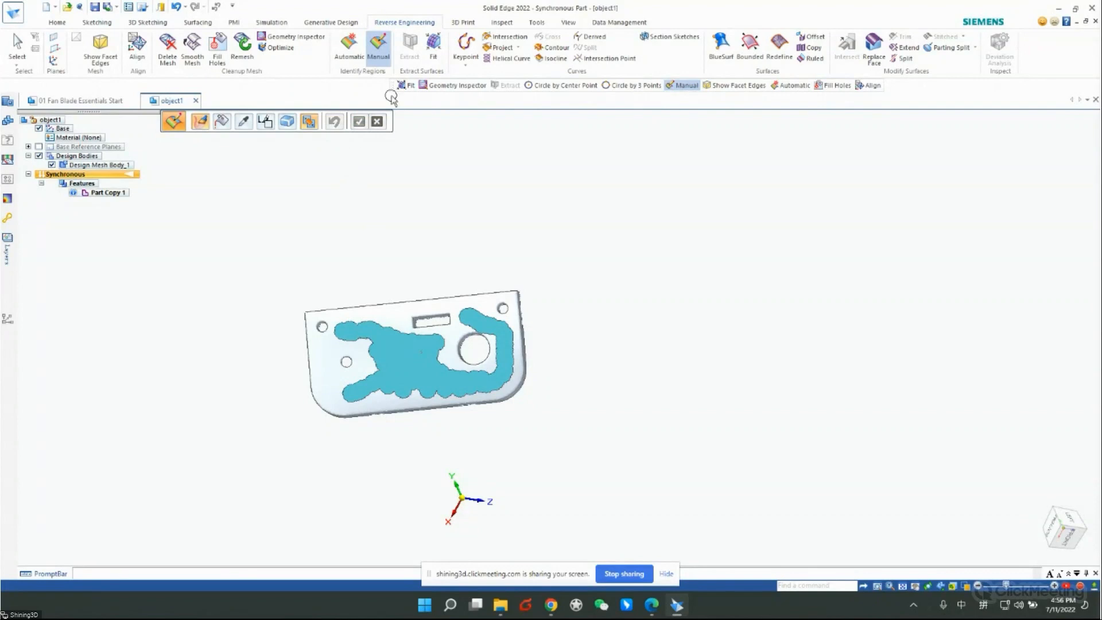
- Fit a planar surface to the region painted on the plate's back face, using the Plane fit type
click(436, 46)
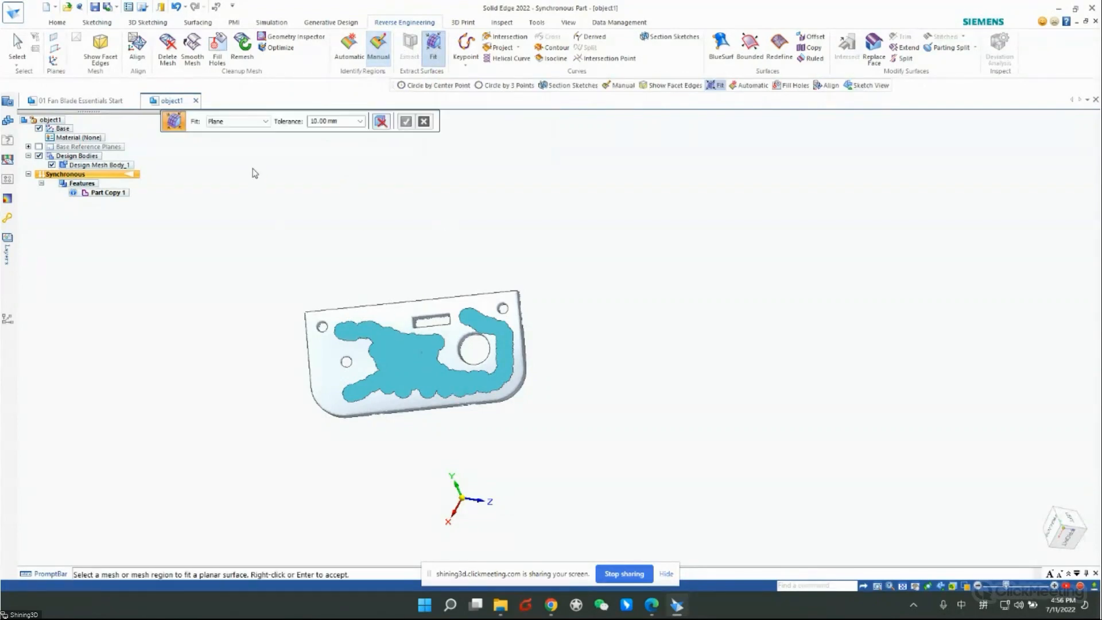
click(409, 356)
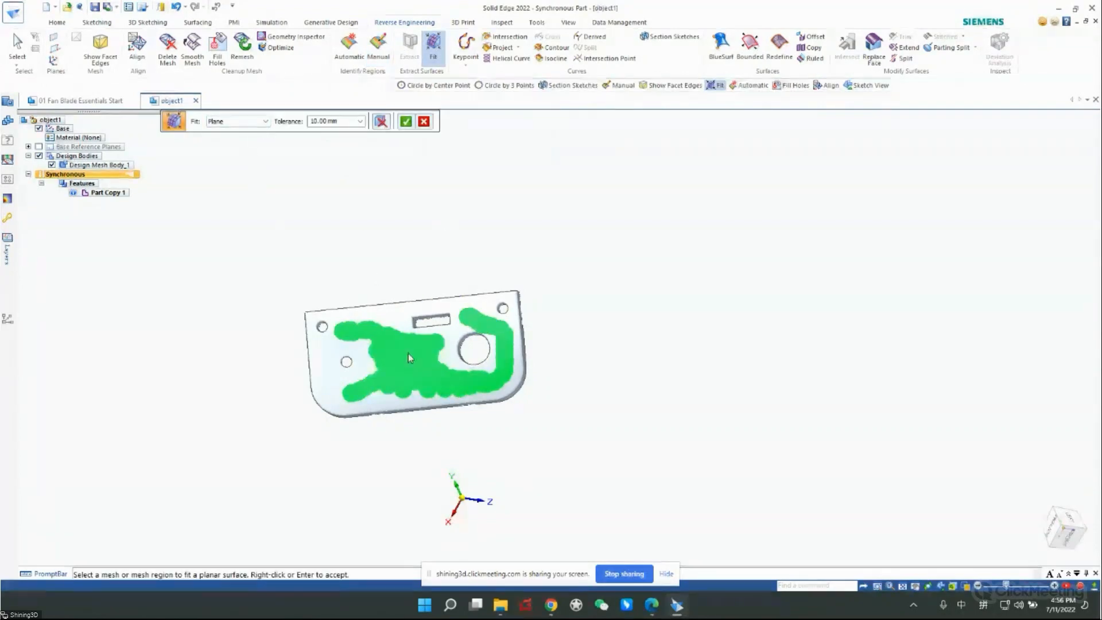
middle_drag(657, 355, 319, 315)
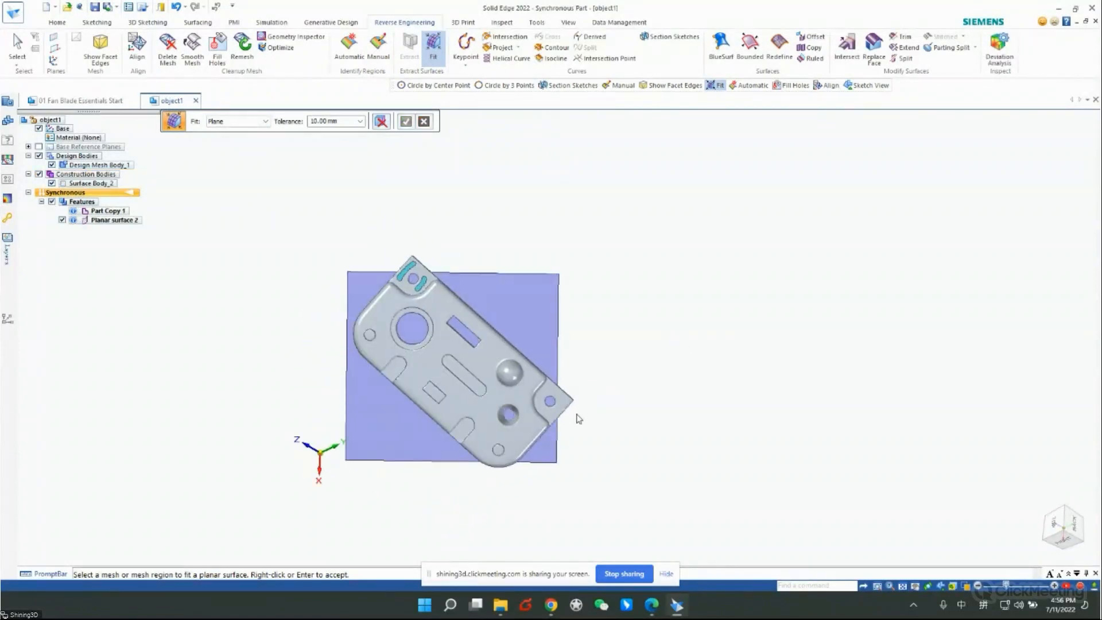
- Lock the circle's sketch plane to the planar surface fitted on the plate's back face, working near the small recessed-corner hole
scroll(453, 303, up, 8)
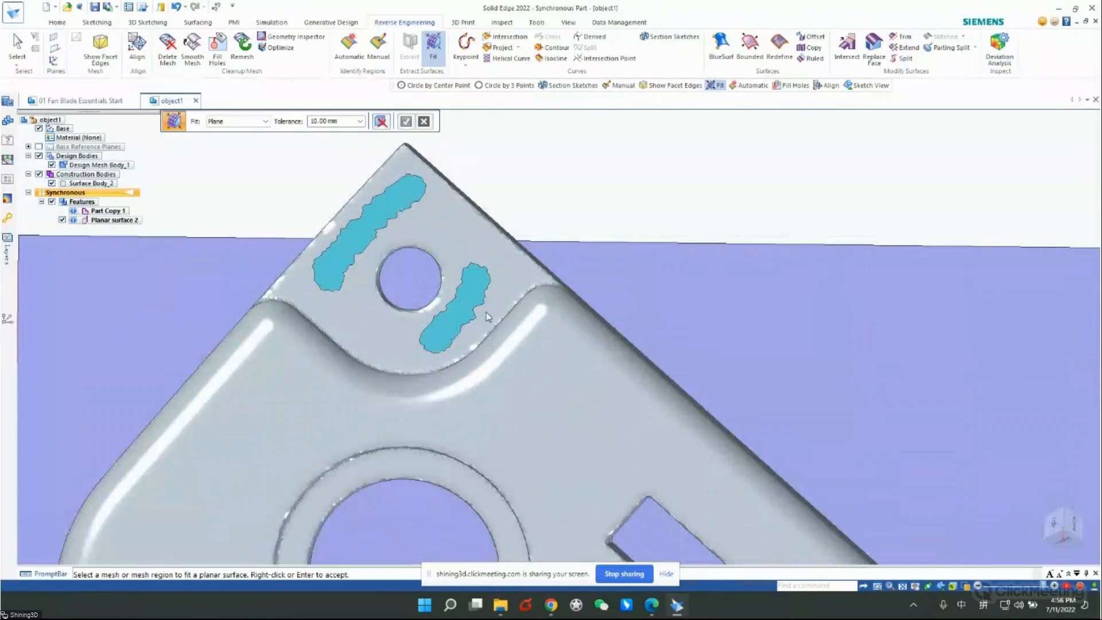
middle_drag(452, 298, 377, 232)
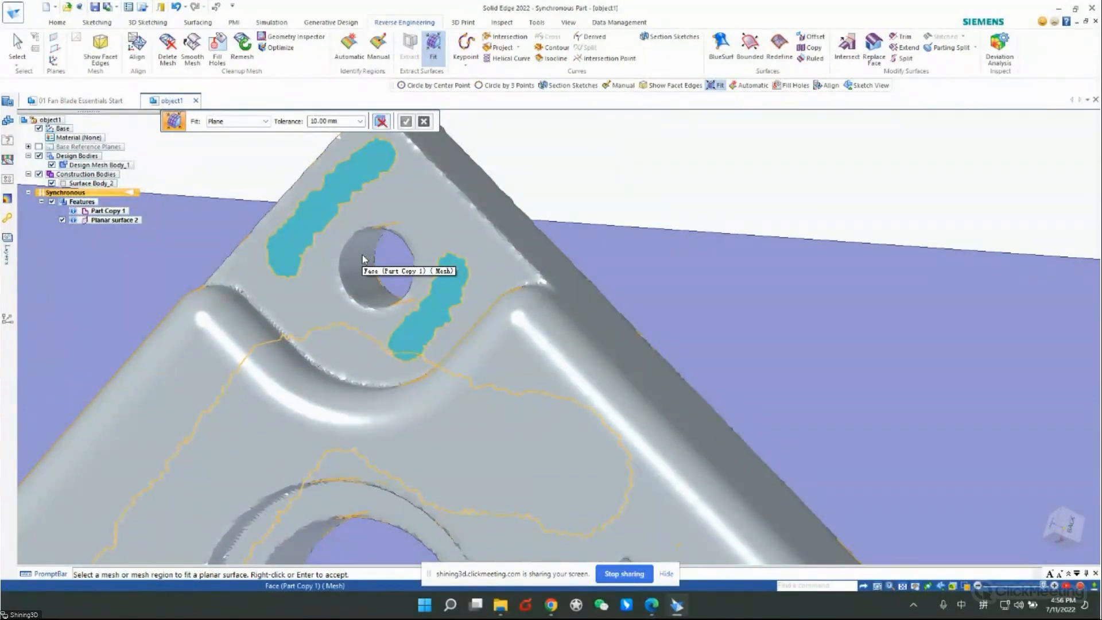
middle_drag(400, 246, 406, 238)
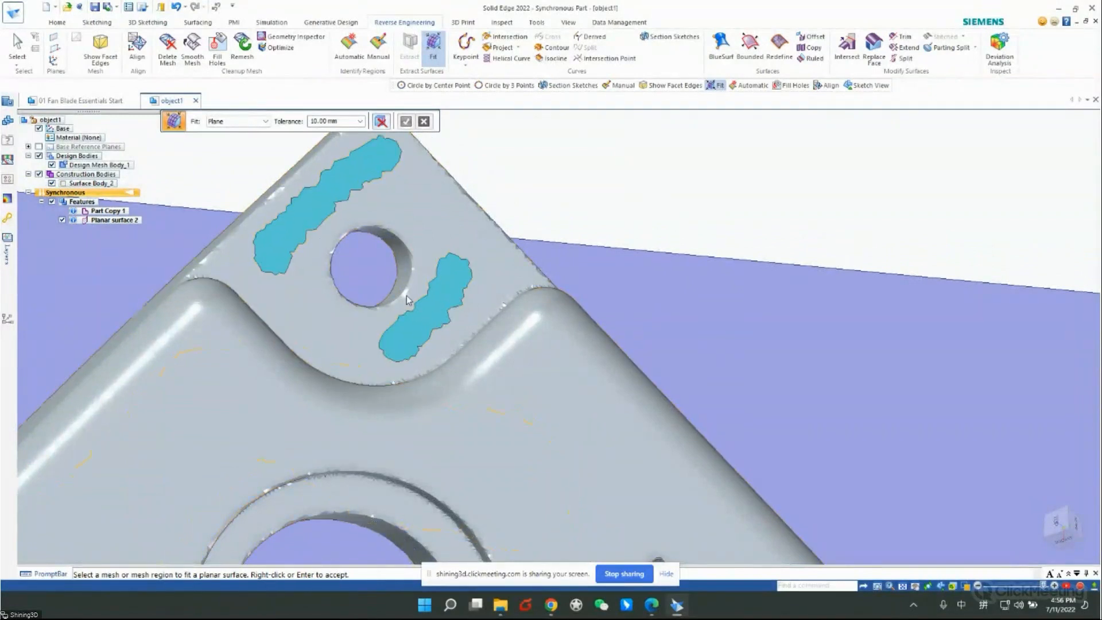
click(435, 267)
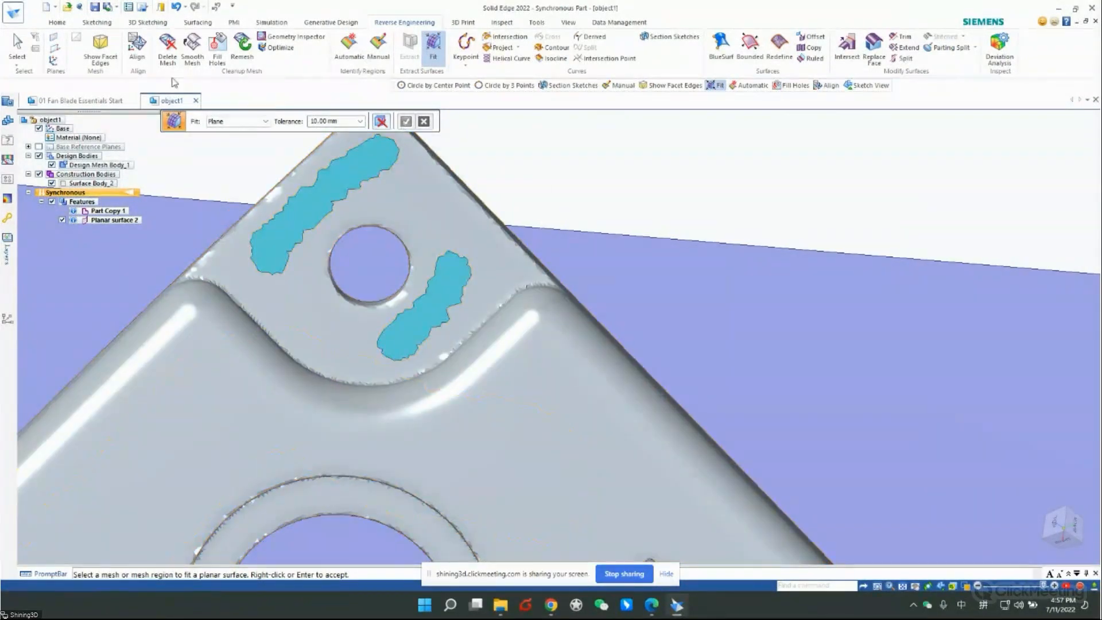
click(96, 23)
click(116, 46)
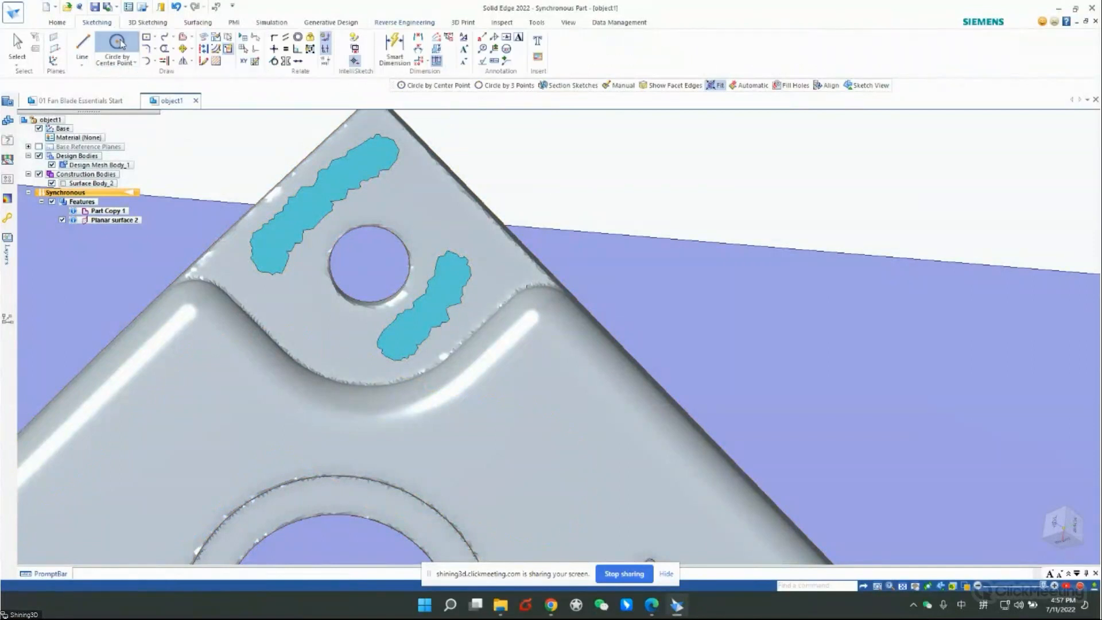
middle_drag(475, 248, 467, 299)
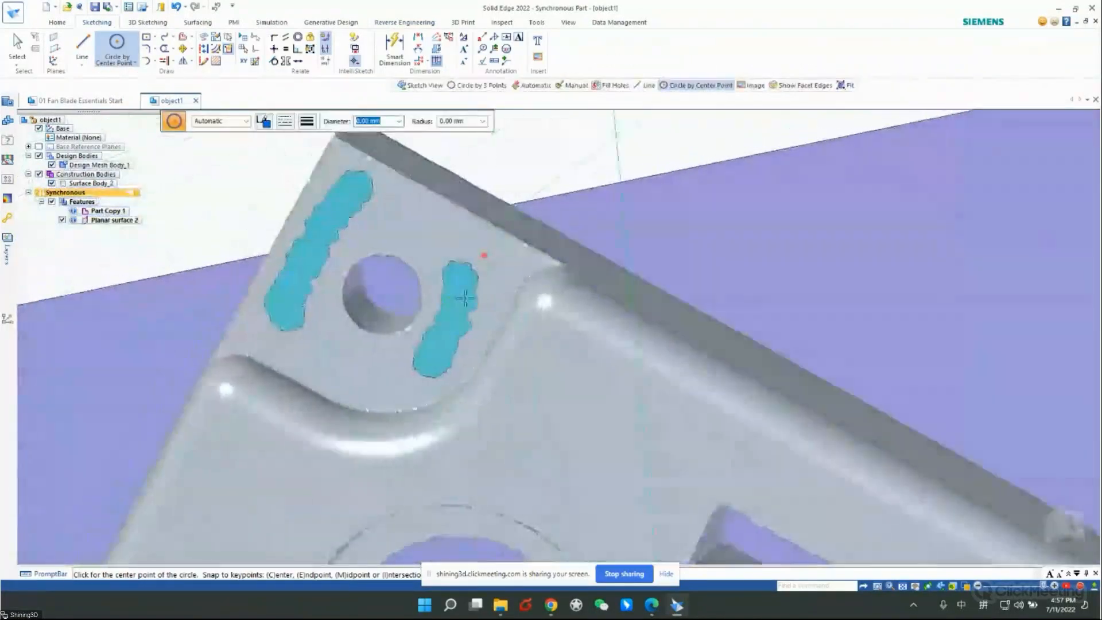
click(683, 237)
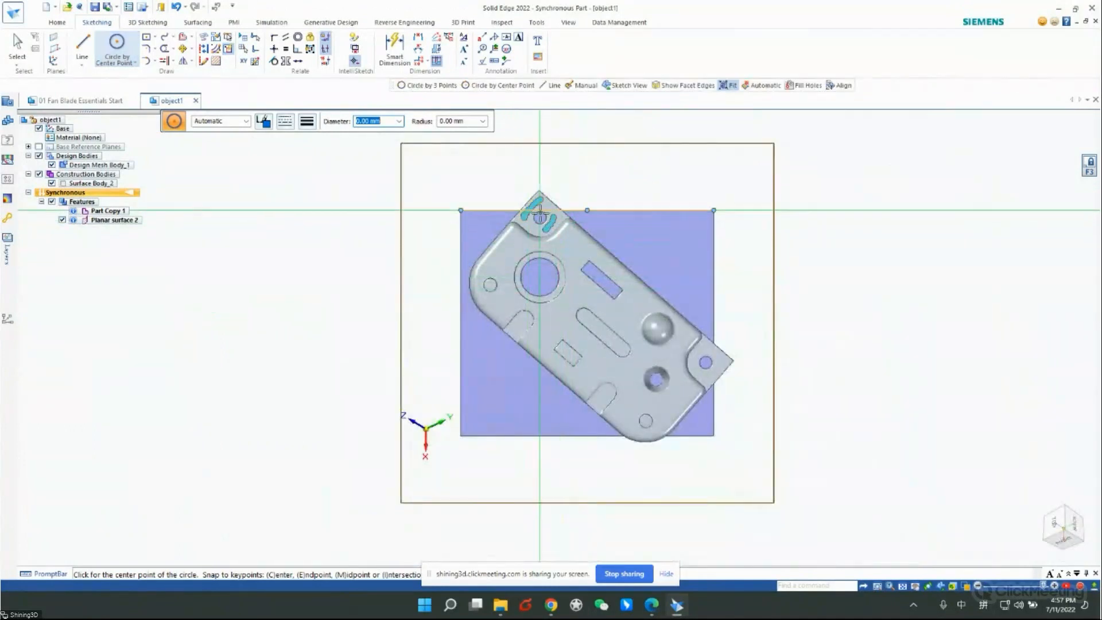
scroll(539, 215, up, 1)
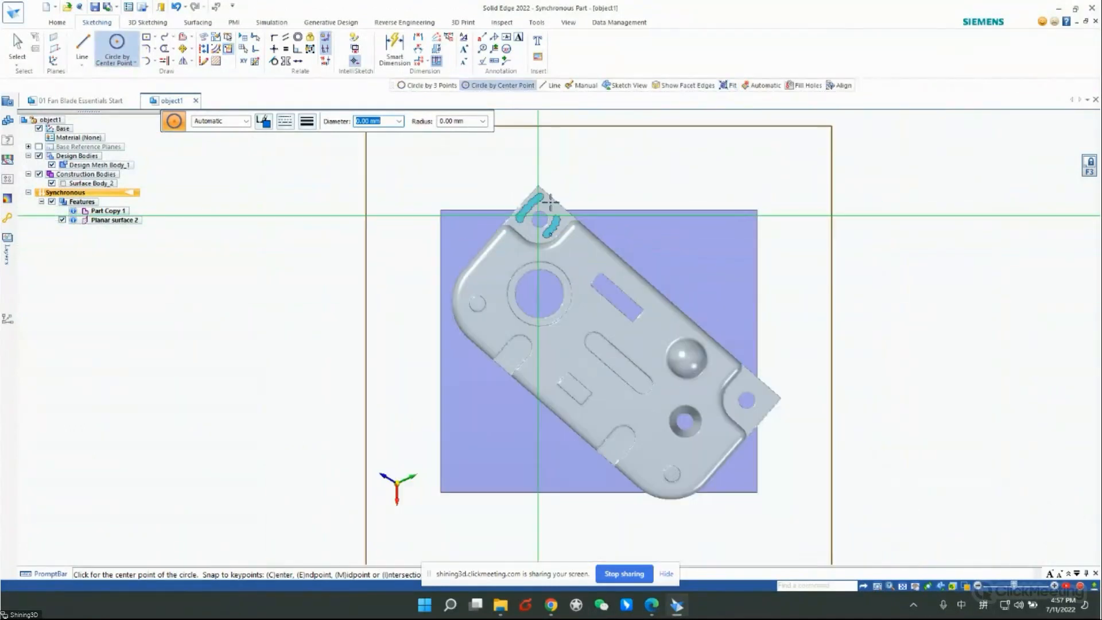
scroll(543, 282, up, 4)
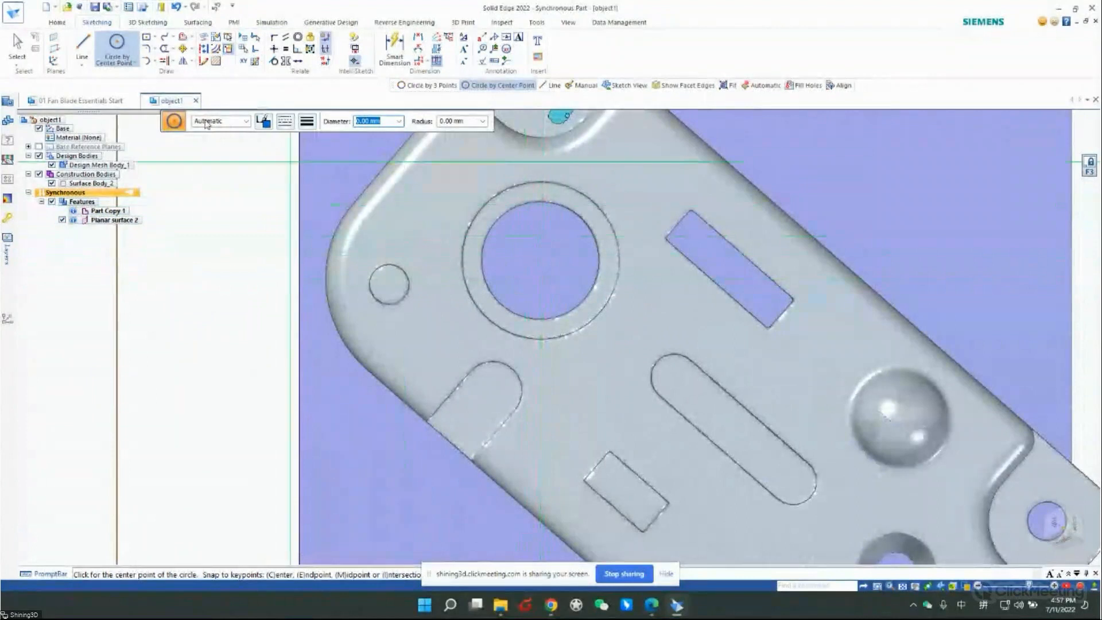
click(136, 63)
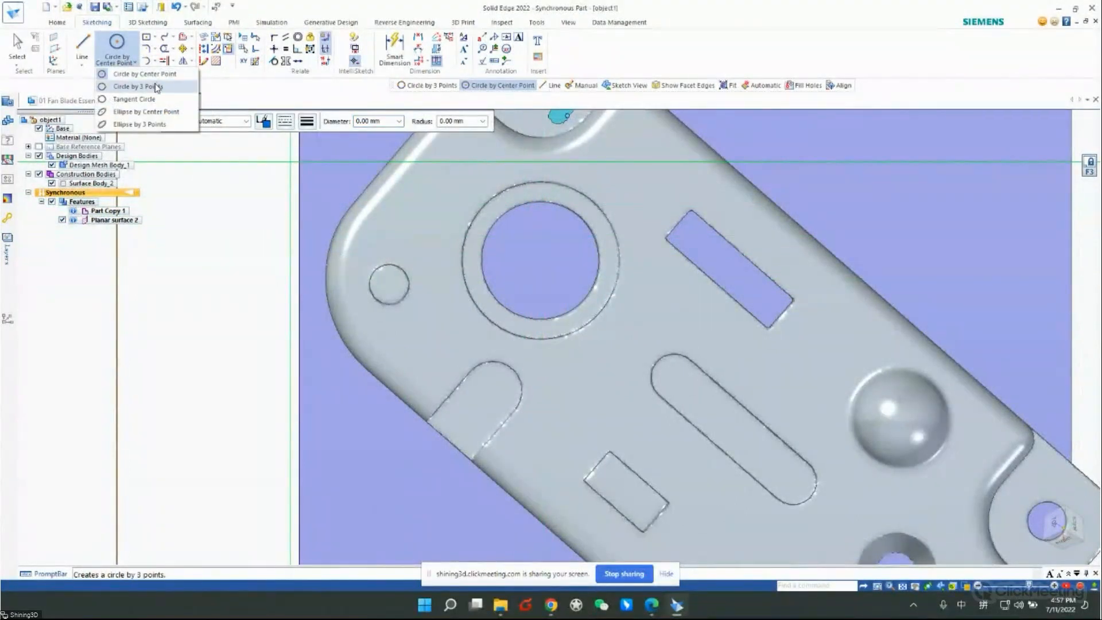
click(157, 87)
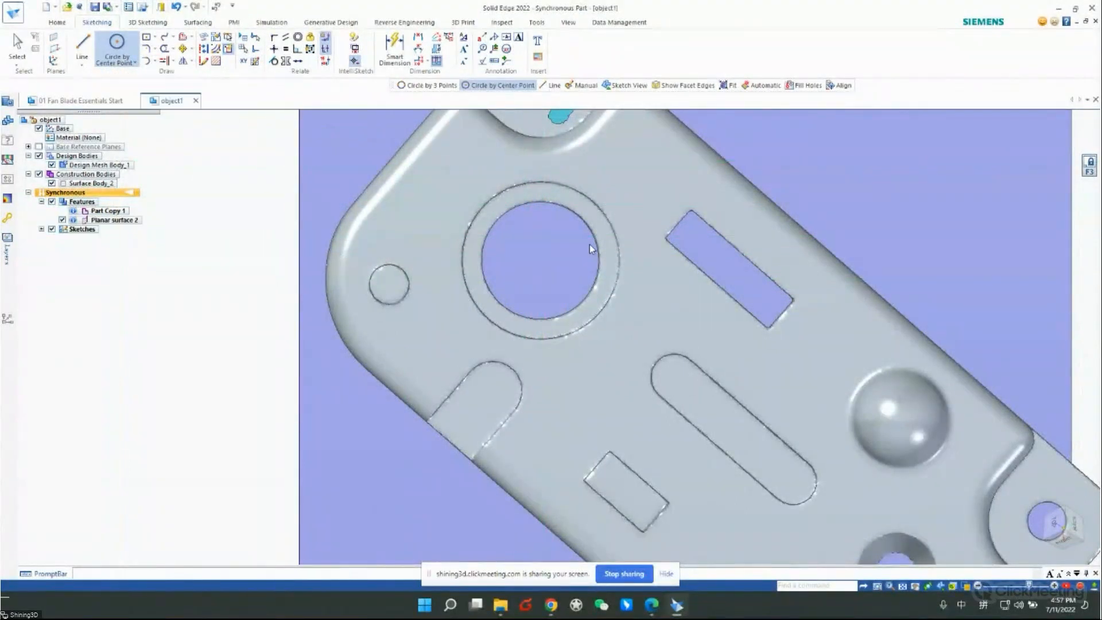
click(523, 205)
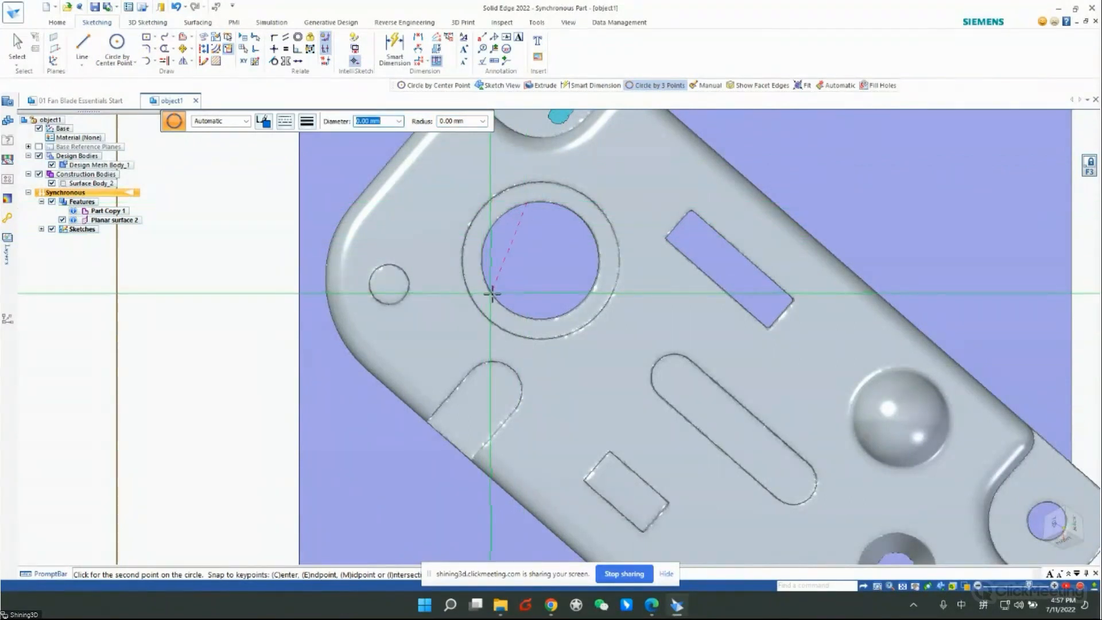
key(Escape)
click(117, 43)
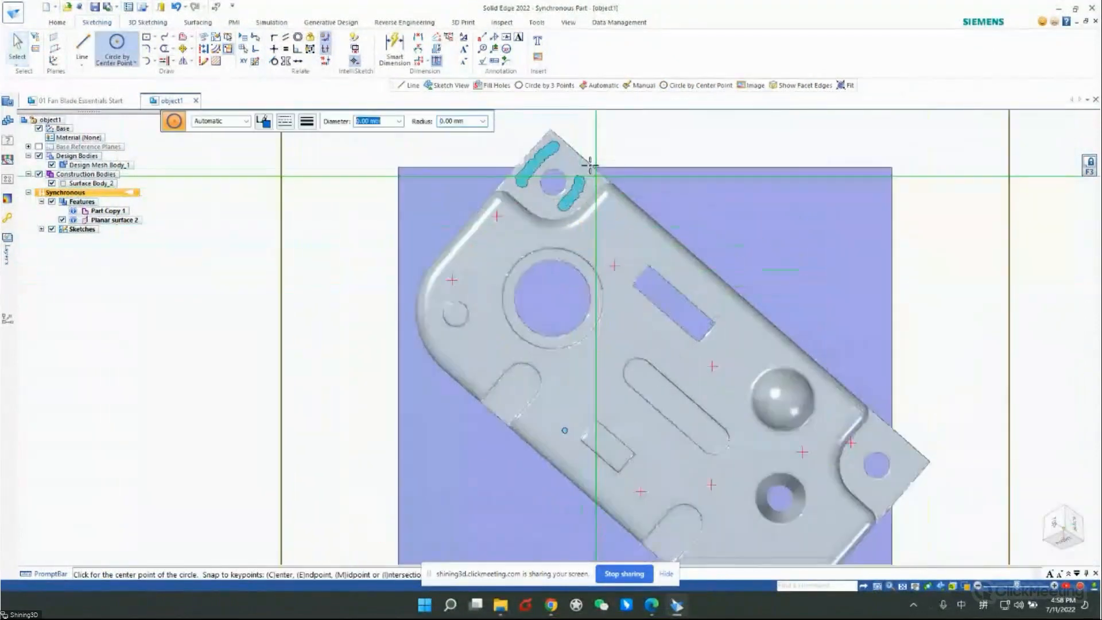
scroll(589, 165, up, 4)
click(492, 169)
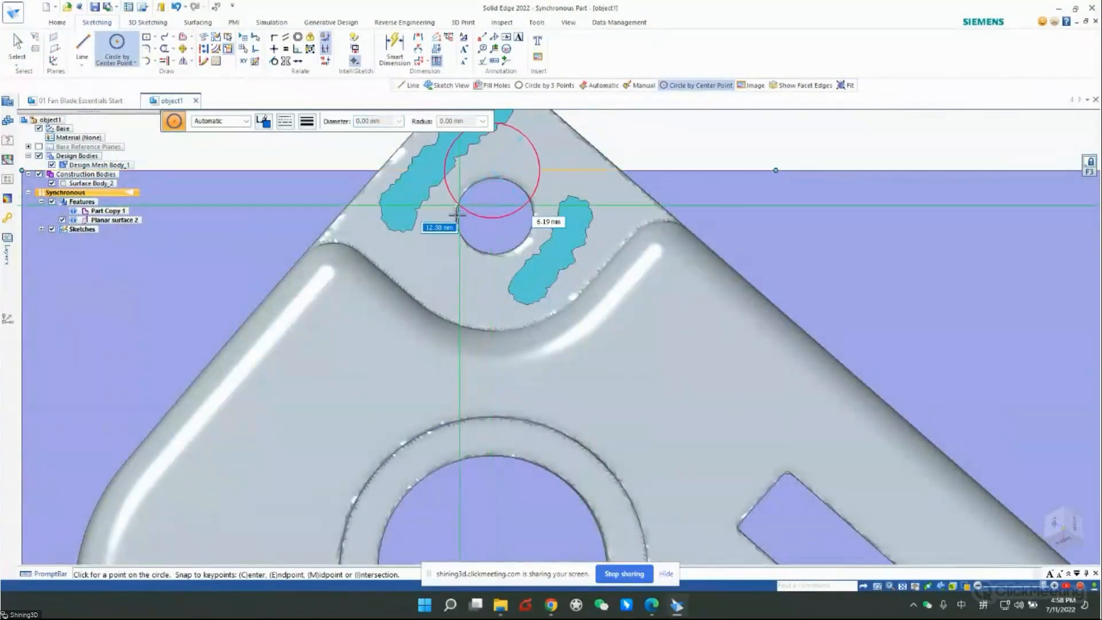
key(Escape)
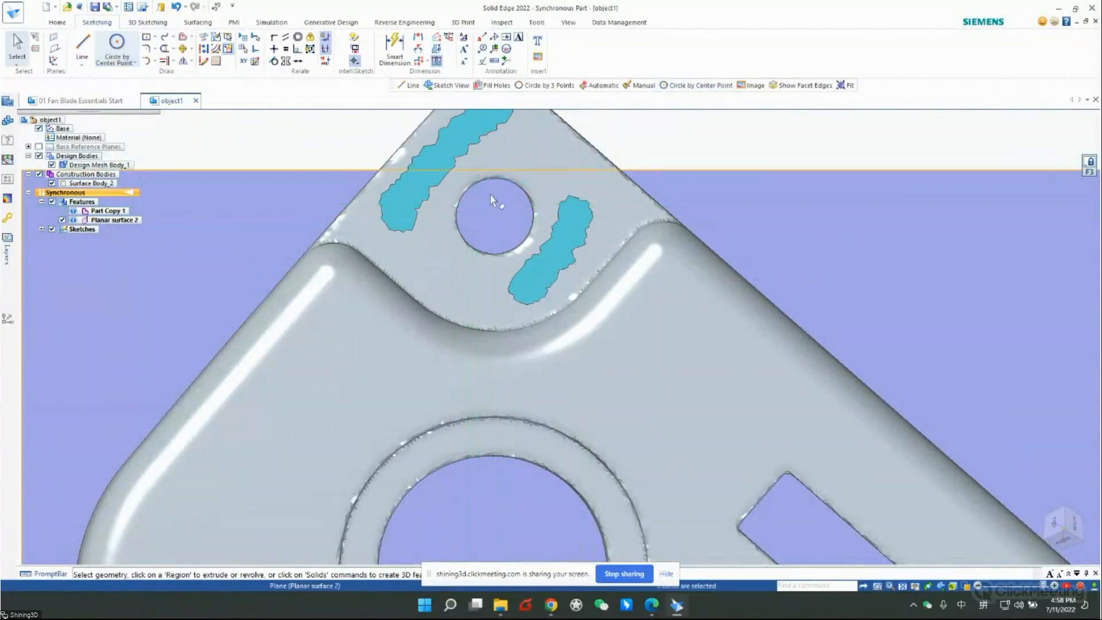
- Sketch a three-point circle about 11.2 mm in diameter around the small hole in the recessed corner
click(135, 63)
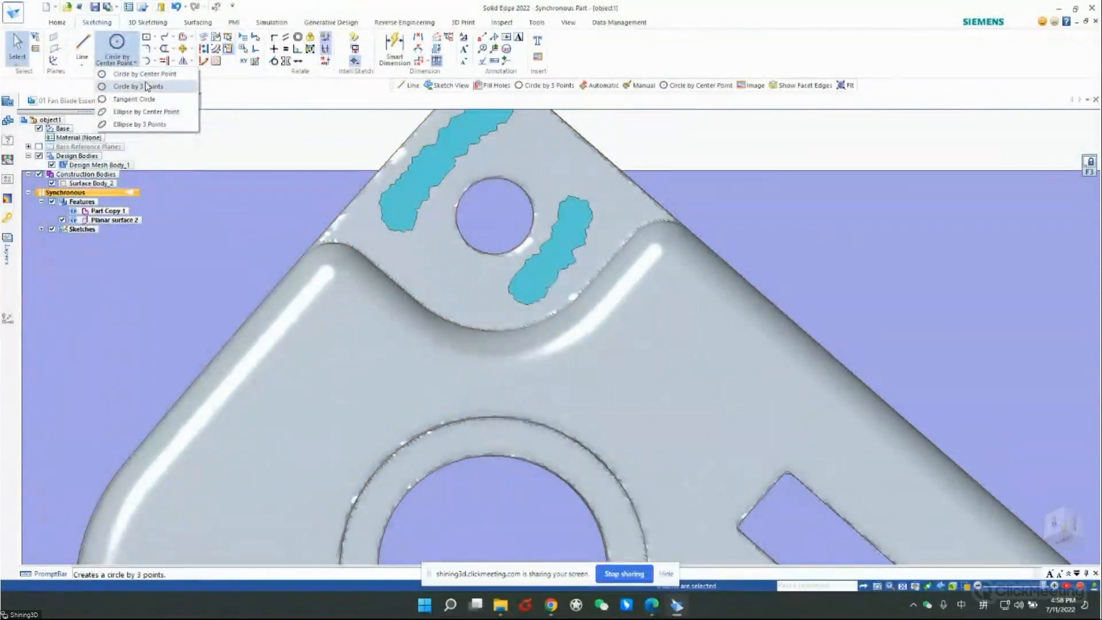
click(147, 86)
click(470, 179)
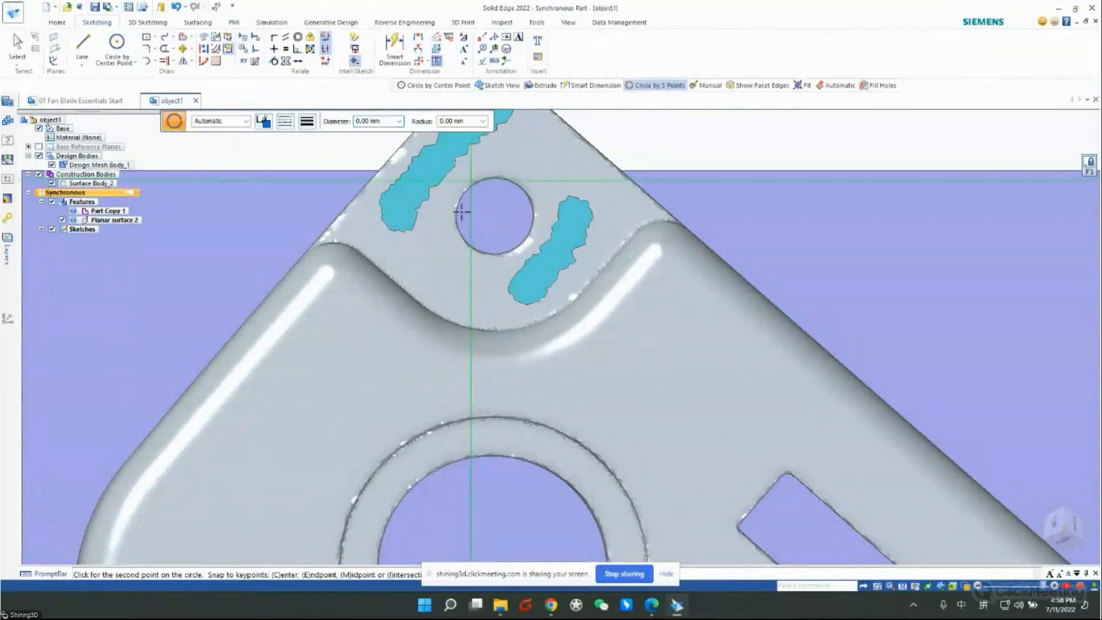
click(458, 240)
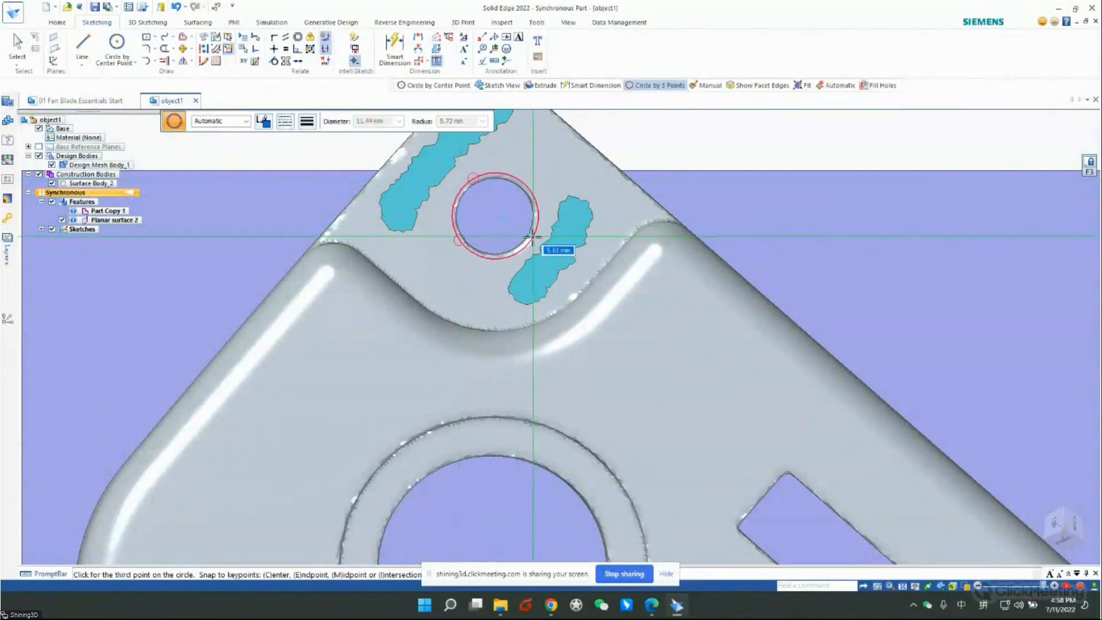
click(533, 236)
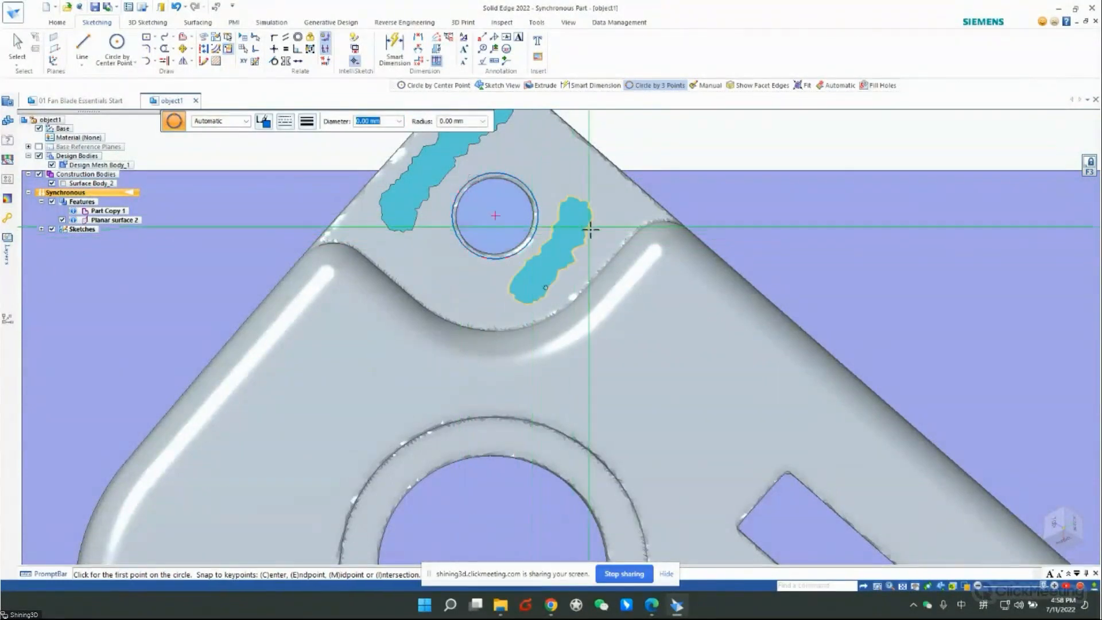
key(Escape)
- Hide the construction bodies and the fitted planar surface so the sketched circle shows against the plate mesh
middle_drag(733, 227, 836, 226)
click(779, 216)
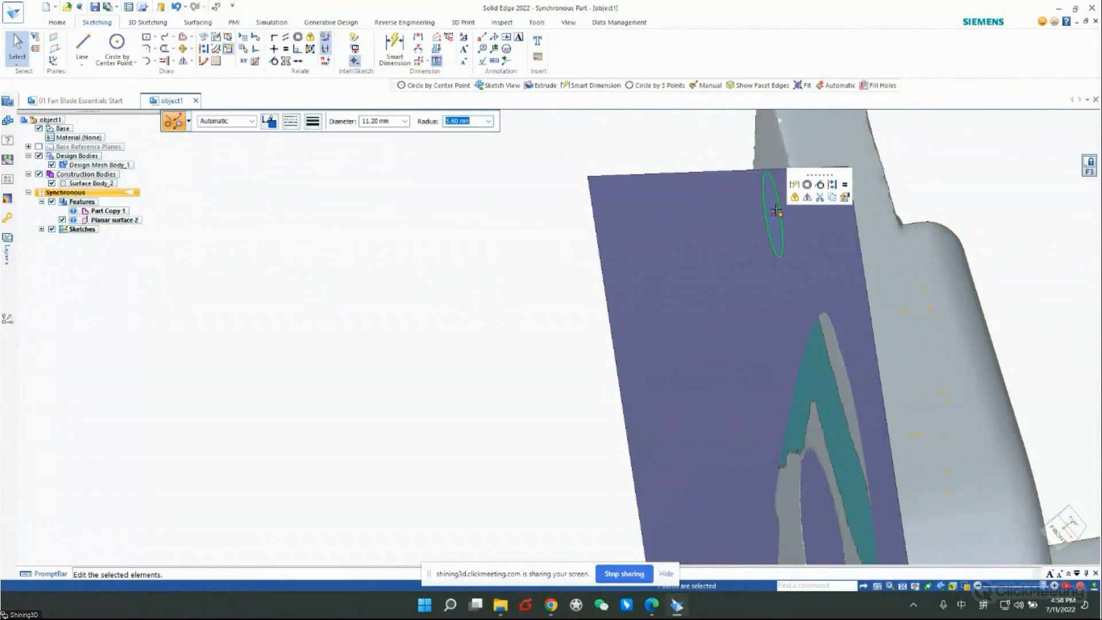
key(Escape)
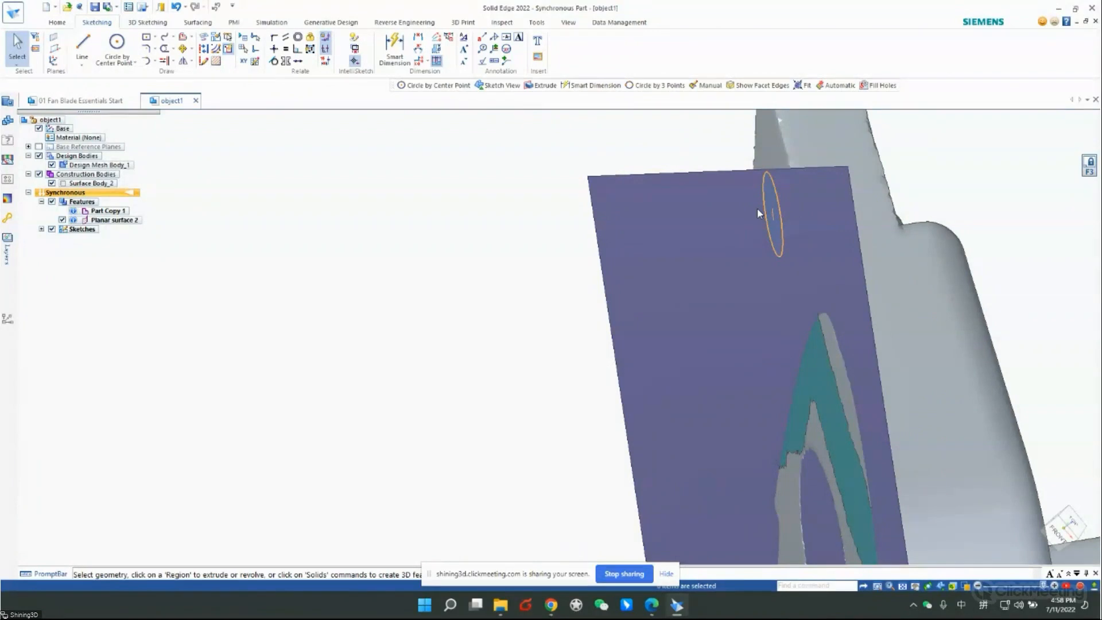
click(778, 212)
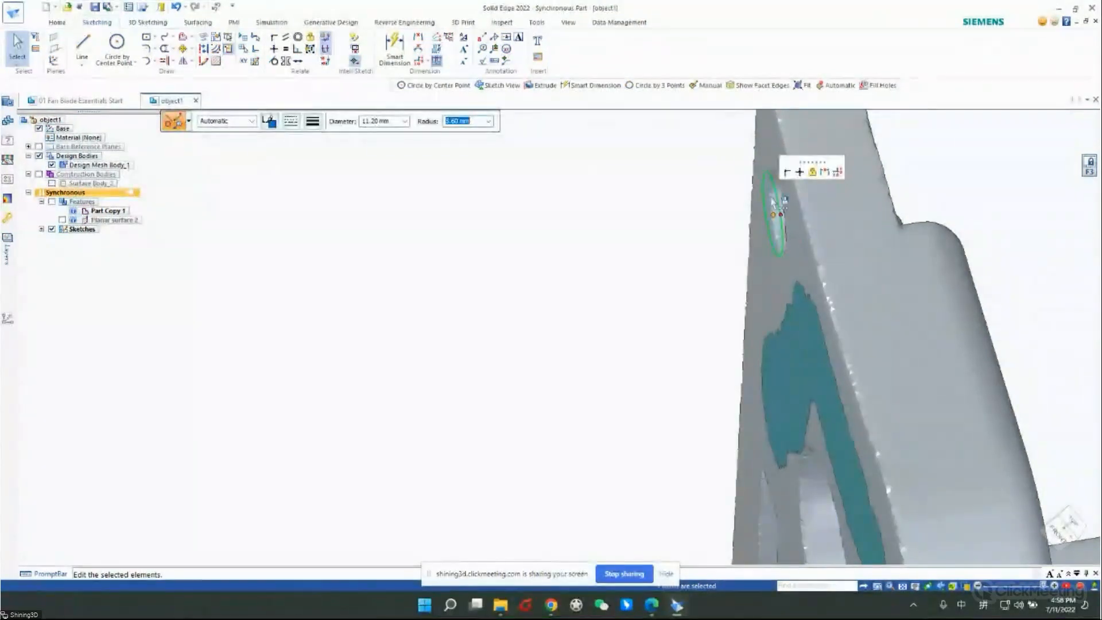
key(Escape)
- Cut the circle's region through the small recessed-corner hole with a symmetric extrusion about 250 mm long
middle_drag(779, 216, 860, 214)
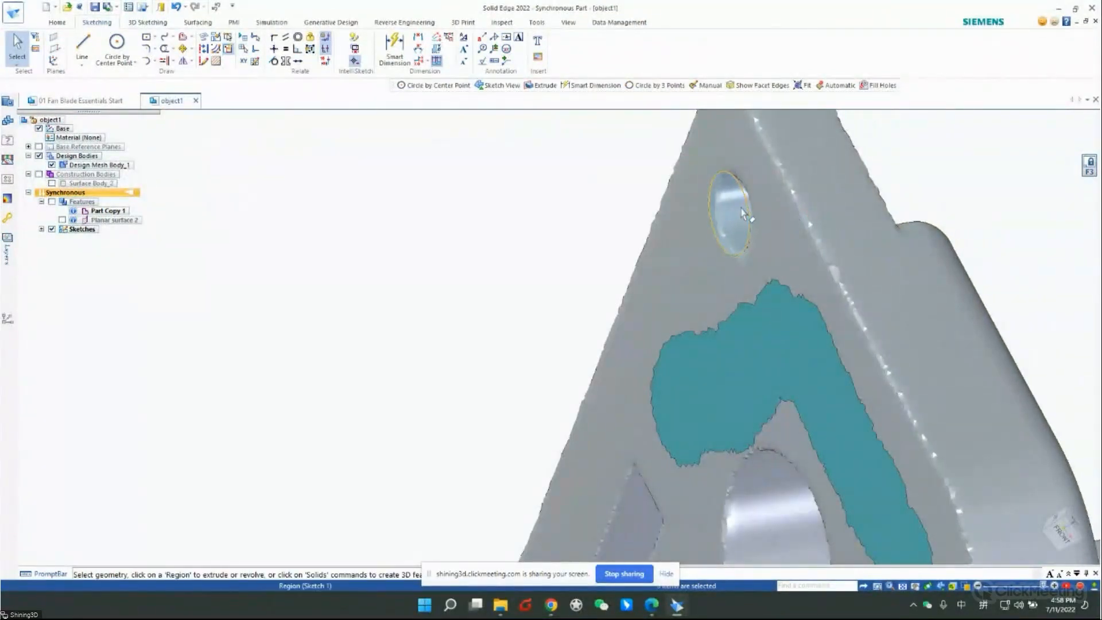
click(744, 216)
mouse_move(746, 214)
middle_down()
mouse_move(900, 305)
mouse_move(901, 320)
mouse_move(546, 445)
mouse_move(677, 346)
mouse_move(843, 342)
mouse_move(848, 237)
mouse_move(740, 294)
middle_up()
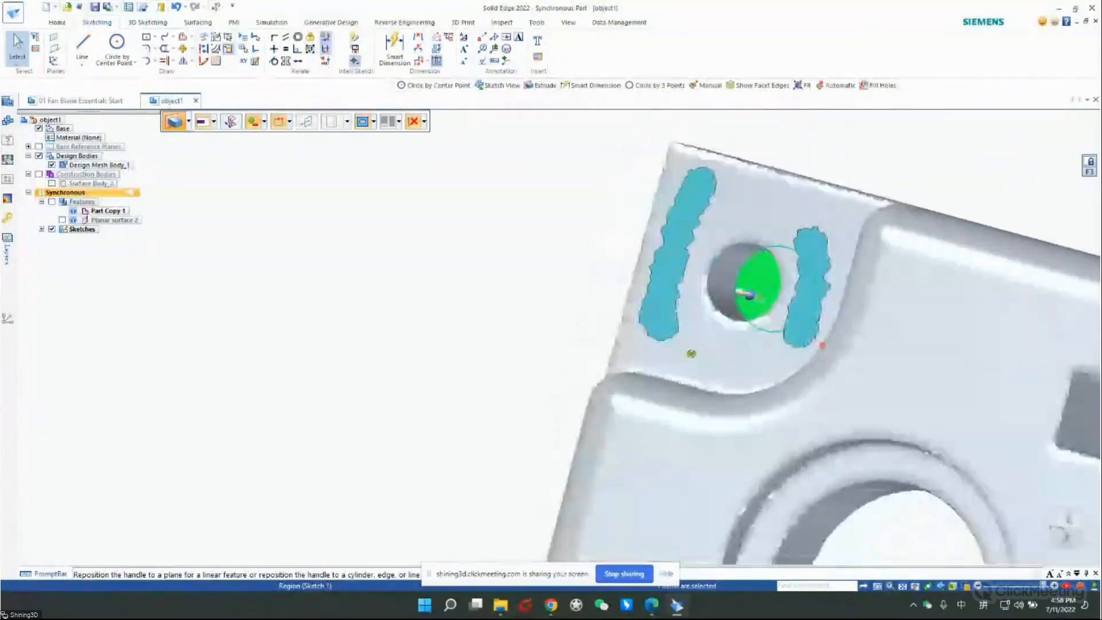
click(746, 296)
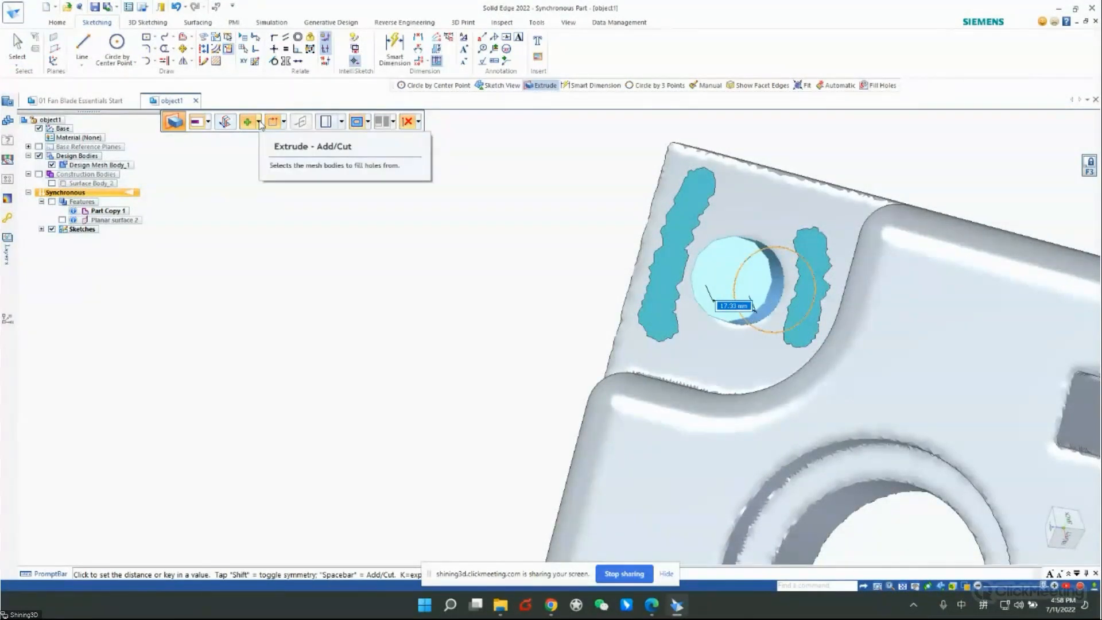
click(260, 121)
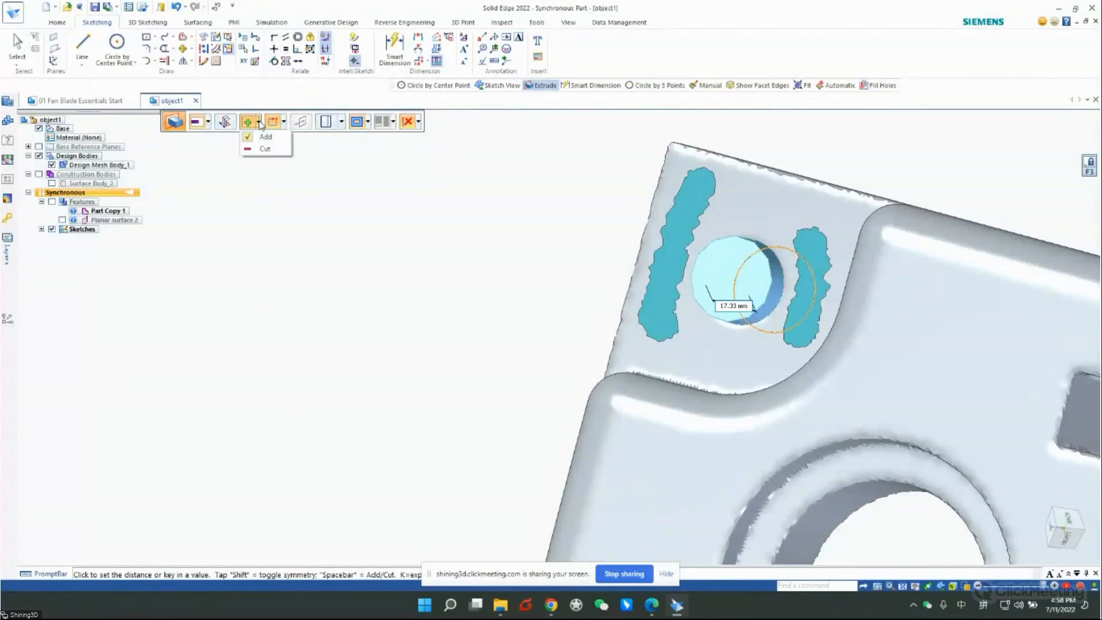
click(263, 149)
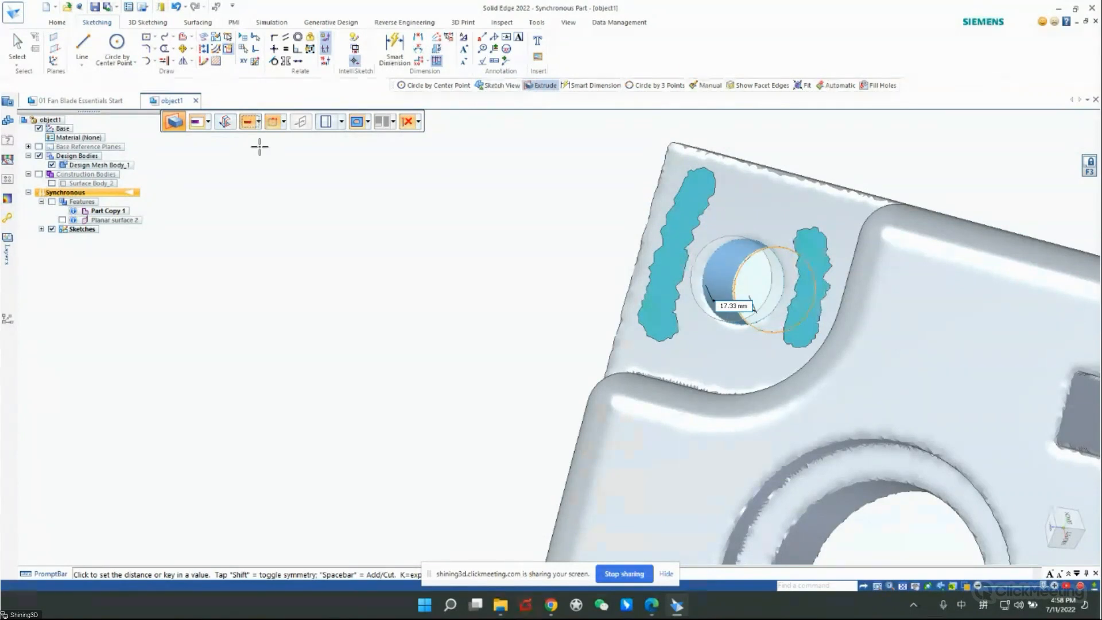
key(space)
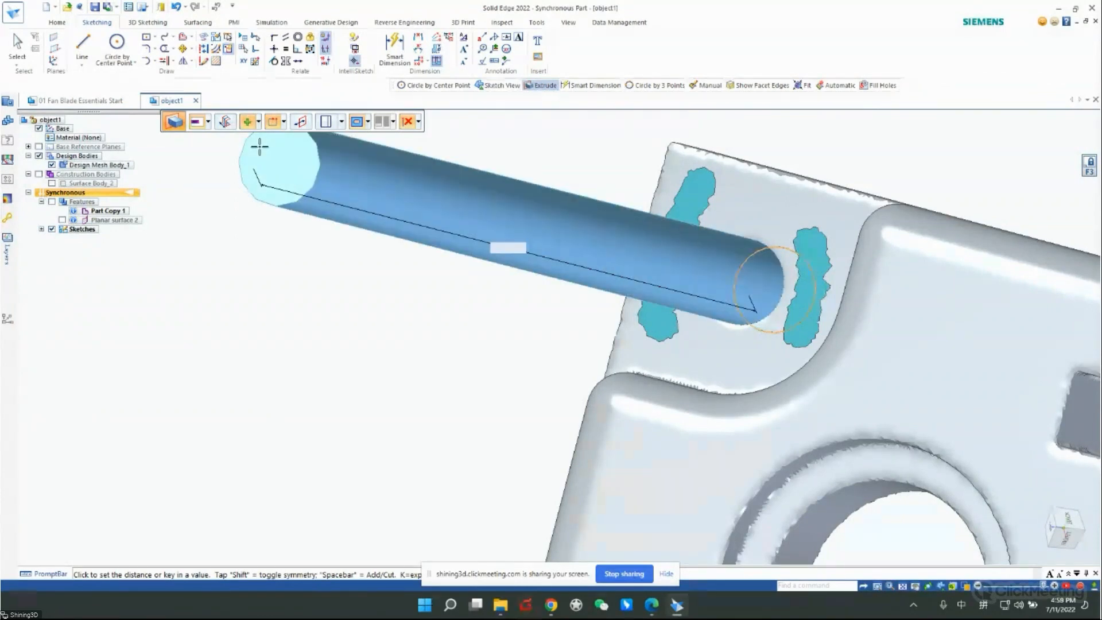
key(shift)
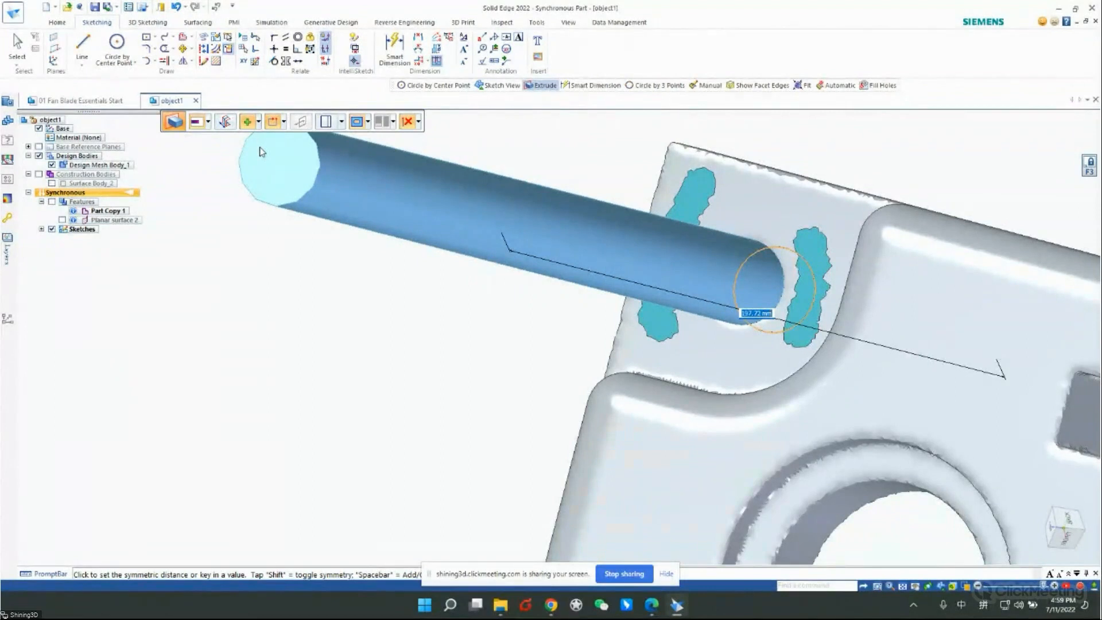
key(shift)
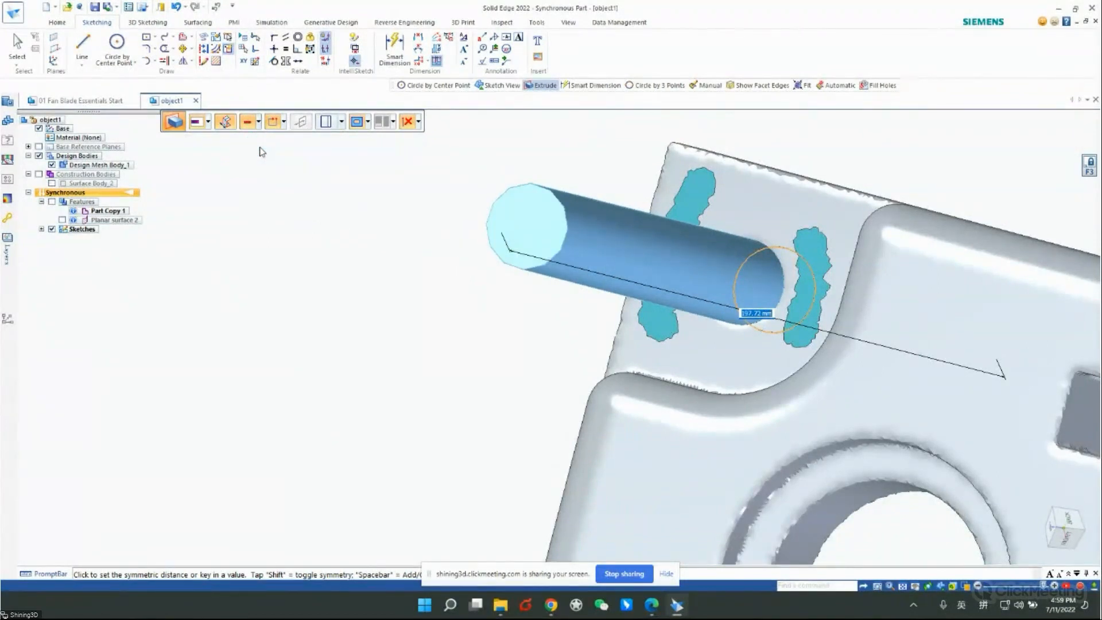
key(shift)
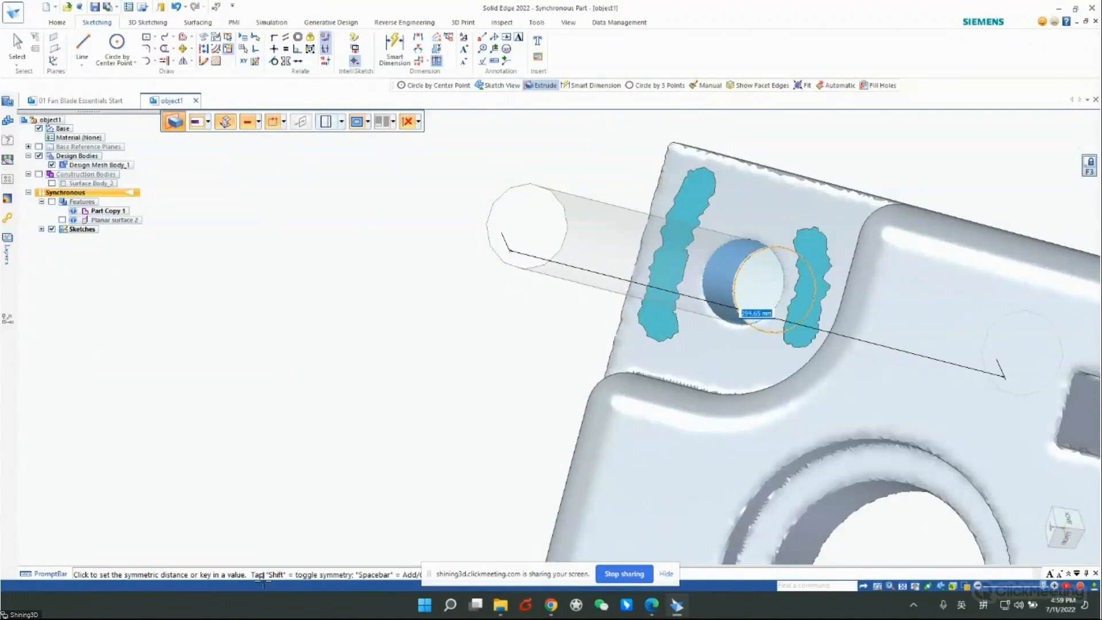
key(shift)
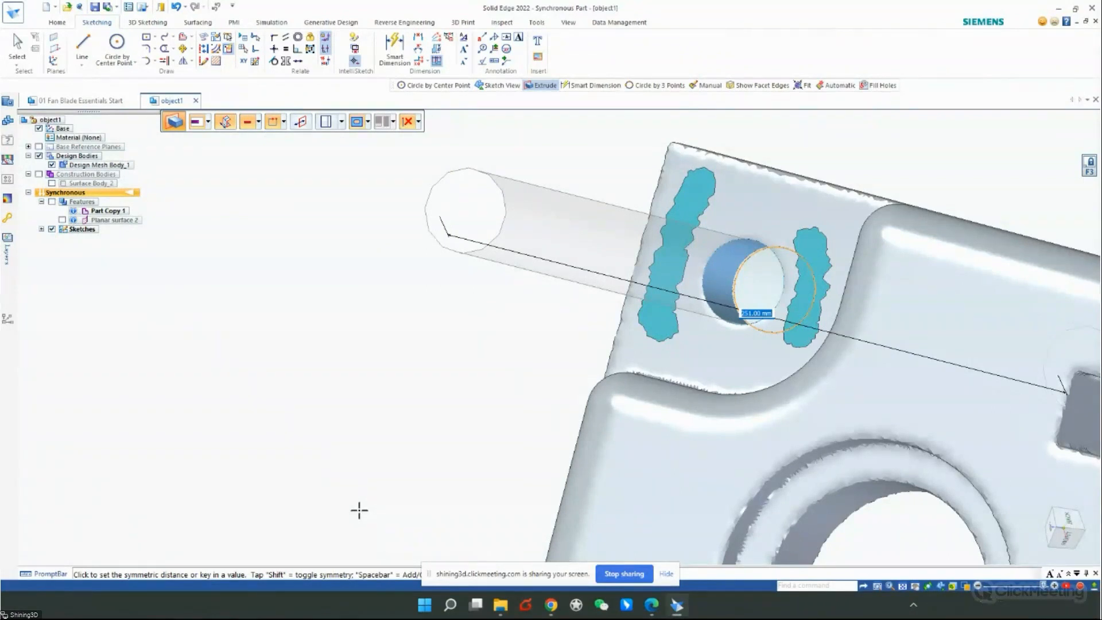
click(386, 431)
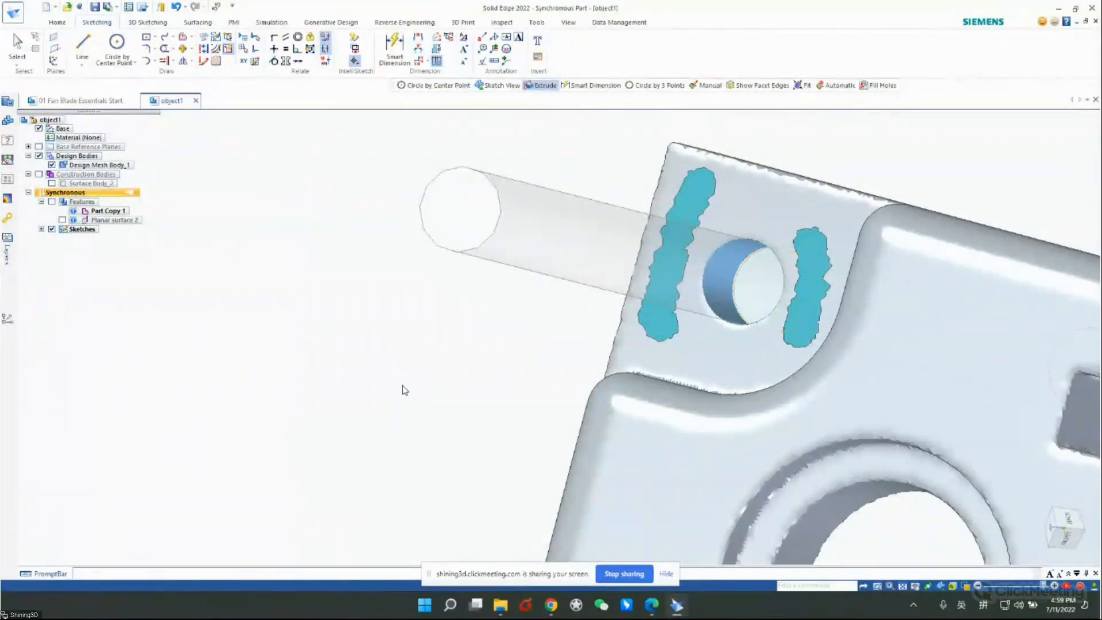
- Examine the cut hole in the recessed corner up close and compare it with the plate's other holes
middle_drag(811, 330, 794, 365)
scroll(740, 286, up, 9)
scroll(776, 365, down, 8)
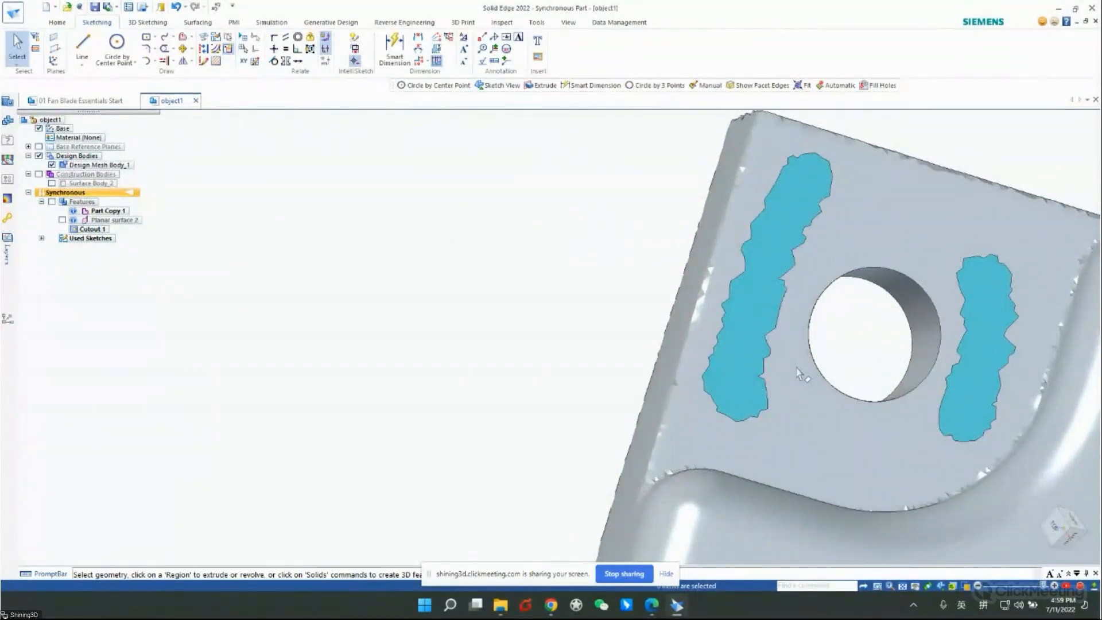
scroll(489, 322, down, 8)
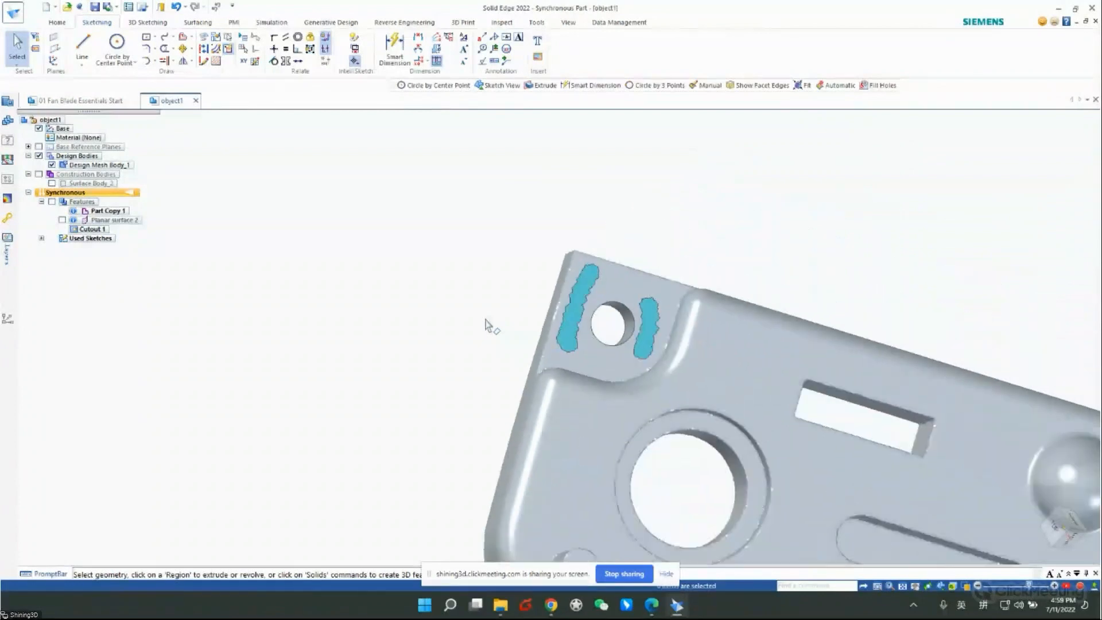
middle_drag(743, 435, 746, 337)
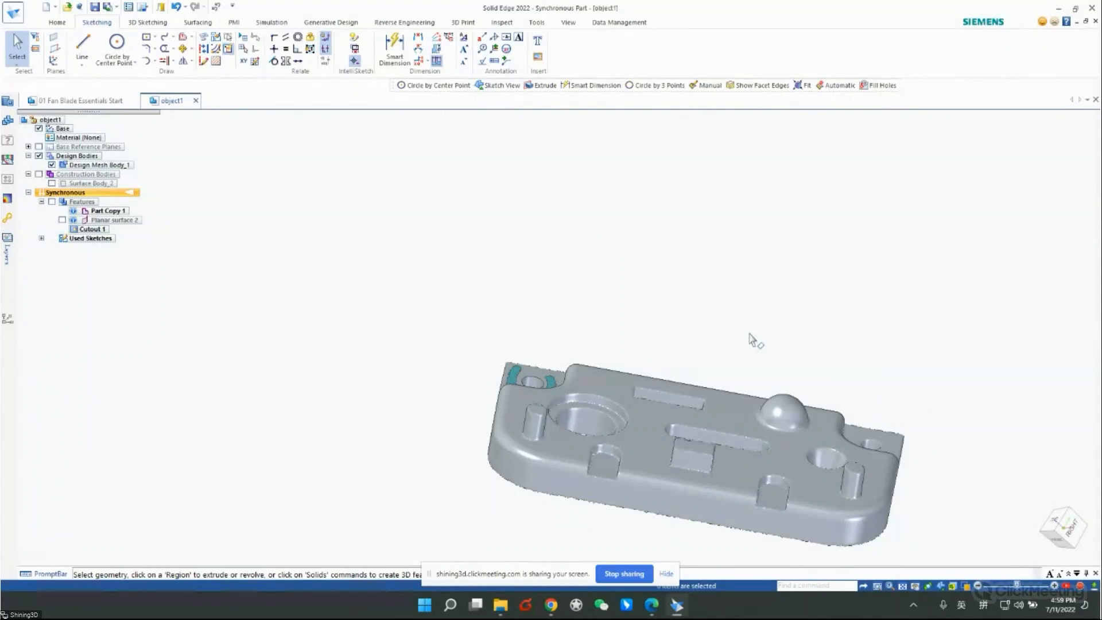
middle_drag(740, 396, 772, 388)
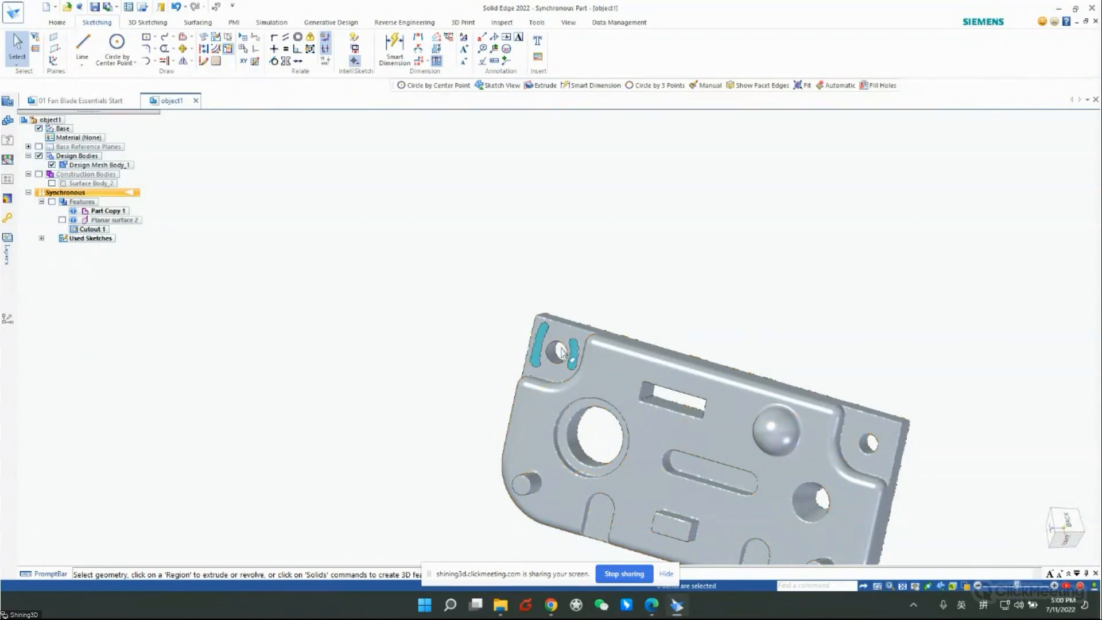
middle_drag(696, 384, 748, 361)
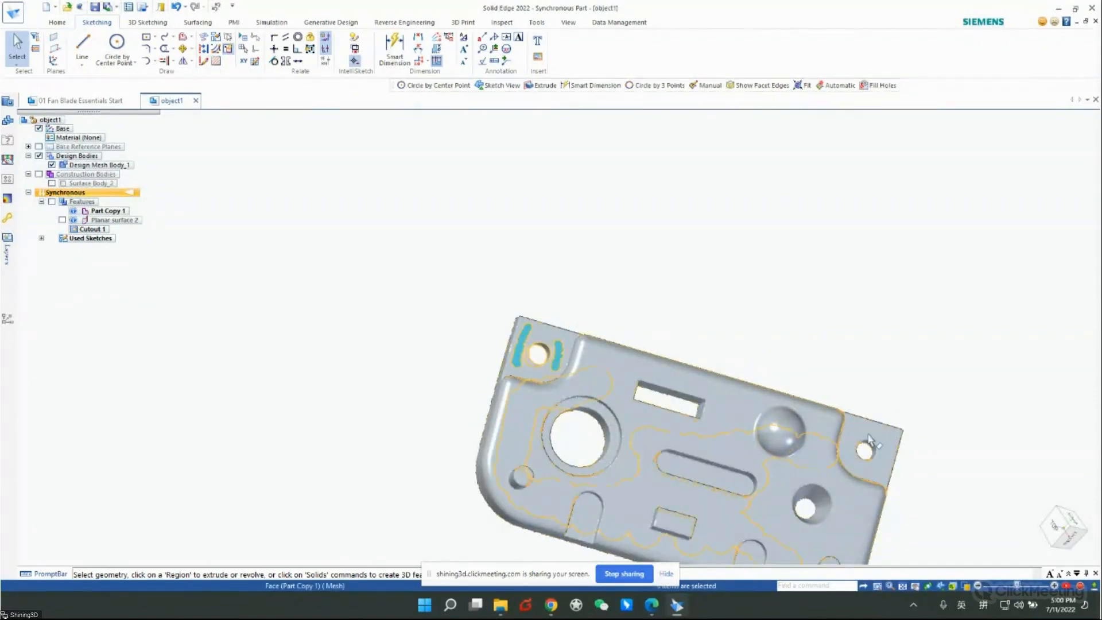
middle_drag(862, 456, 842, 462)
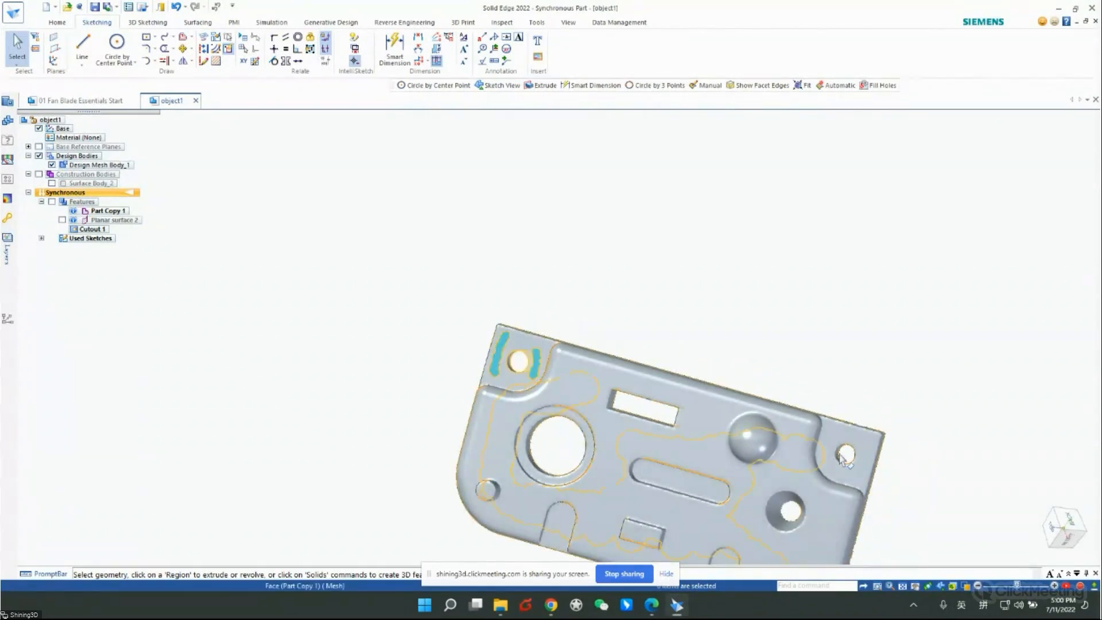